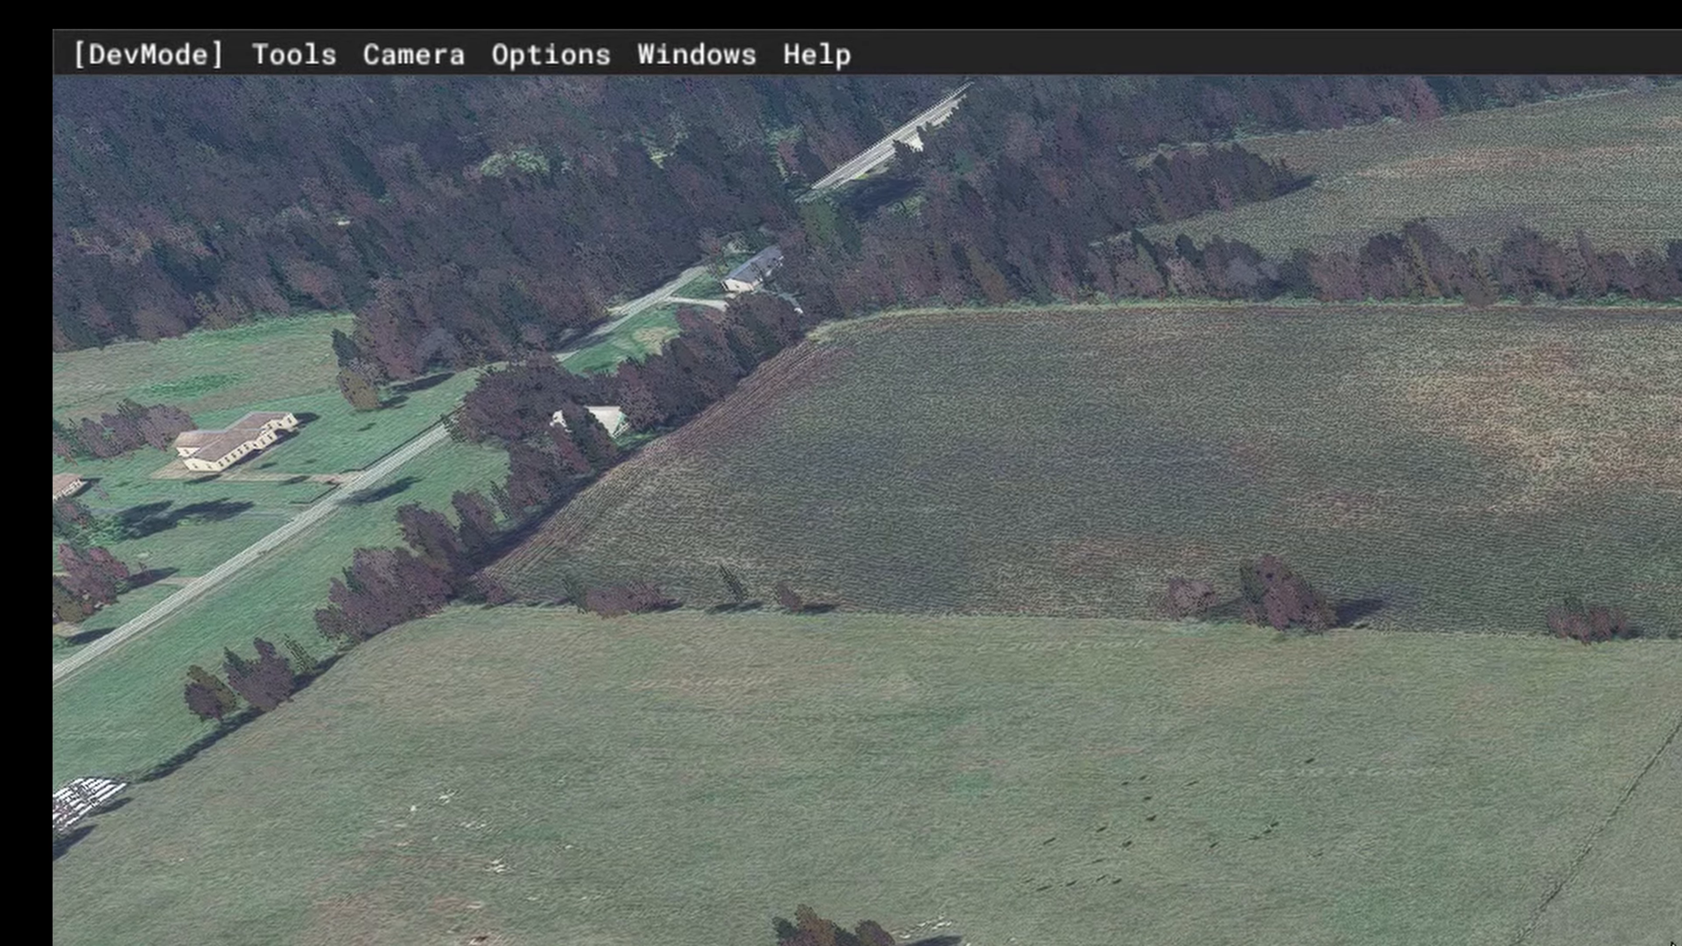
Step: Open the Project Editor, move the Inspector window down slightly and check that the Inspector view is enabled
{"action": "left_click", "coordinate": [305, 61]}
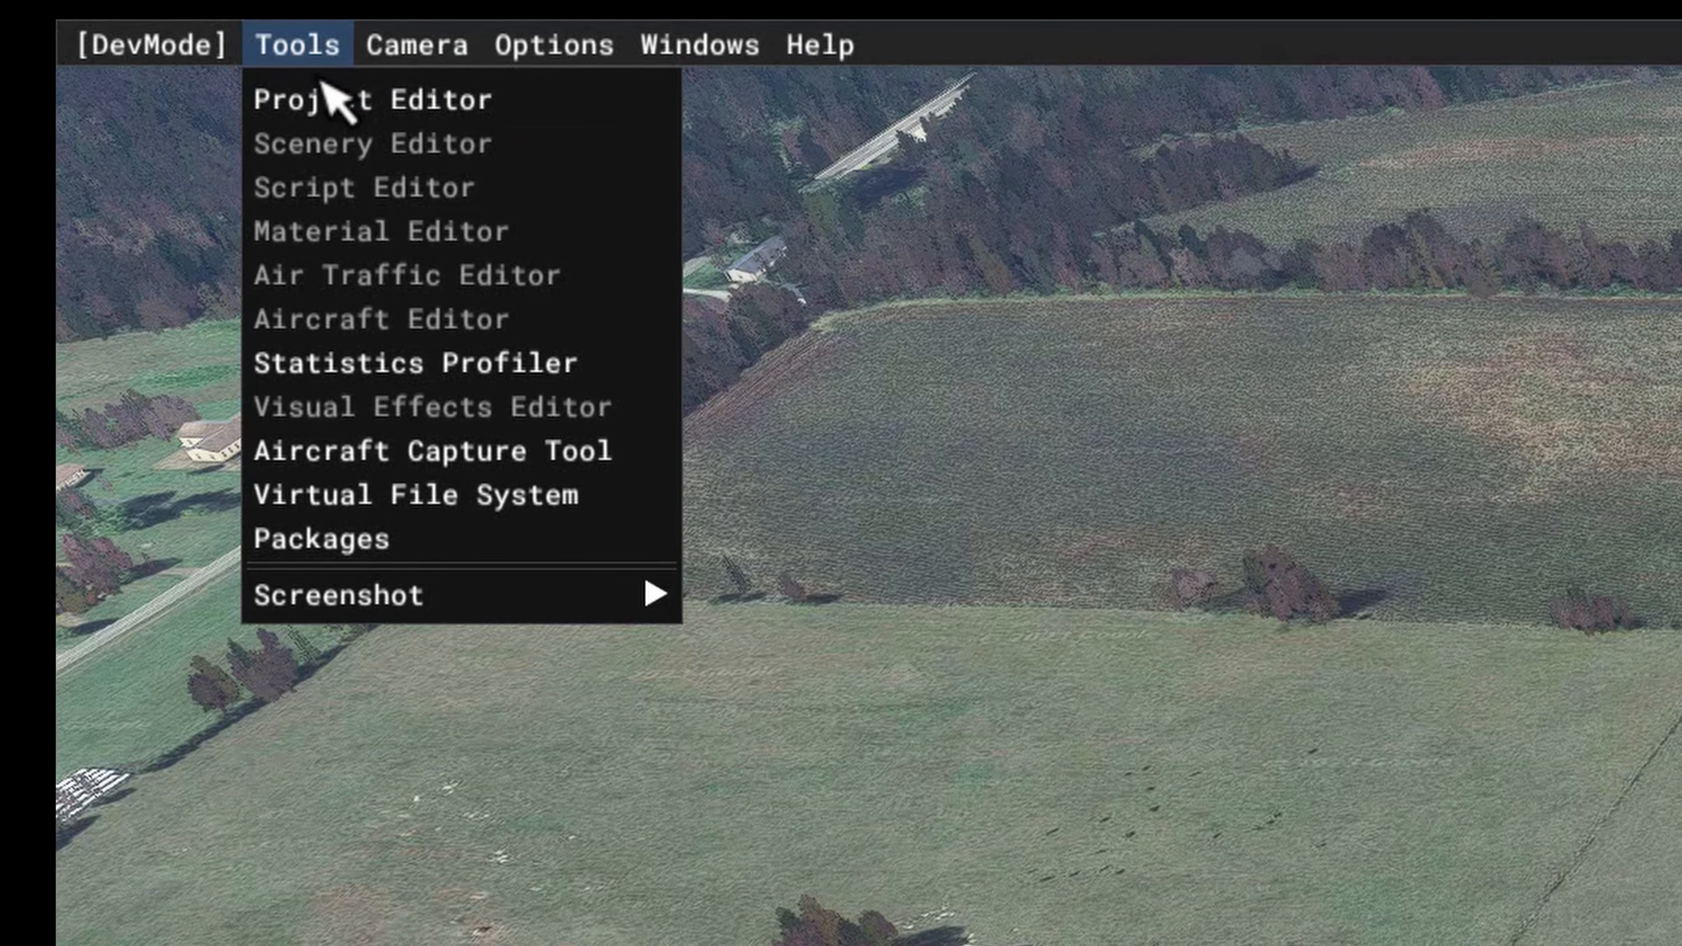
{"action": "left_click", "coordinate": [318, 93]}
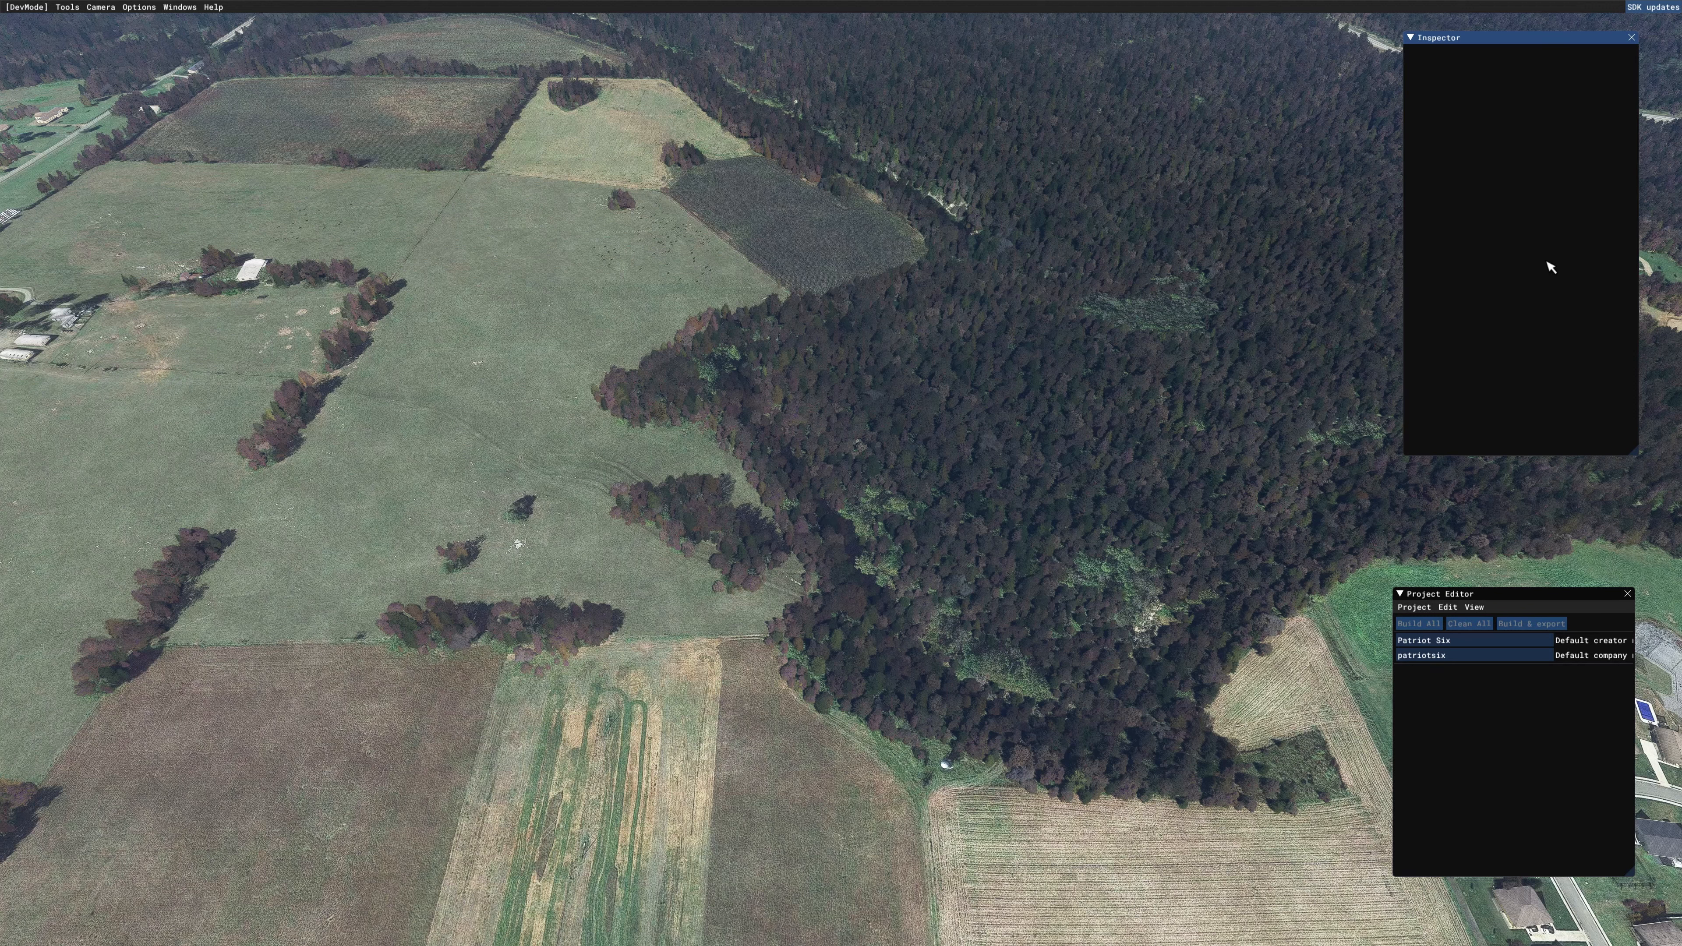
{"action": "left_click_drag", "start_coordinate": [1516, 43], "coordinate": [1516, 124]}
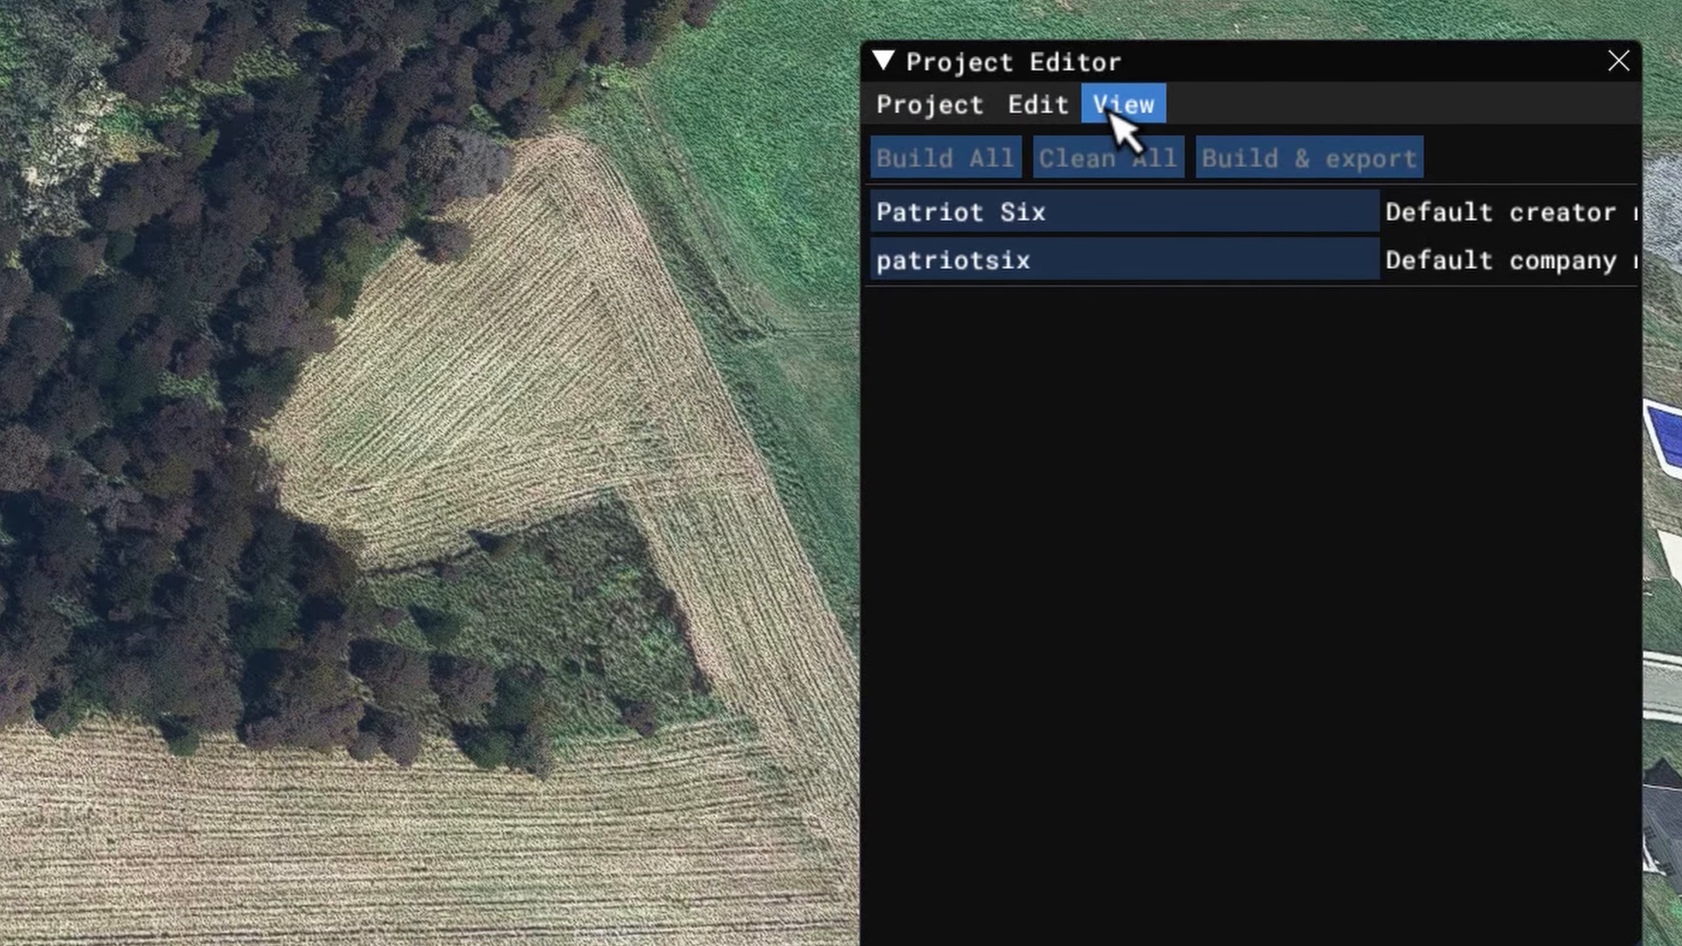
{"action": "left_click", "coordinate": [1116, 113]}
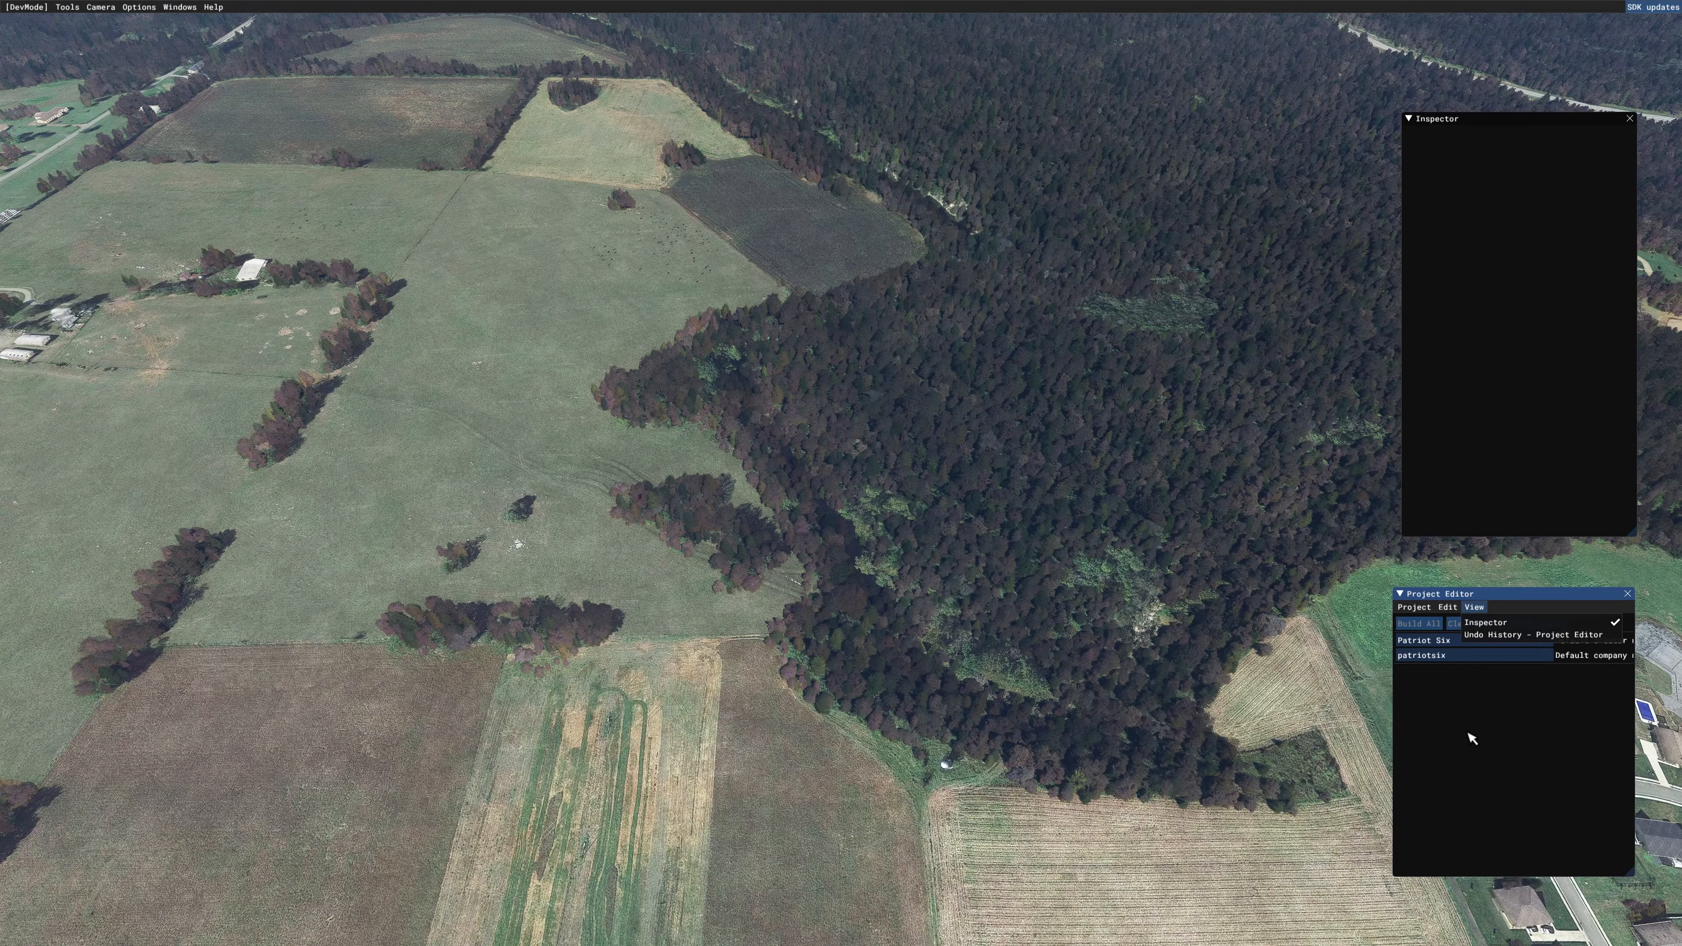
{"action": "left_click", "coordinate": [1467, 731]}
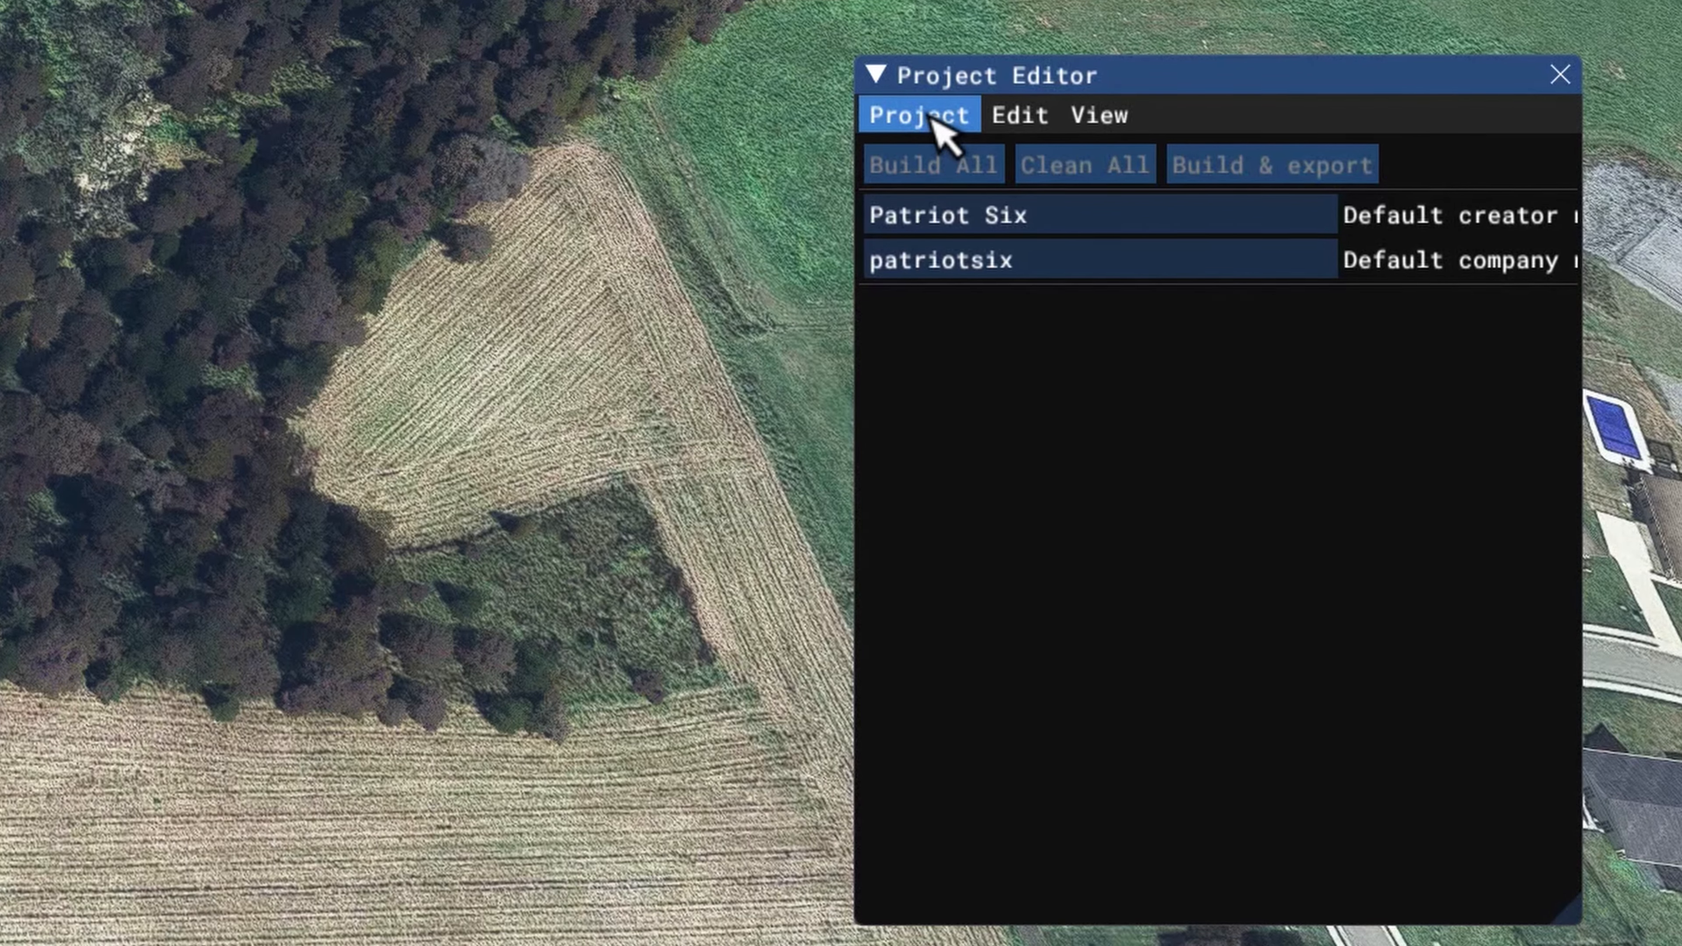
Step: Open the SceneryProject XML file from the patriotsix-ground-smoothing folder in WORKING SCENERY FOLDER
{"action": "left_click", "coordinate": [932, 123]}
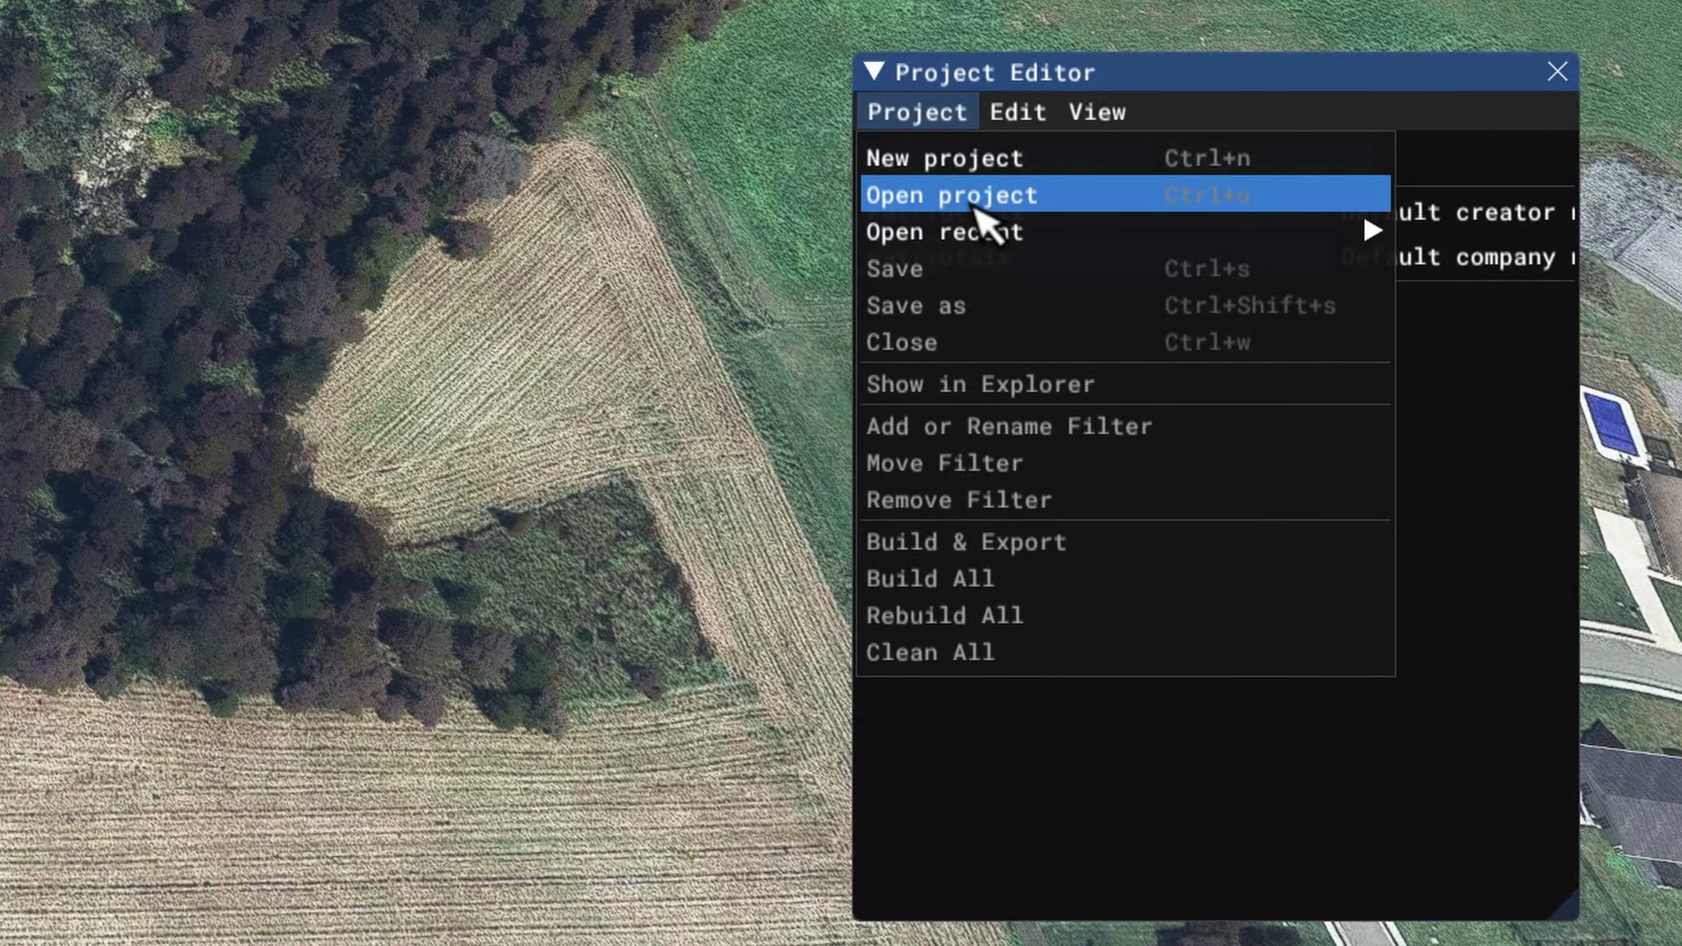
{"action": "left_click", "coordinate": [890, 199]}
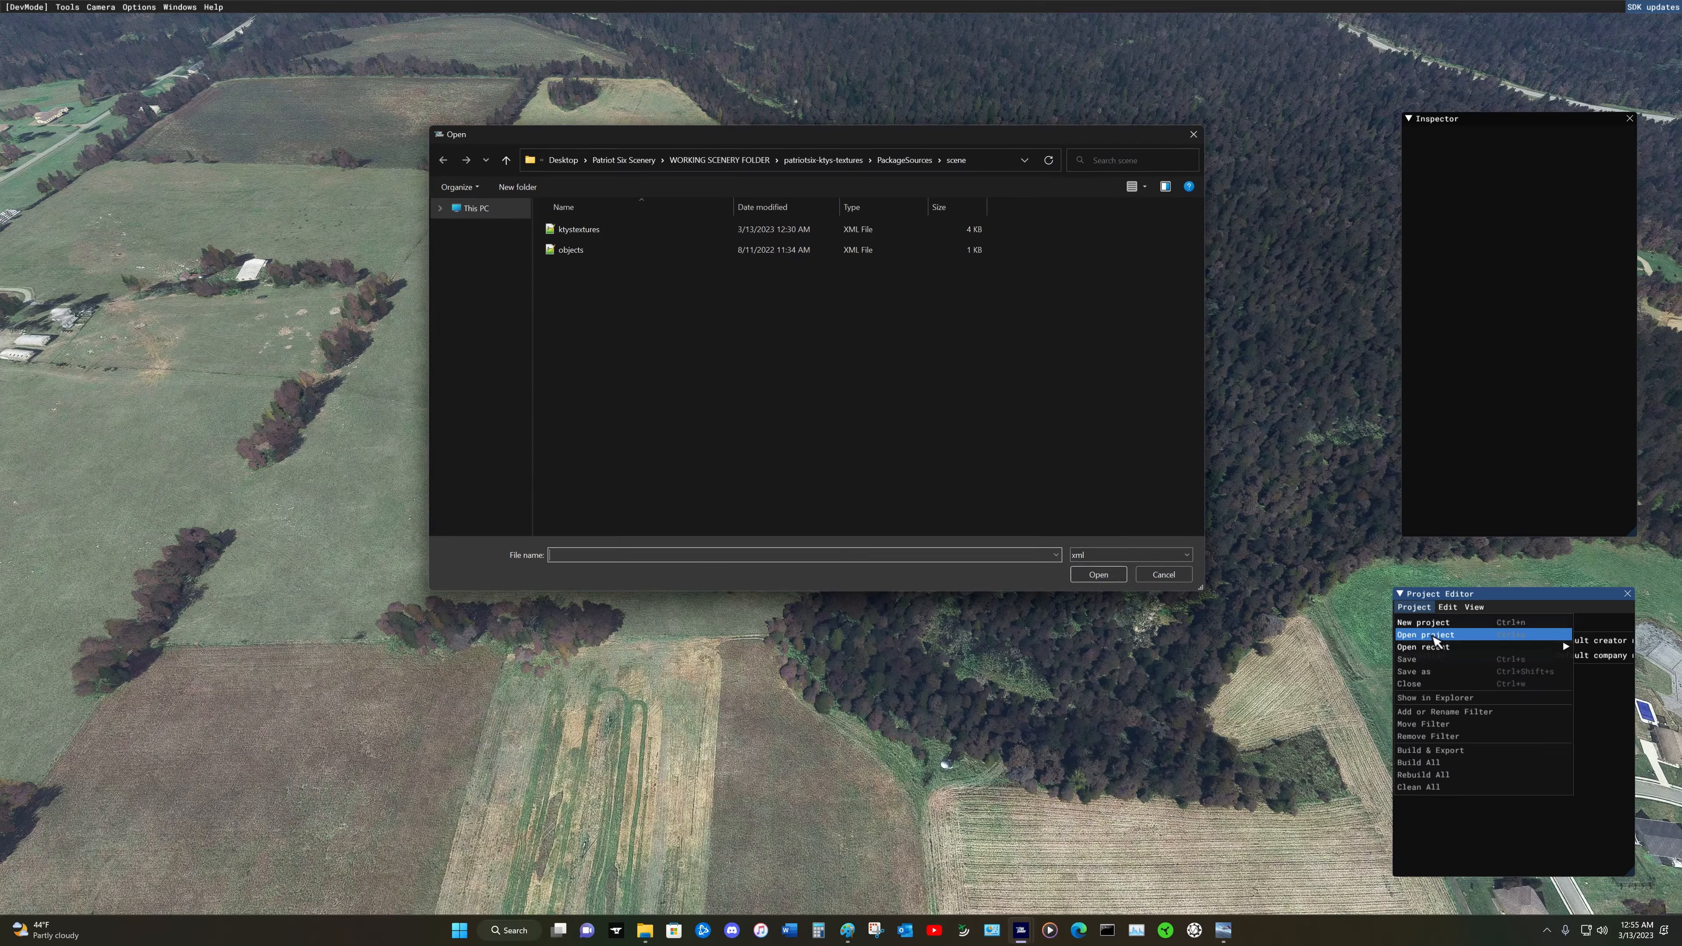
{"action": "left_click", "coordinate": [505, 158]}
{"action": "left_click", "coordinate": [505, 157]}
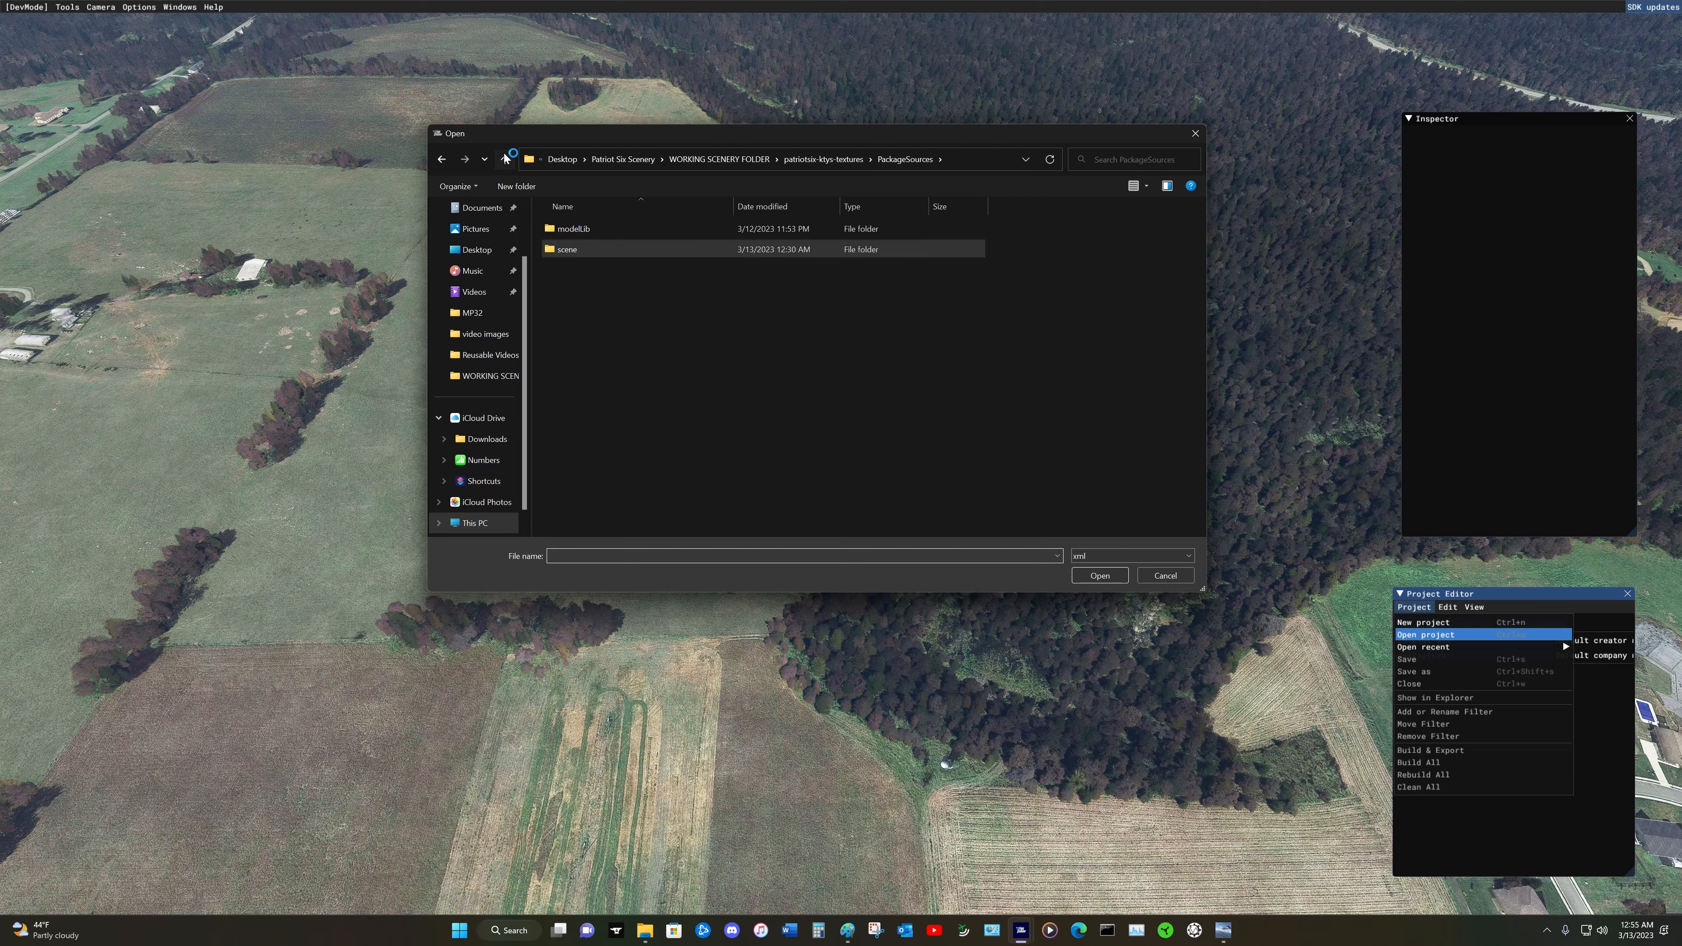
{"action": "left_click", "coordinate": [506, 157]}
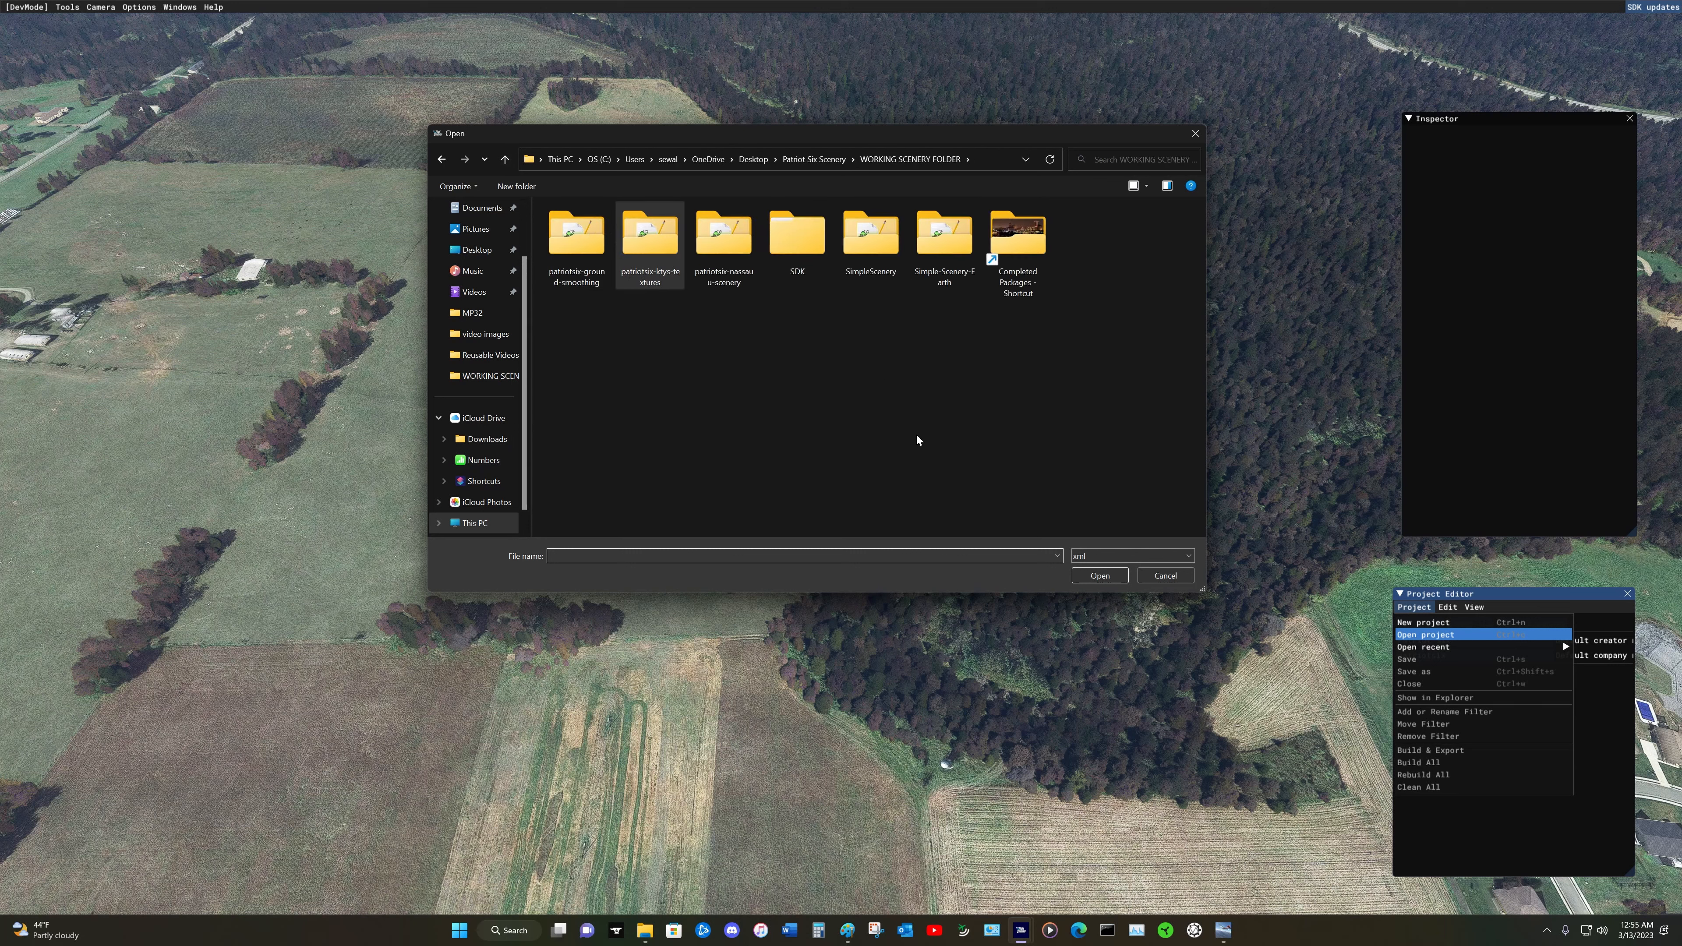
{"action": "double_click", "coordinate": [573, 233]}
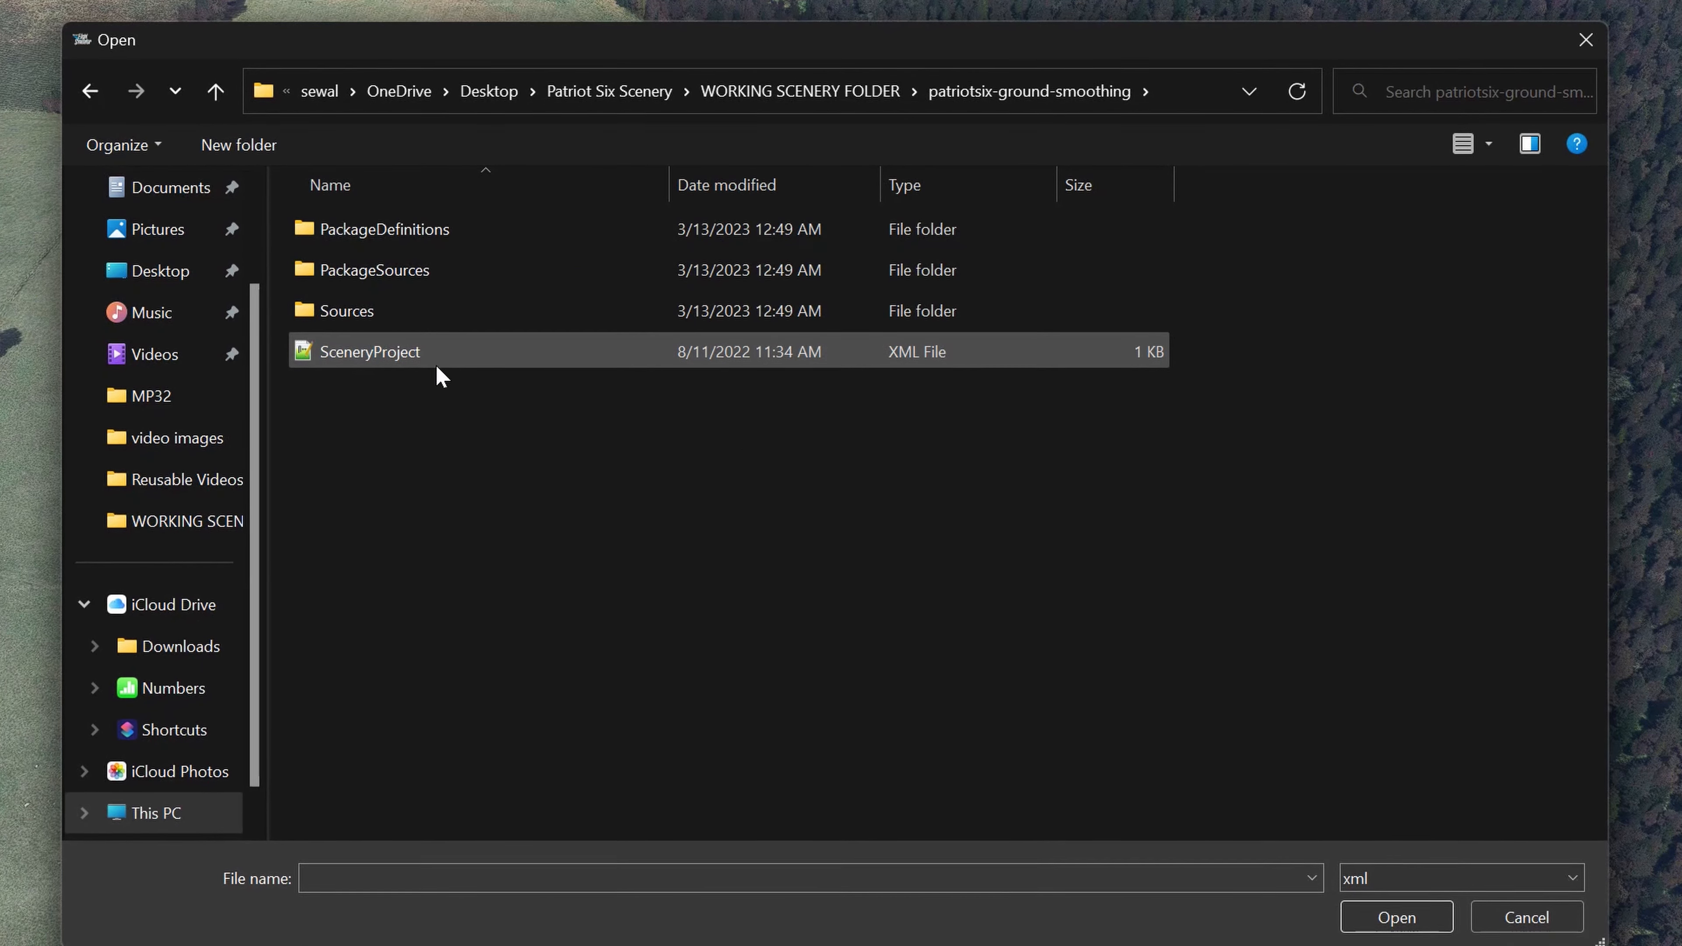
{"action": "left_click", "coordinate": [450, 361]}
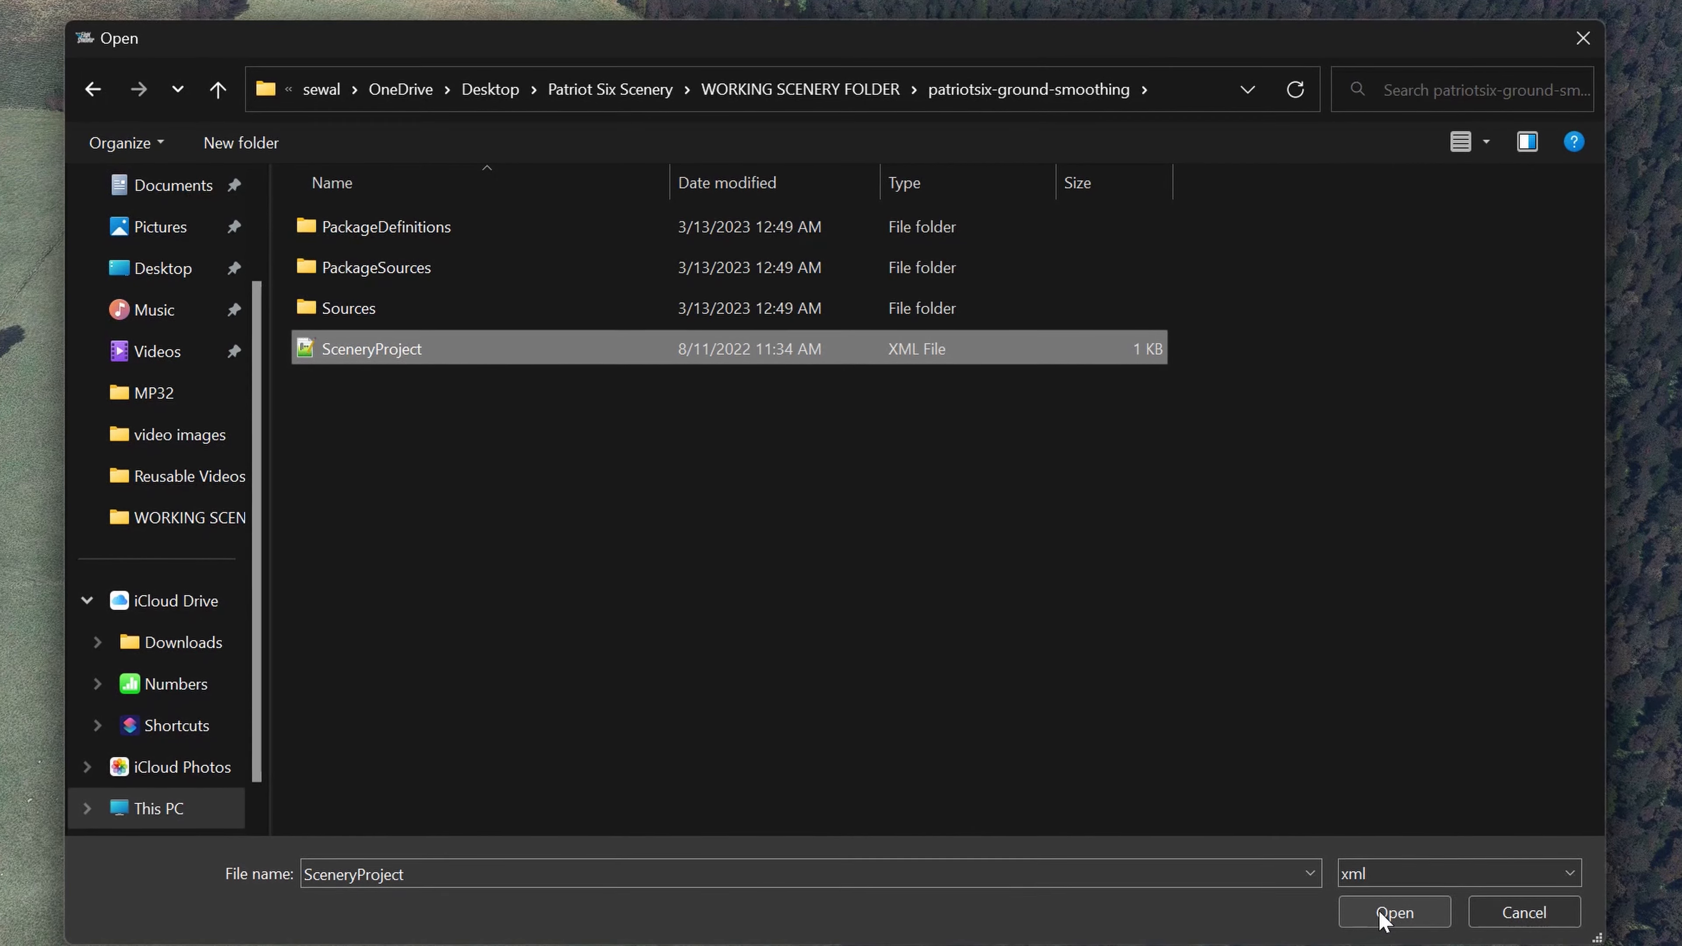
{"action": "left_click", "coordinate": [1393, 913]}
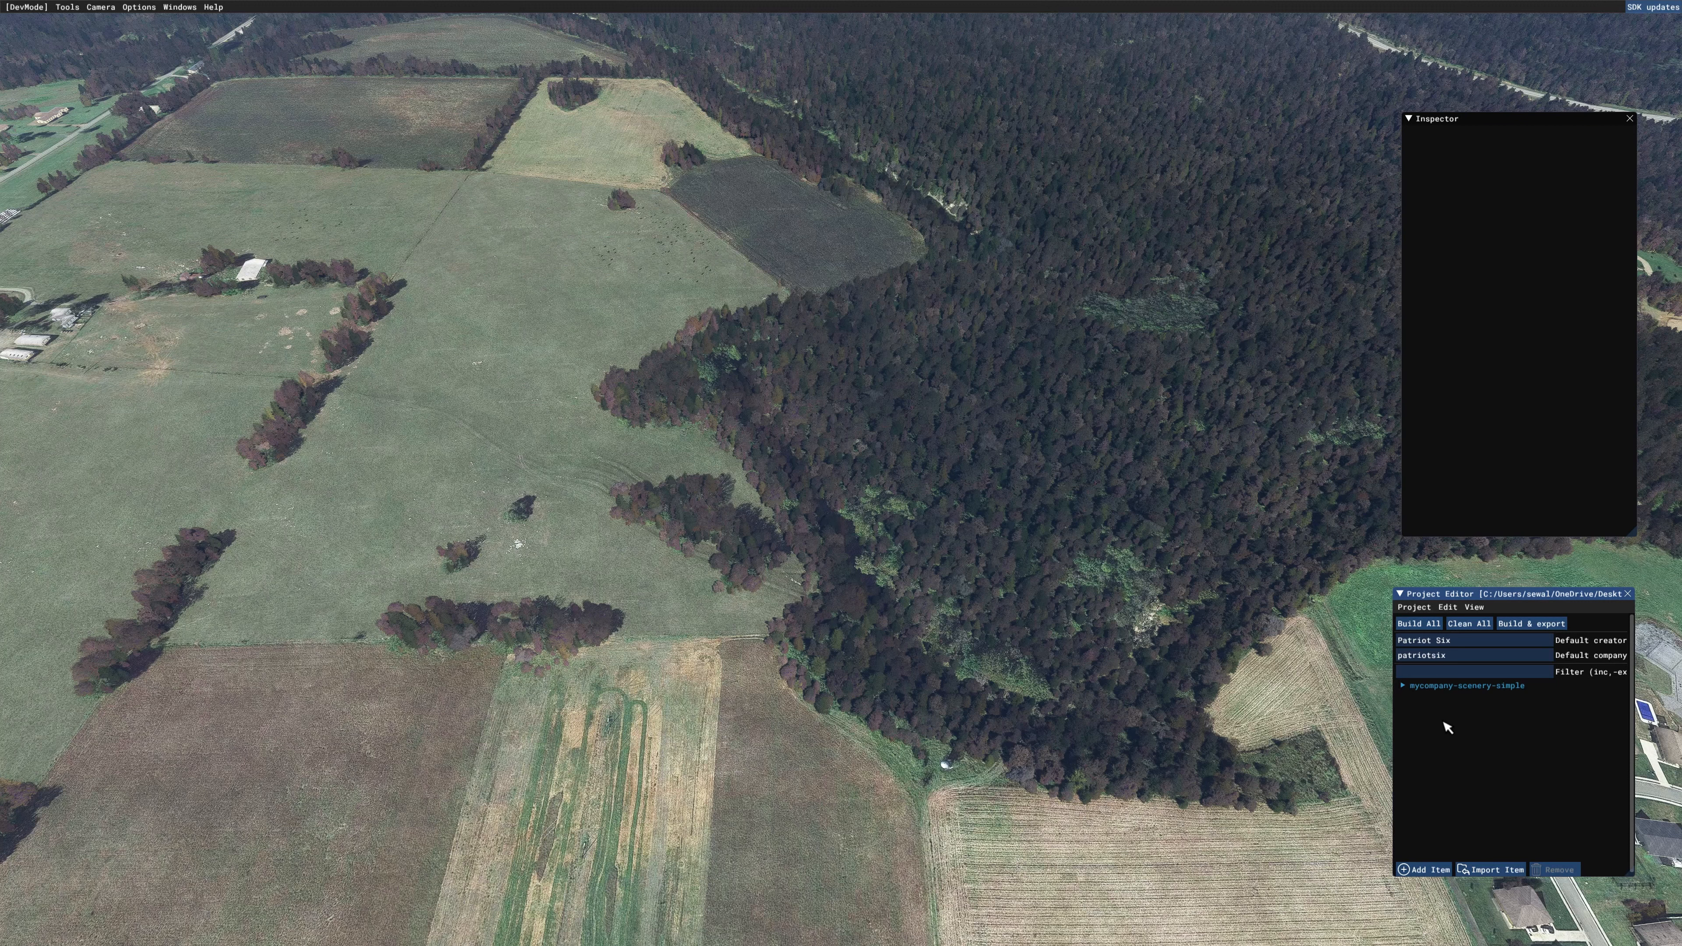
Step: Select the mycompany-scenery-simple package and set its company name to patriotsix
{"action": "left_click", "coordinate": [1434, 690]}
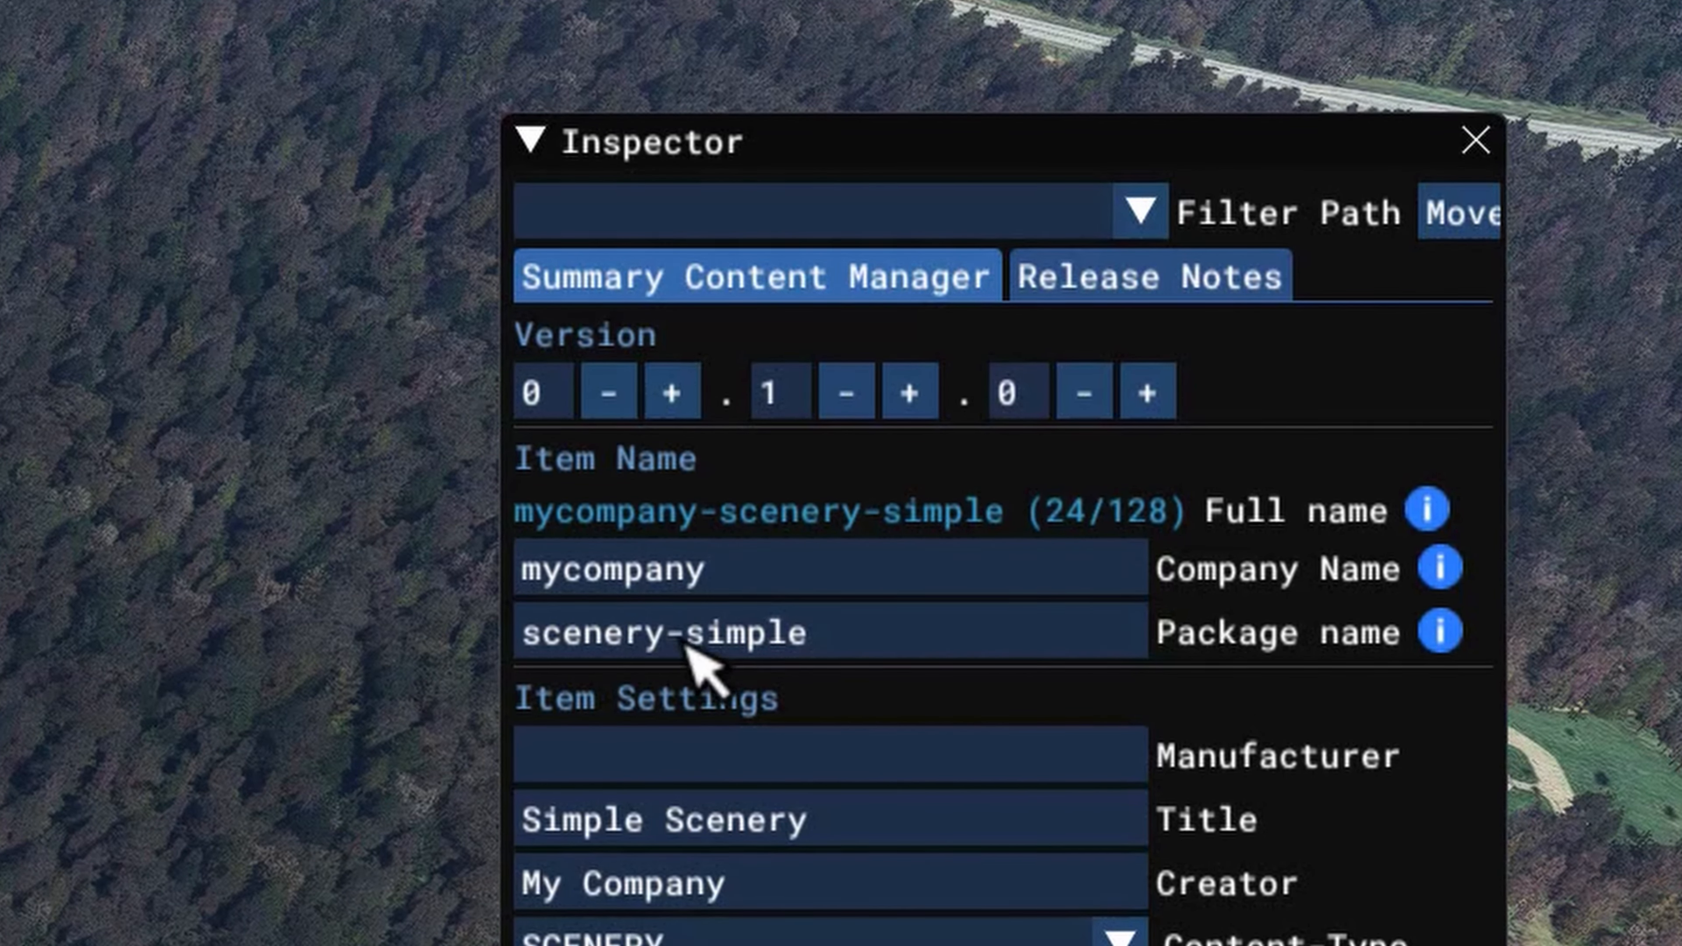
{"action": "left_click", "coordinate": [740, 563]}
{"action": "key", "text": "ctrl+a"}
{"action": "key", "text": "BackSpace"}
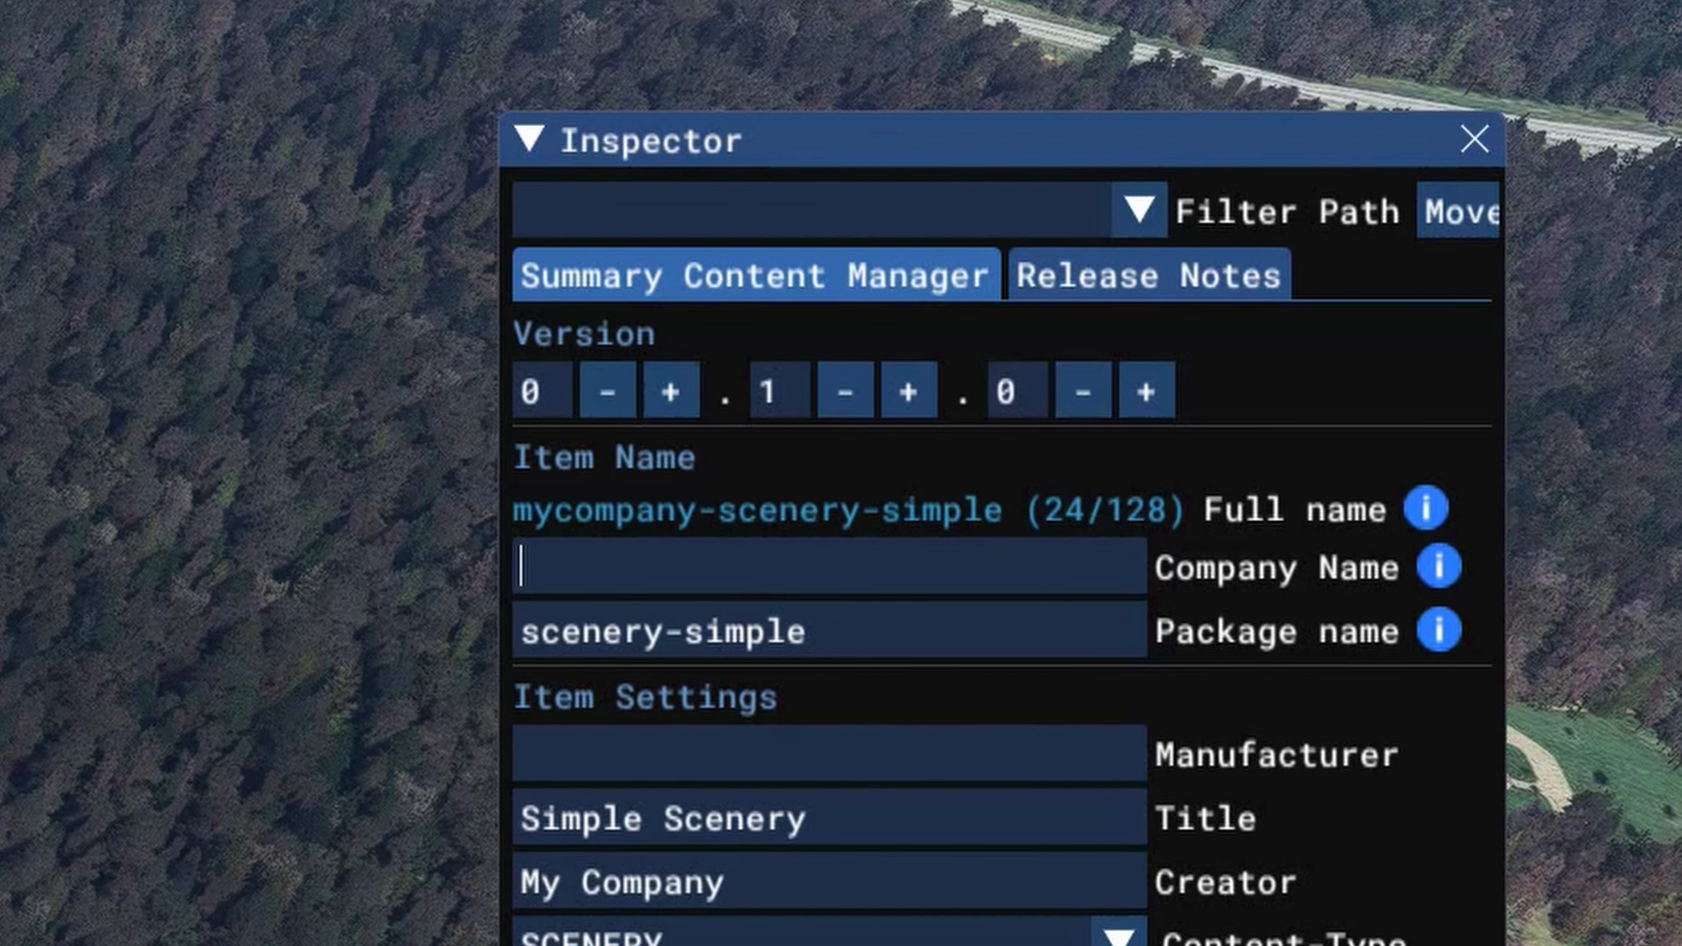
{"action": "type", "text": "patrio"}
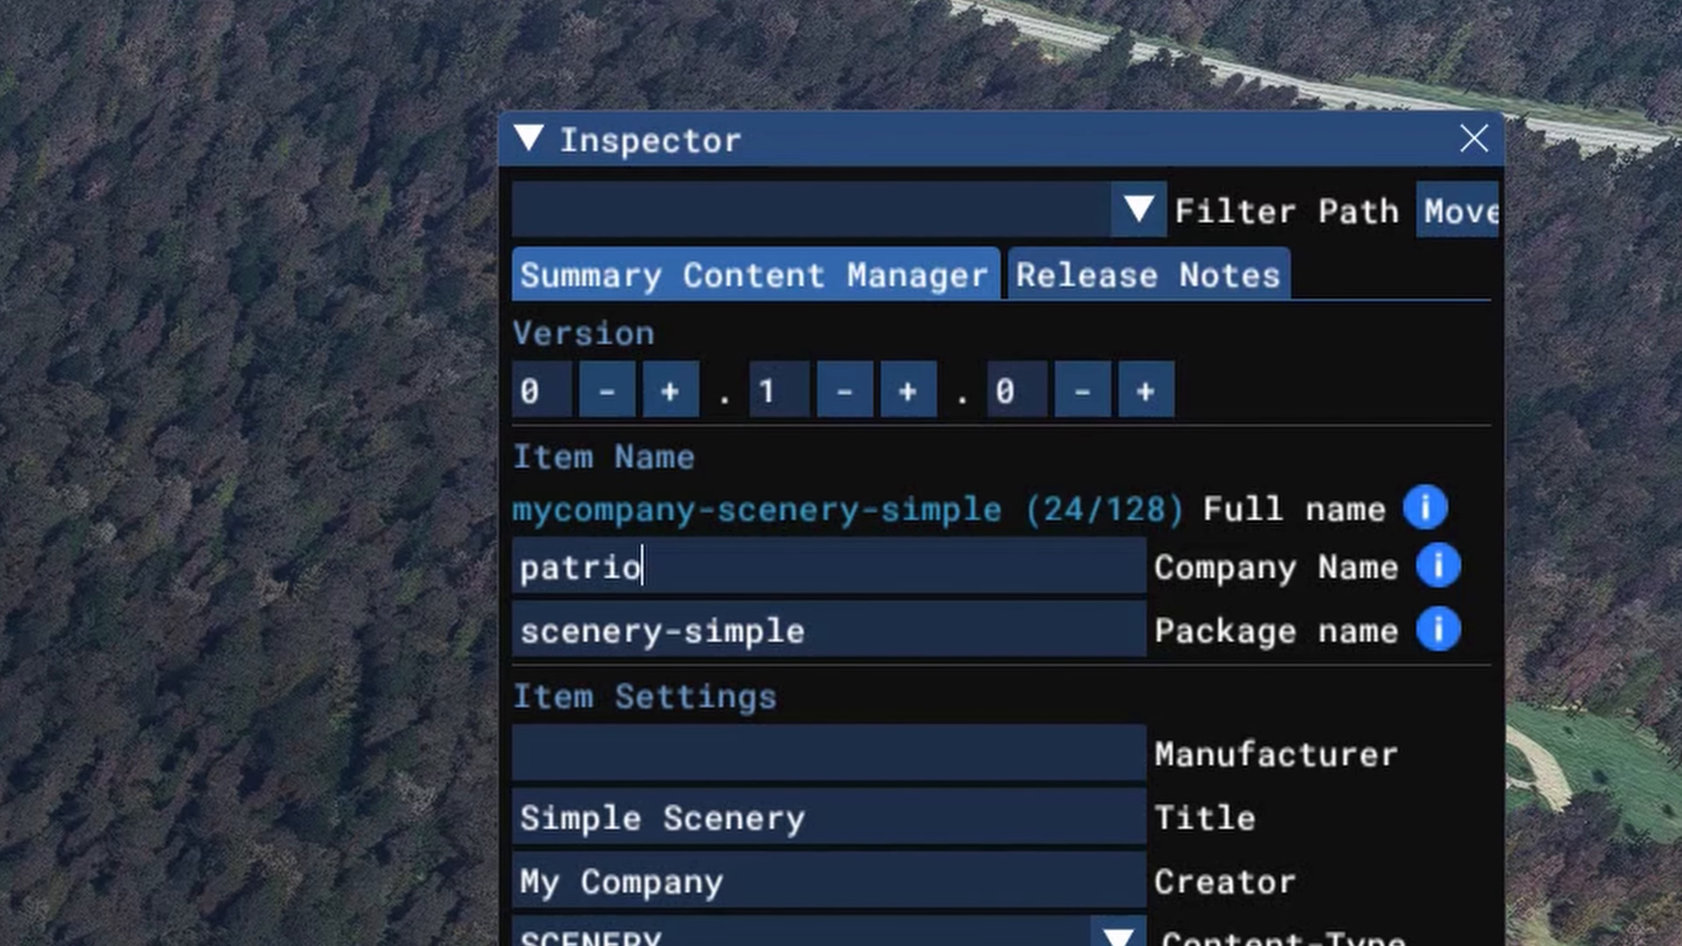
{"action": "type", "text": "tsix"}
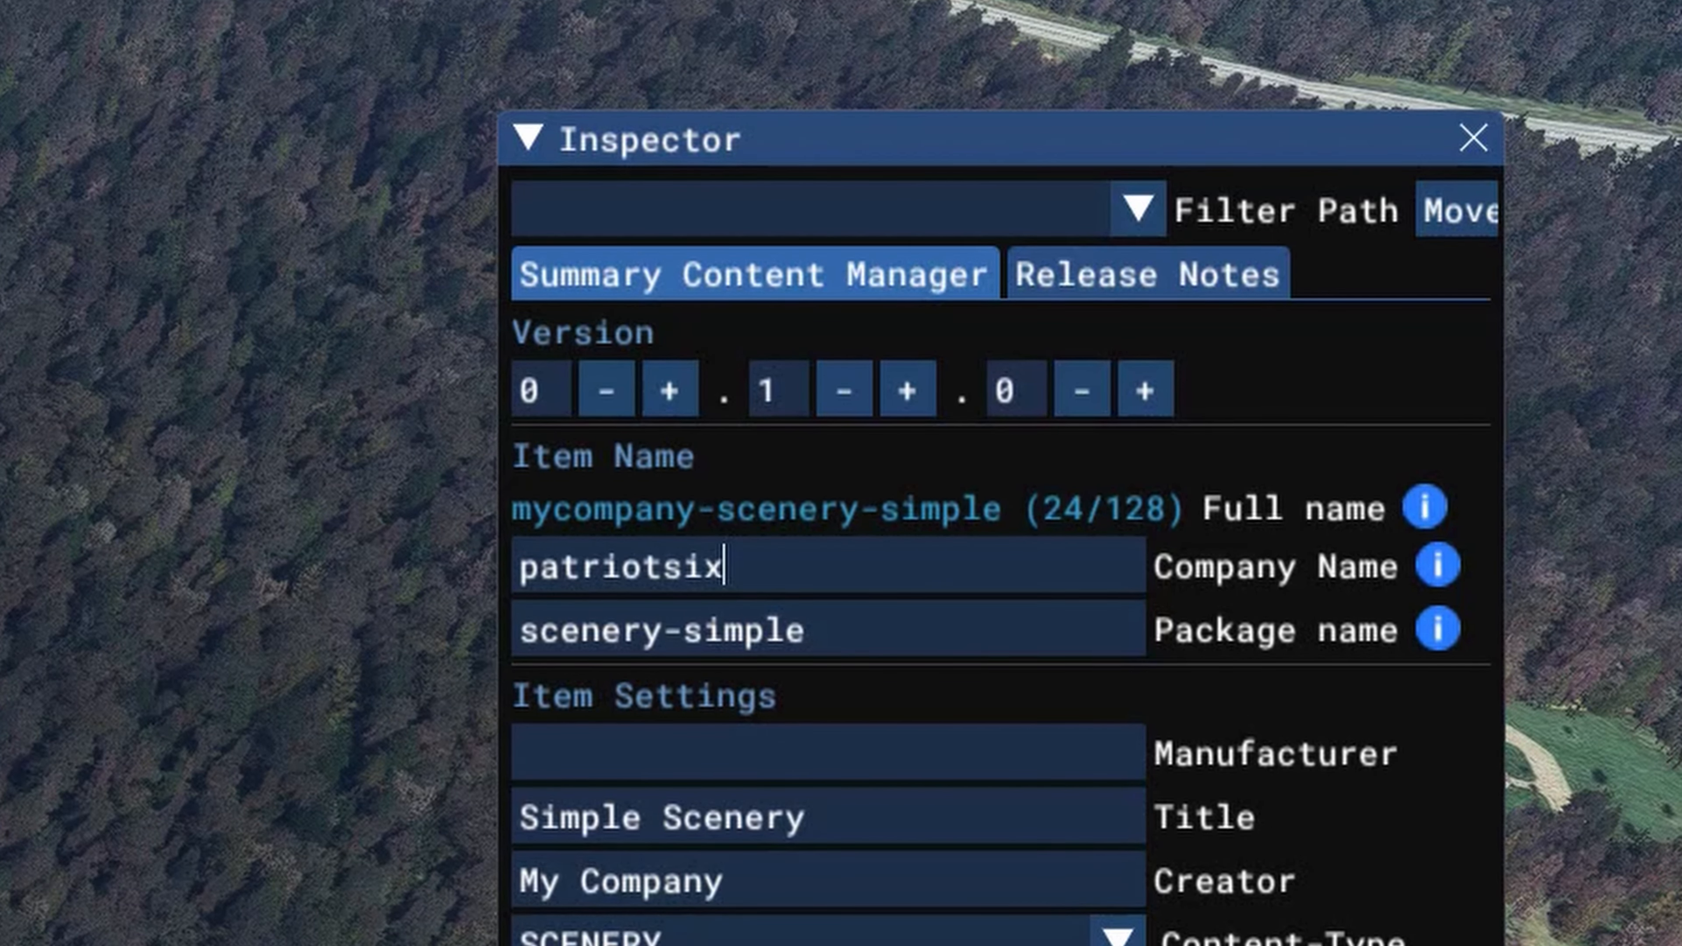
Step: Set the package name to ground-smoothing
{"action": "left_click", "coordinate": [859, 639]}
{"action": "key", "text": "ctrl+a"}
{"action": "key", "text": "BackSpace"}
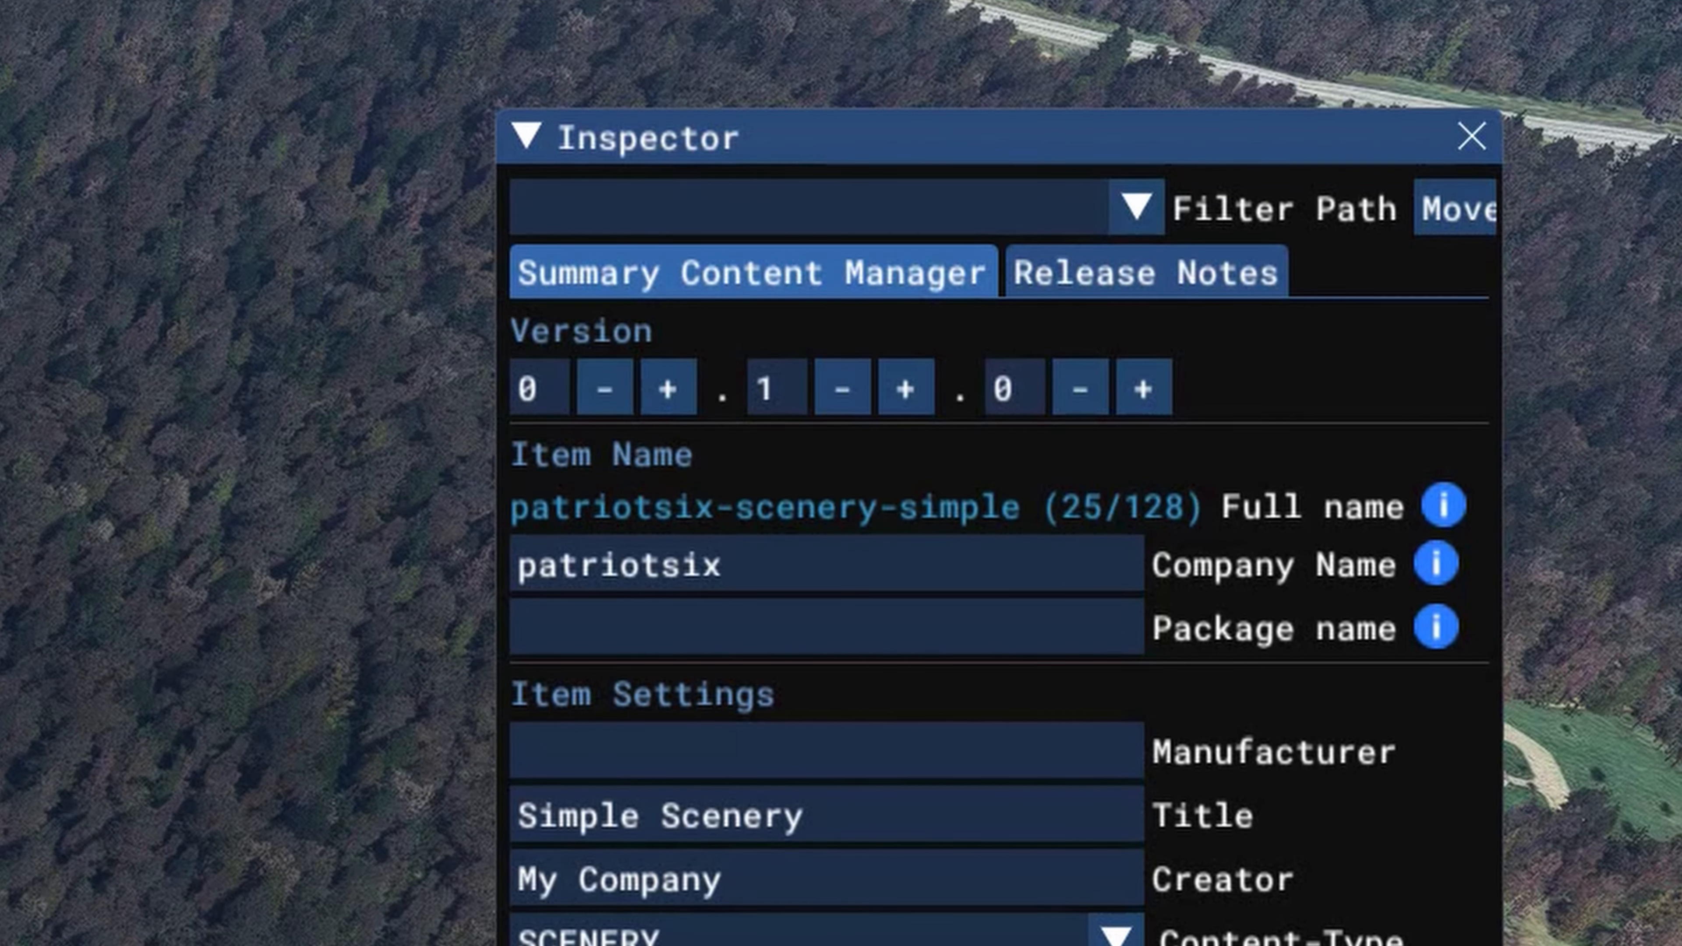
{"action": "type", "text": "groubnd"}
{"action": "key", "text": "BackSpace"}
{"action": "key", "text": "BackSpace"}
{"action": "key", "text": "BackSpace"}
{"action": "type", "text": "nd-smoothing"}
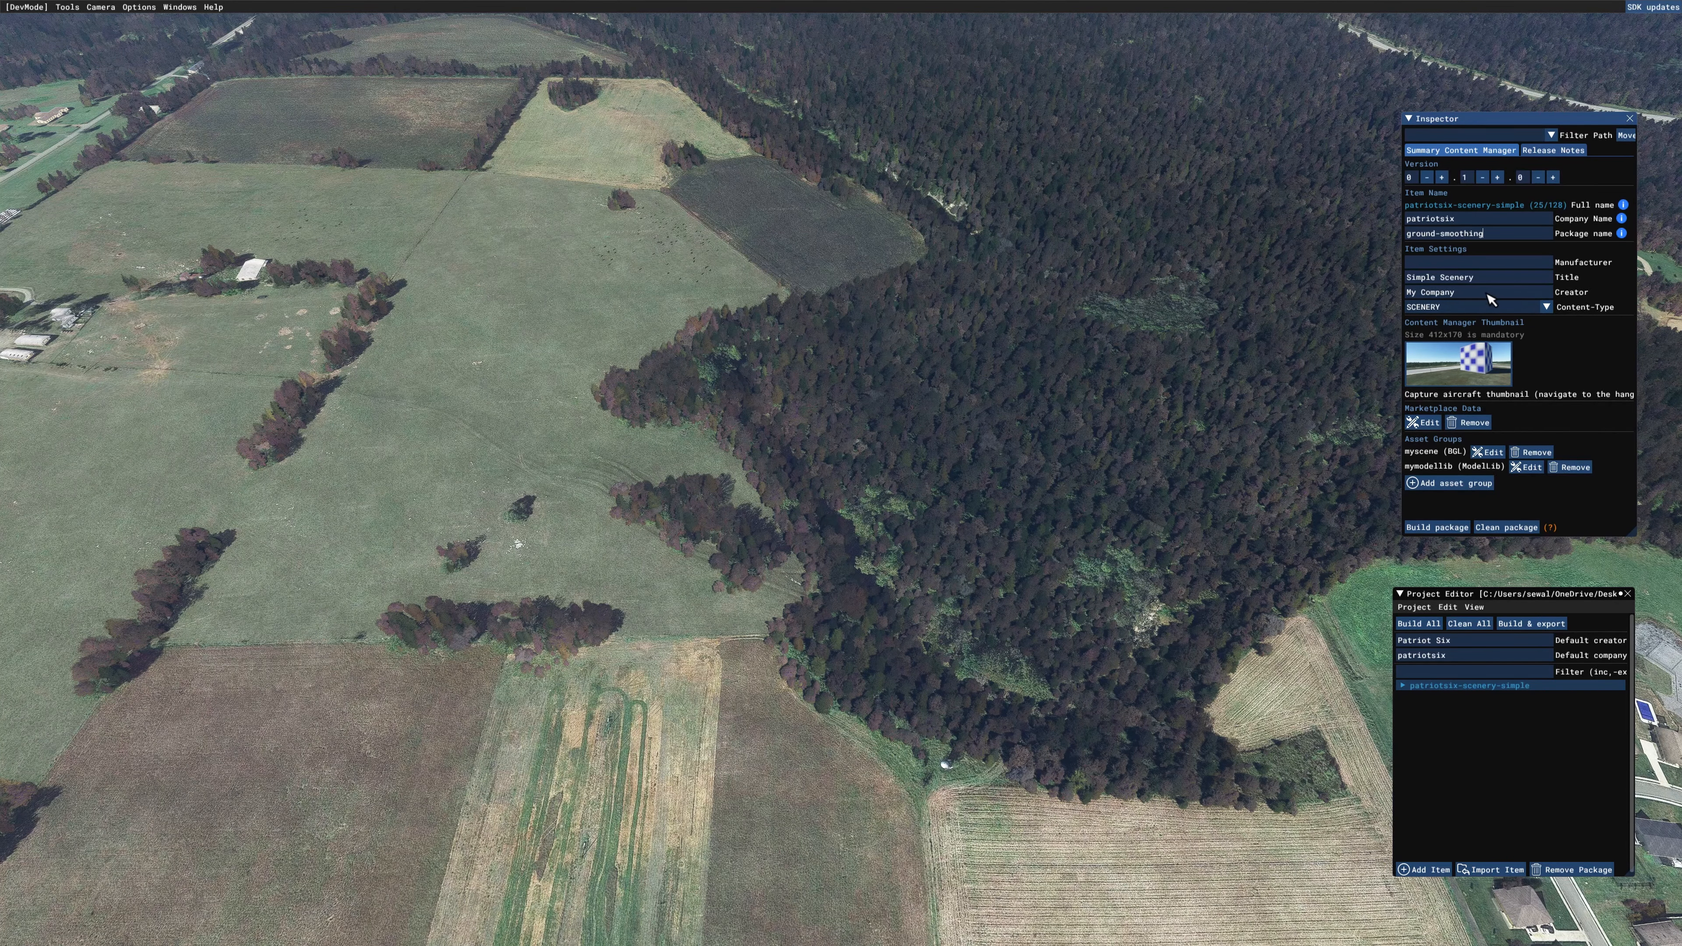
Step: Change the package title to "Ground Smoothing"
{"action": "left_click", "coordinate": [1478, 281]}
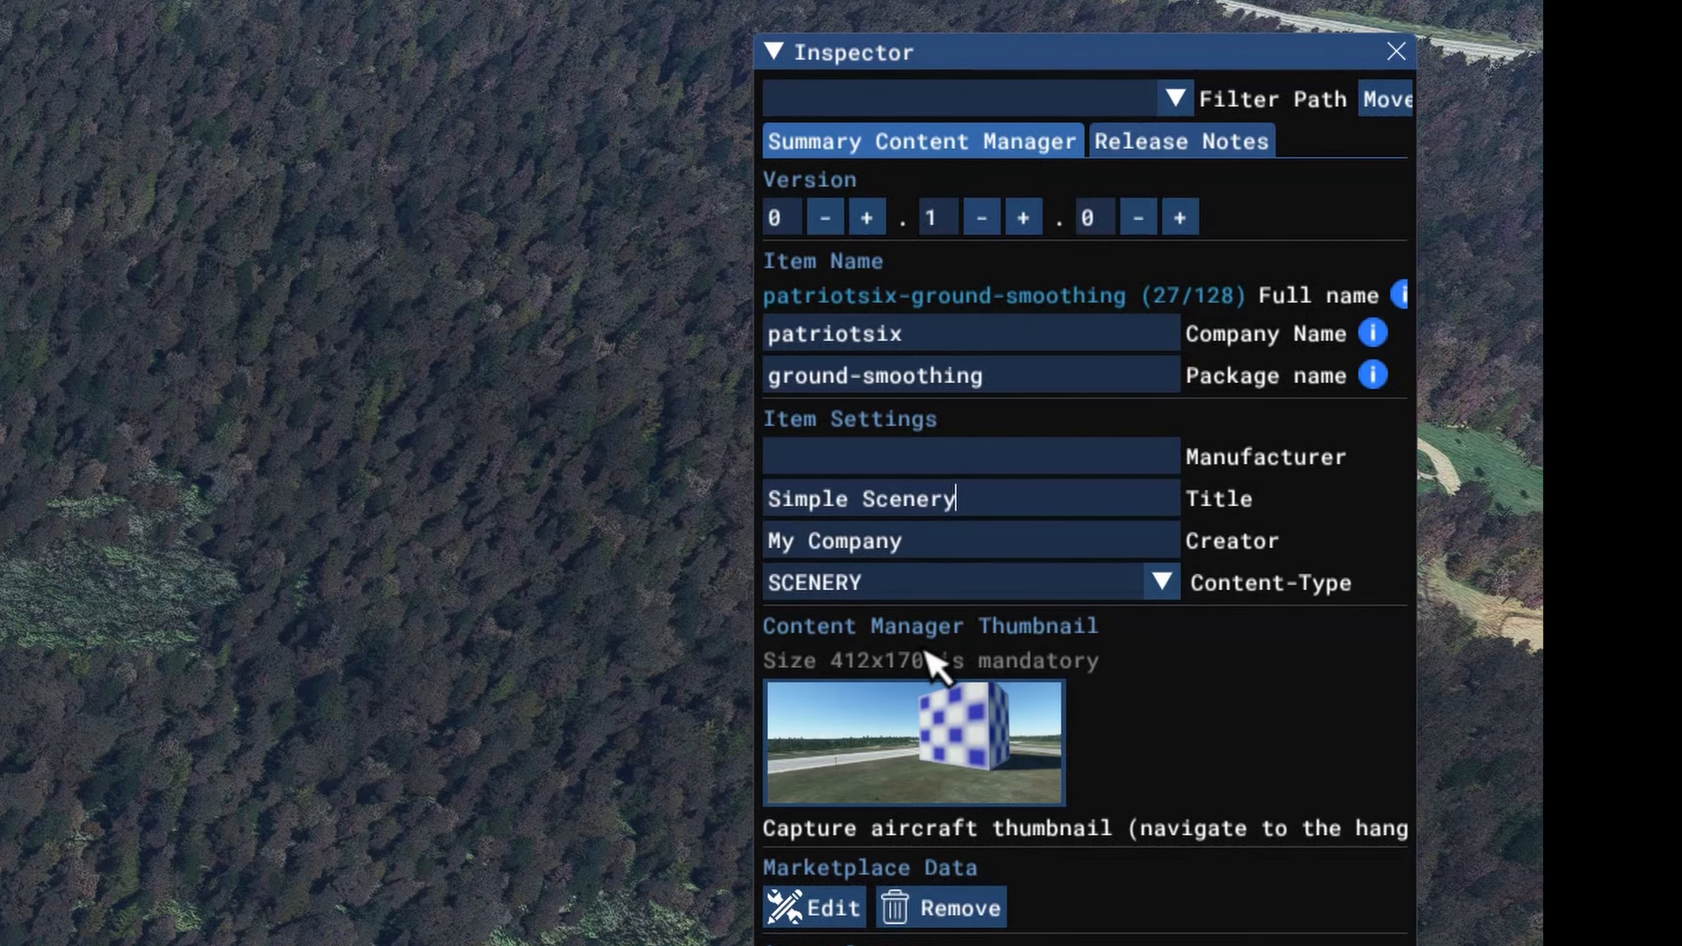
{"action": "left_click", "coordinate": [960, 499]}
{"action": "key", "text": "BackSpace"}
{"action": "key", "text": "BackSpace"}
{"action": "key", "text": "BackSpace"}
{"action": "key", "text": "BackSpace"}
{"action": "key", "text": "BackSpace"}
{"action": "key", "text": "BackSpace"}
{"action": "key", "text": "BackSpace"}
{"action": "key", "text": "BackSpace"}
{"action": "key", "text": "BackSpace"}
{"action": "key", "text": "BackSpace"}
{"action": "key", "text": "BackSpace"}
{"action": "key", "text": "BackSpace"}
{"action": "key", "text": "BackSpace"}
{"action": "key", "text": "BackSpace"}
{"action": "type", "text": "Ground Smoothing"}
Step: Change the package creator to "Patriot Six"
{"action": "left_click", "coordinate": [927, 541]}
{"action": "key", "text": "BackSpace"}
{"action": "key", "text": "BackSpace"}
{"action": "key", "text": "BackSpace"}
{"action": "key", "text": "BackSpace"}
{"action": "key", "text": "BackSpace"}
{"action": "key", "text": "BackSpace"}
{"action": "key", "text": "BackSpace"}
{"action": "key", "text": "BackSpace"}
{"action": "key", "text": "BackSpace"}
{"action": "key", "text": "BackSpace"}
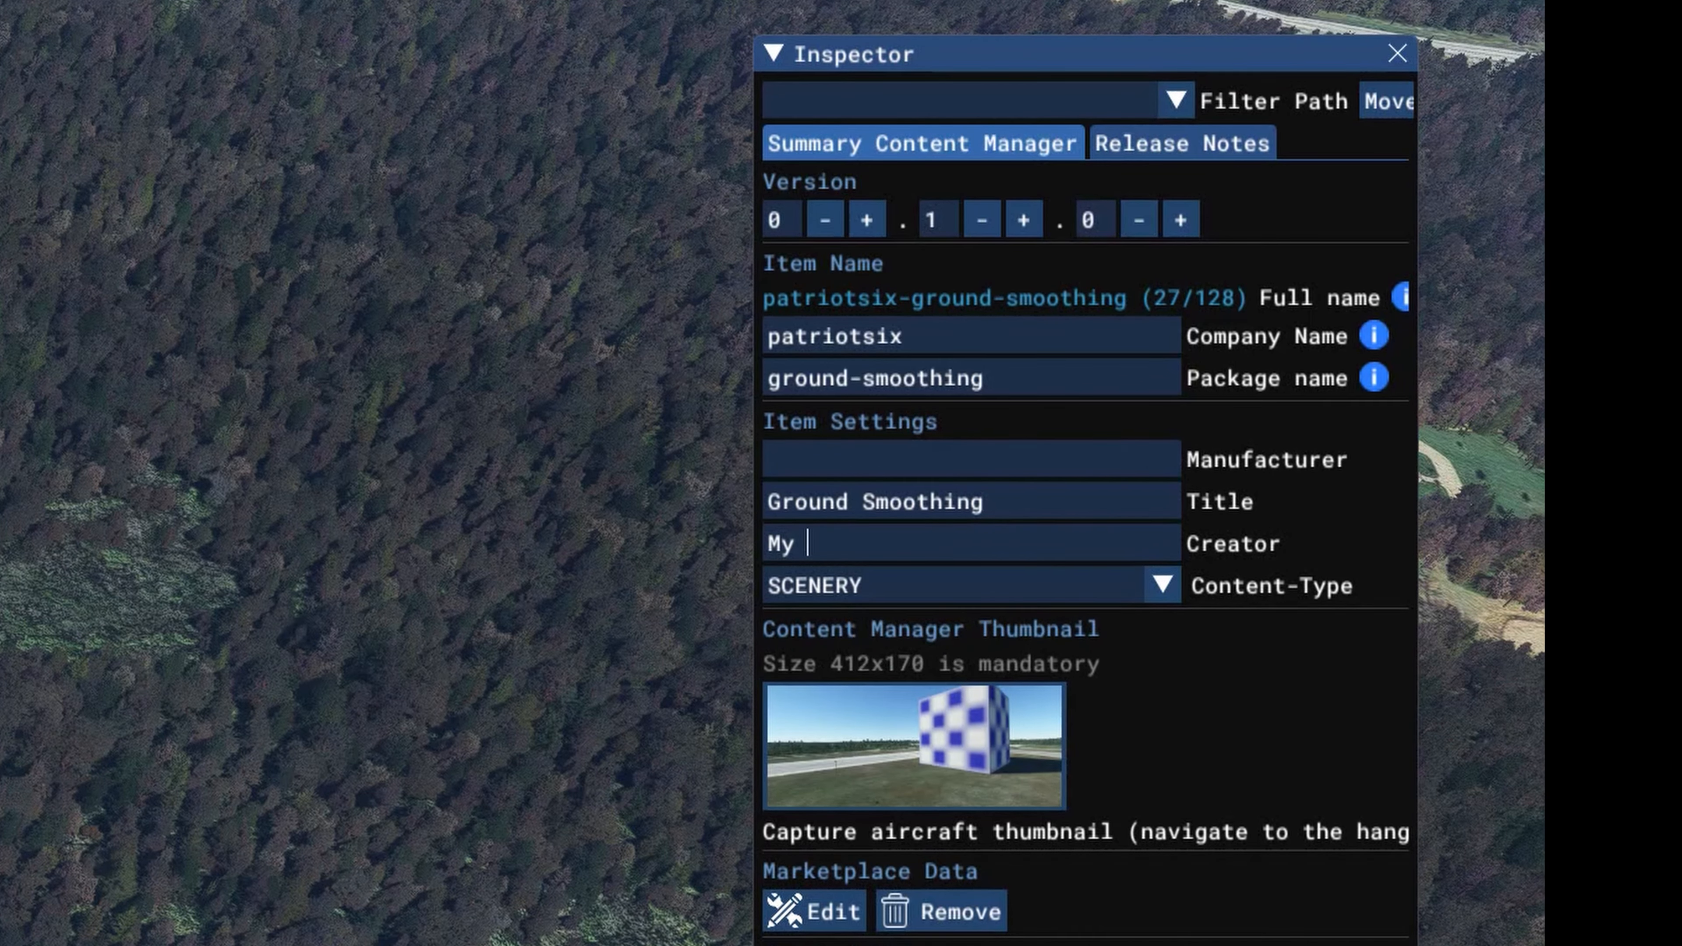
{"action": "type", "text": "Patriot Six"}
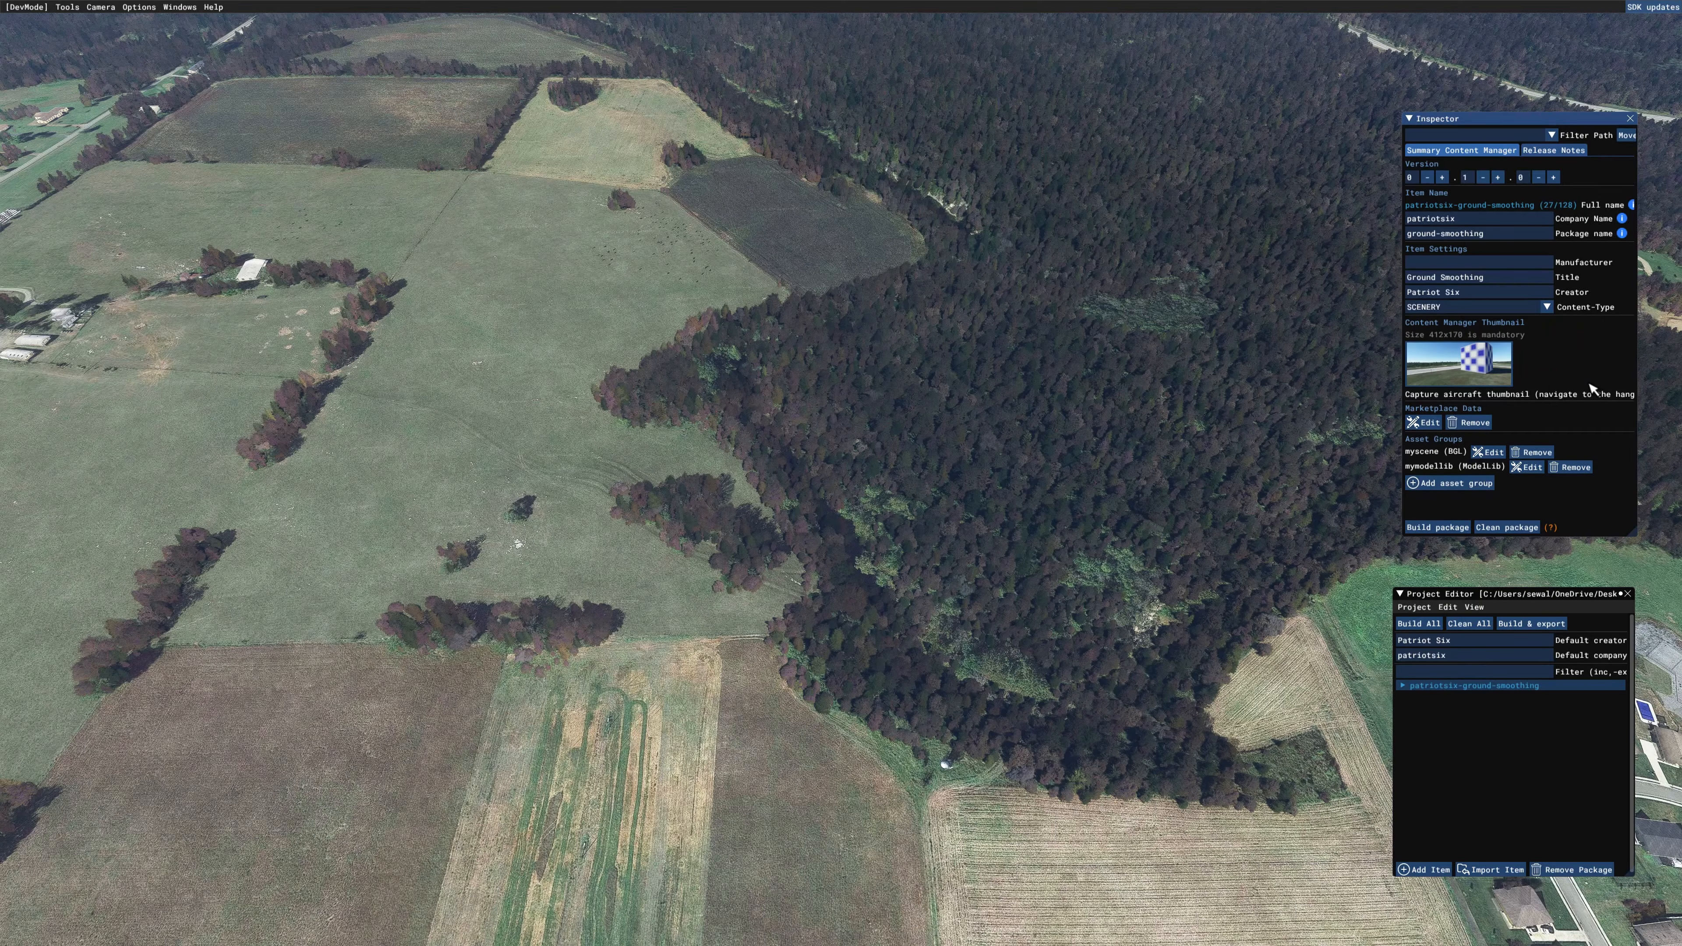
Step: Replace the Content Manager thumbnail with the "Patriot six studio Package Version" image from WORKING SCENERY FOLDER
{"action": "left_click", "coordinate": [1475, 374]}
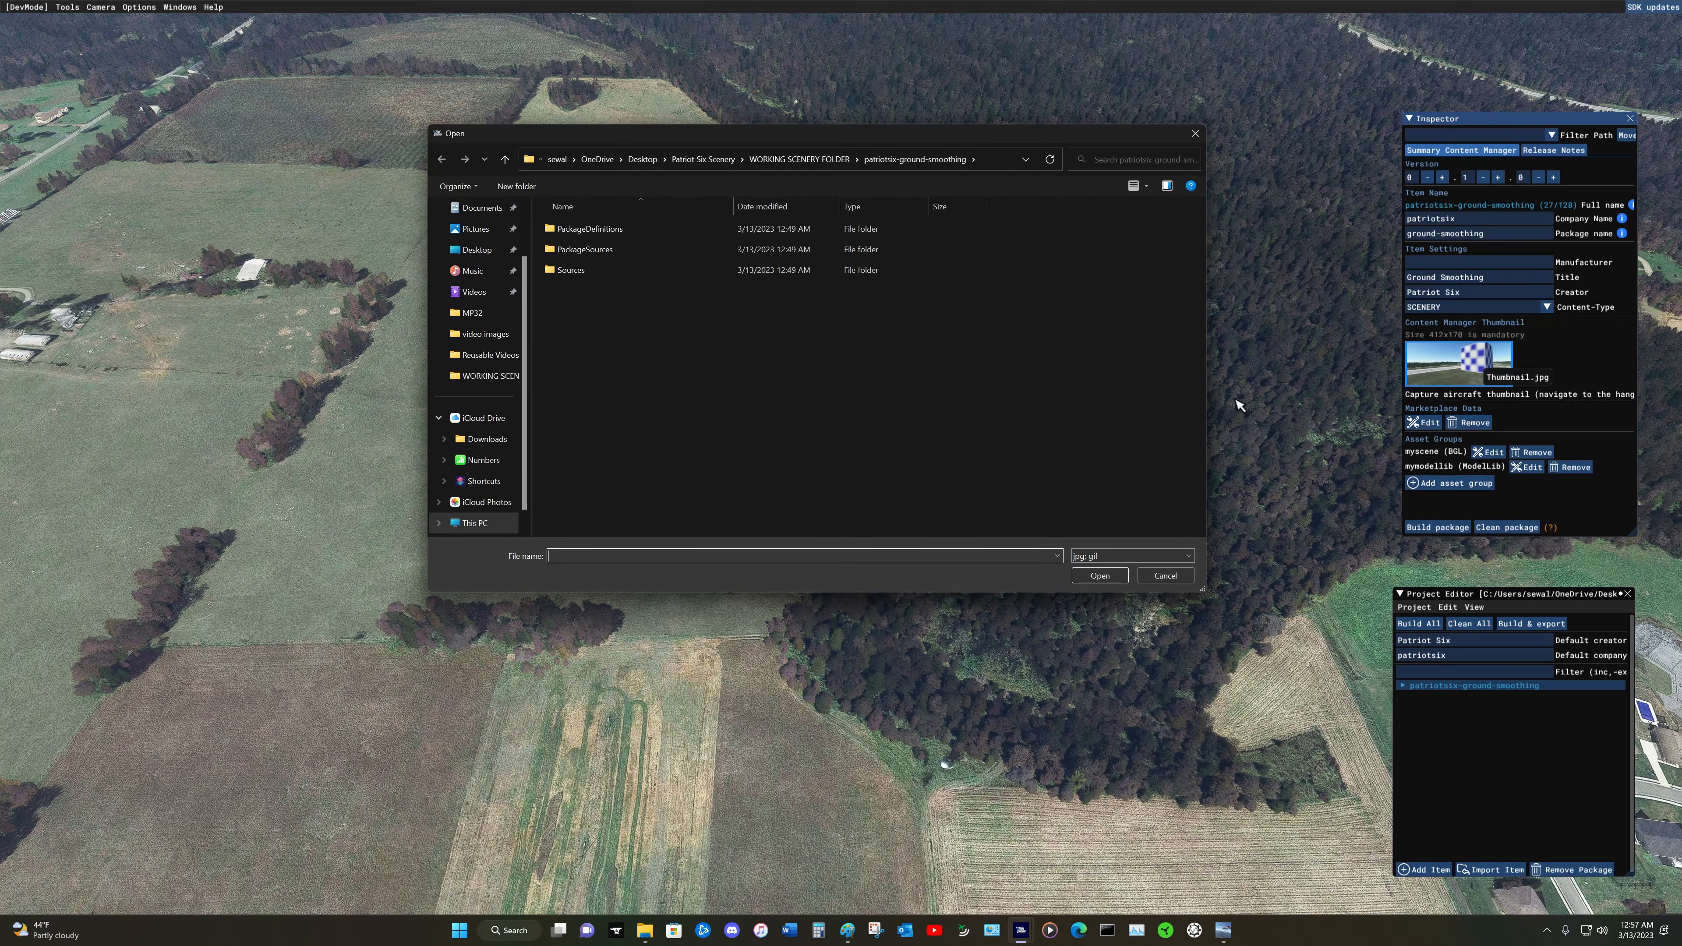
{"action": "left_click", "coordinate": [503, 161]}
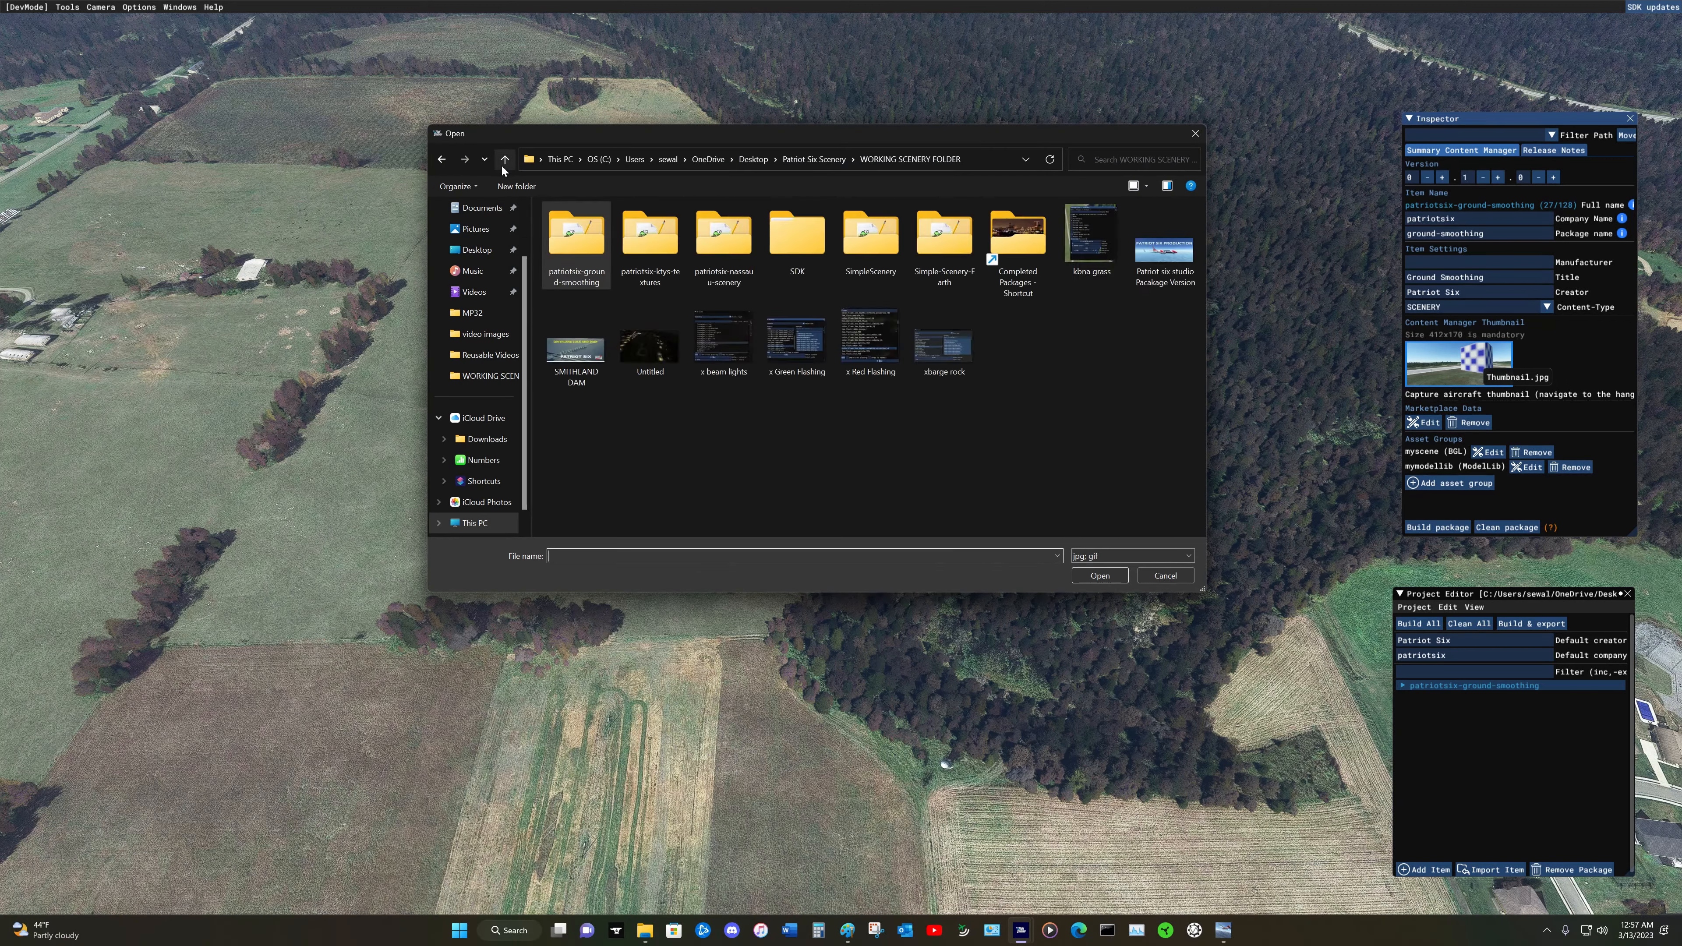
{"action": "double_click", "coordinate": [1160, 262]}
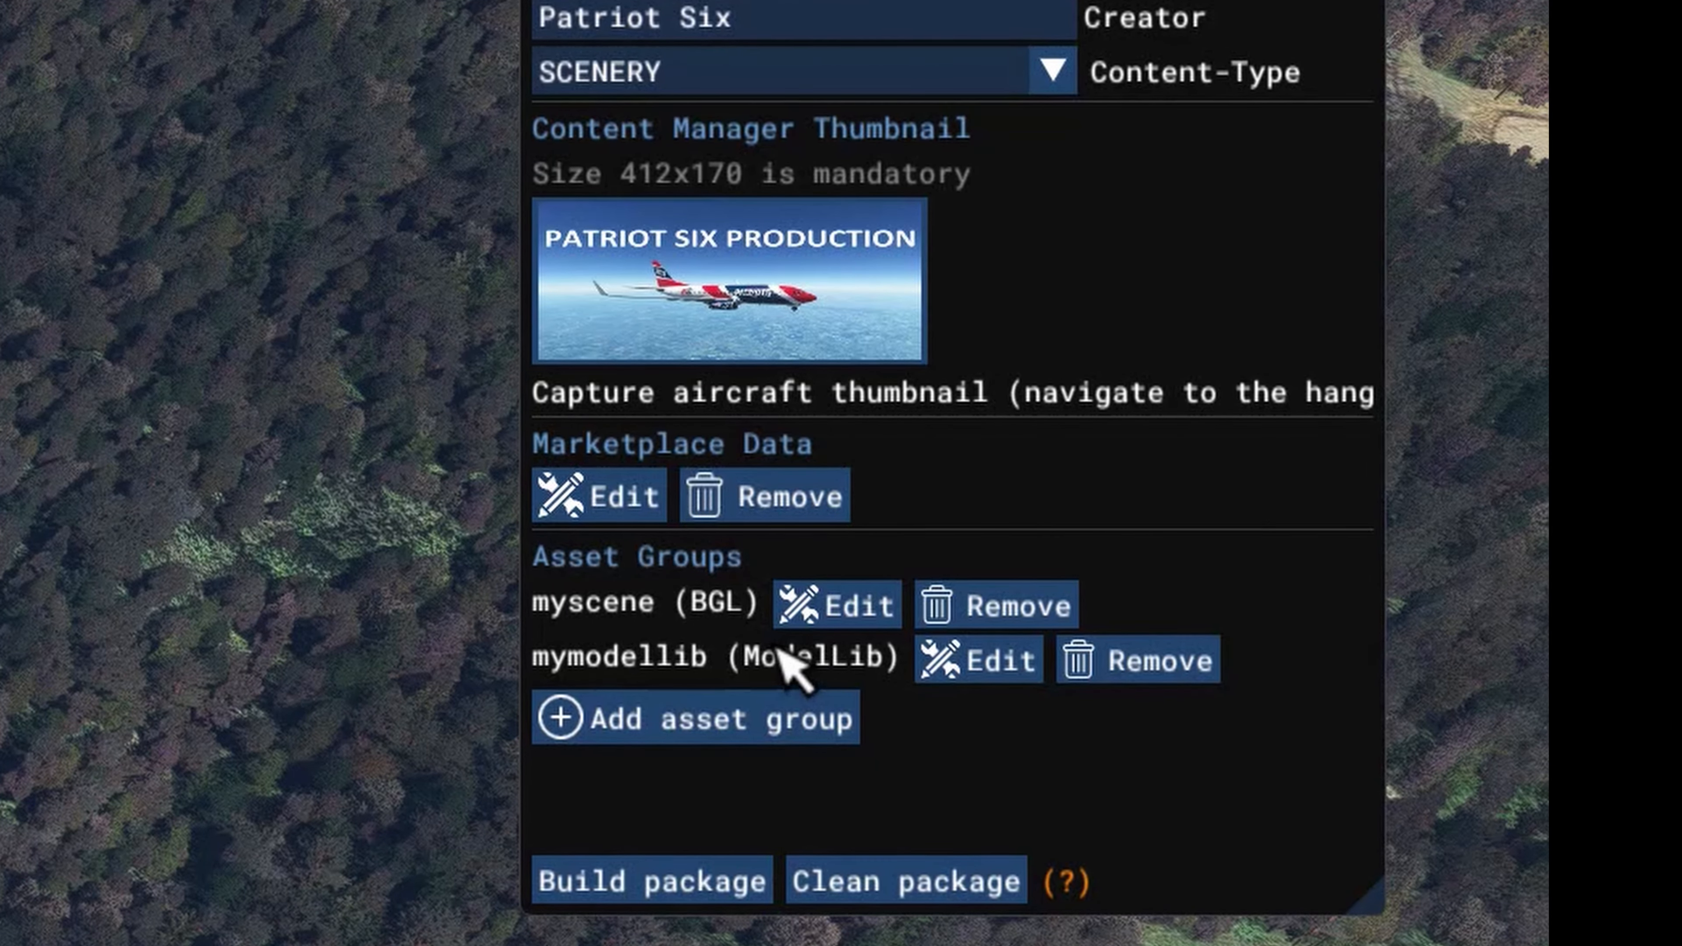
Step: Rename the myscene BGL asset group as groundsmoothingscene
{"action": "left_click", "coordinate": [856, 602]}
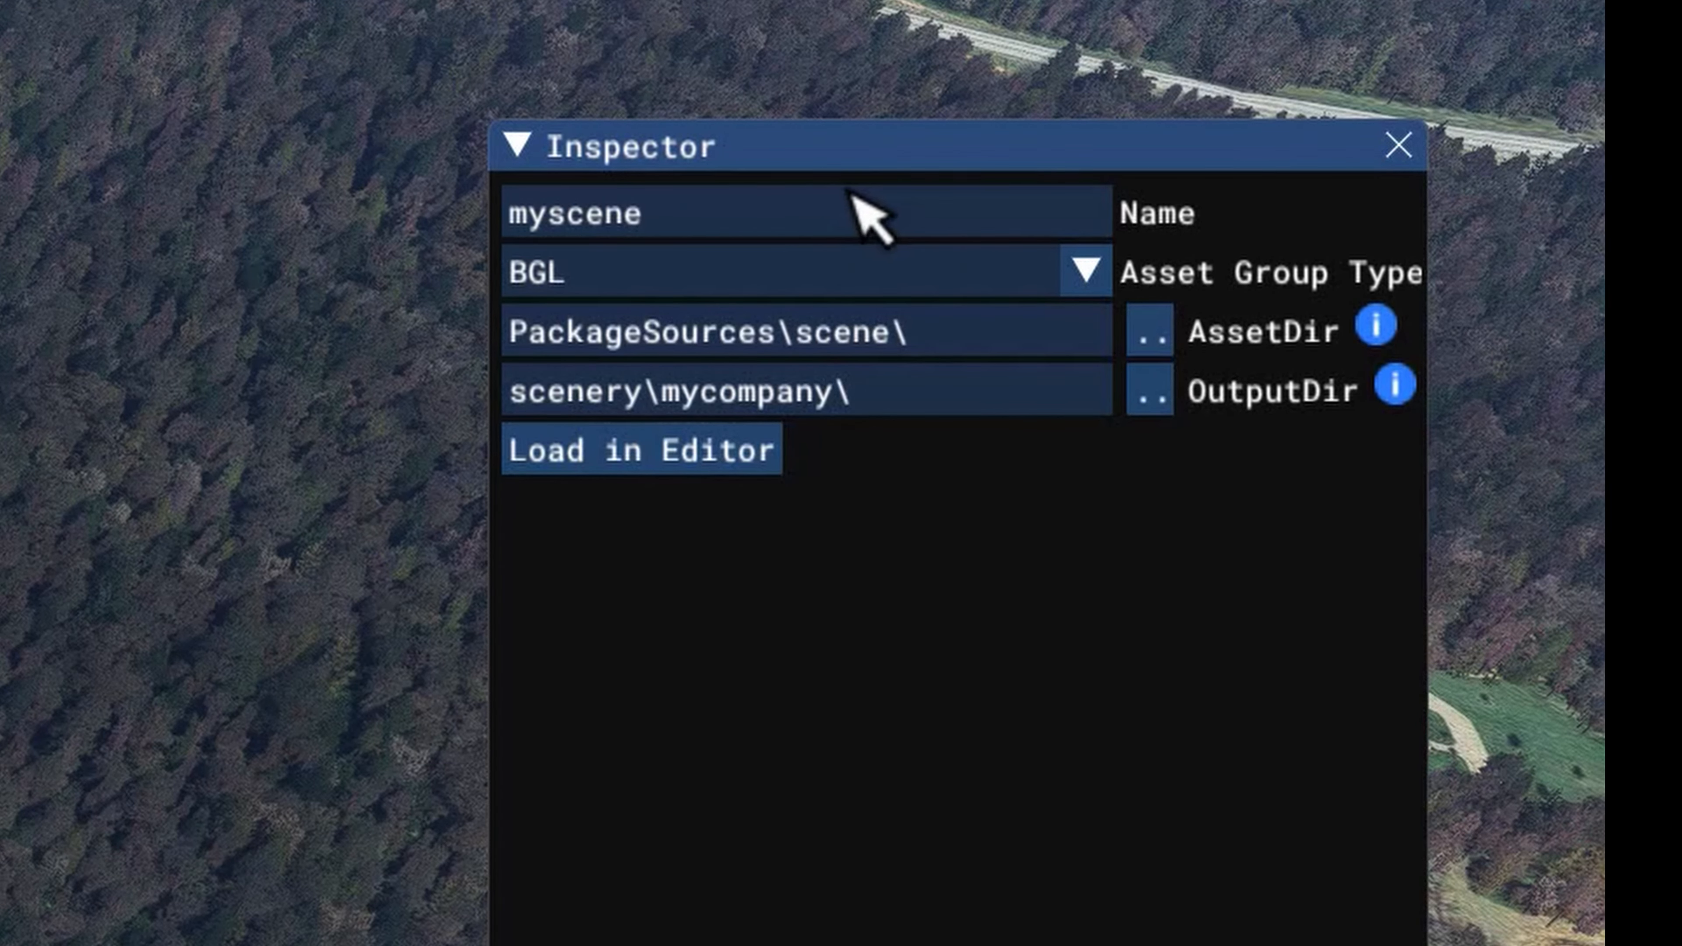
{"action": "left_click", "coordinate": [553, 215]}
{"action": "key", "text": "BackSpace"}
{"action": "key", "text": "BackSpace"}
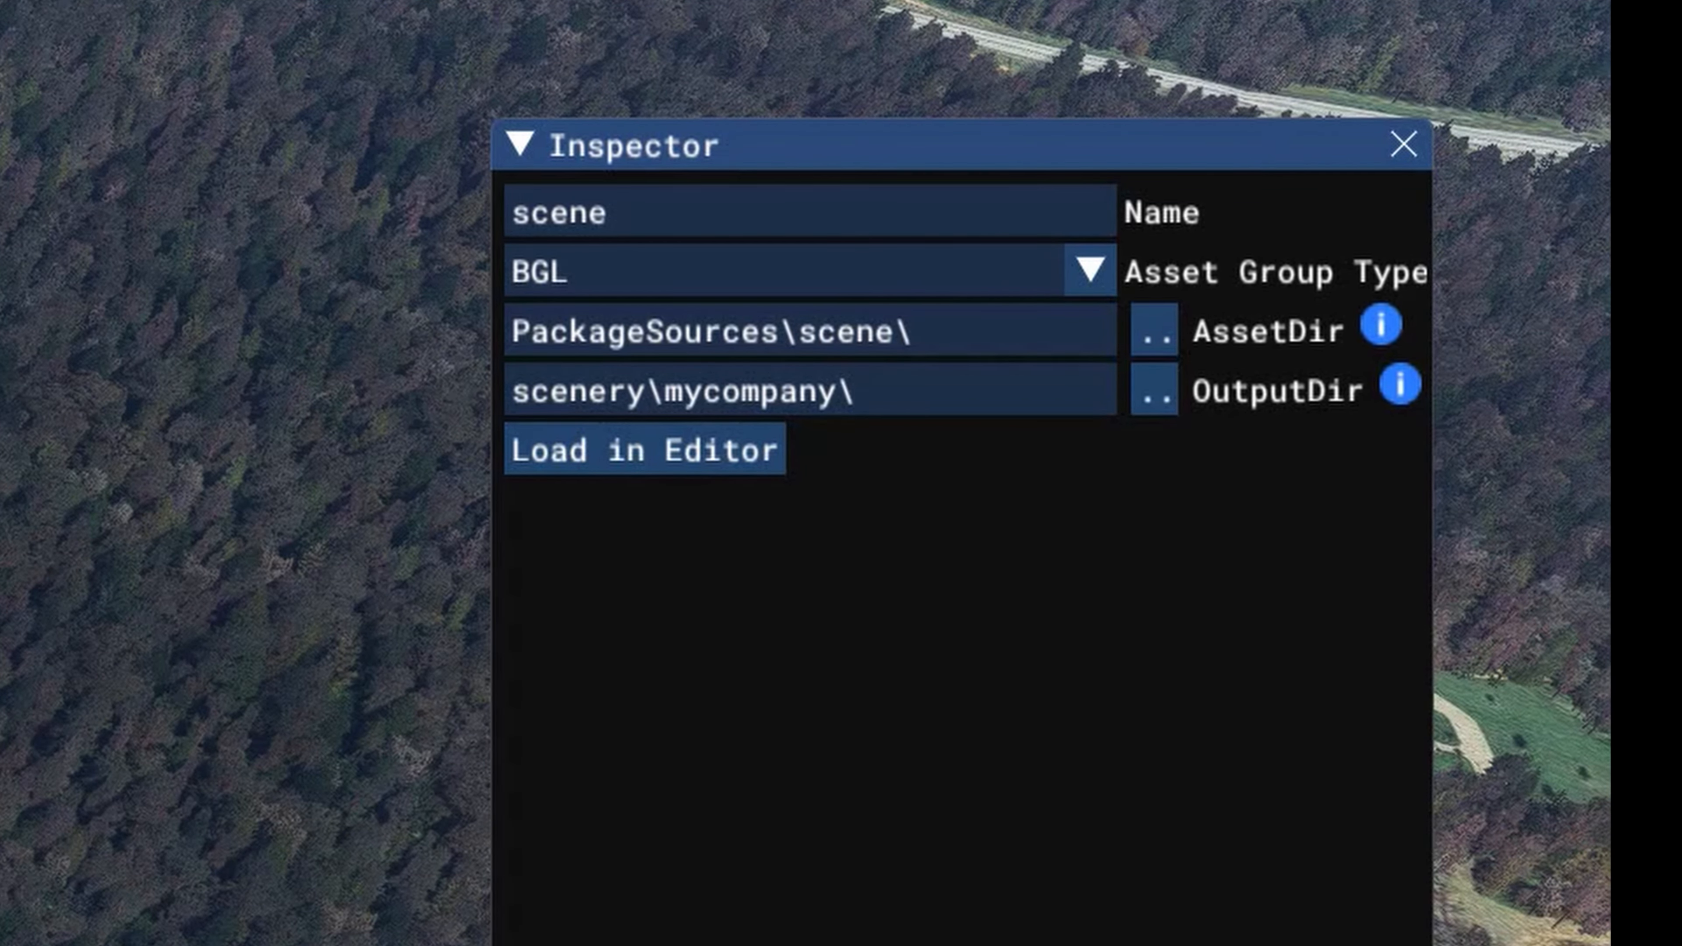
{"action": "type", "text": "gr"}
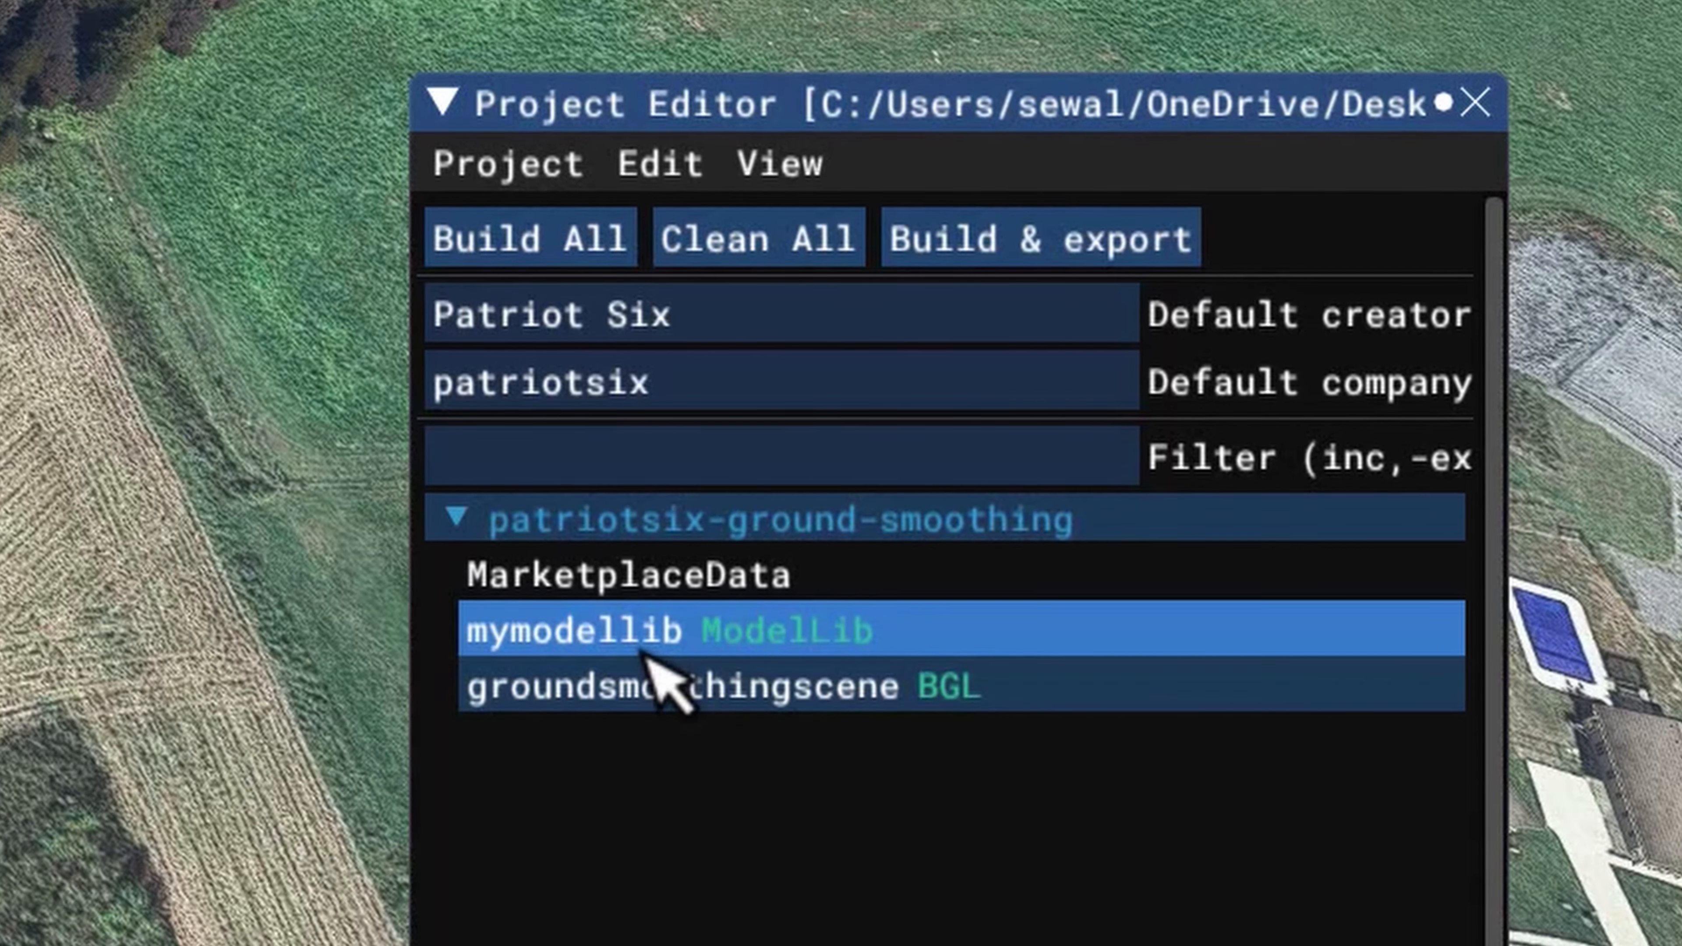
Step: Rename the mymodellib asset group as groundsmoothingmodellib and return to the package's settings
{"action": "left_click", "coordinate": [636, 636]}
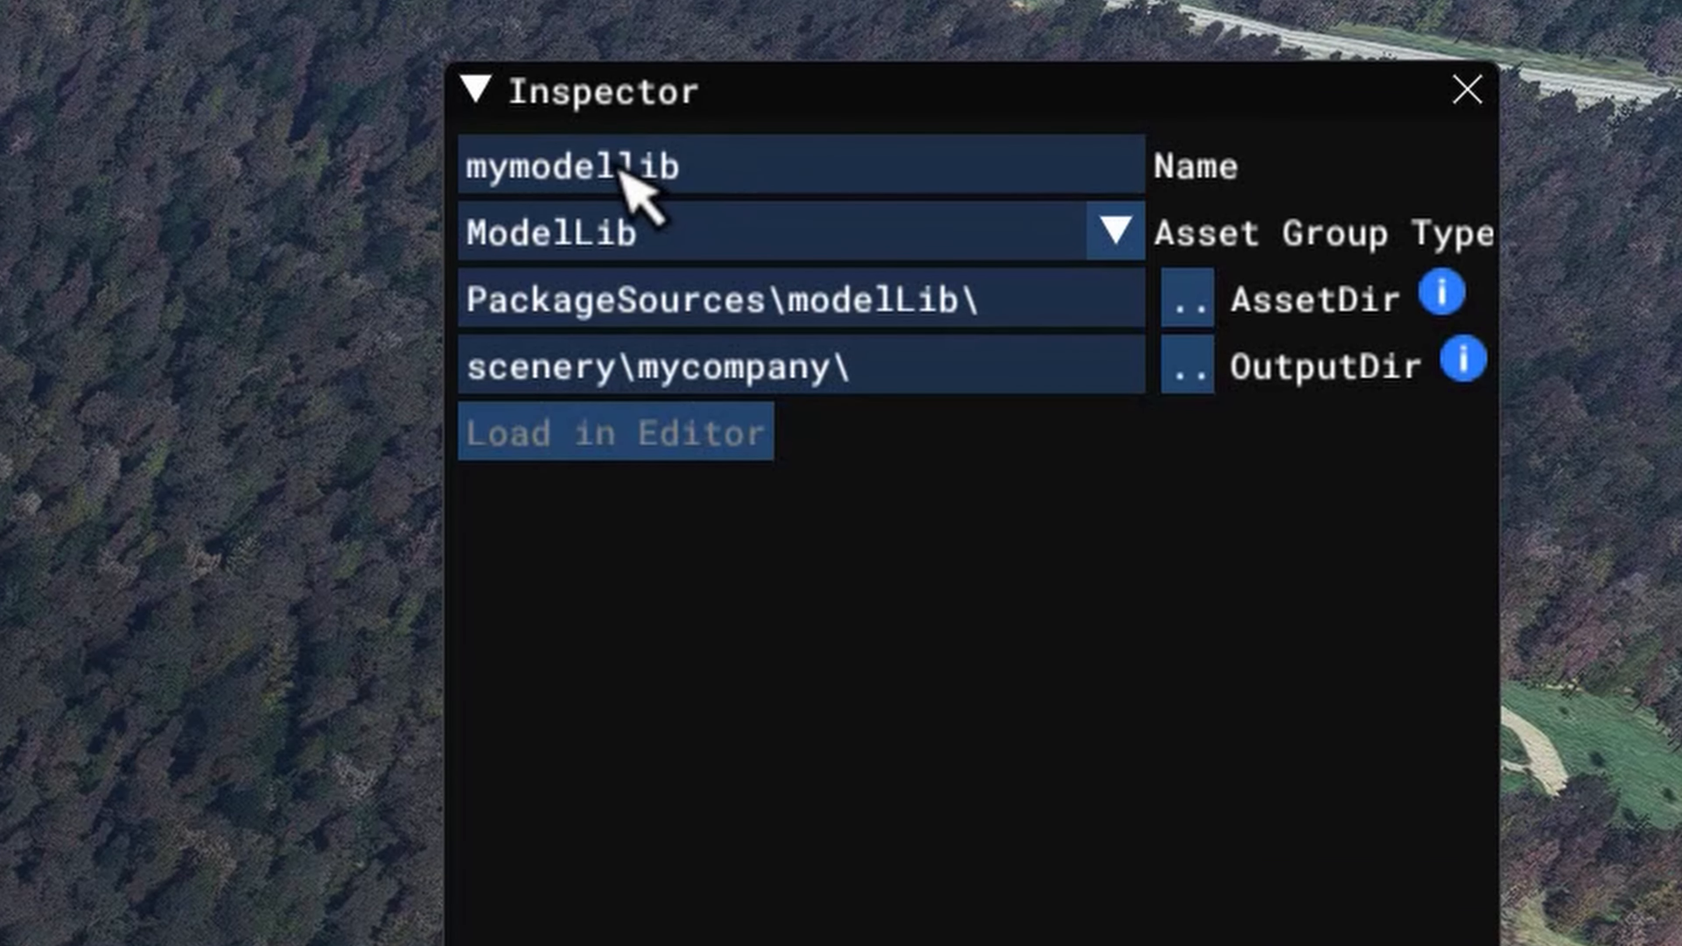
{"action": "left_click", "coordinate": [516, 171]}
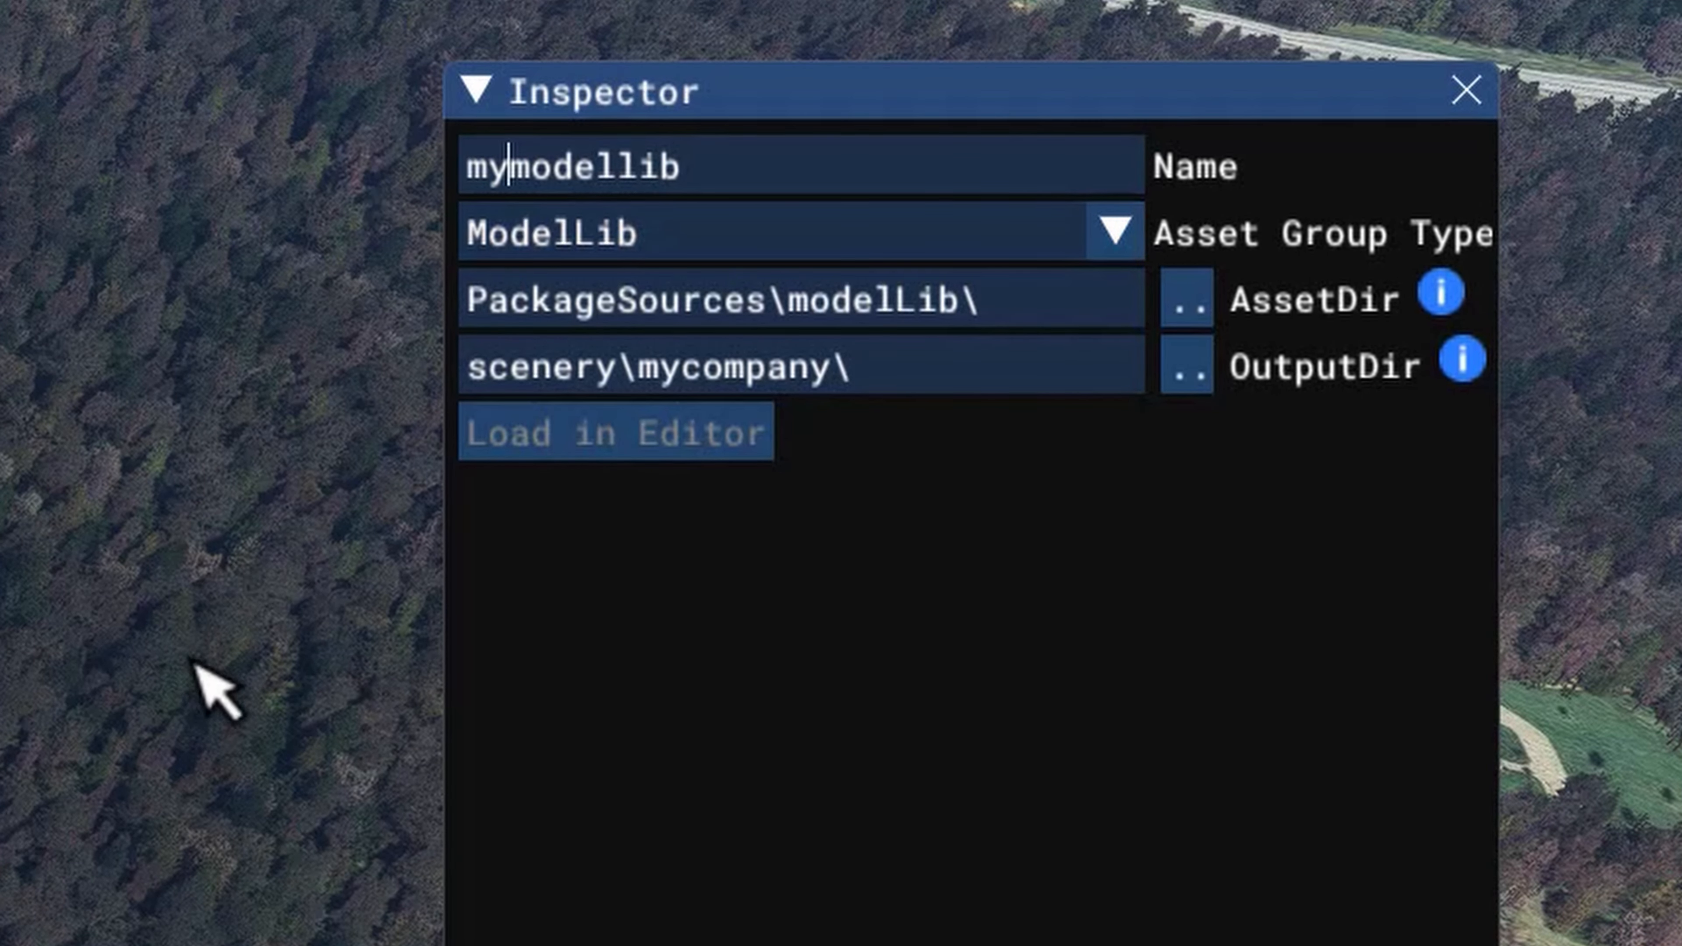
{"action": "key", "text": "BackSpace"}
{"action": "key", "text": "BackSpace"}
{"action": "type", "text": "fround"}
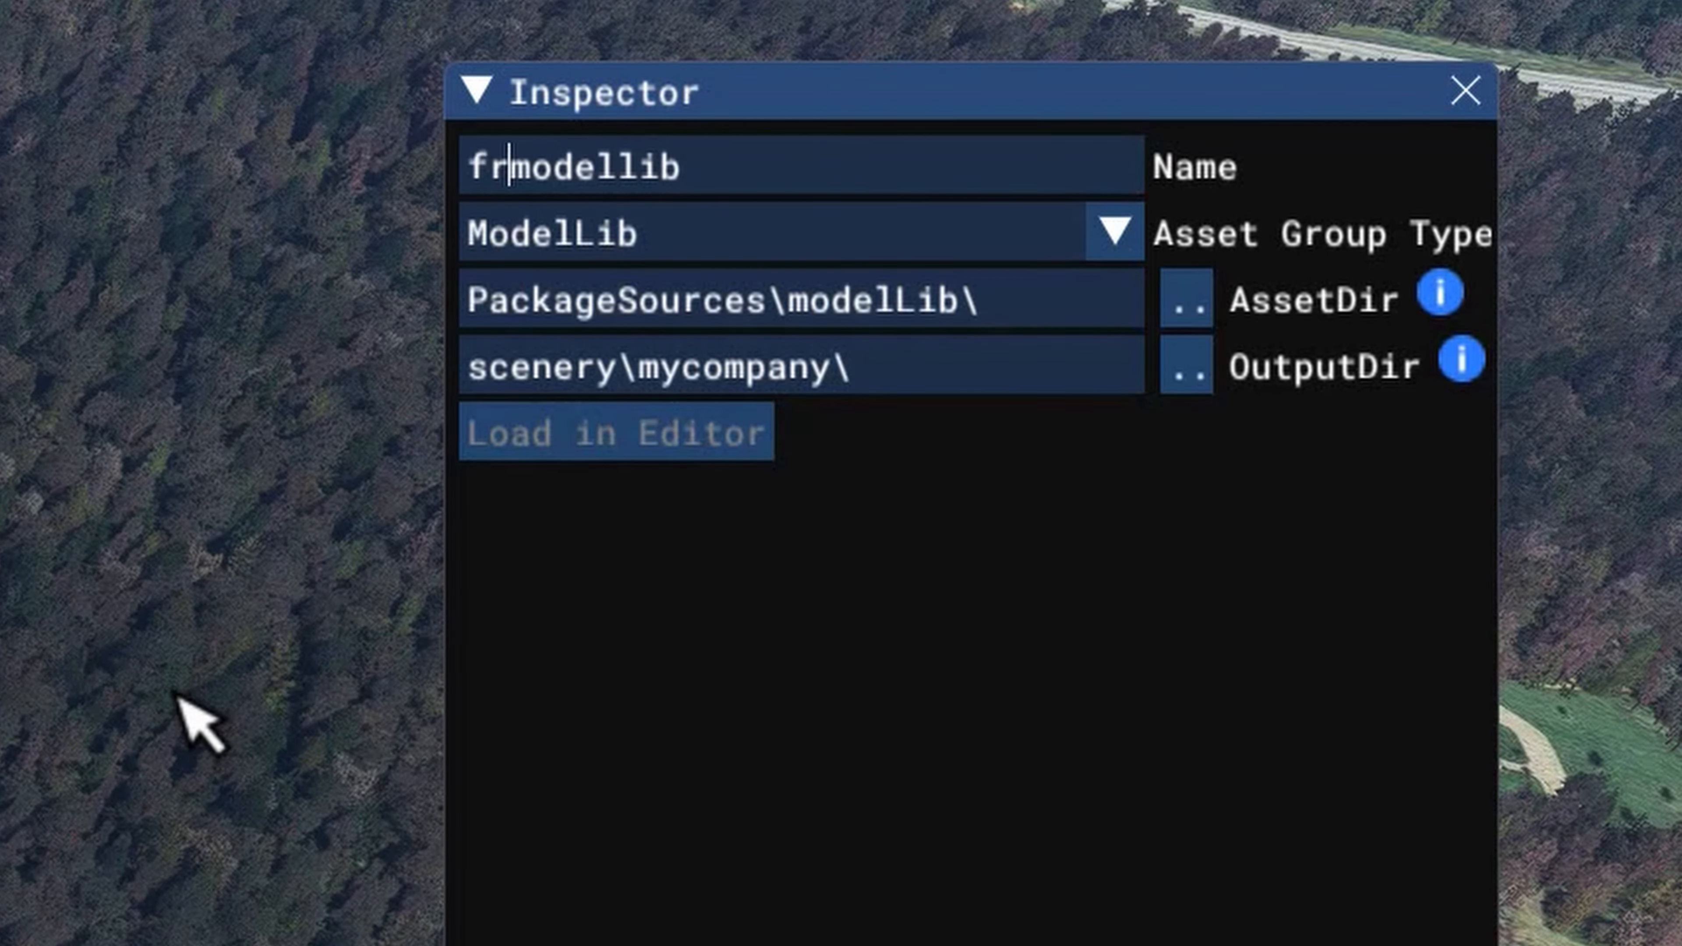
{"action": "type", "text": "smoothing"}
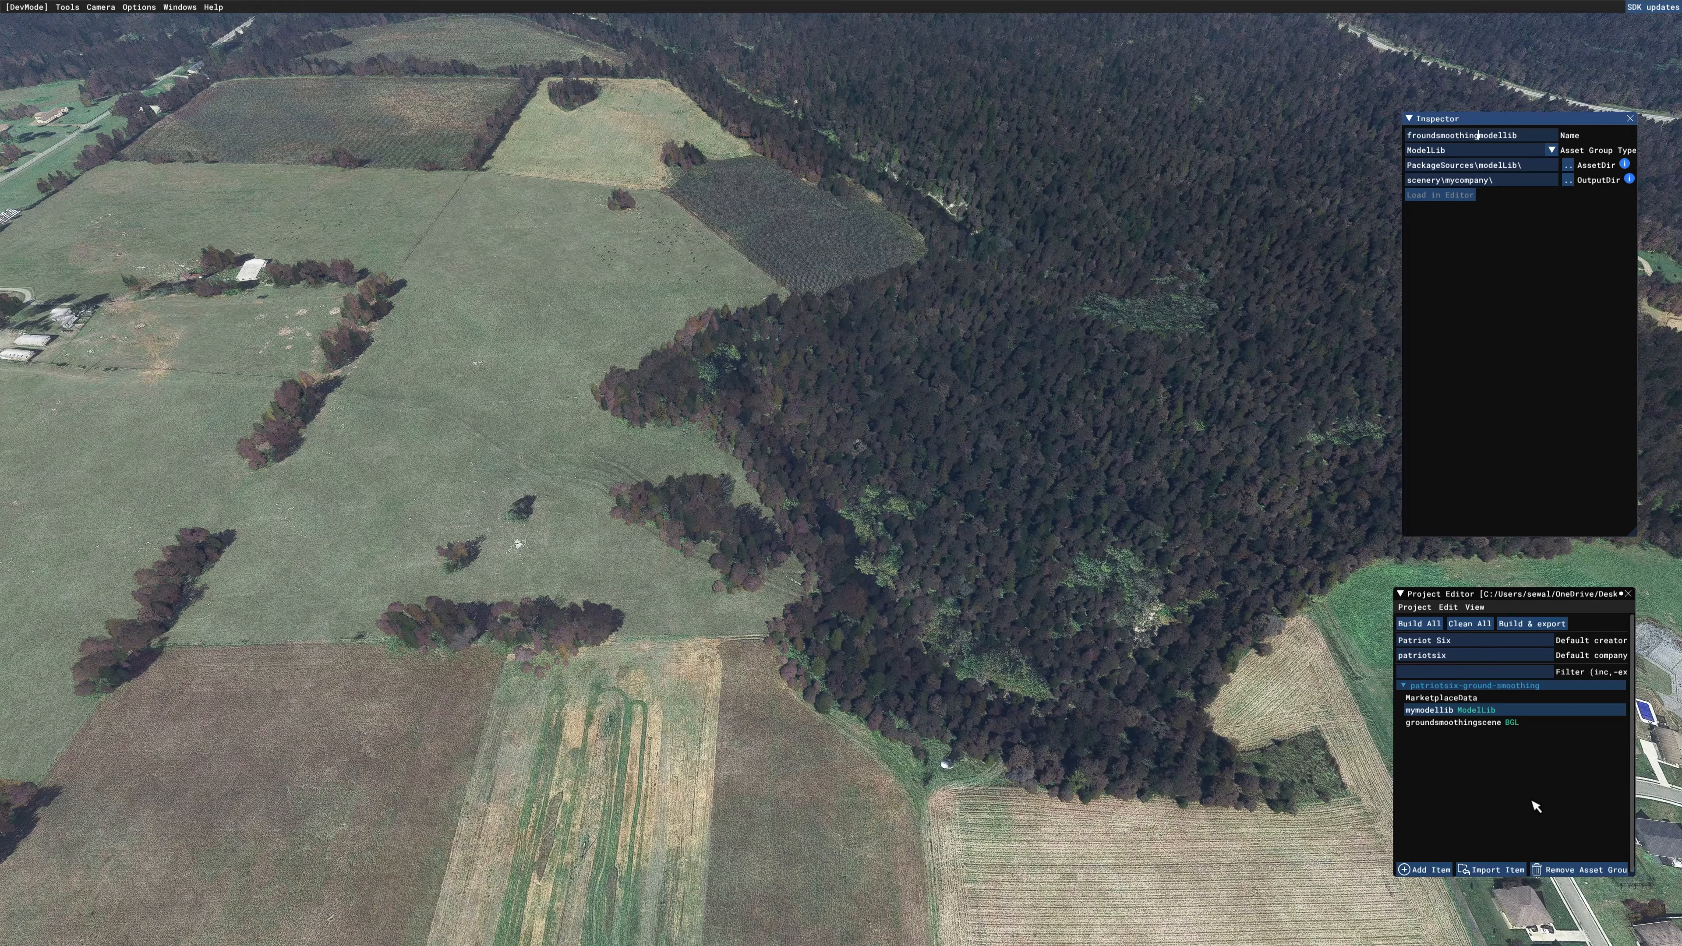
{"action": "left_click", "coordinate": [1492, 805]}
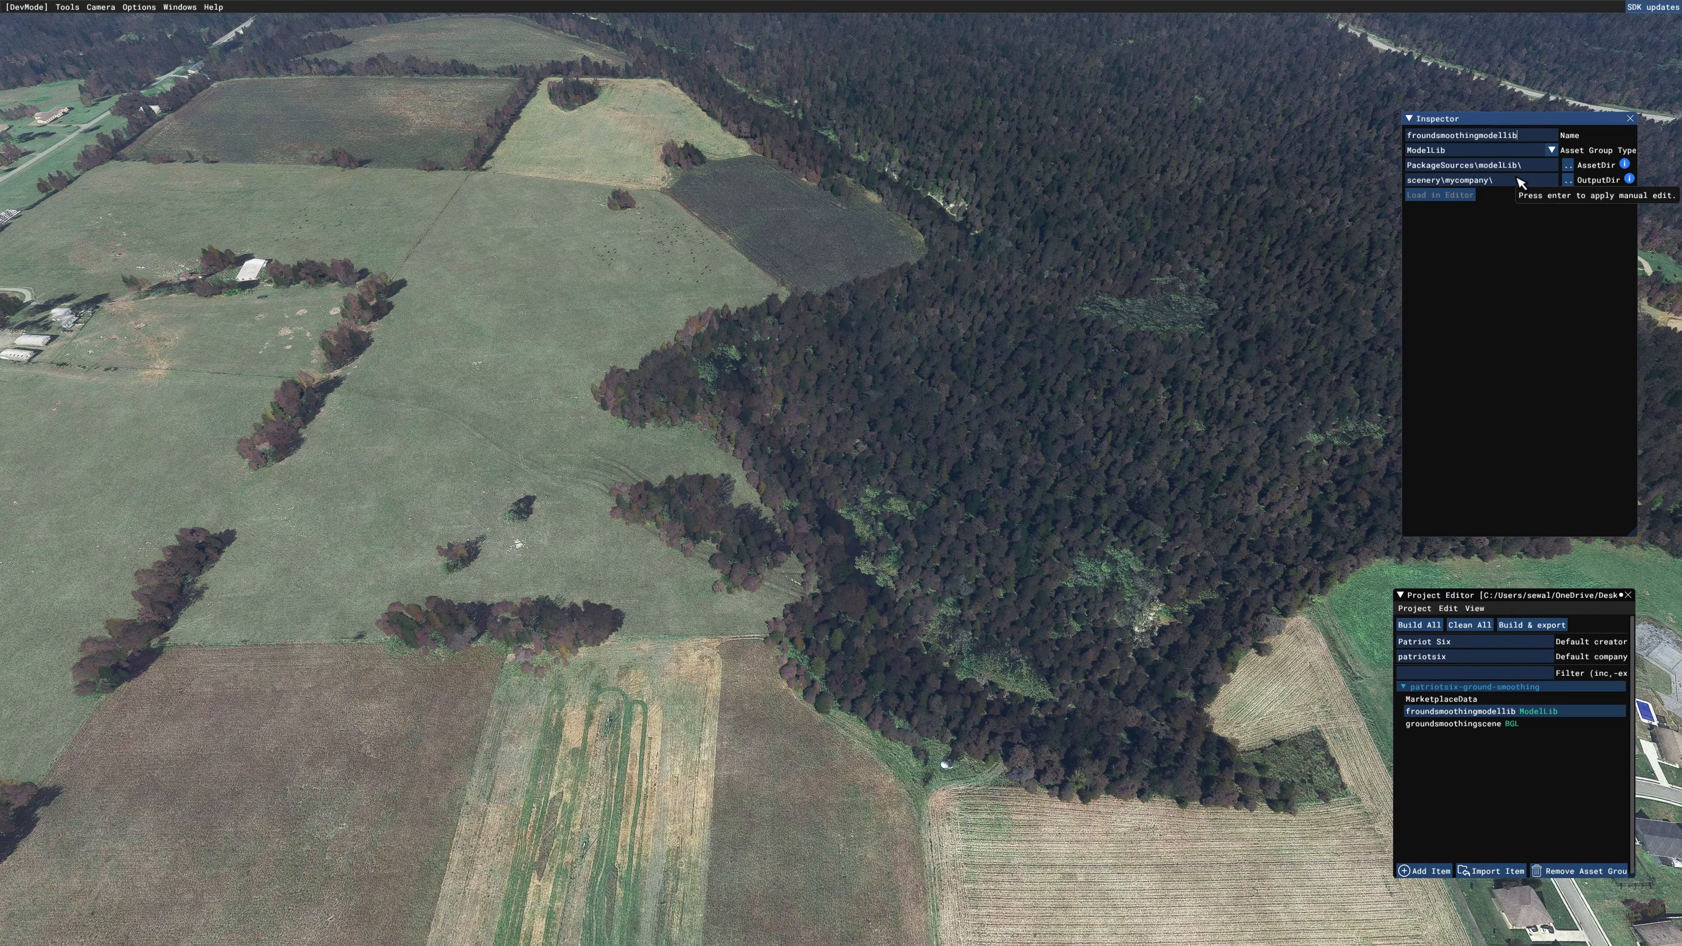
{"action": "type", "text": "g"}
{"action": "key", "text": "Delete"}
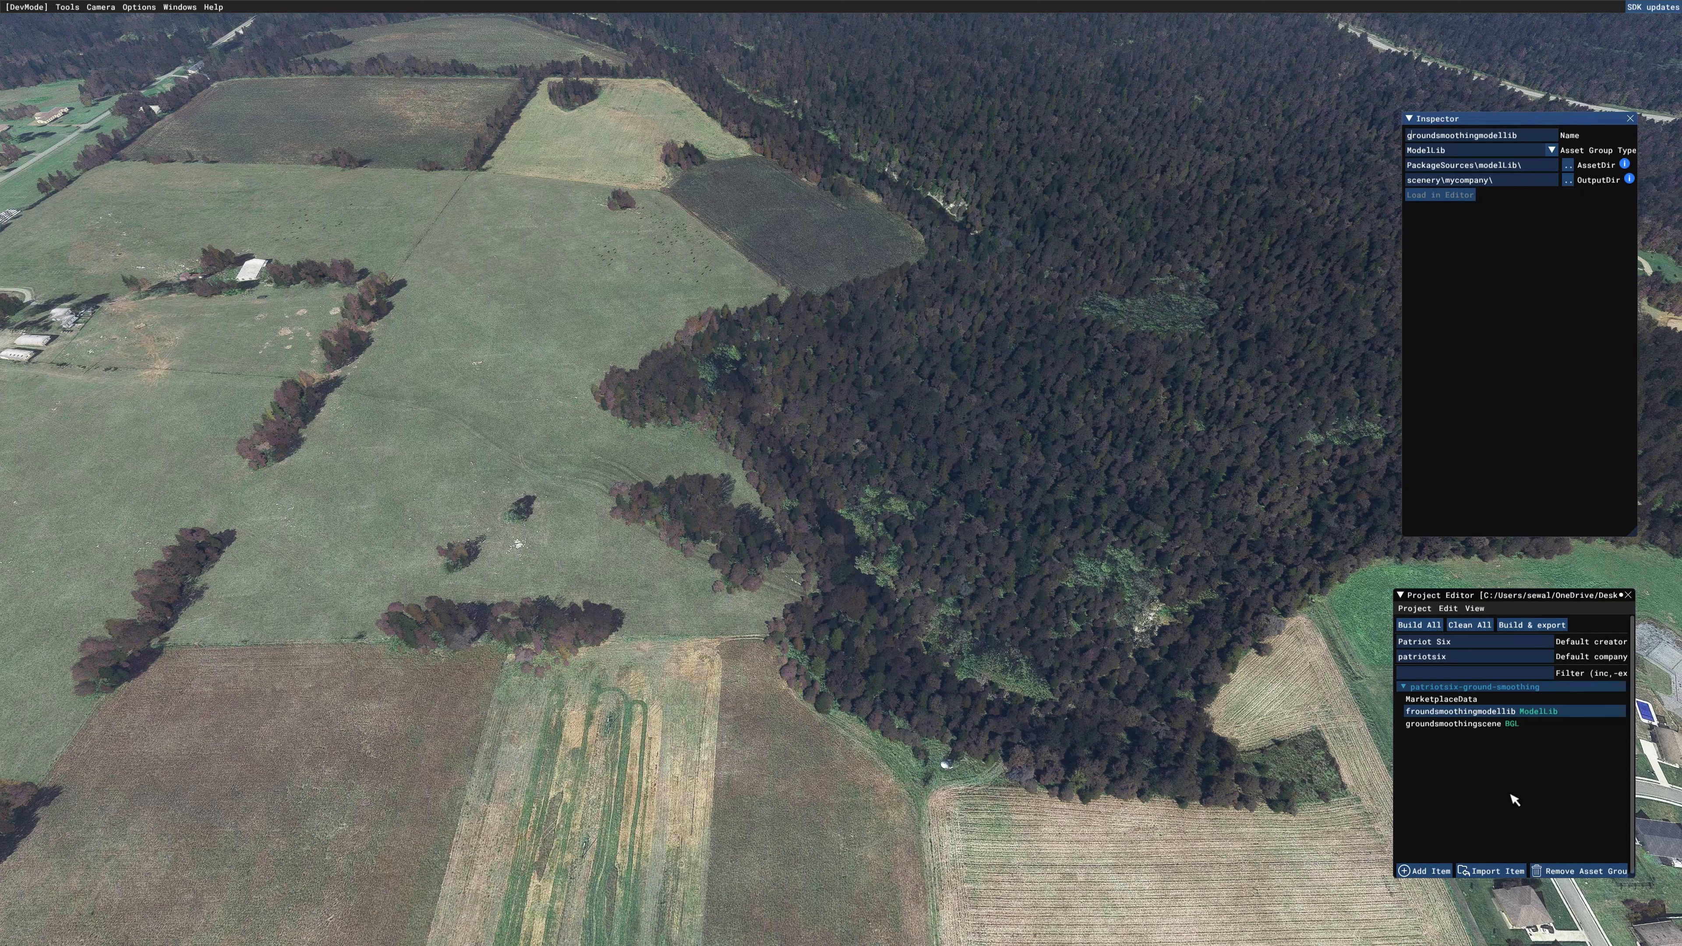
{"action": "left_click", "coordinate": [1509, 794]}
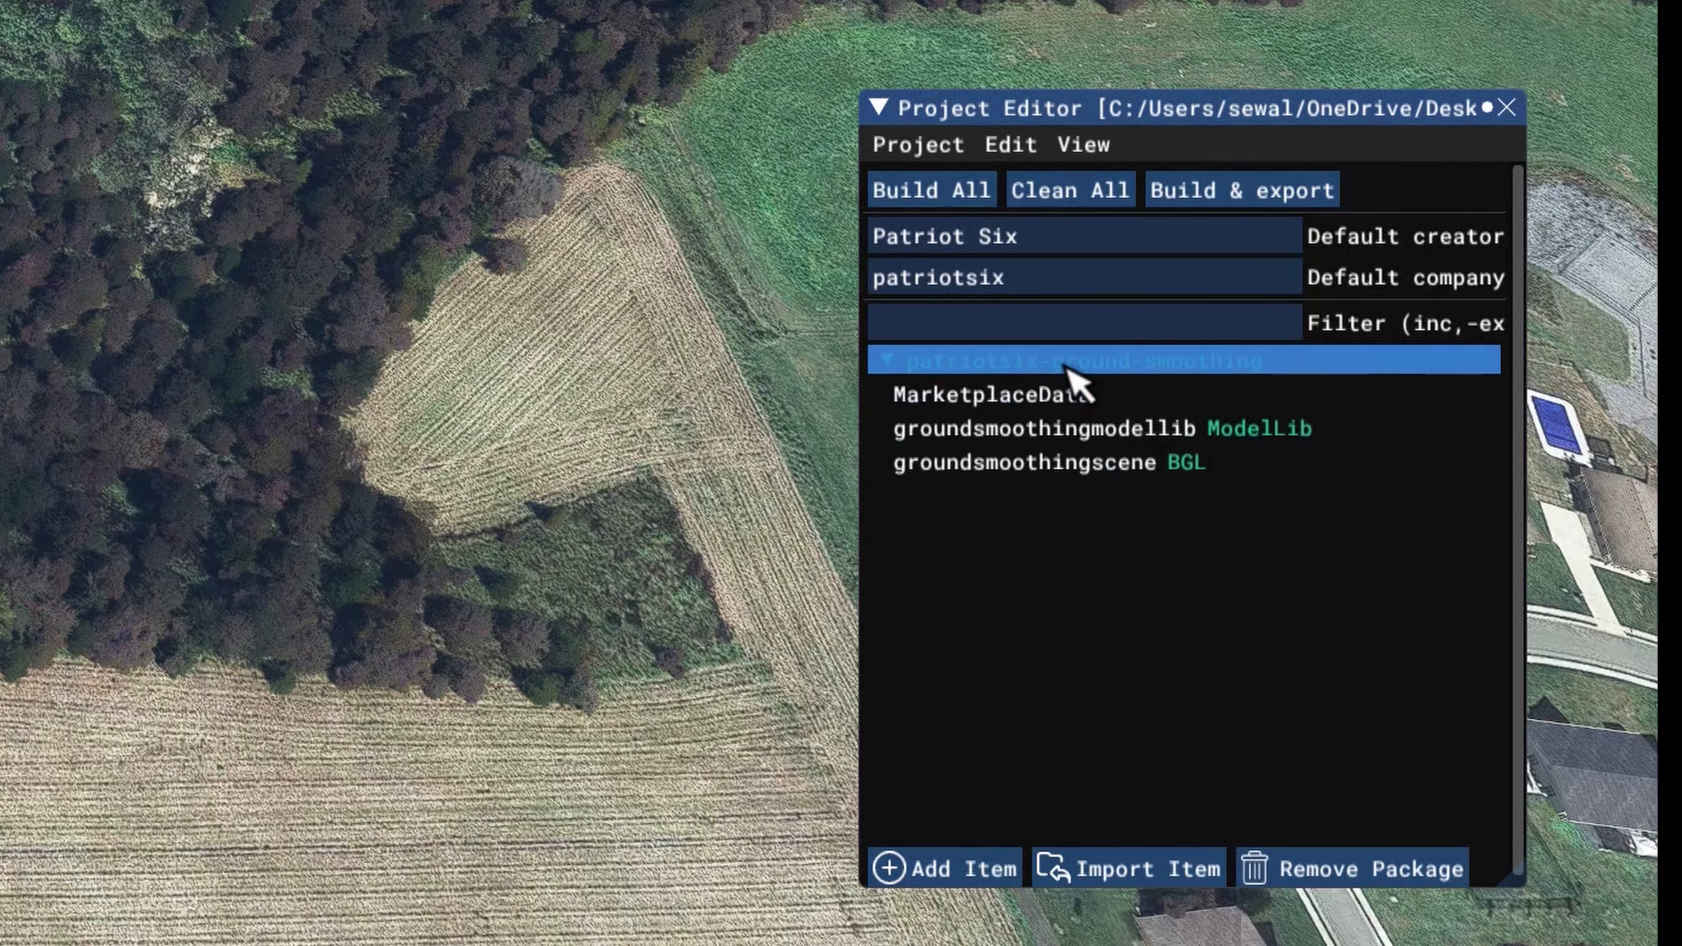
{"action": "left_click", "coordinate": [1062, 389]}
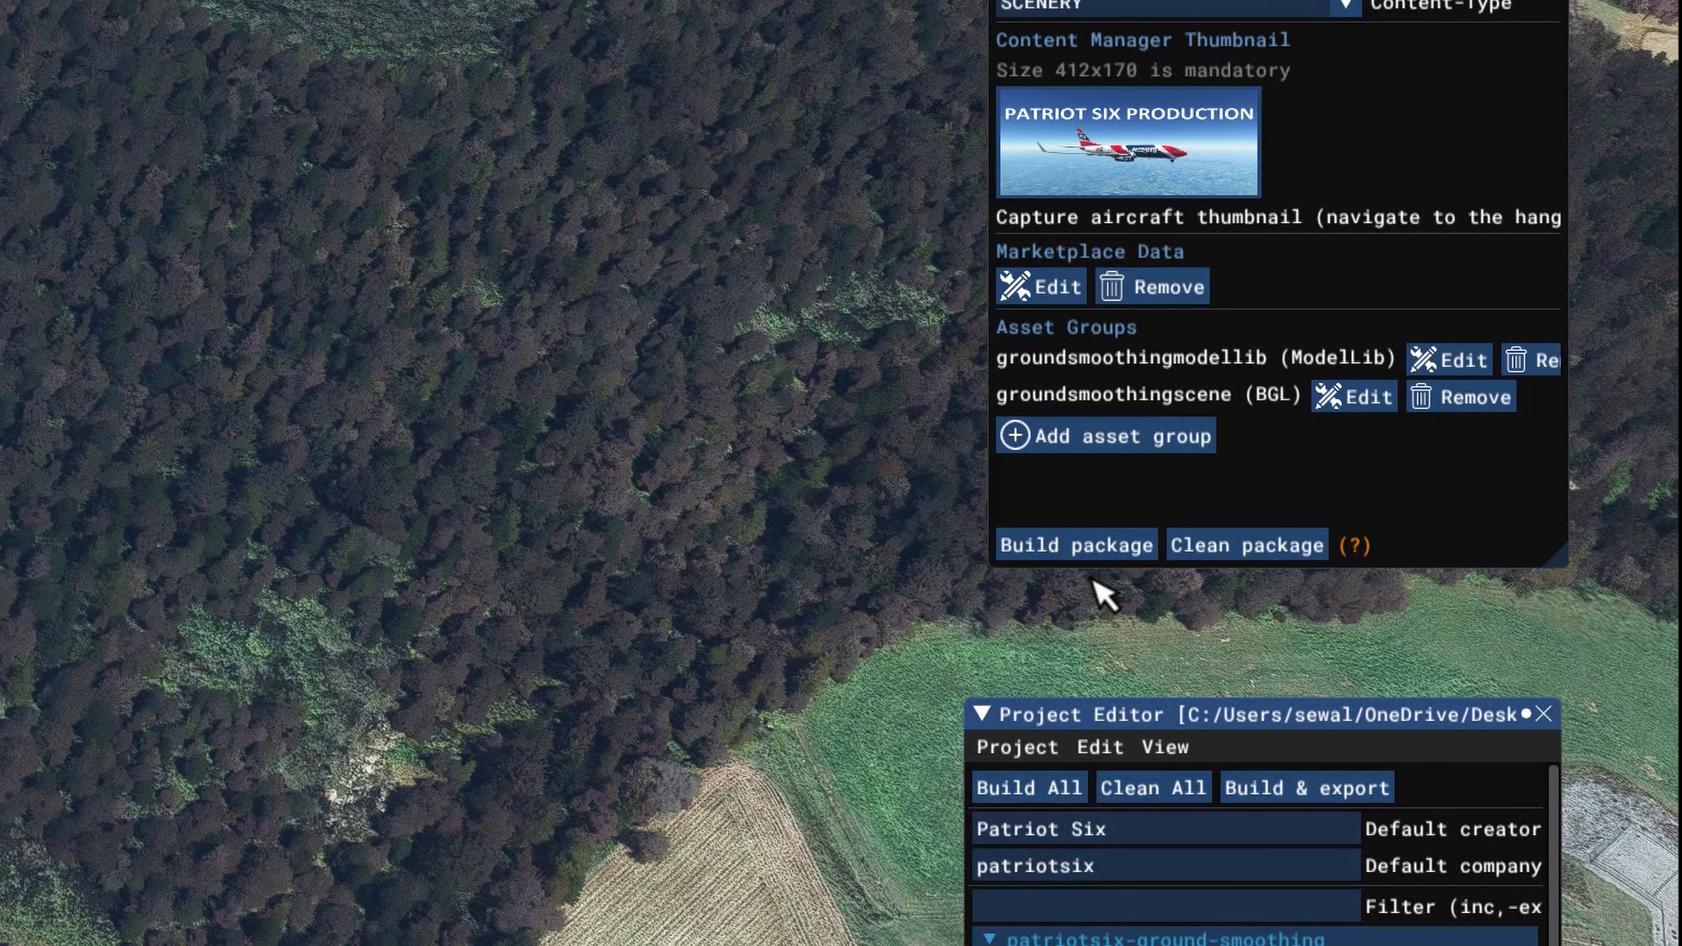
Step: Build the patriotsix-ground-smoothing package, saving the project beforehand, and close the build console
{"action": "left_click", "coordinate": [1085, 549]}
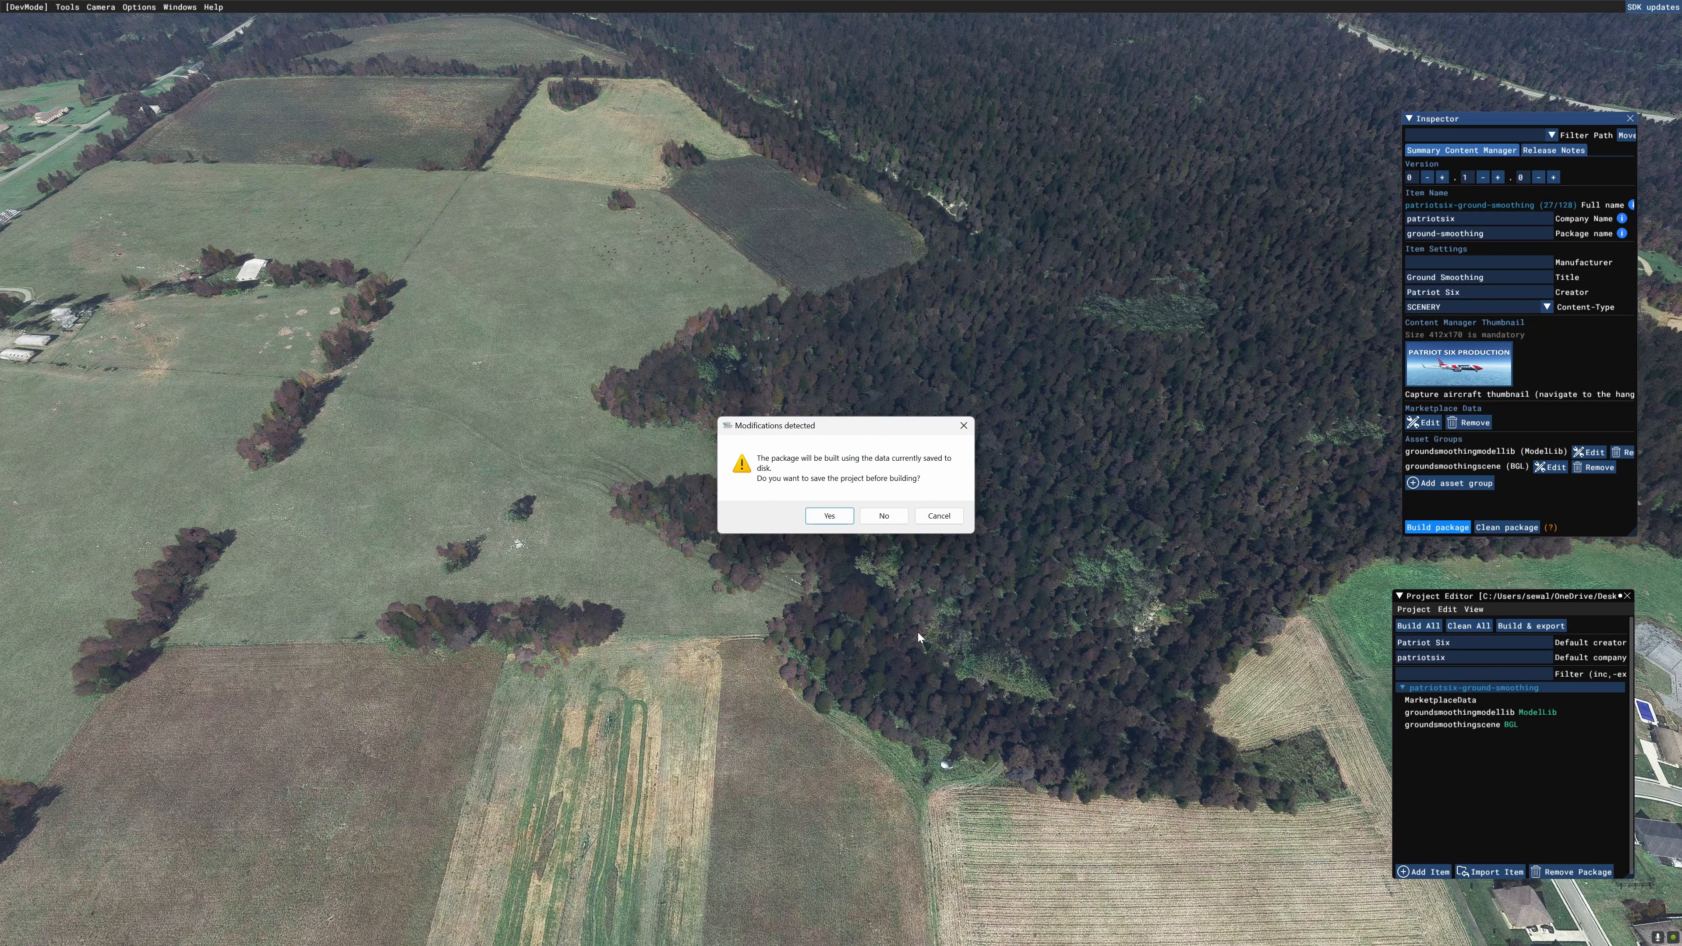
{"action": "left_click", "coordinate": [829, 516]}
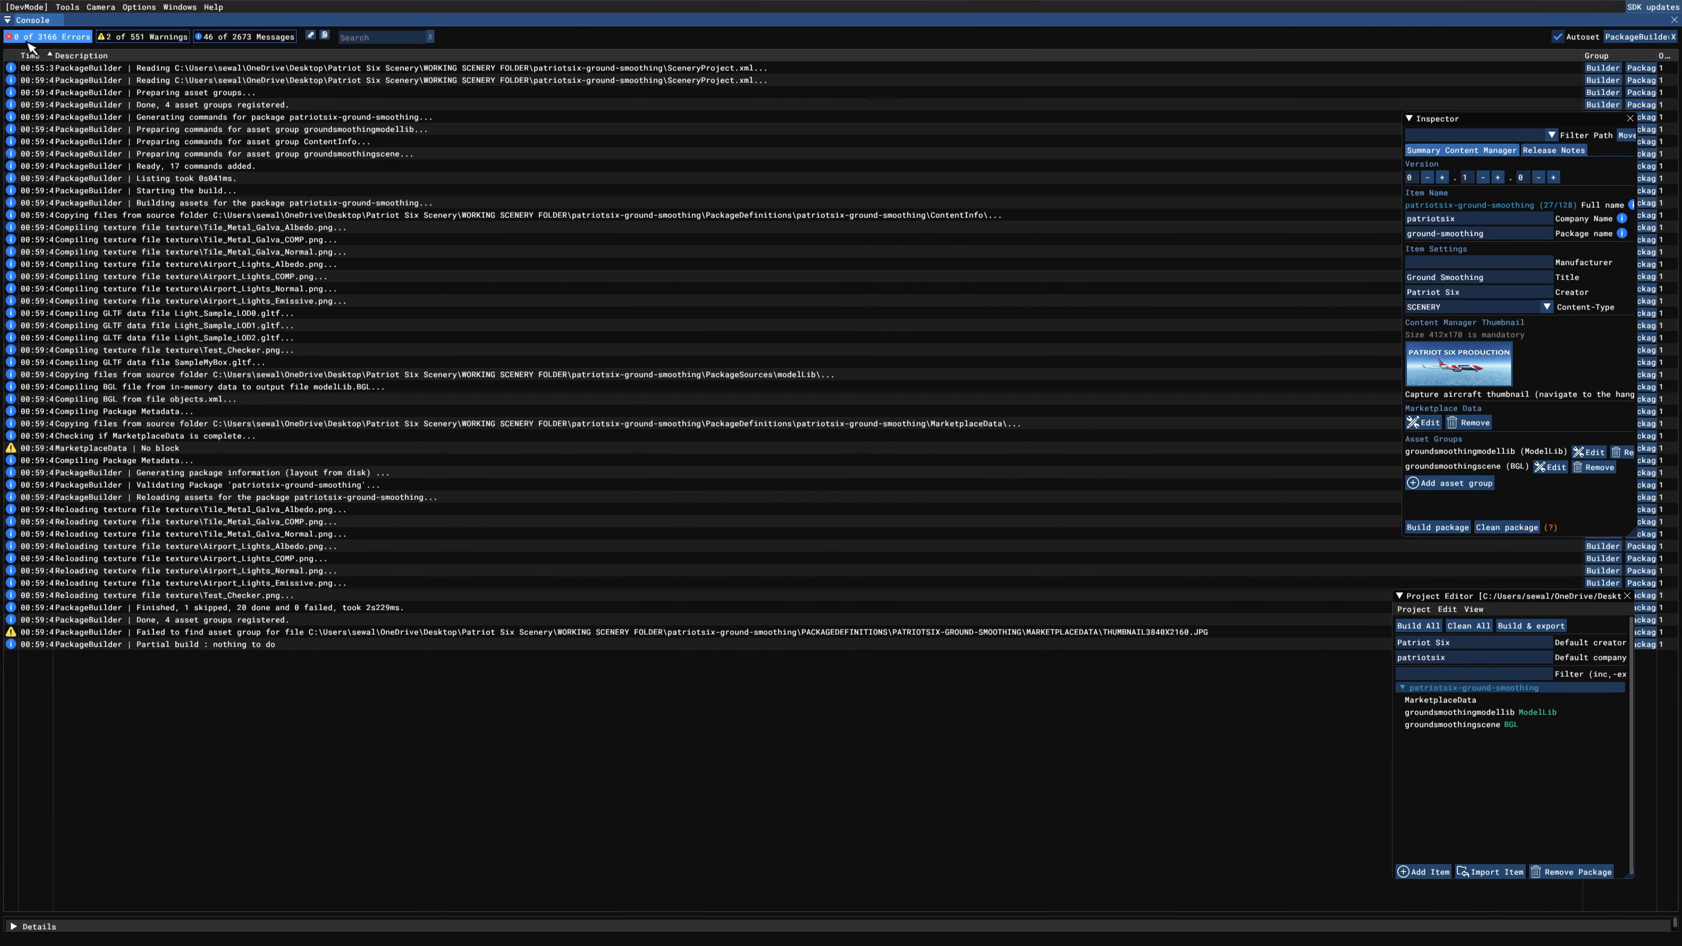
{"action": "left_click", "coordinate": [179, 8]}
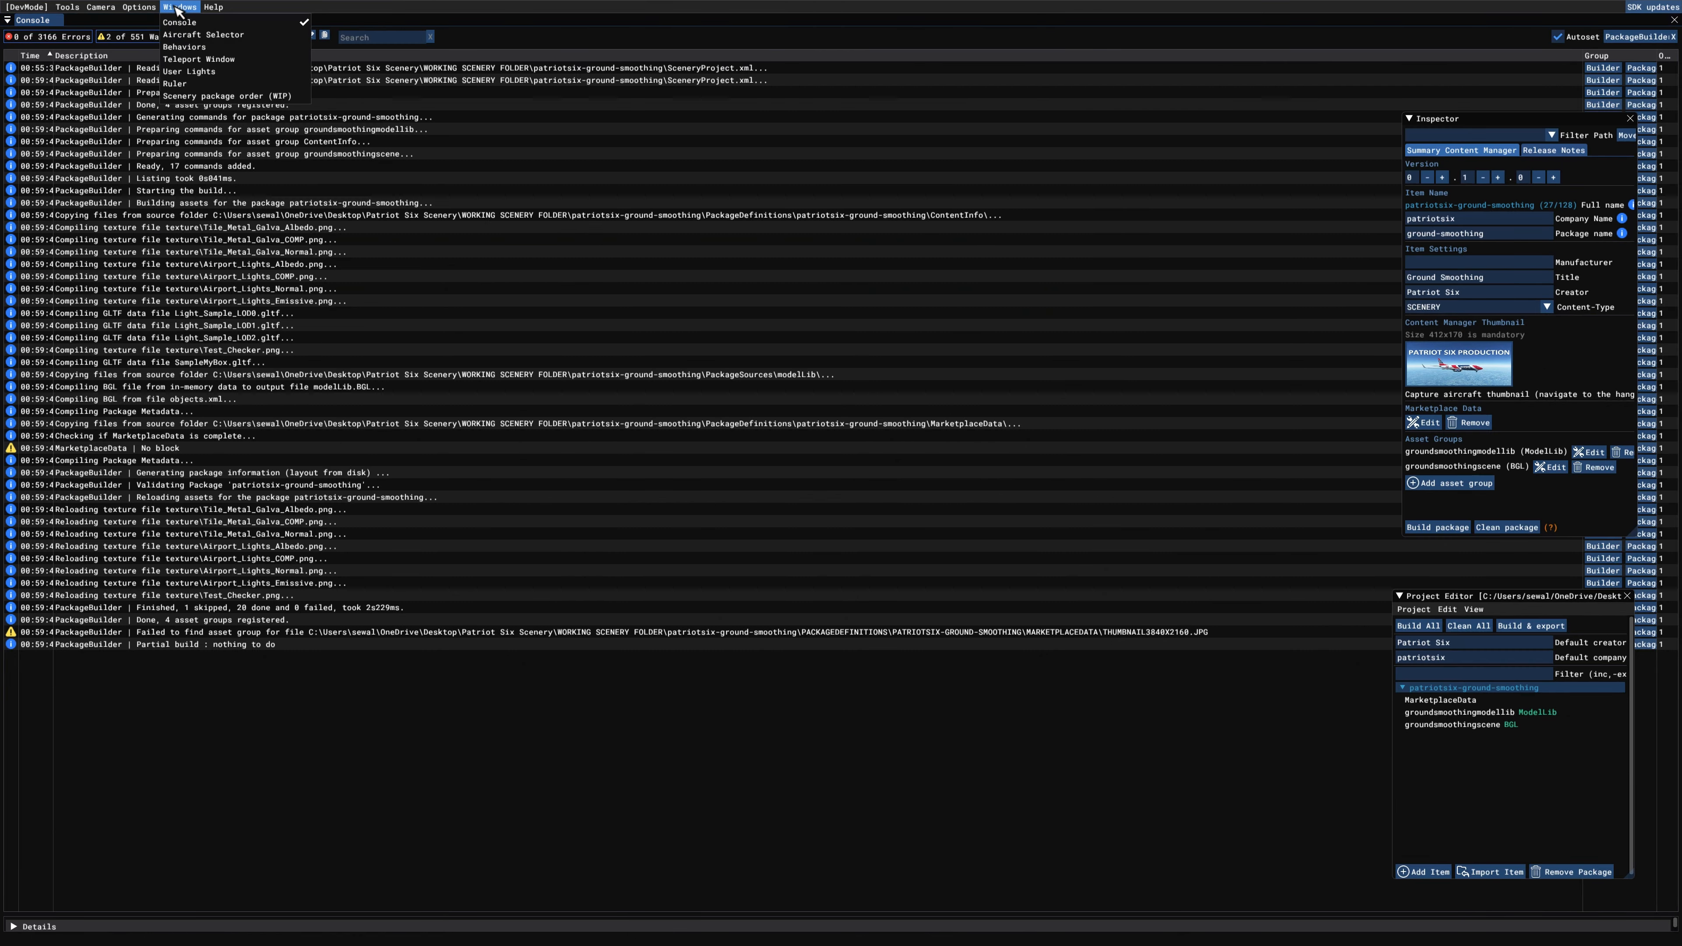
{"action": "left_click", "coordinate": [178, 9]}
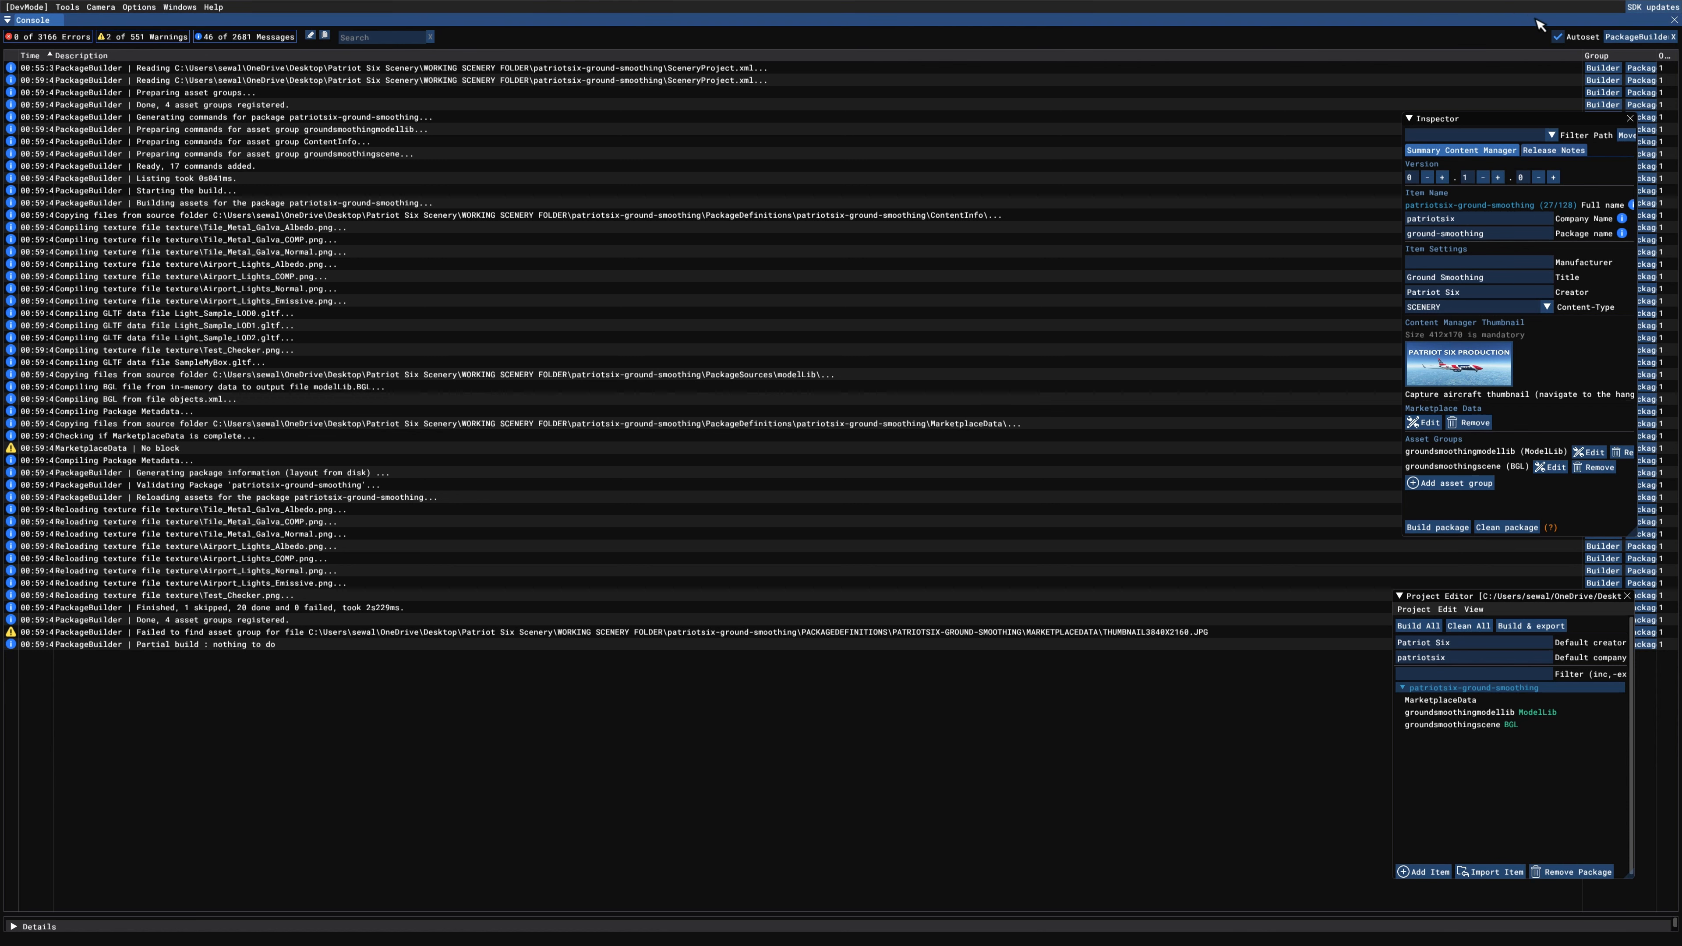
{"action": "left_click", "coordinate": [1674, 19]}
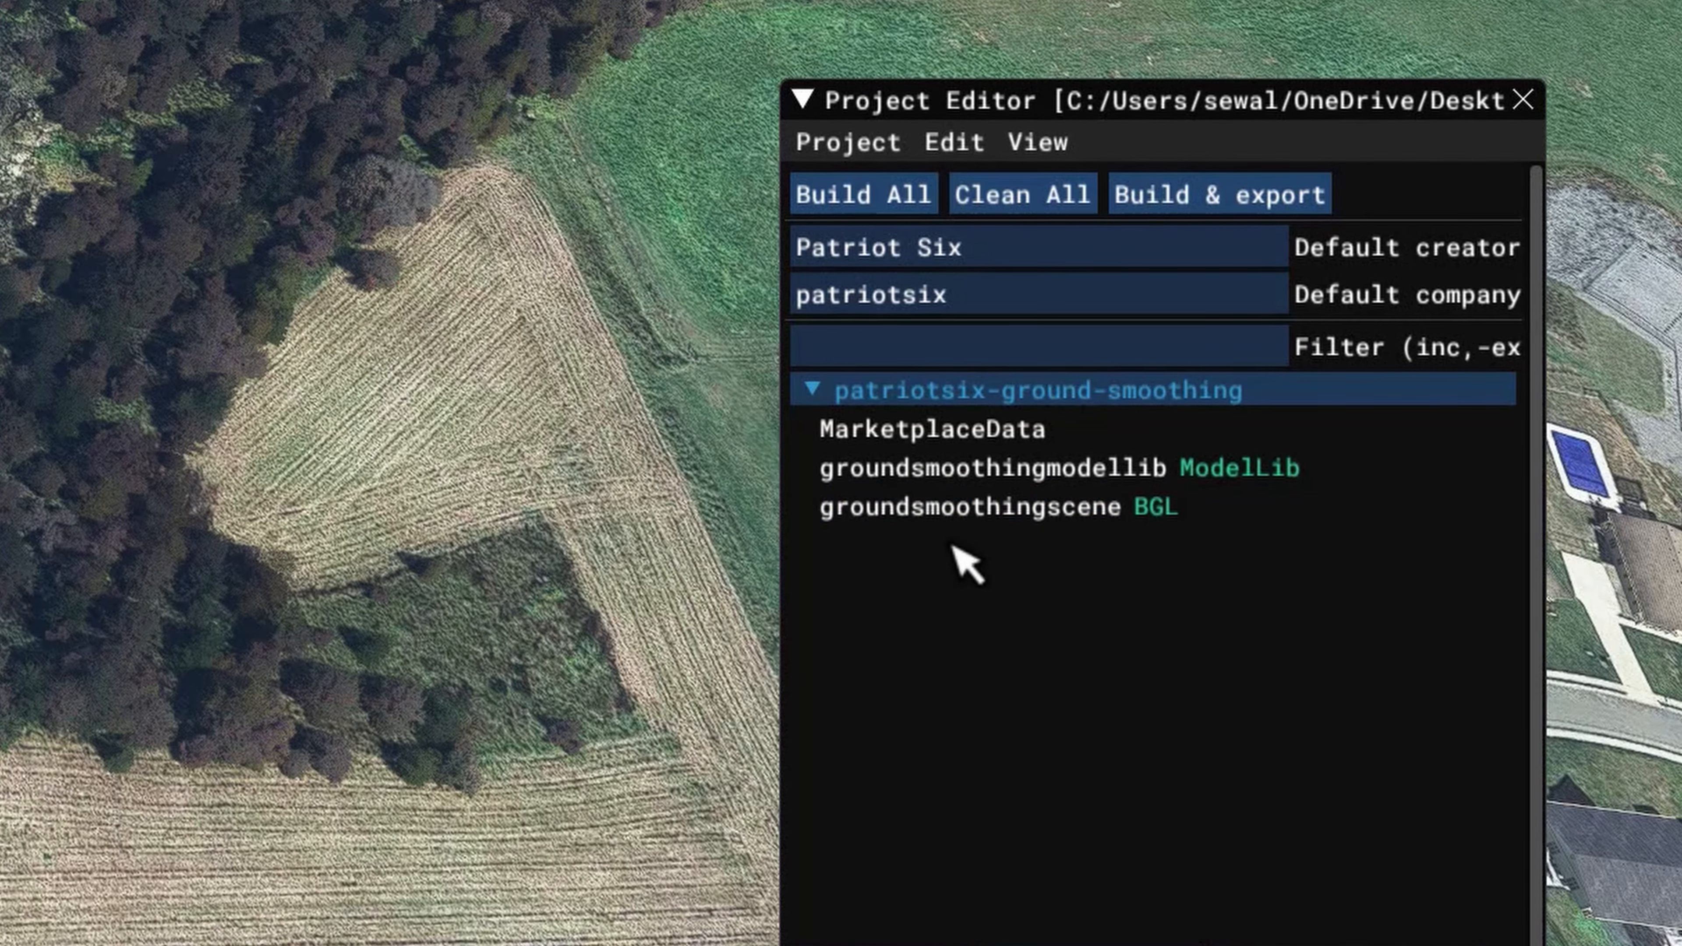
Step: Load the groundsmoothingscene BGL asset group into the Scenery Editor
{"action": "left_click", "coordinate": [946, 520]}
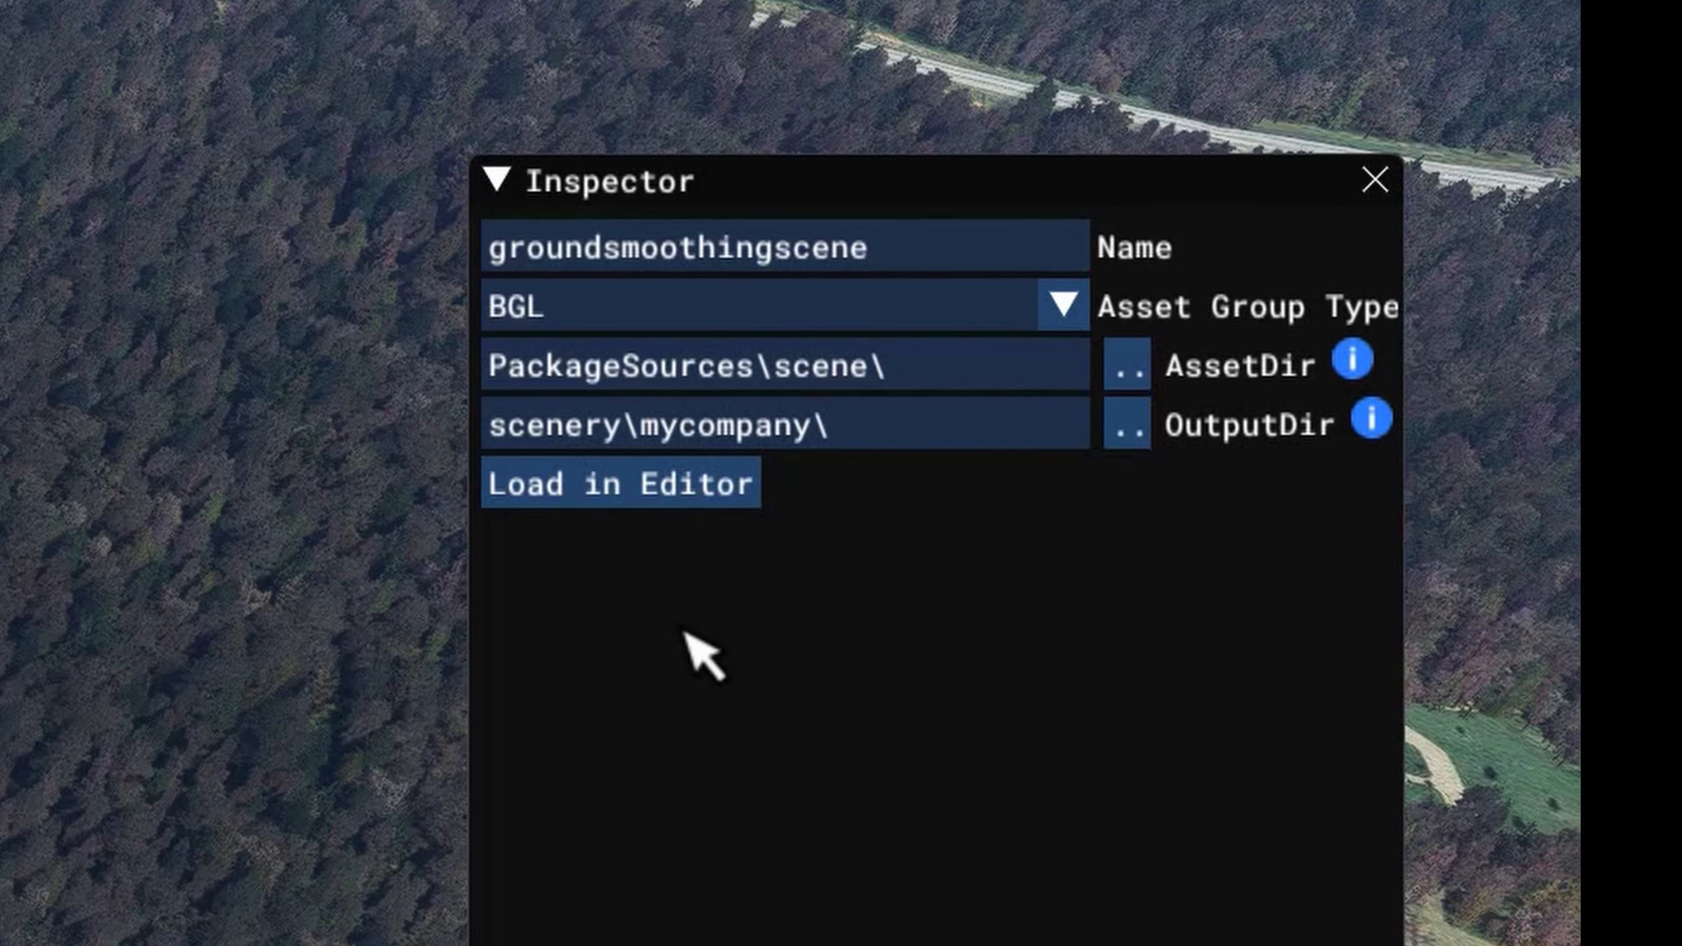
{"action": "left_click", "coordinate": [628, 502]}
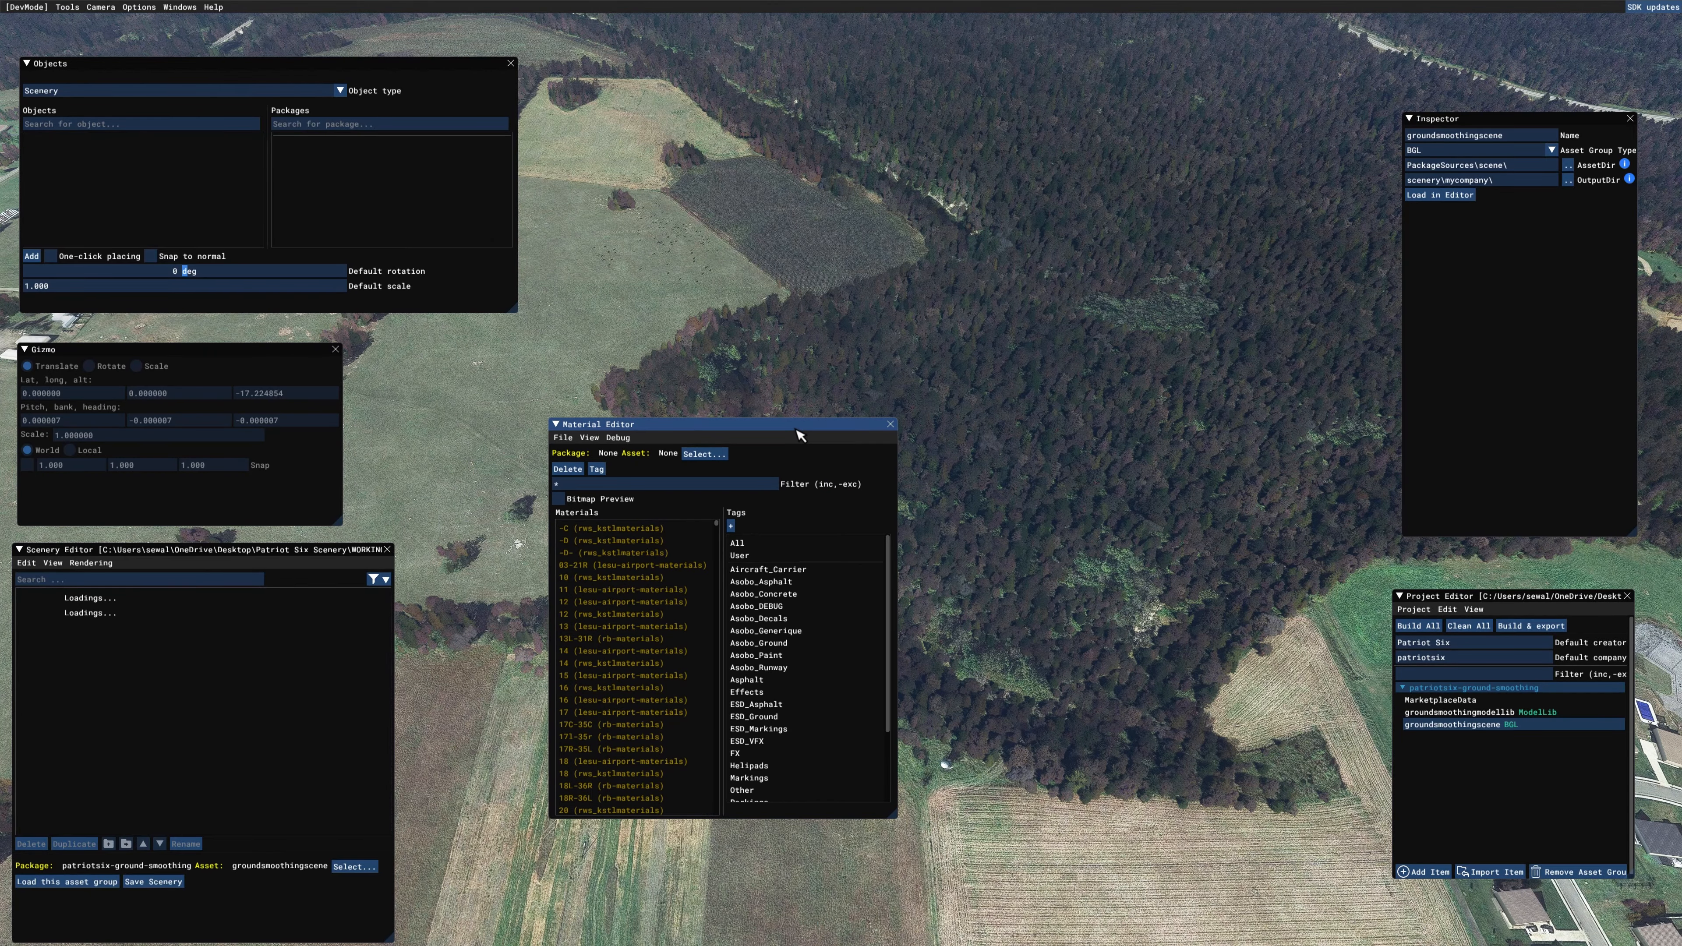
{"action": "left_click", "coordinate": [890, 424]}
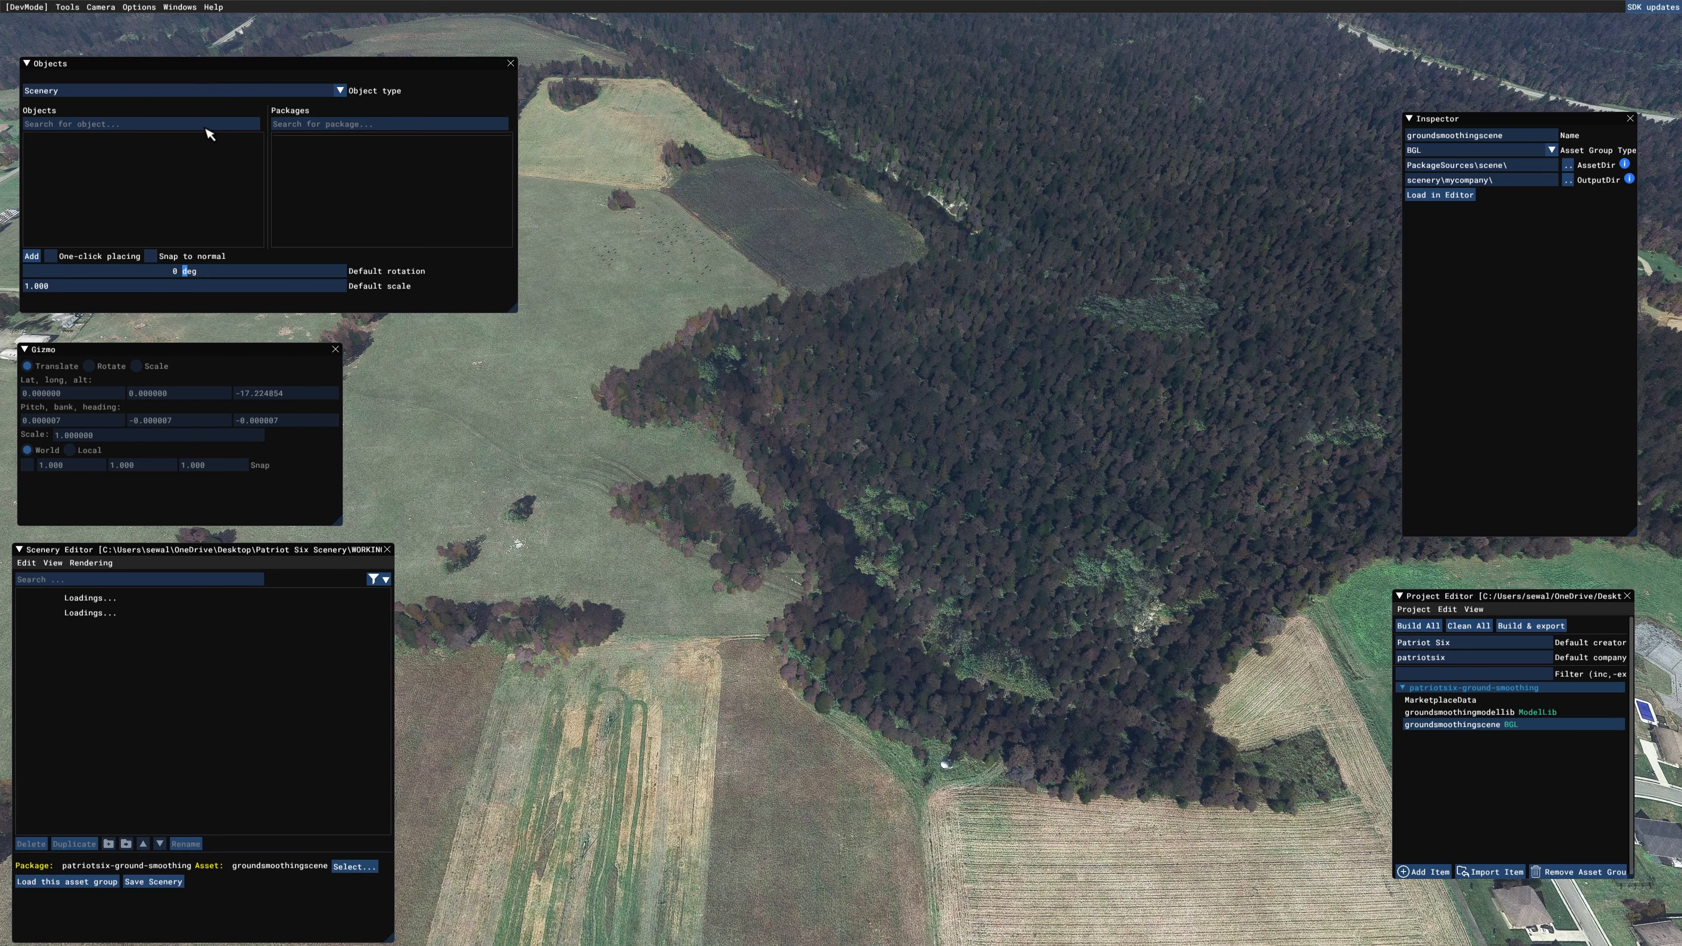
{"action": "left_click", "coordinate": [106, 598]}
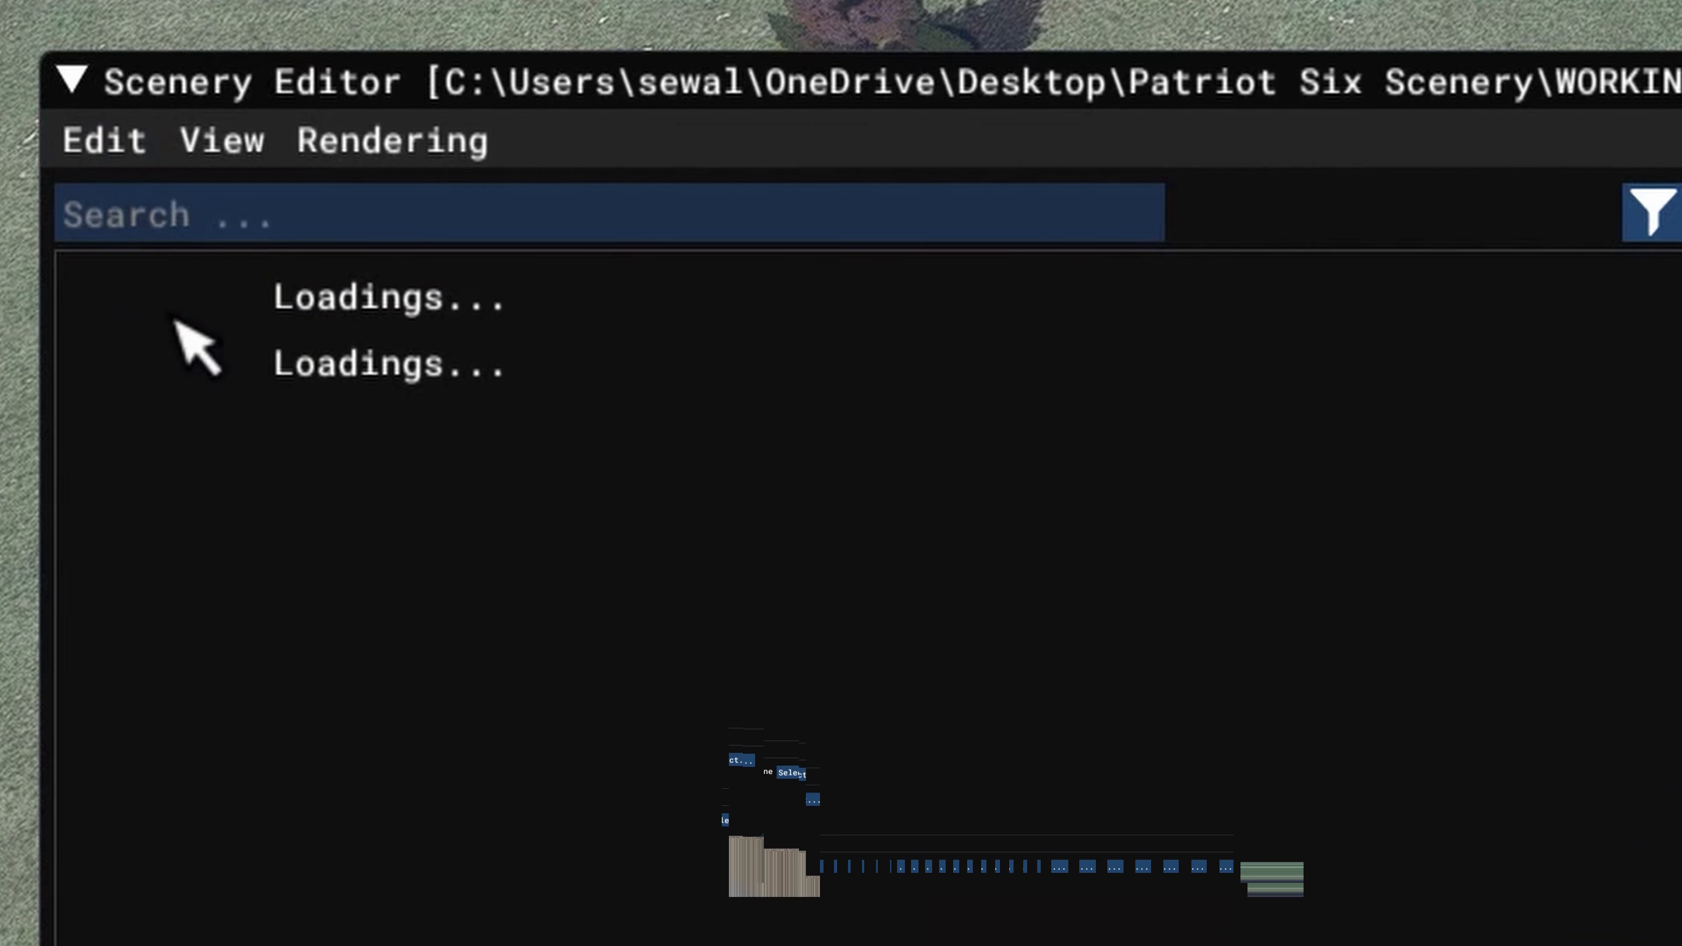
{"action": "left_click", "coordinate": [219, 146]}
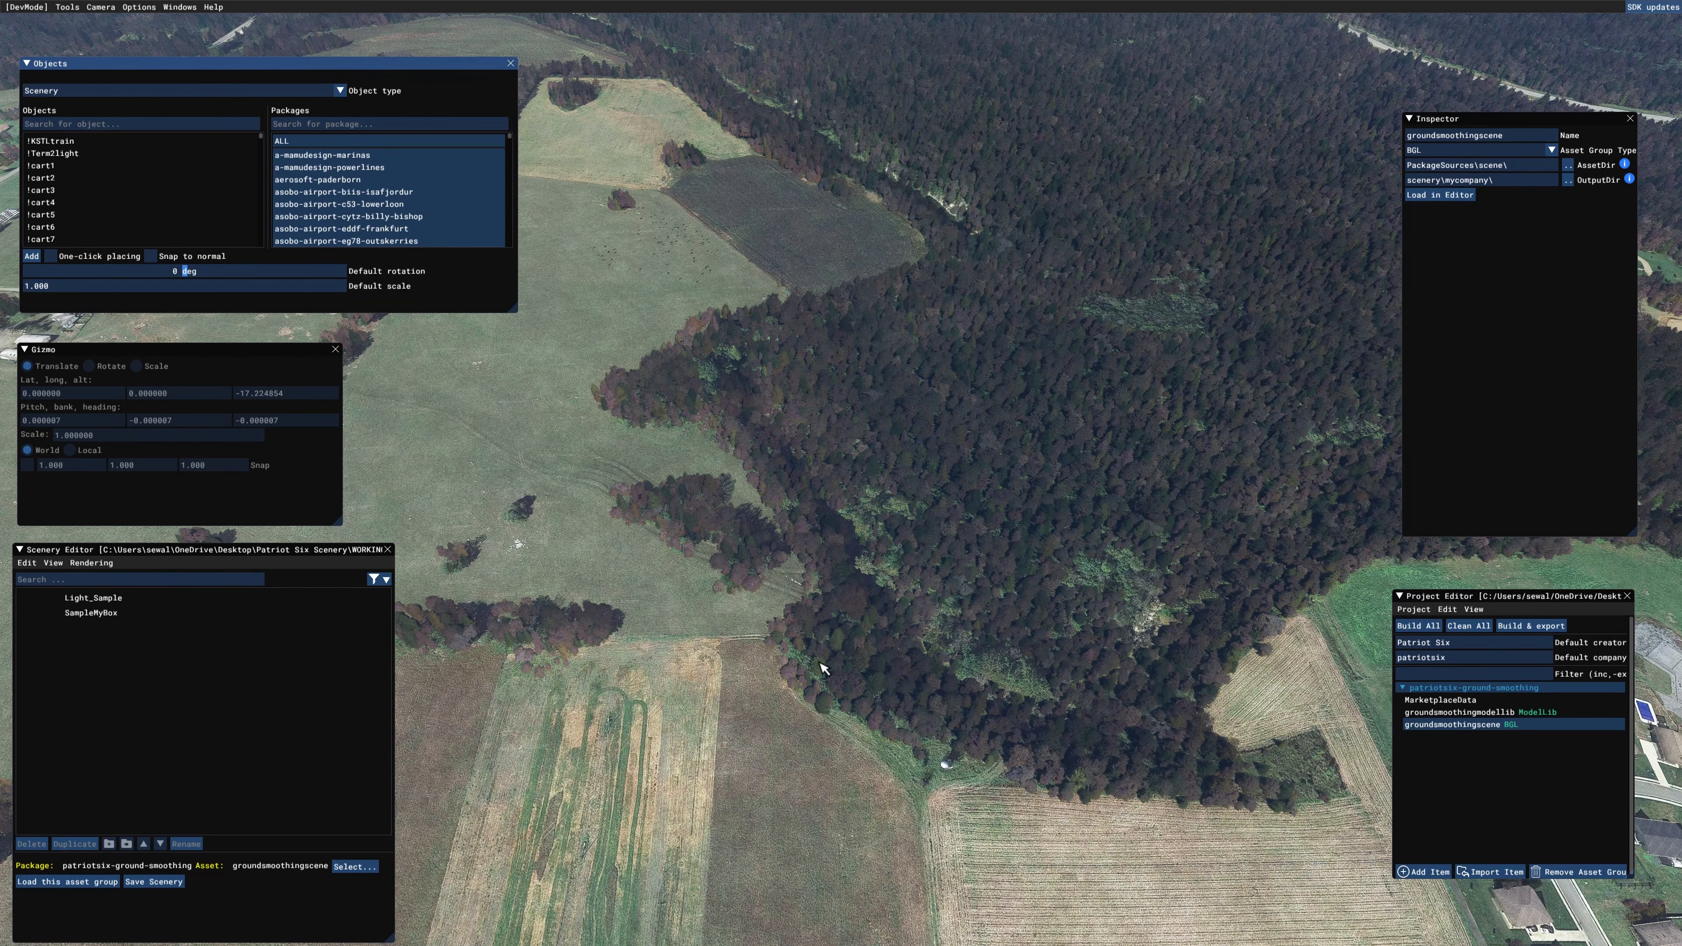
Step: Add a Rectangle object on the forest near its border with the field
{"action": "scroll", "coordinate": [894, 761], "scroll_direction": "up", "scroll_amount": 3}
{"action": "scroll", "coordinate": [895, 761], "scroll_direction": "up", "scroll_amount": 3}
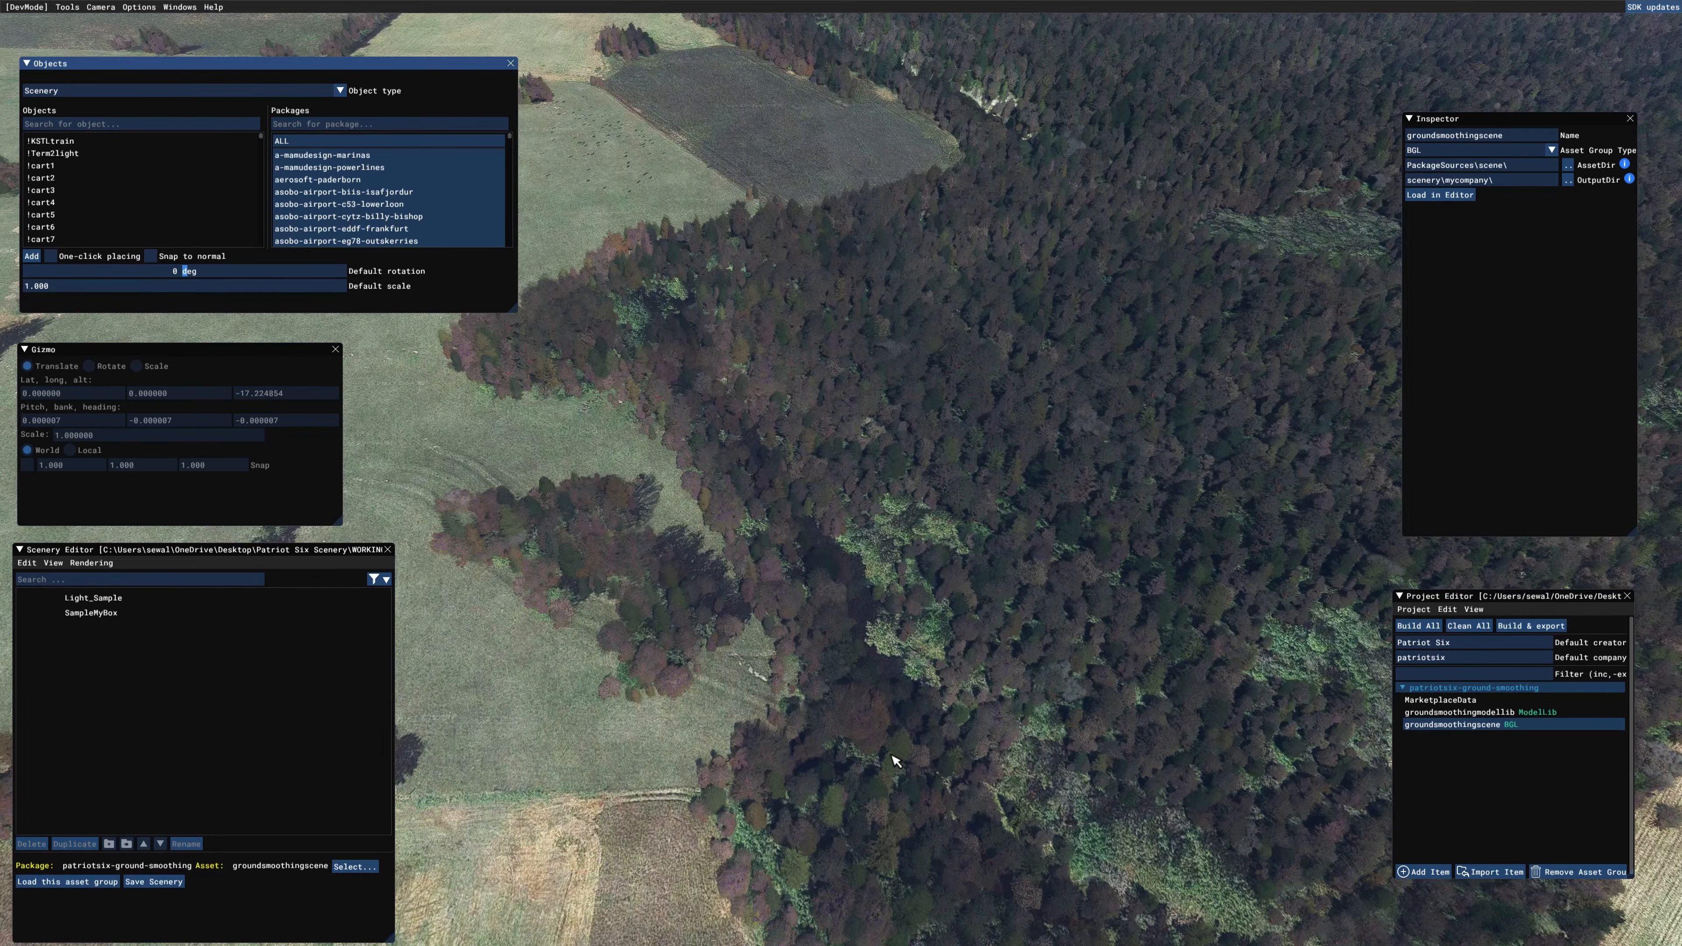
{"action": "scroll", "coordinate": [887, 754], "scroll_direction": "down", "scroll_amount": 3}
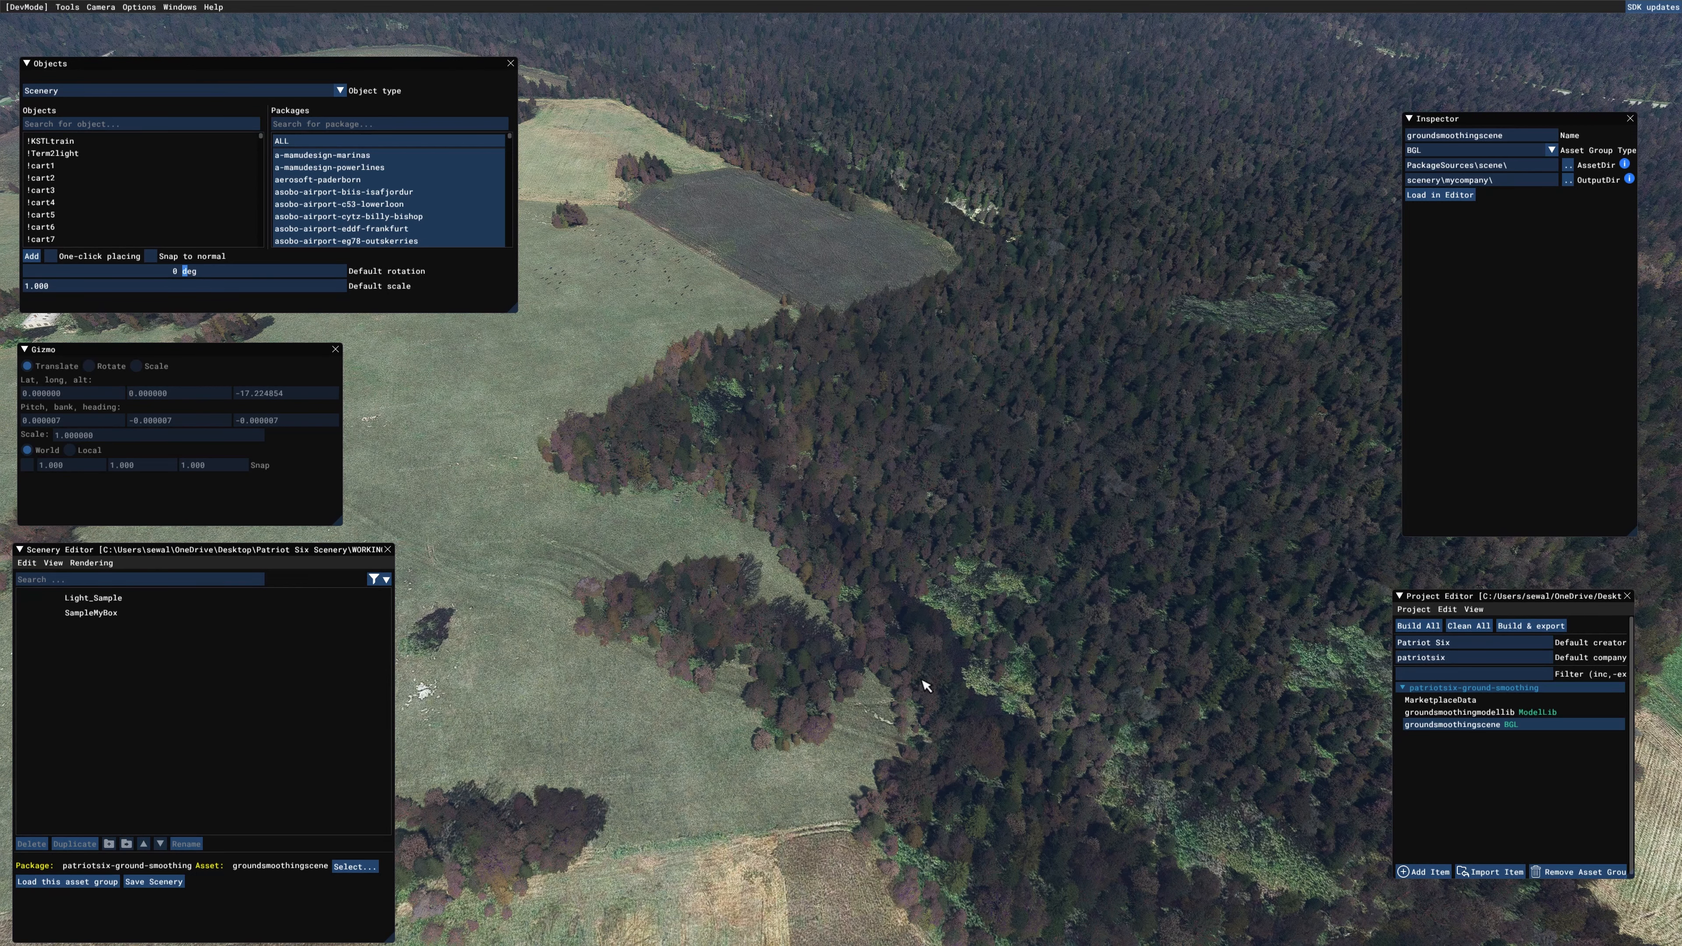
{"action": "middle_click_drag", "start_coordinate": [853, 827], "coordinate": [861, 839]}
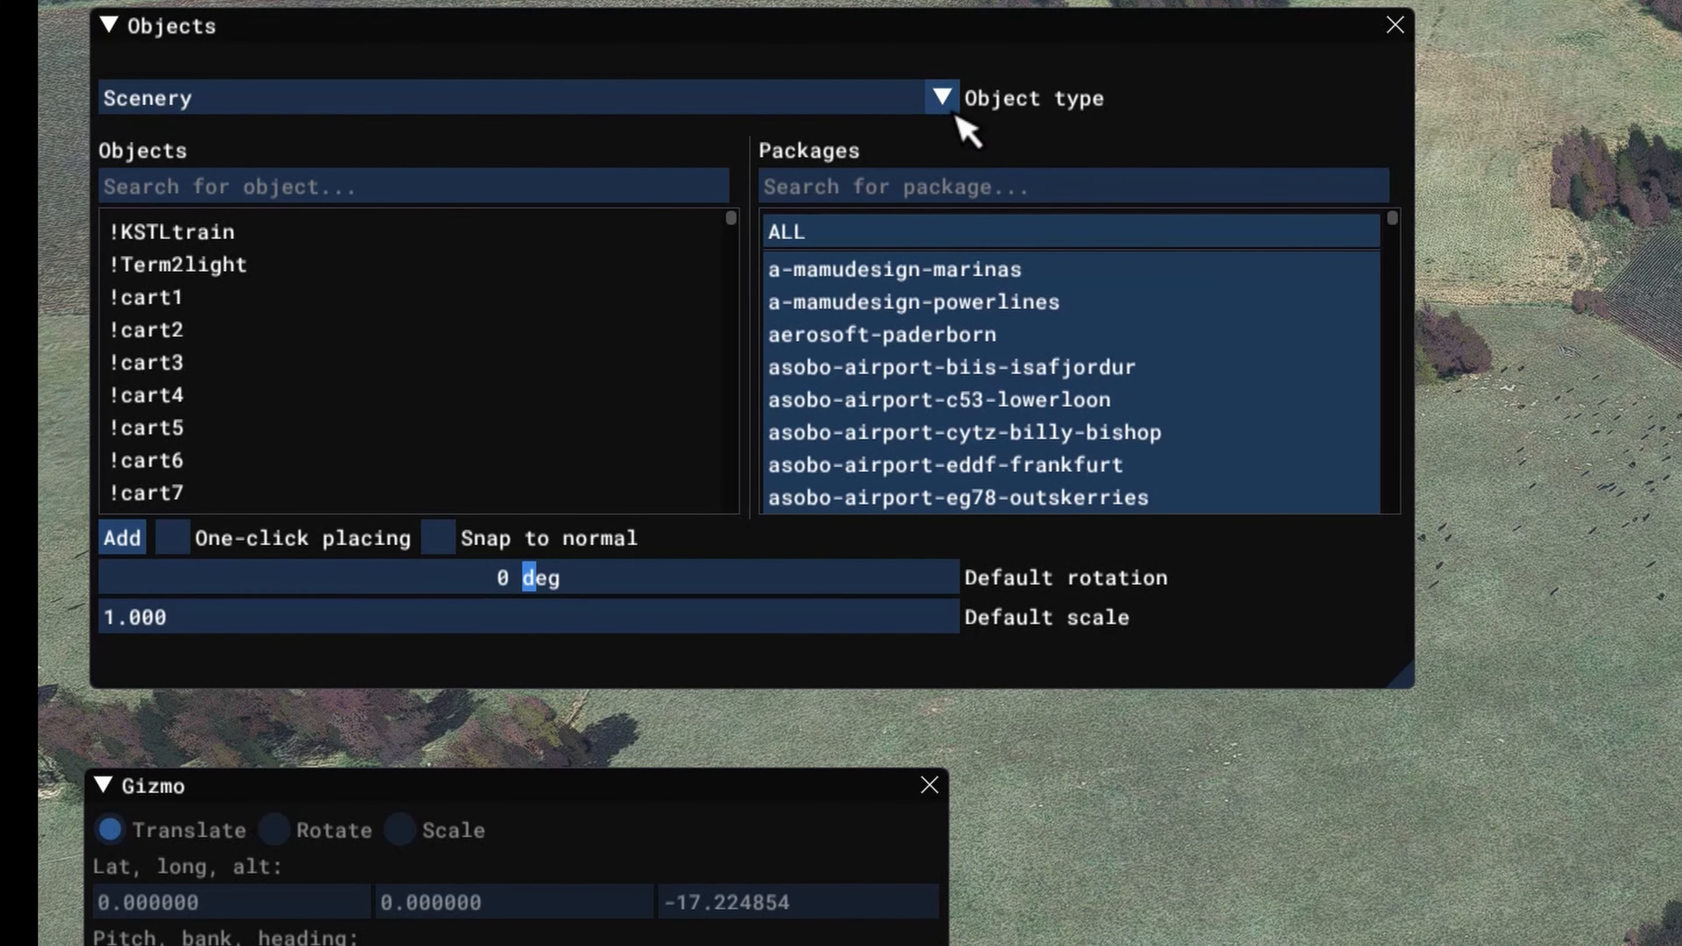
{"action": "left_click", "coordinate": [944, 96]}
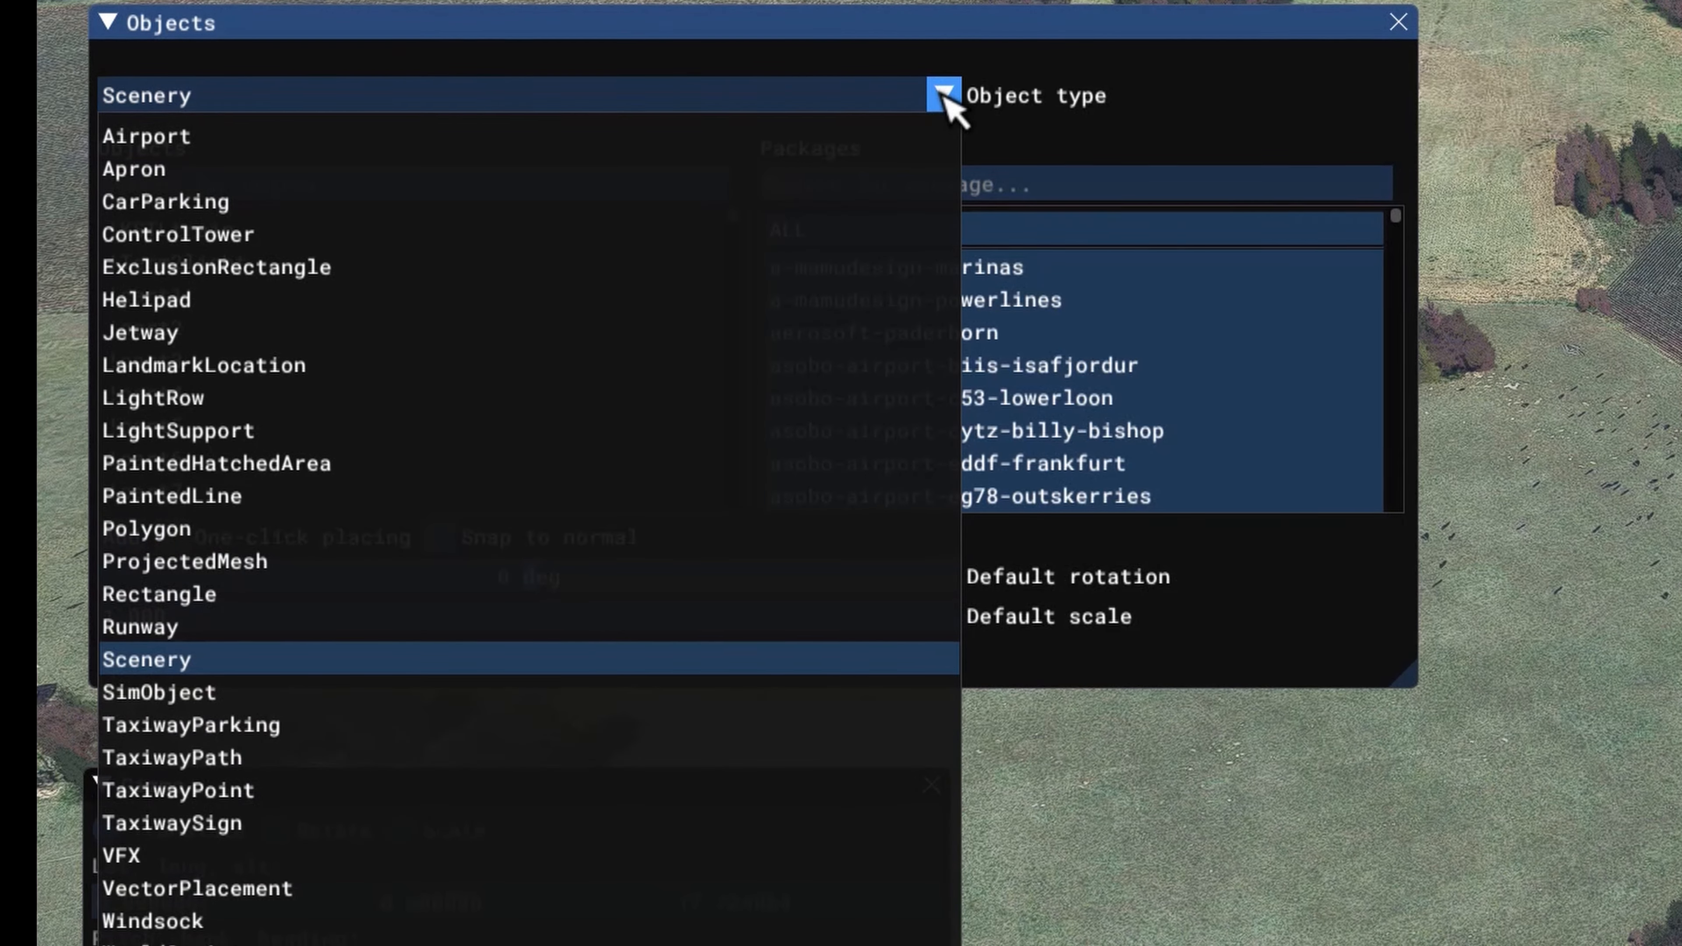
{"action": "left_click", "coordinate": [652, 593]}
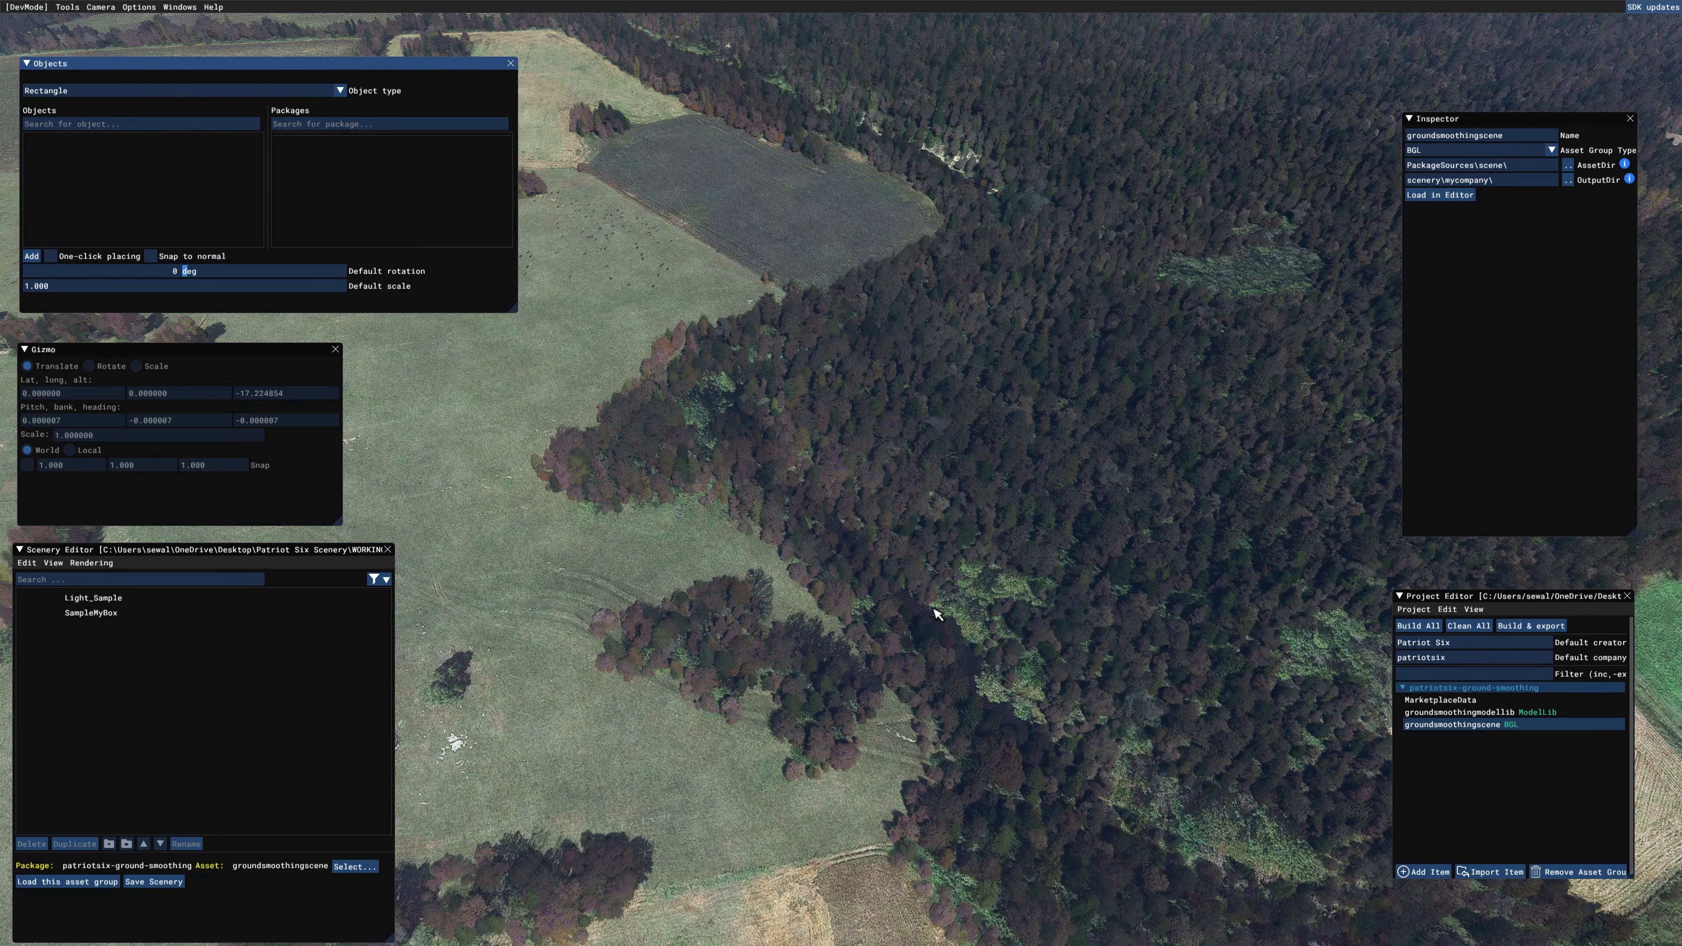
{"action": "middle_click_drag", "start_coordinate": [932, 608], "coordinate": [923, 637]}
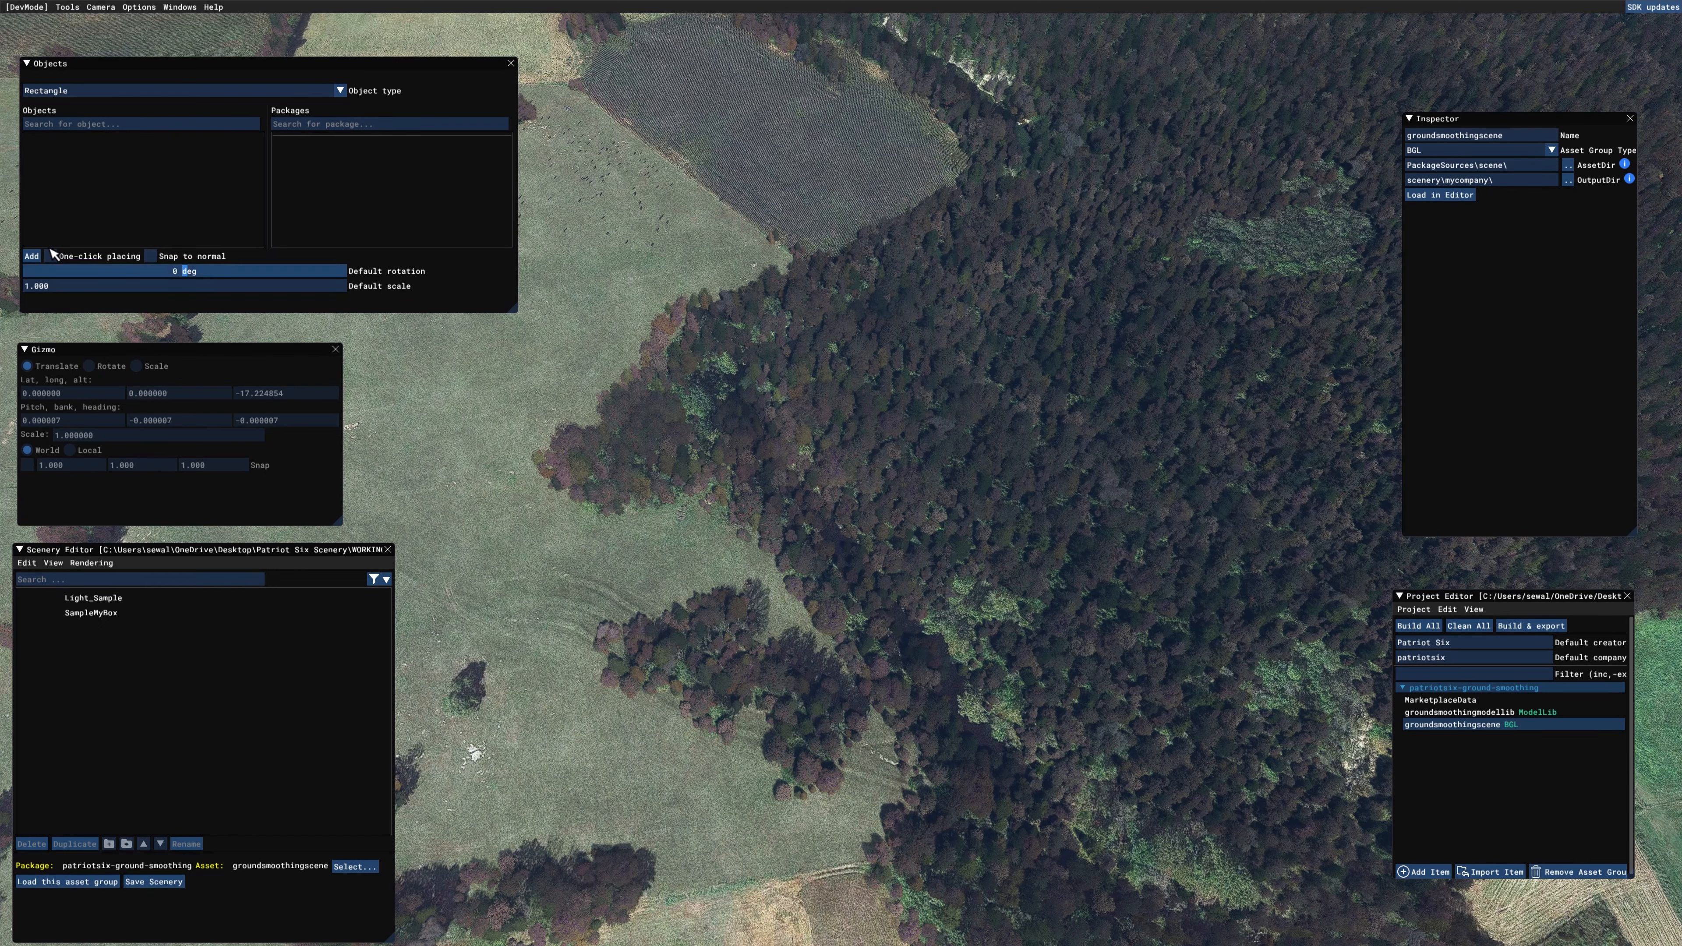
{"action": "left_click", "coordinate": [31, 256]}
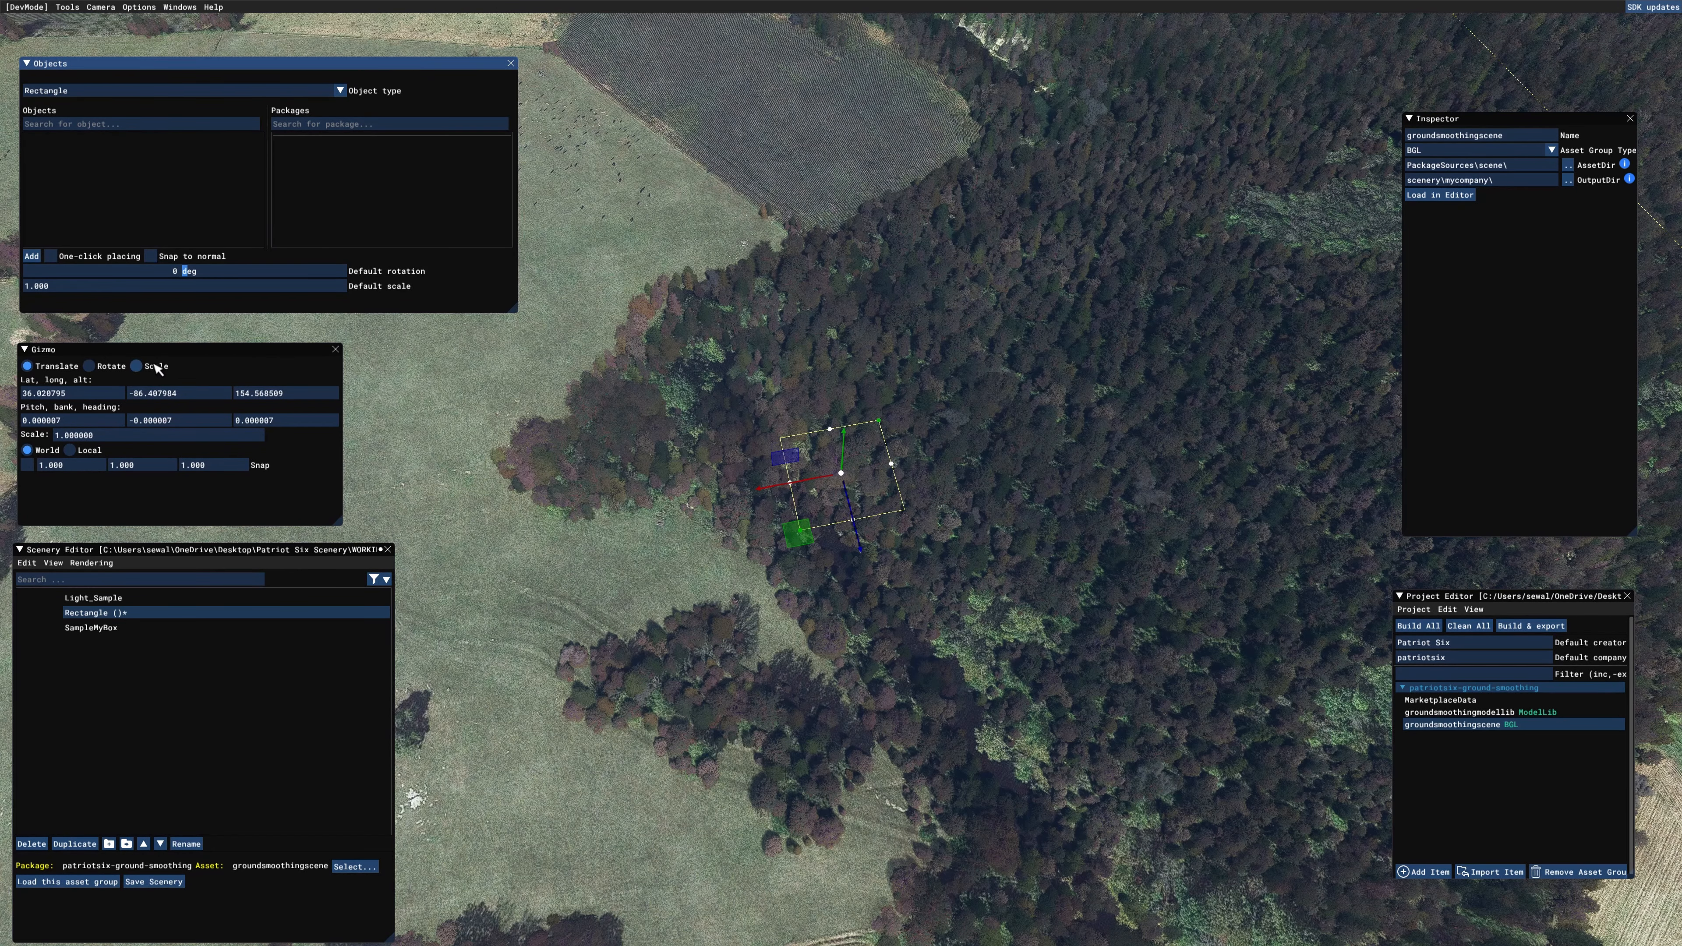
Step: Scale the rectangle to about 4.37 and rotate it to a heading of about 12.6 degrees, then return the gizmo to Translate
{"action": "left_click", "coordinate": [137, 365]}
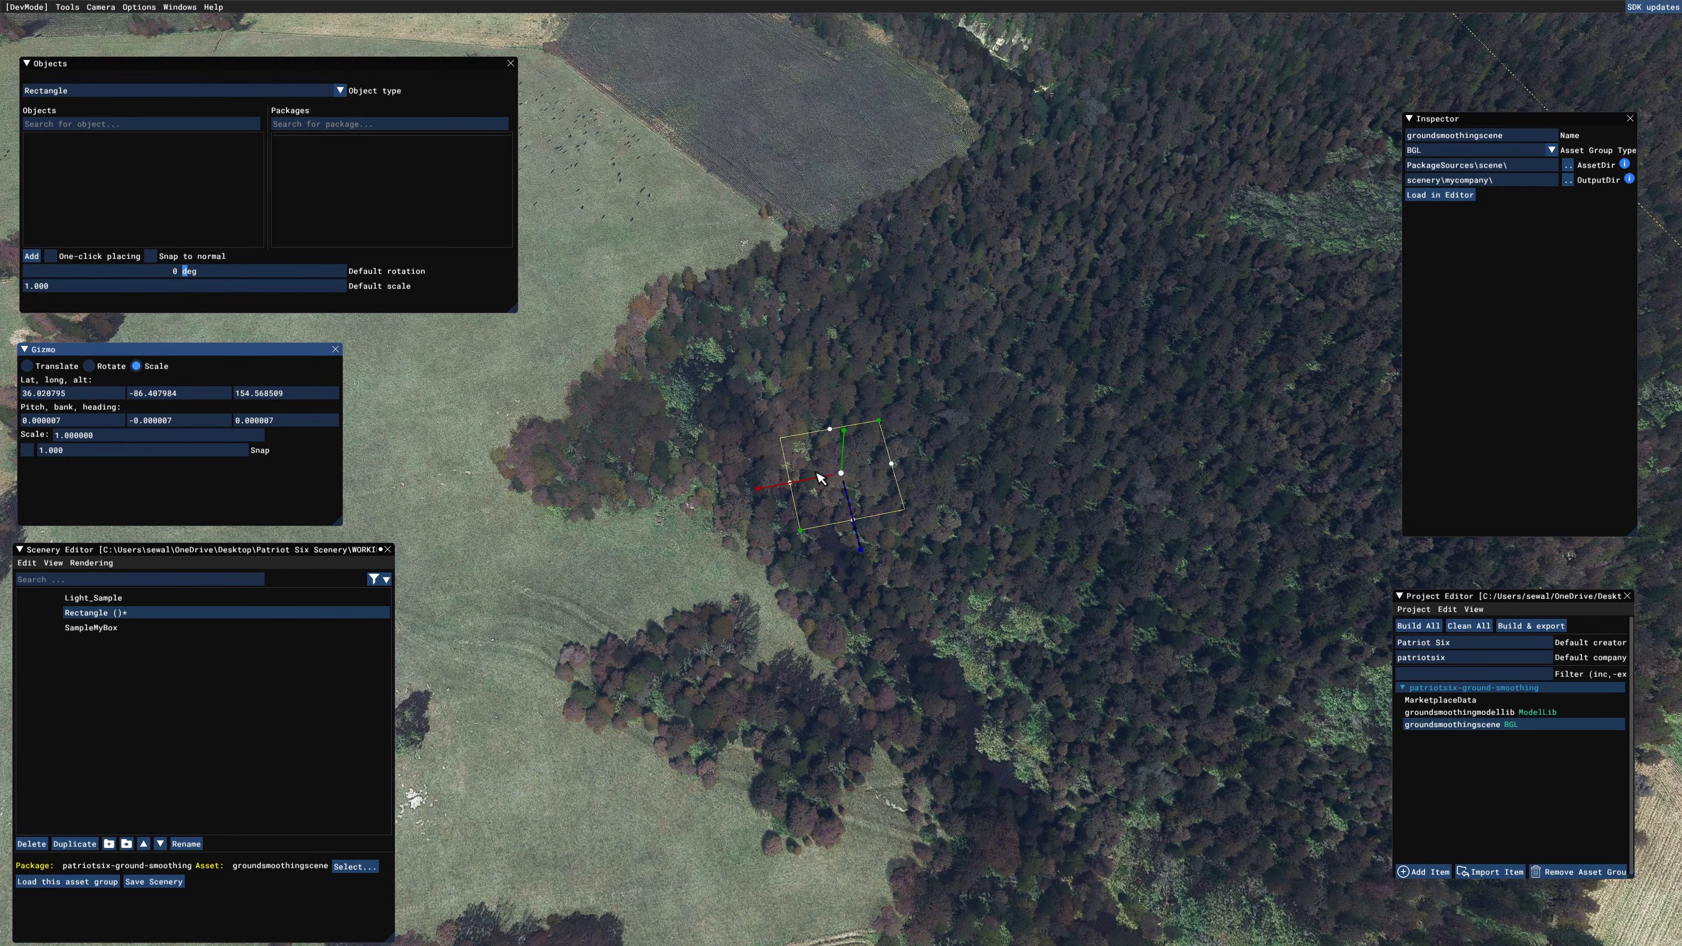
{"action": "left_click_drag", "start_coordinate": [820, 478], "coordinate": [804, 487]}
{"action": "left_click_drag", "start_coordinate": [800, 482], "coordinate": [691, 504]}
{"action": "left_click", "coordinate": [89, 366]}
{"action": "left_click_drag", "start_coordinate": [857, 554], "coordinate": [839, 557]}
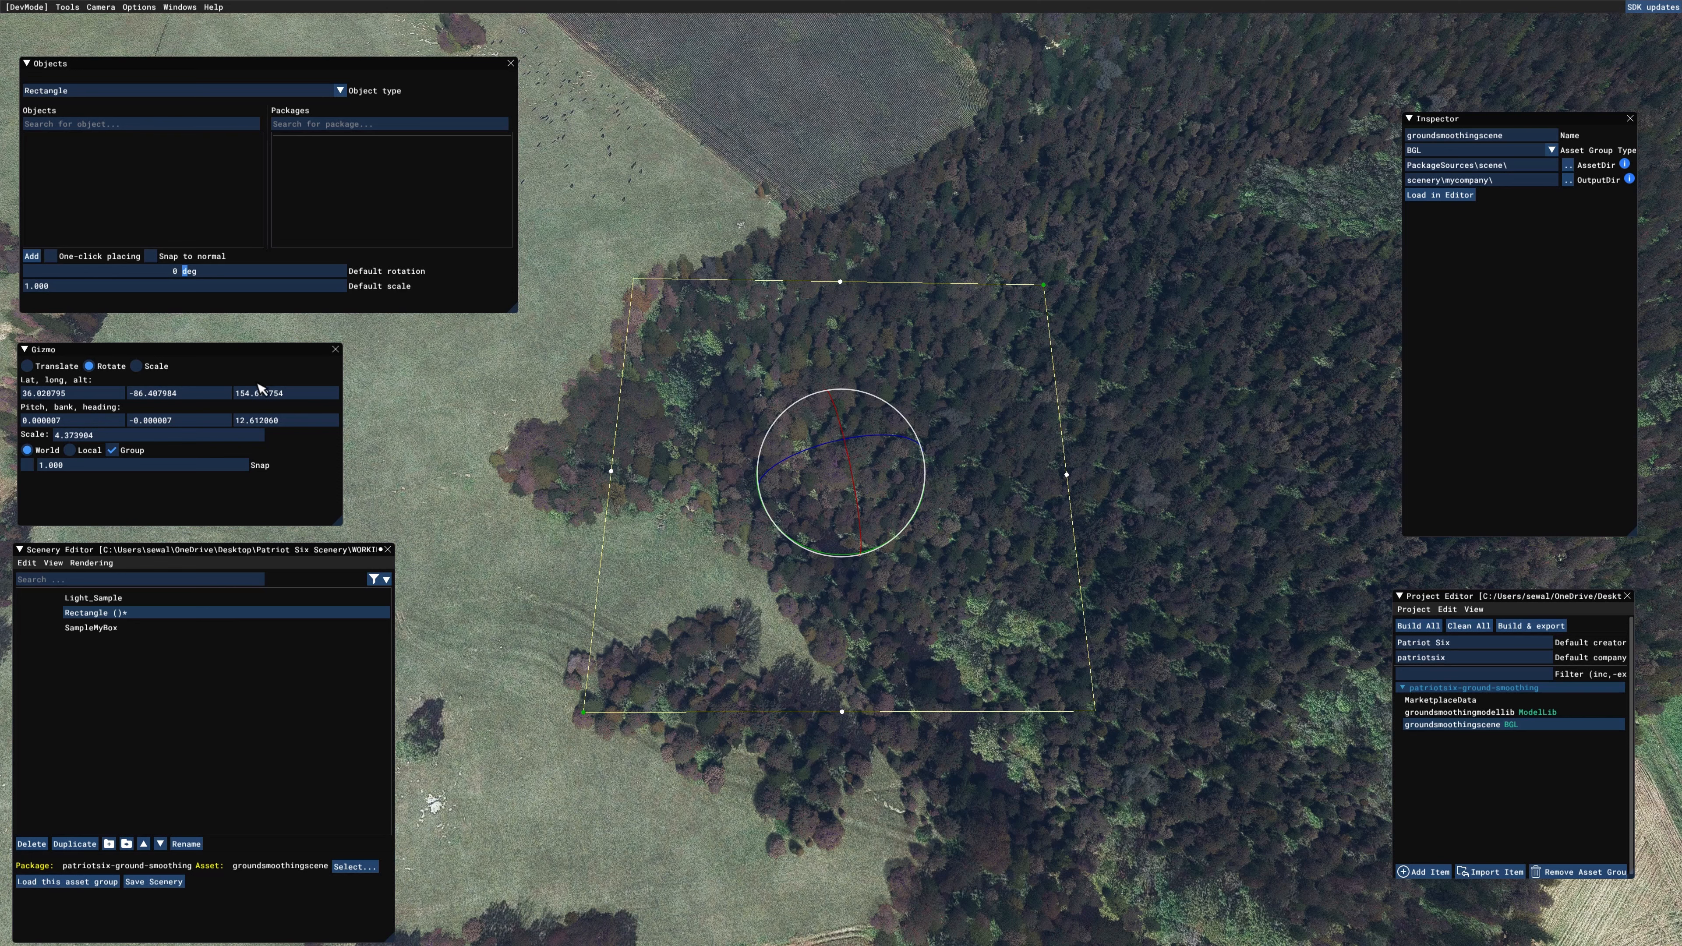
{"action": "left_click", "coordinate": [30, 366]}
Step: Add a Polygon object by tracing the four corners of the rectangle over the forest
{"action": "middle_click_drag", "start_coordinate": [1266, 493], "coordinate": [1276, 540]}
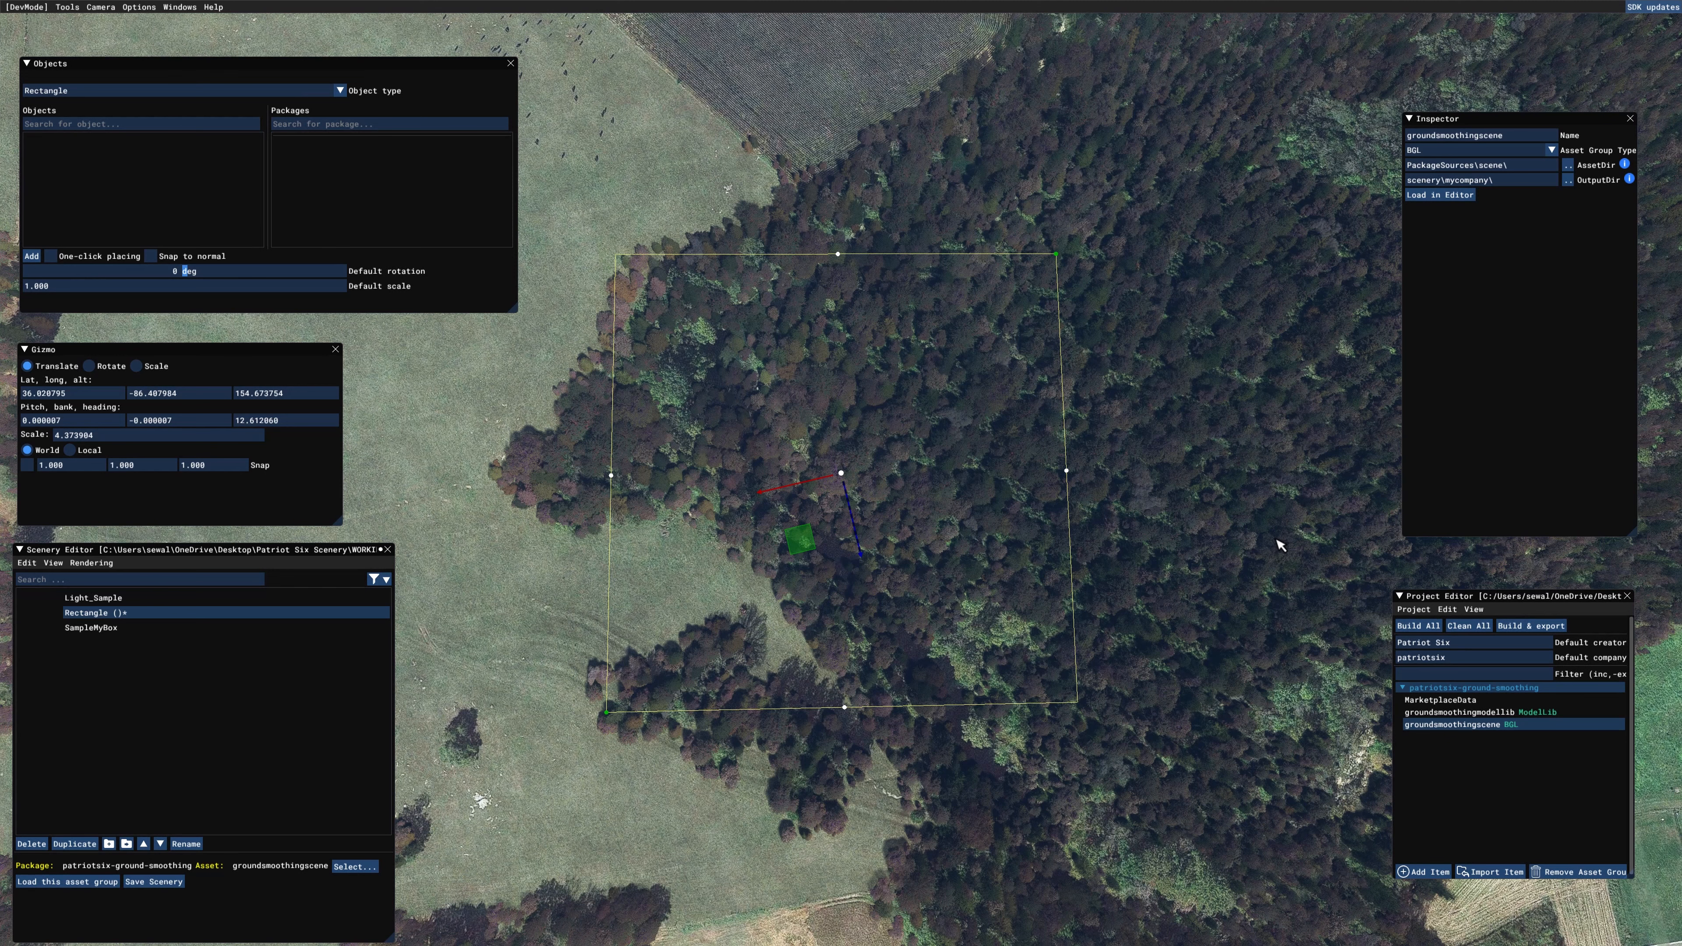
{"action": "key", "text": "w"}
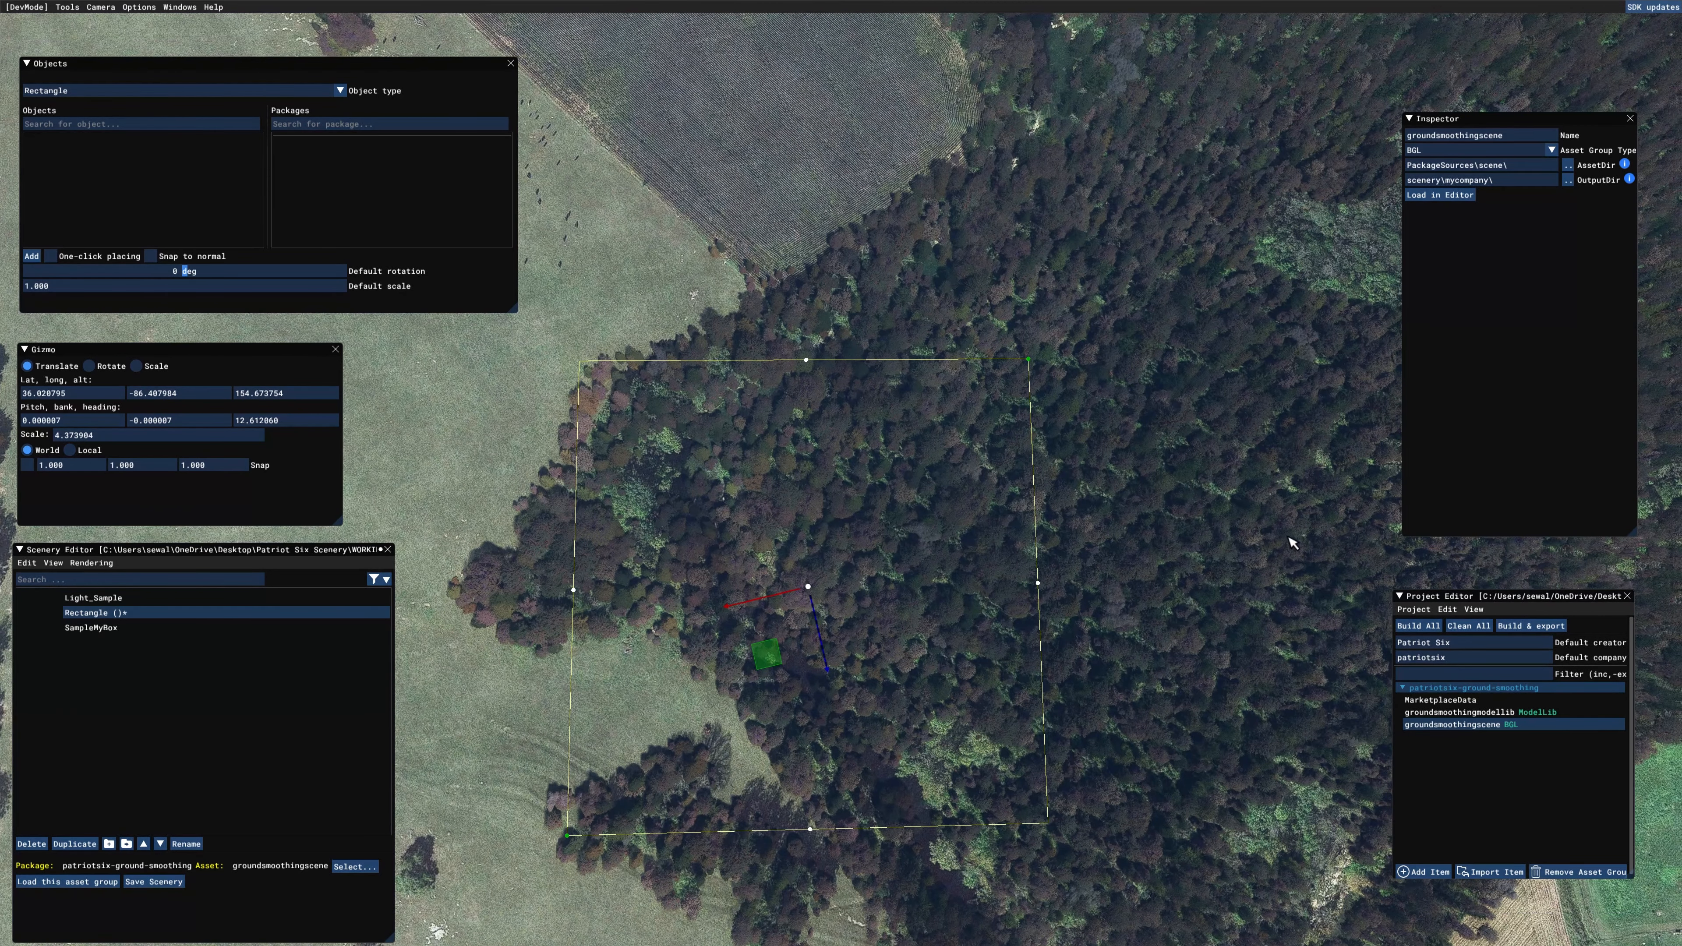
{"action": "key", "text": "a"}
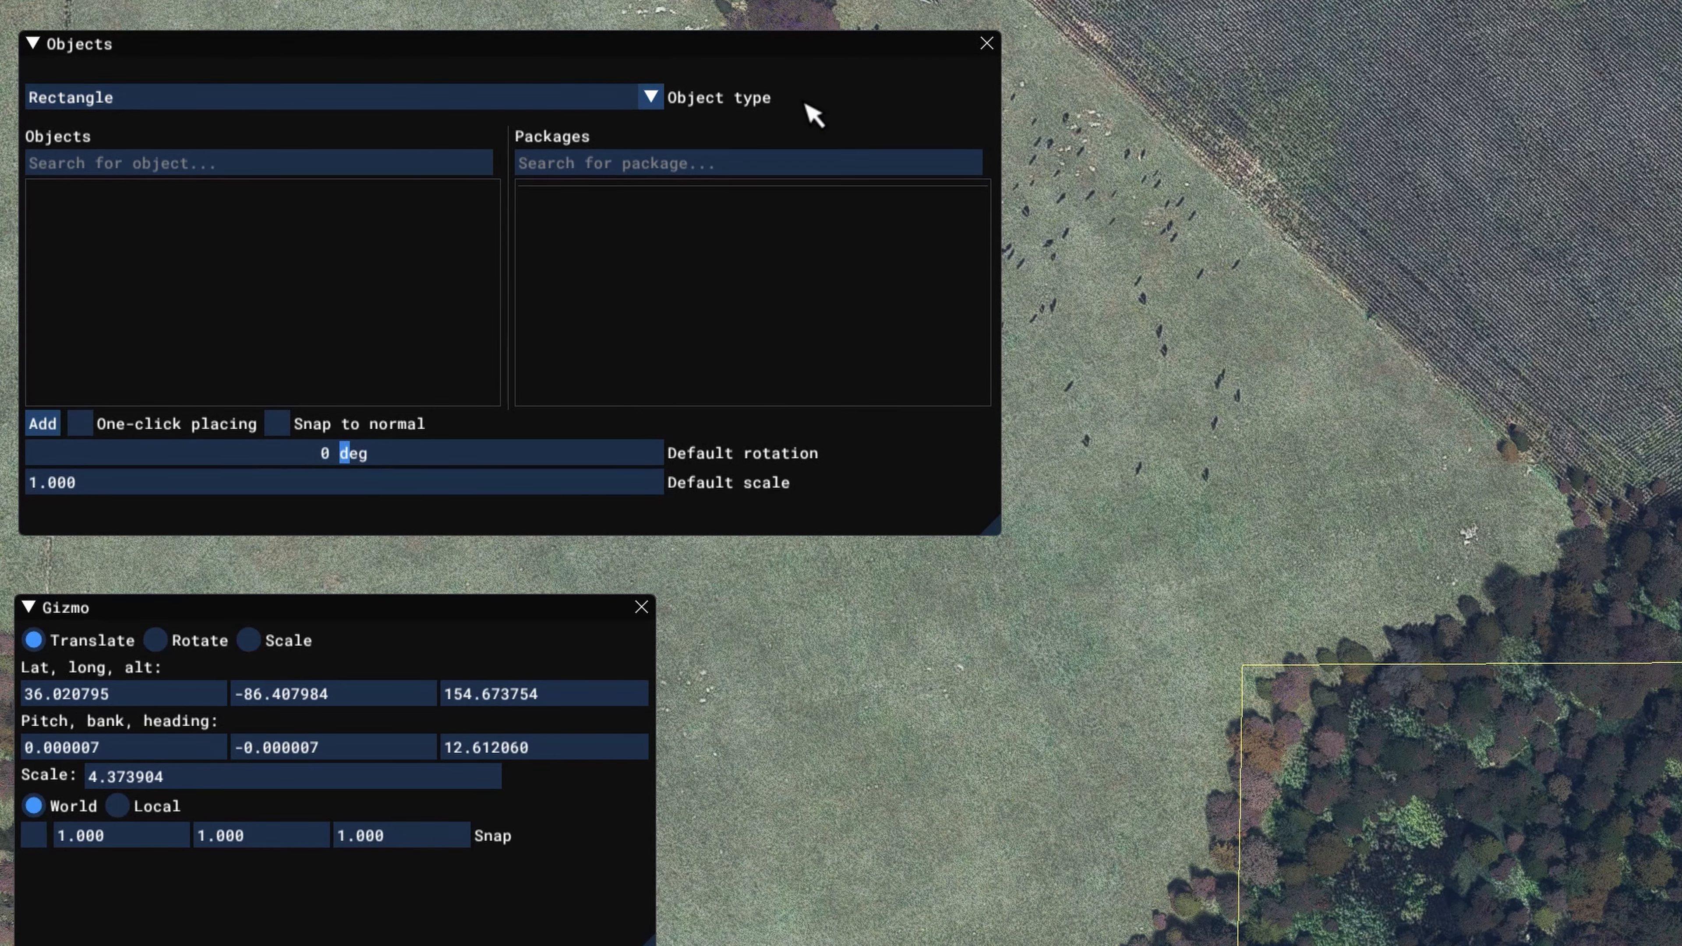
{"action": "left_click", "coordinate": [651, 98]}
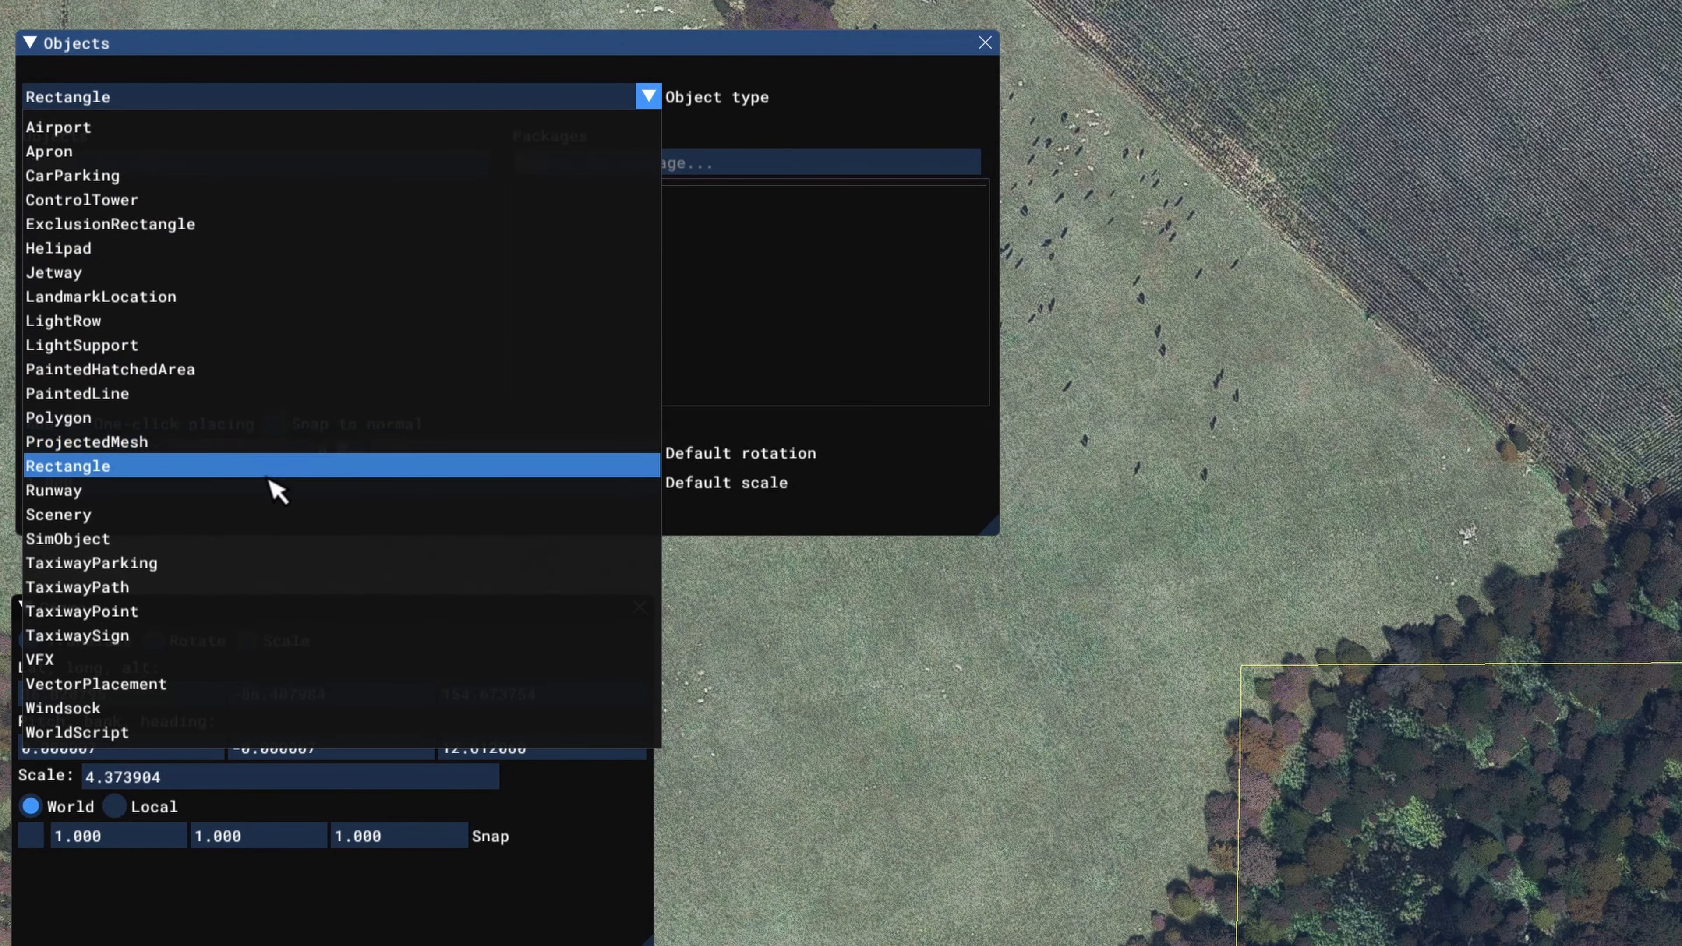
{"action": "left_click", "coordinate": [247, 419]}
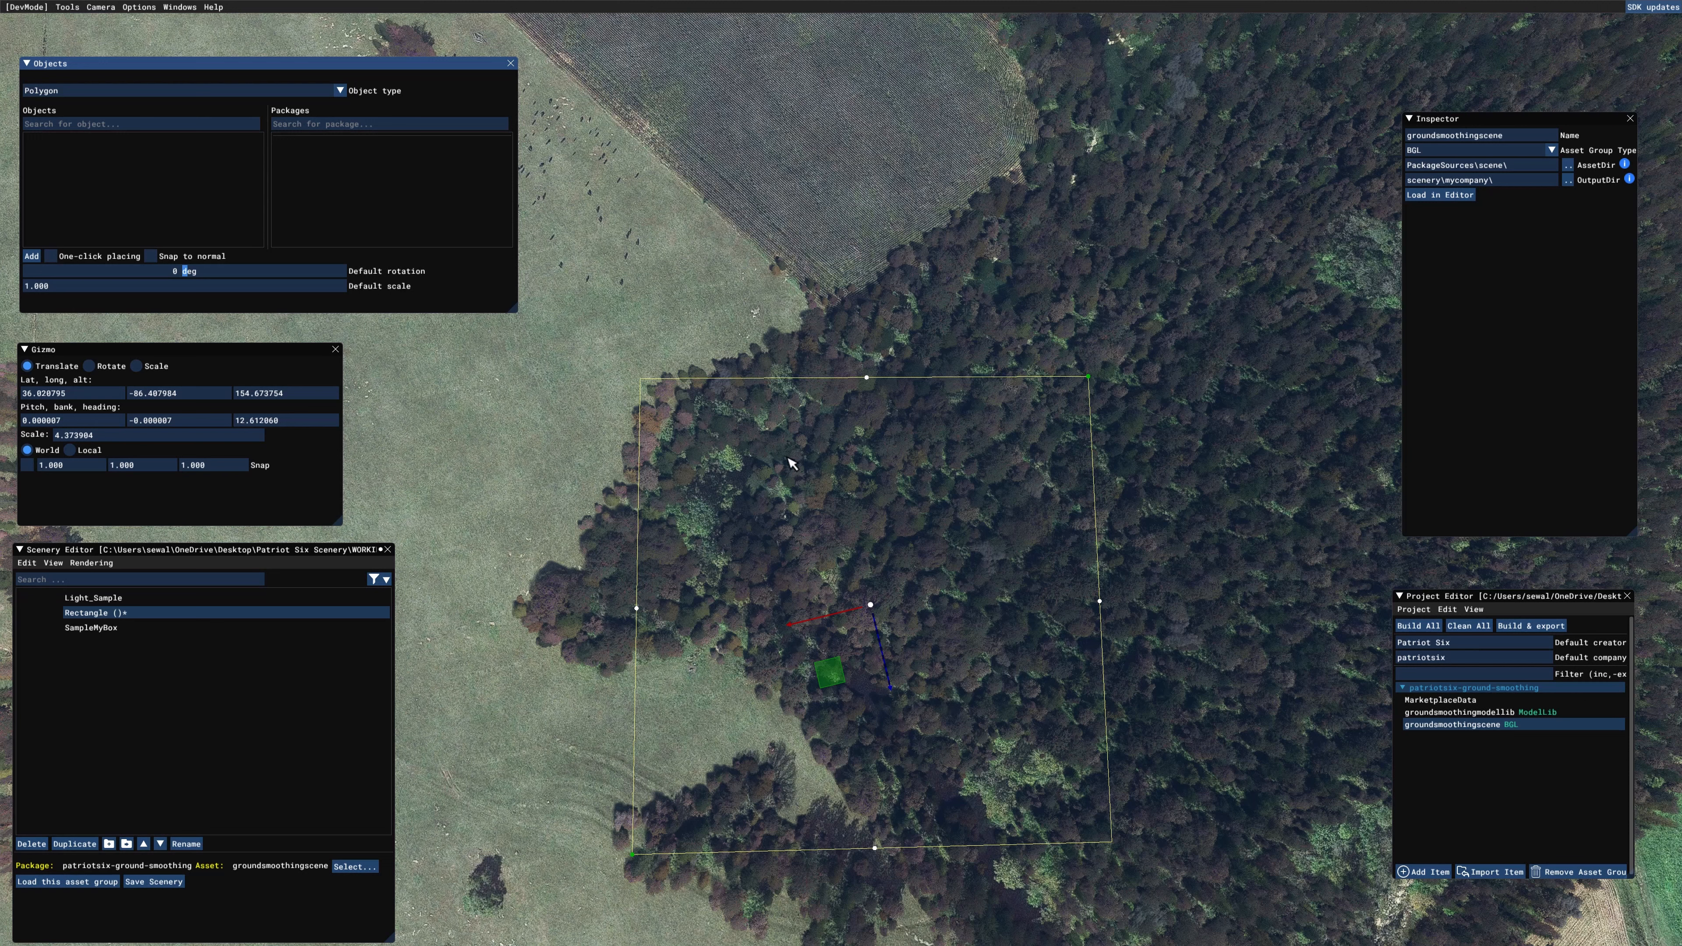
{"action": "left_click", "coordinate": [32, 257]}
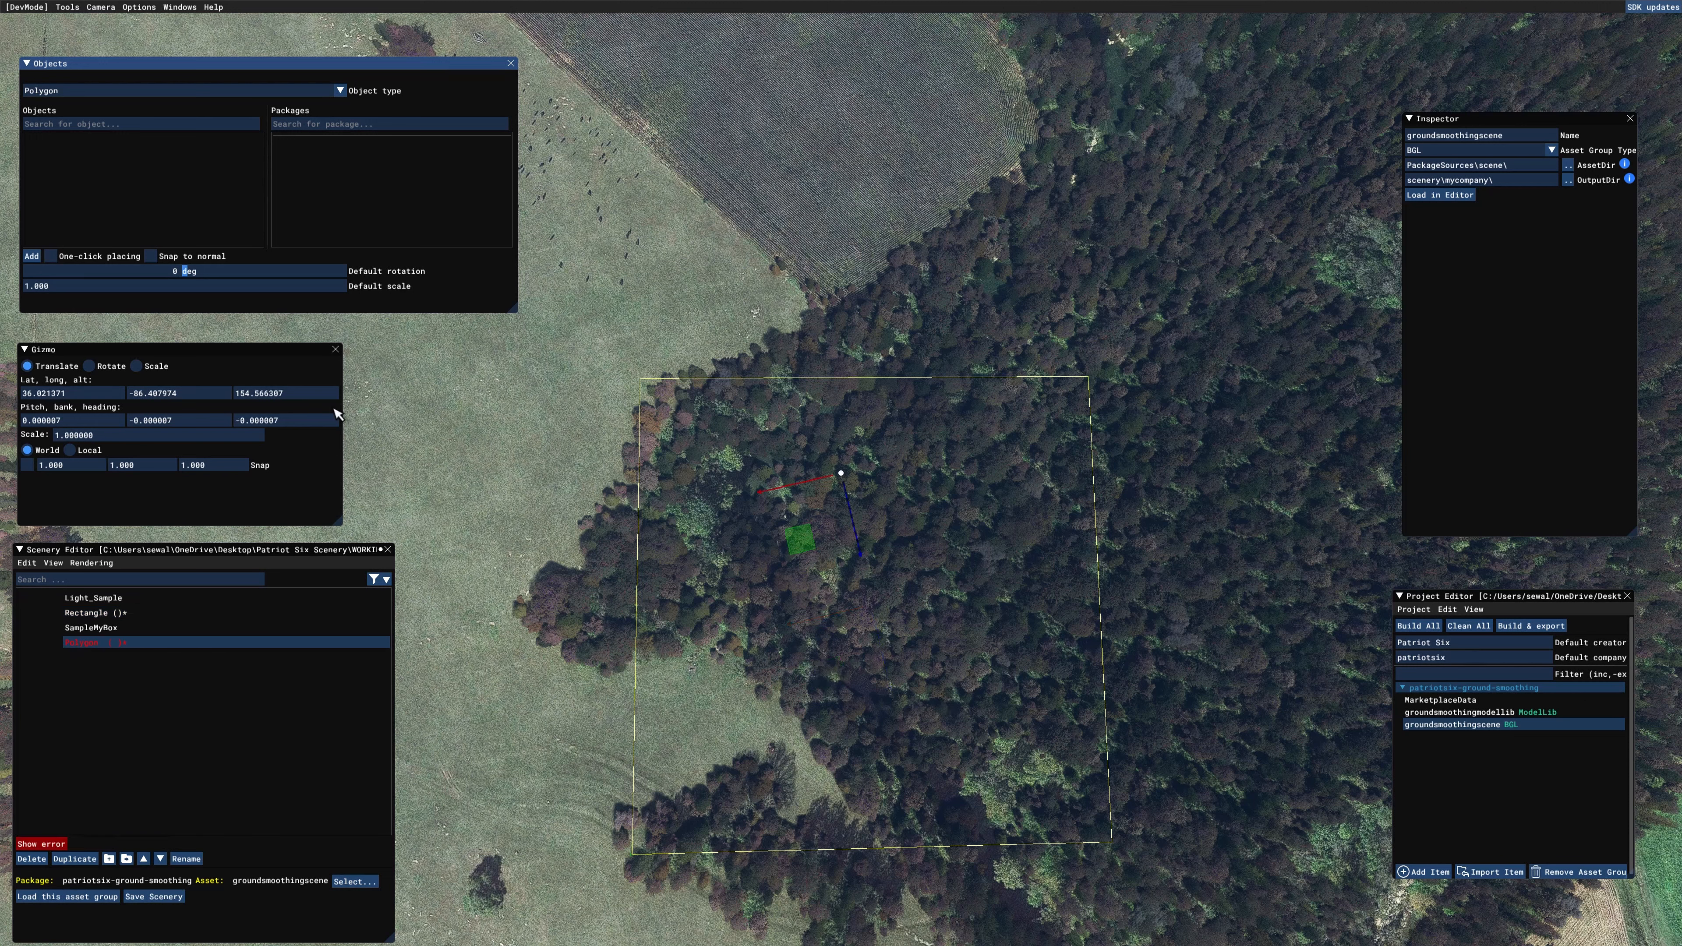
{"action": "left_click", "coordinate": [645, 383]}
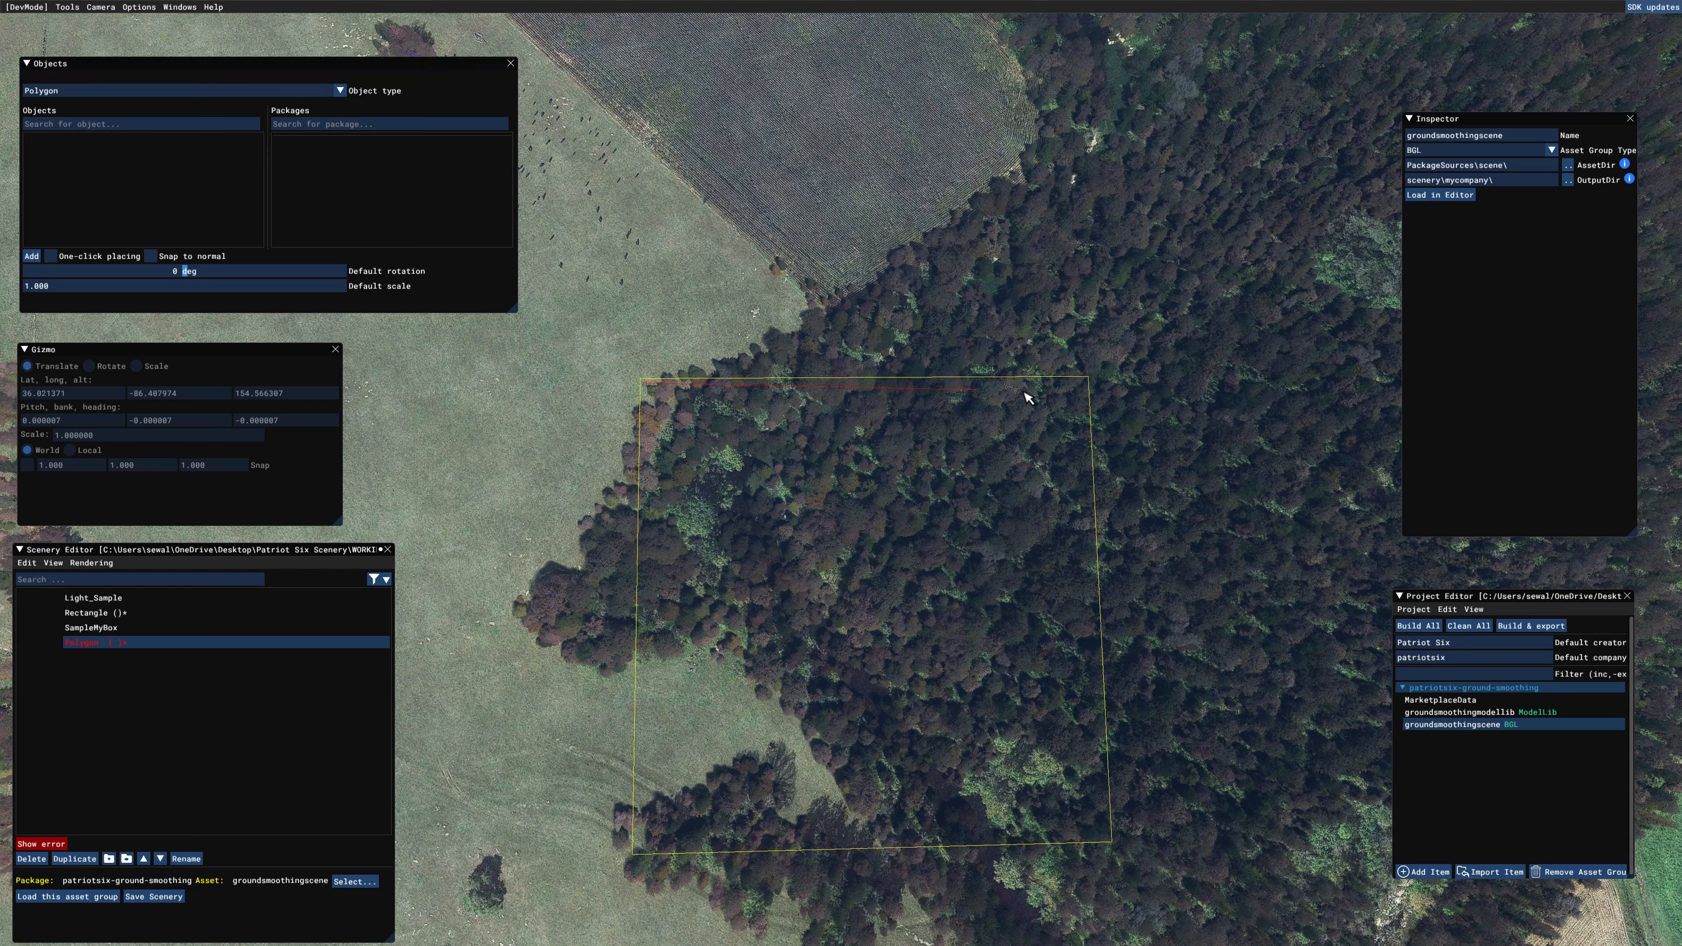
{"action": "left_click", "coordinate": [1090, 384]}
{"action": "left_click", "coordinate": [1112, 844]}
{"action": "left_click", "coordinate": [635, 860]}
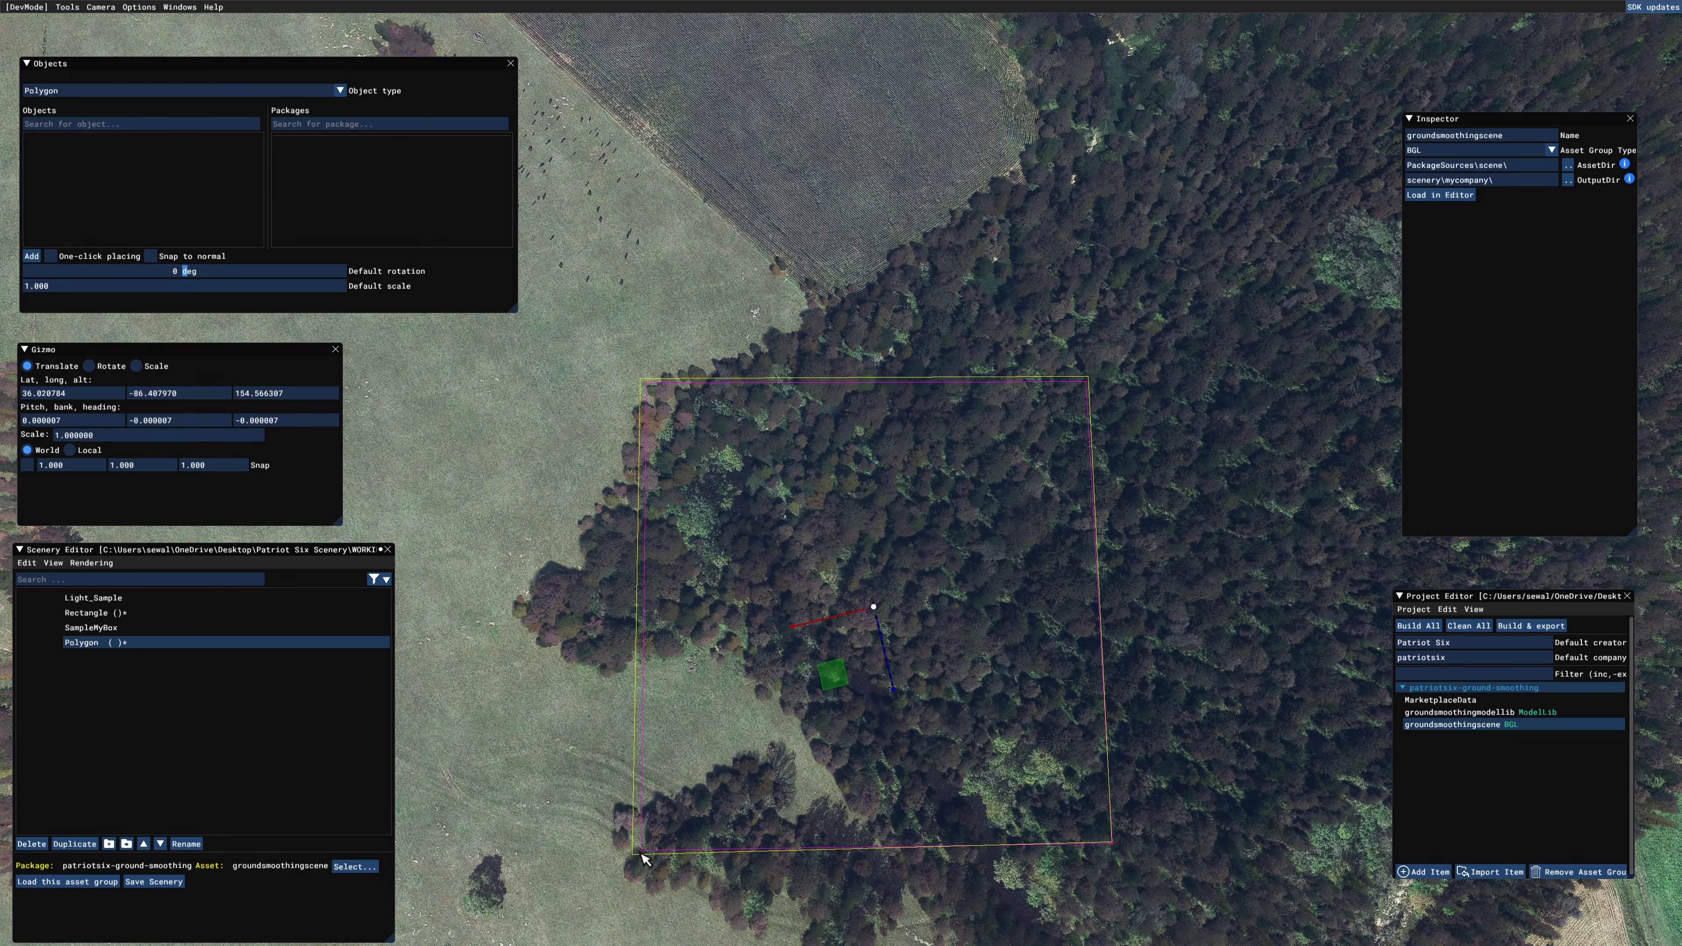
Step: Delete the rectangle from the scenery, leaving only the traced polygon in that area
{"action": "right_click_drag", "start_coordinate": [1197, 740], "coordinate": [1194, 740]}
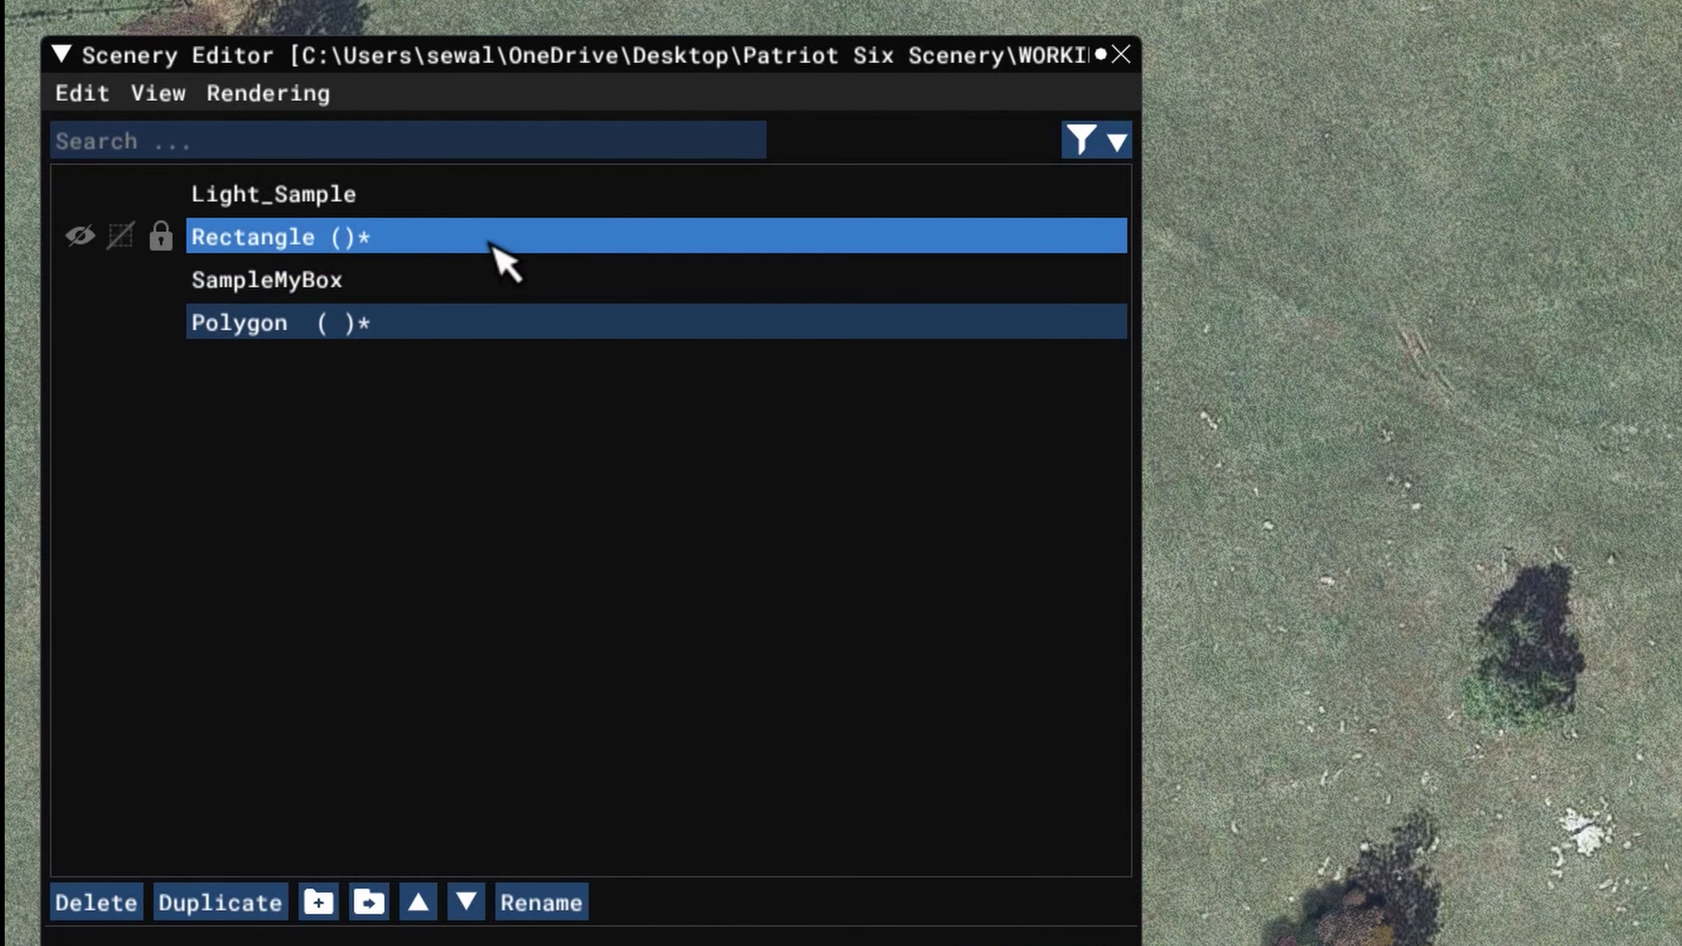
{"action": "left_click", "coordinate": [498, 239]}
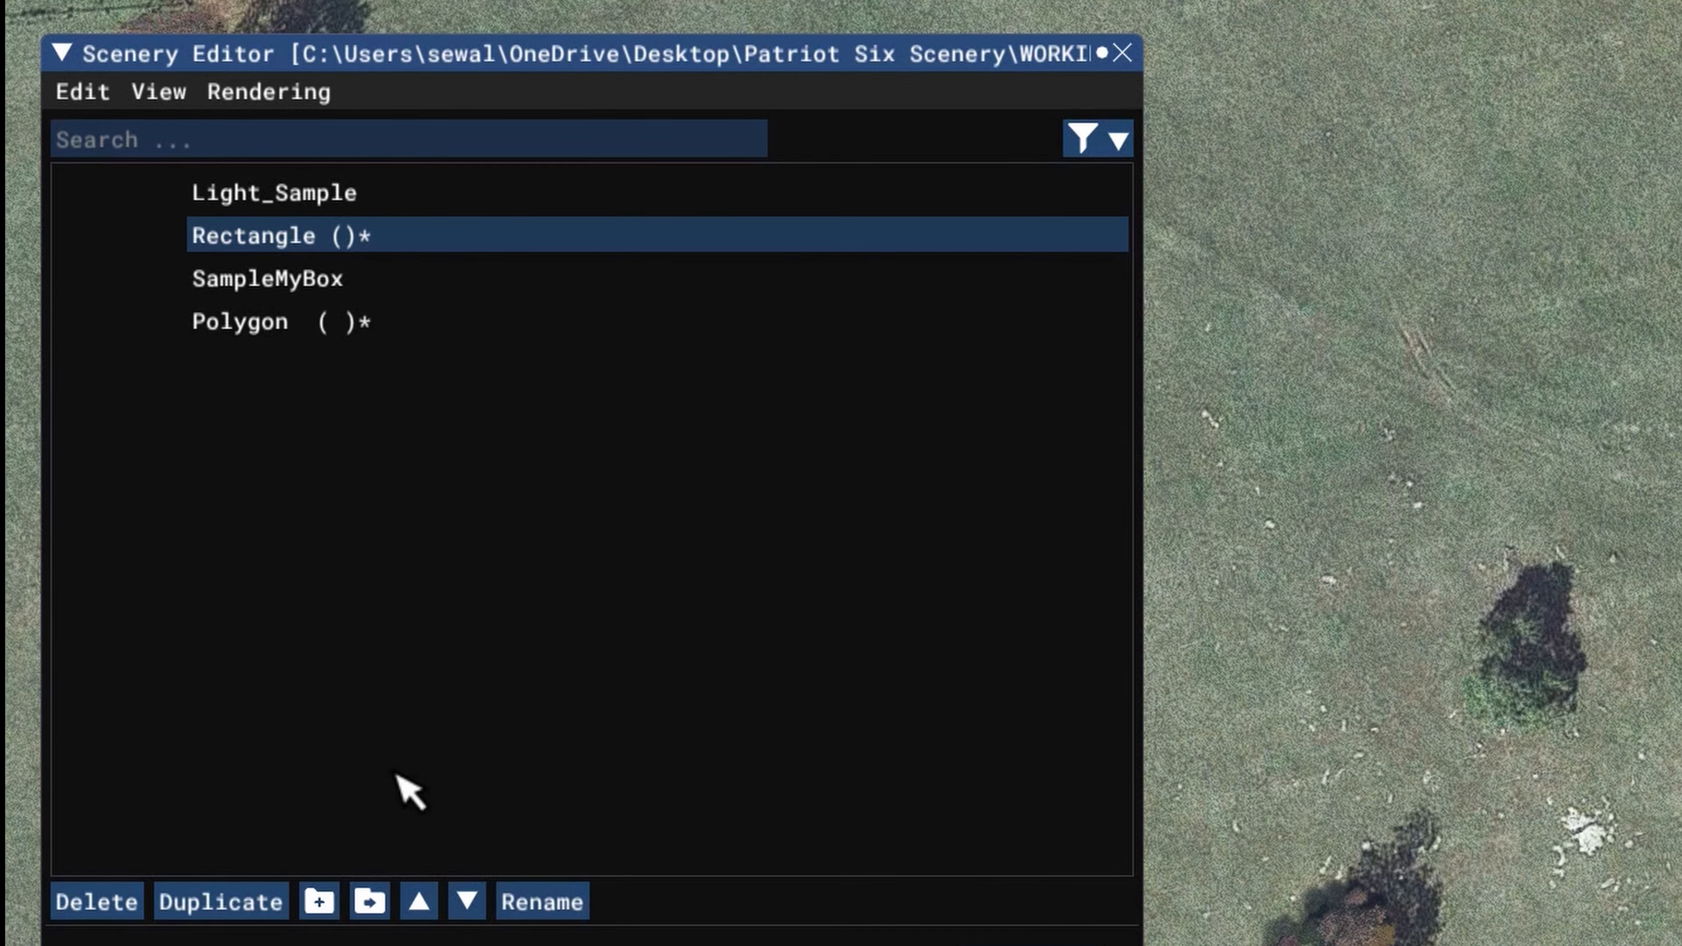
{"action": "key", "text": "Delete"}
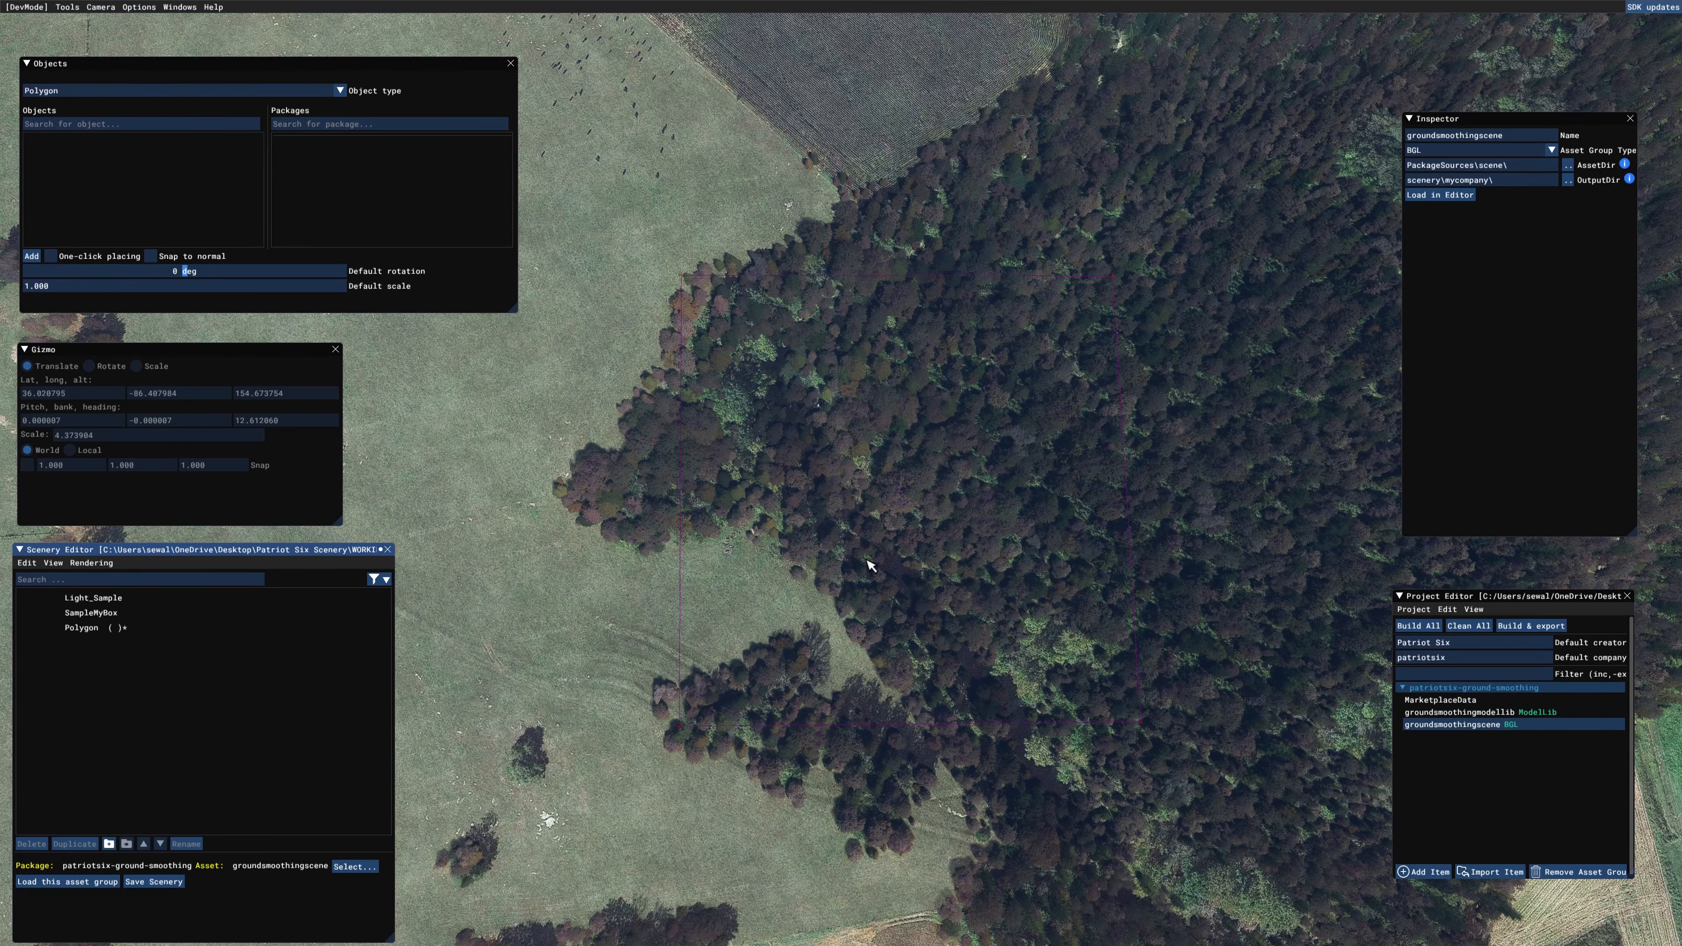
Step: Select the polygon in the scenery and open its properties
{"action": "left_click", "coordinate": [876, 550]}
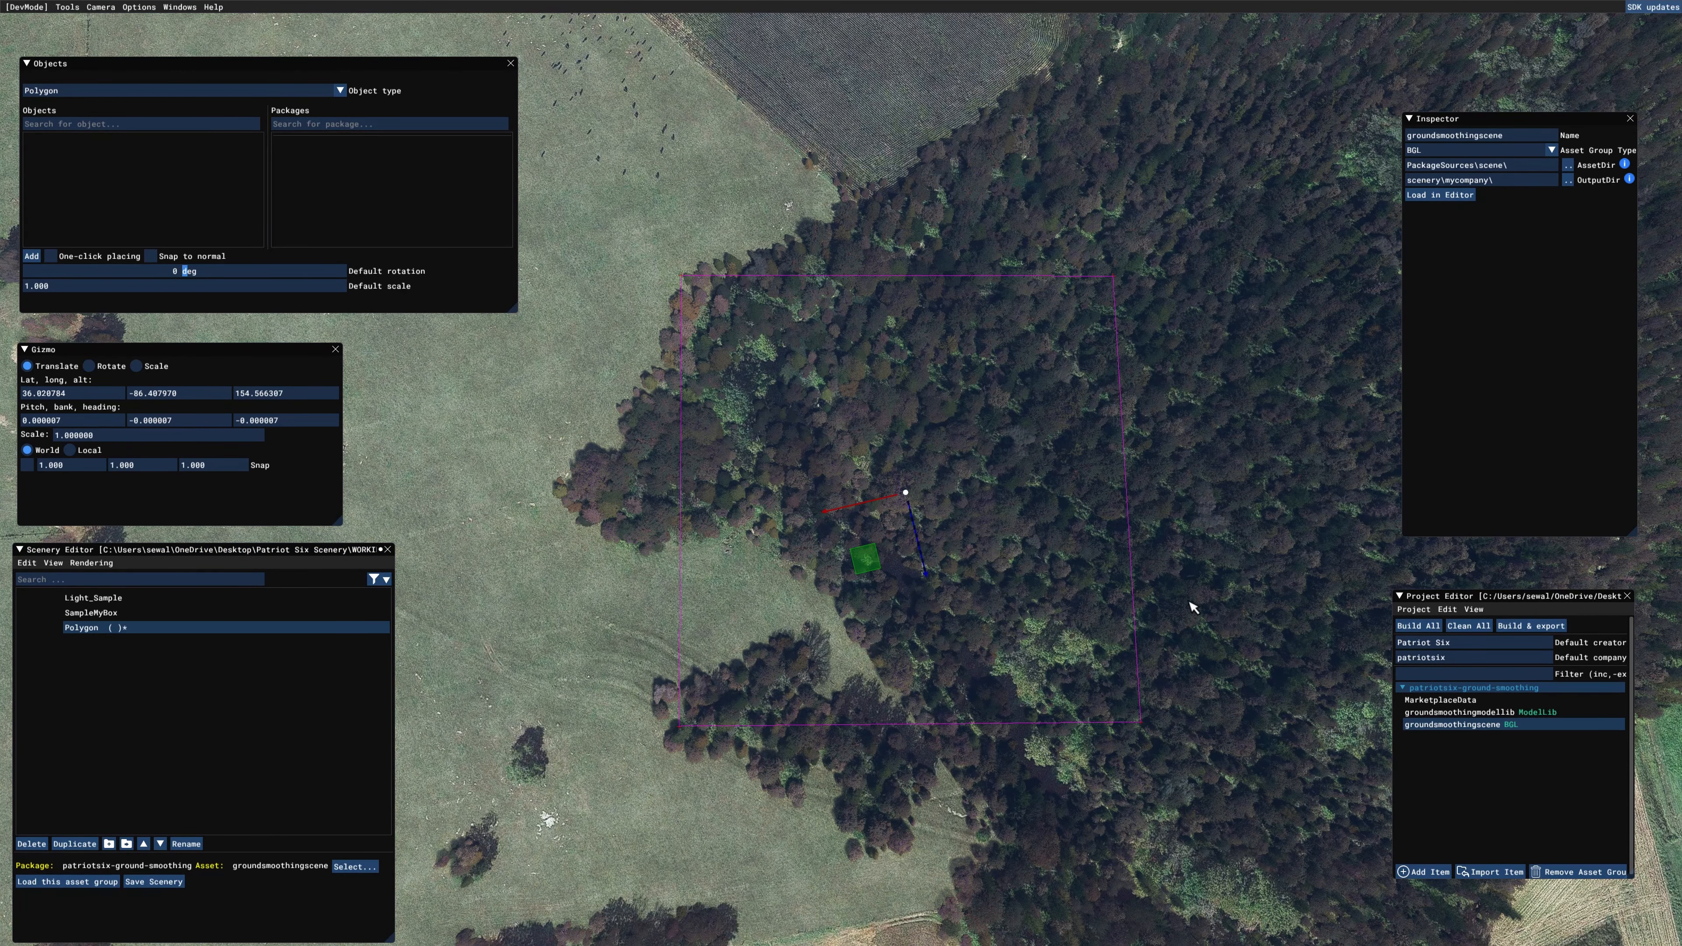
{"action": "left_click", "coordinate": [1225, 545]}
{"action": "left_click", "coordinate": [923, 537]}
{"action": "left_click", "coordinate": [137, 613]}
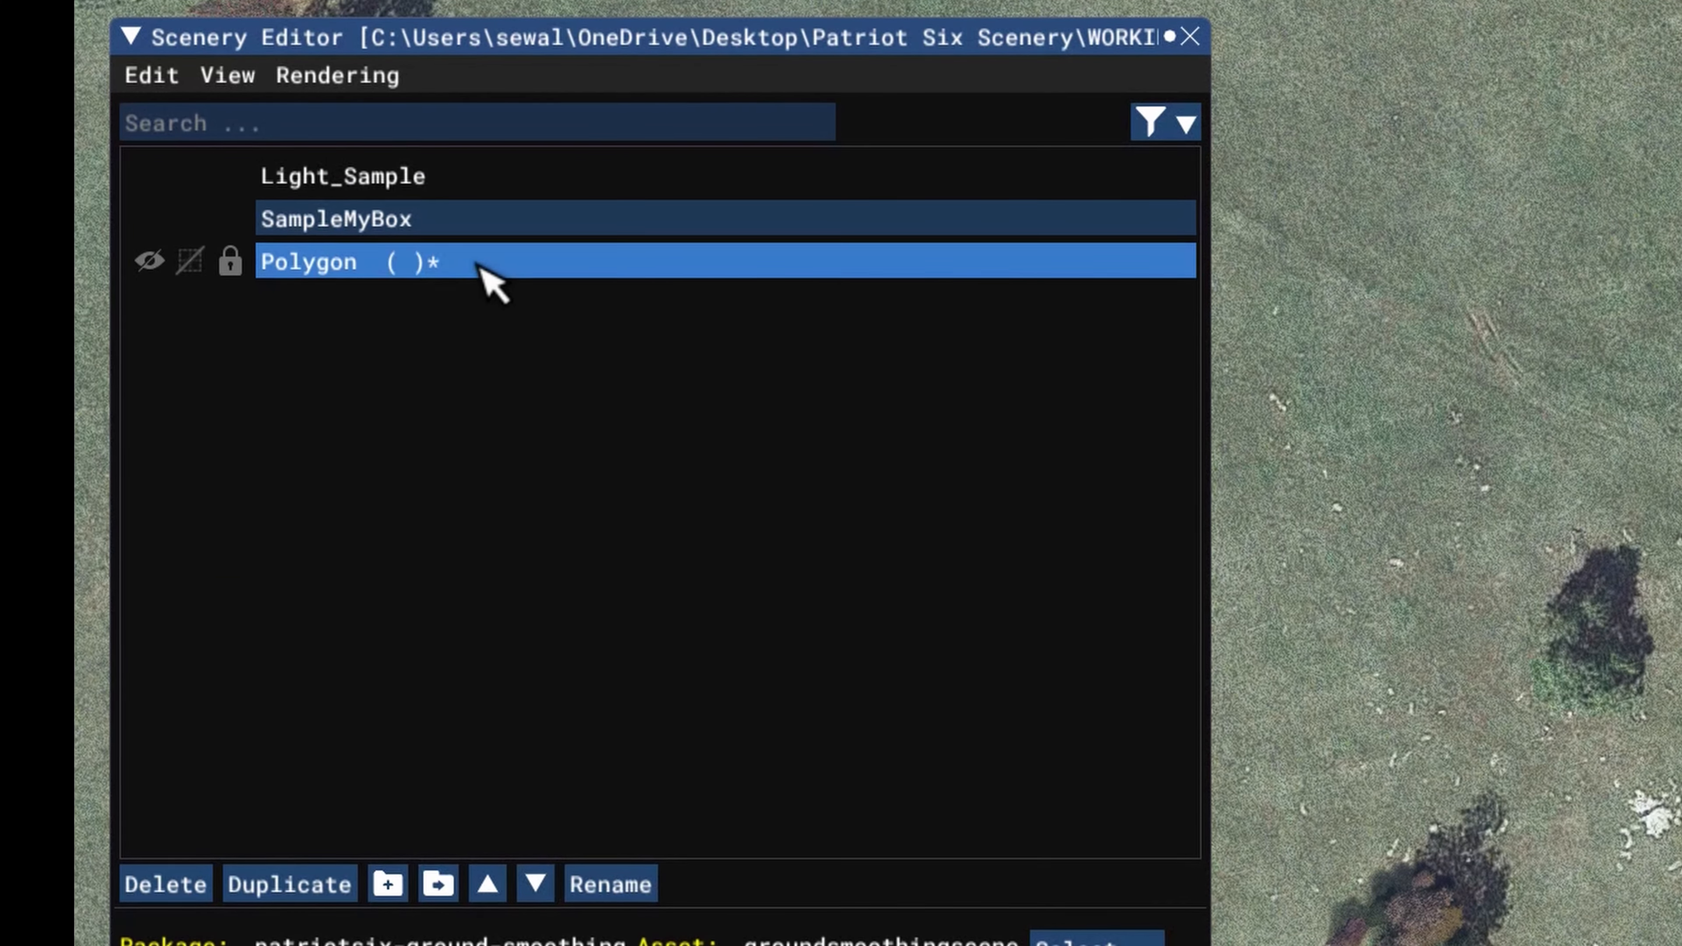
{"action": "left_click", "coordinate": [478, 264]}
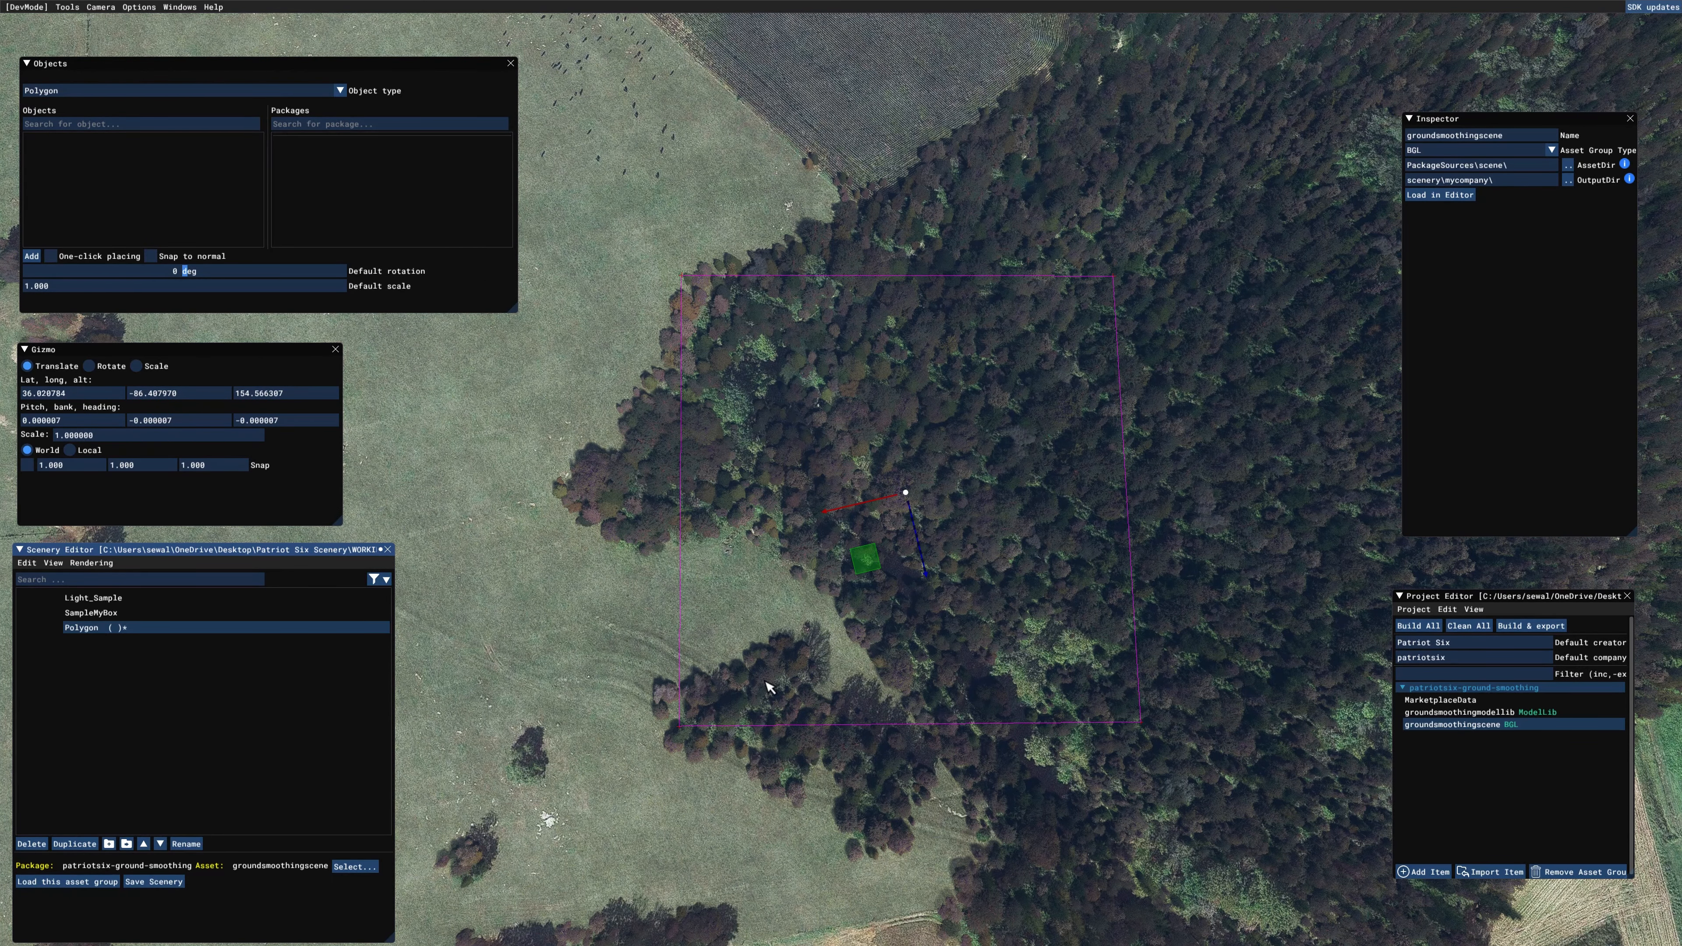
{"action": "left_click", "coordinate": [53, 564]}
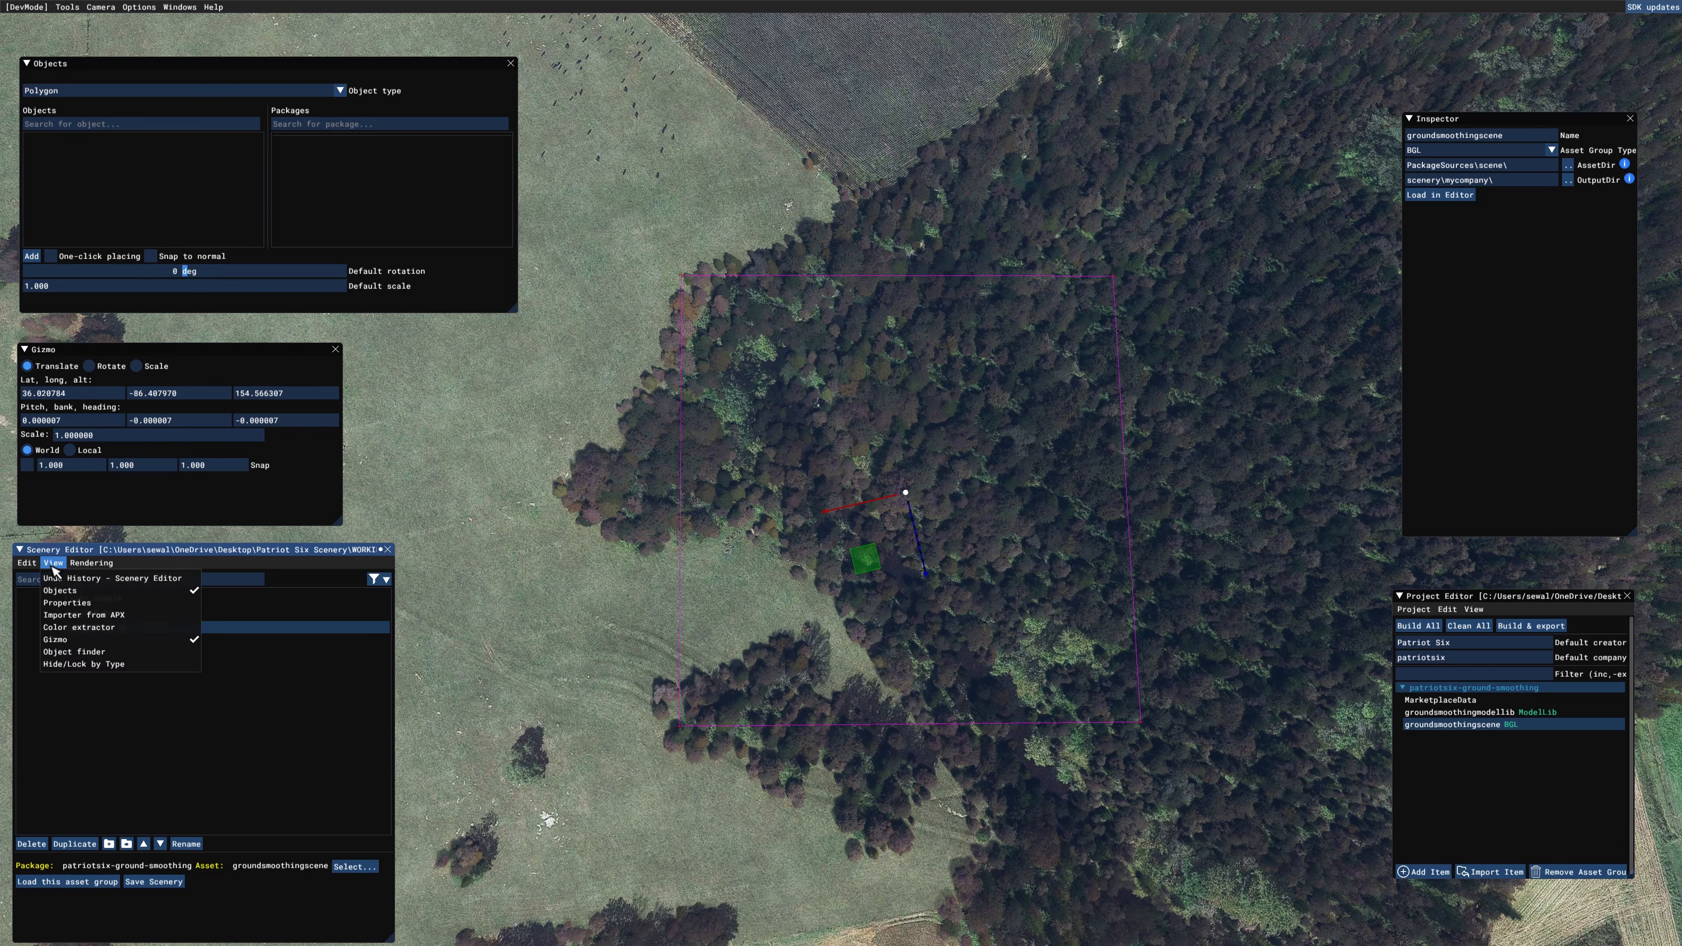
{"action": "left_click", "coordinate": [67, 602]}
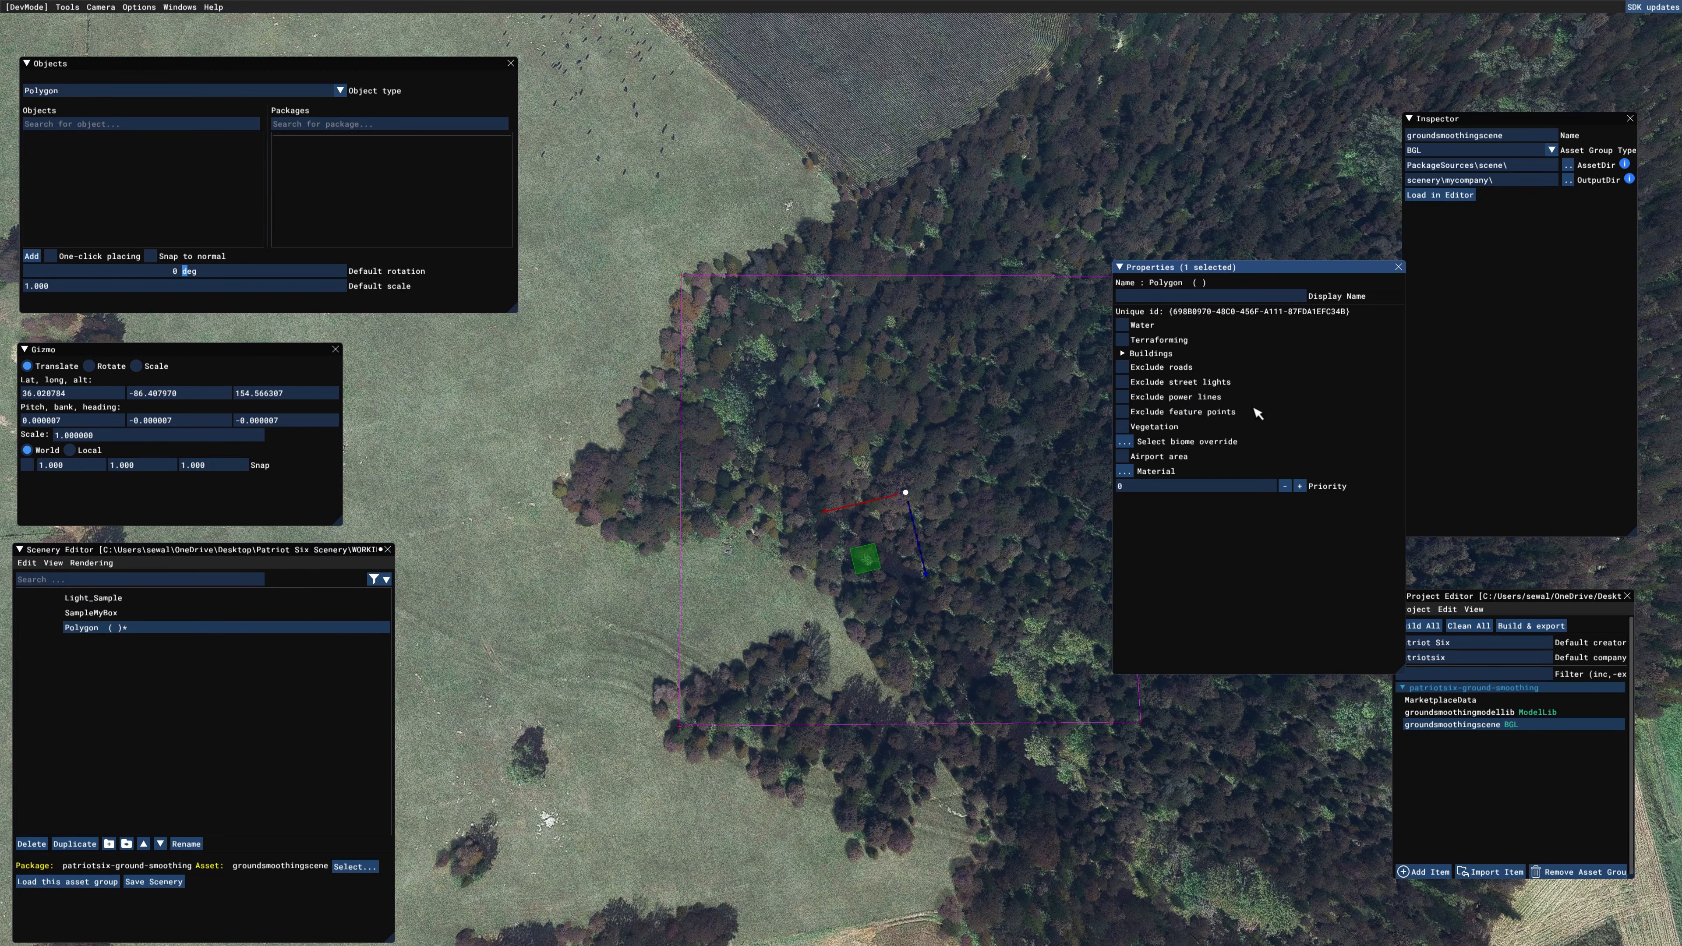
Step: Apply the Square_01_White material from the Asobo_Concrete tag to the forest polygon and close the Material Editor
{"action": "left_click_drag", "start_coordinate": [1259, 271], "coordinate": [1343, 212]}
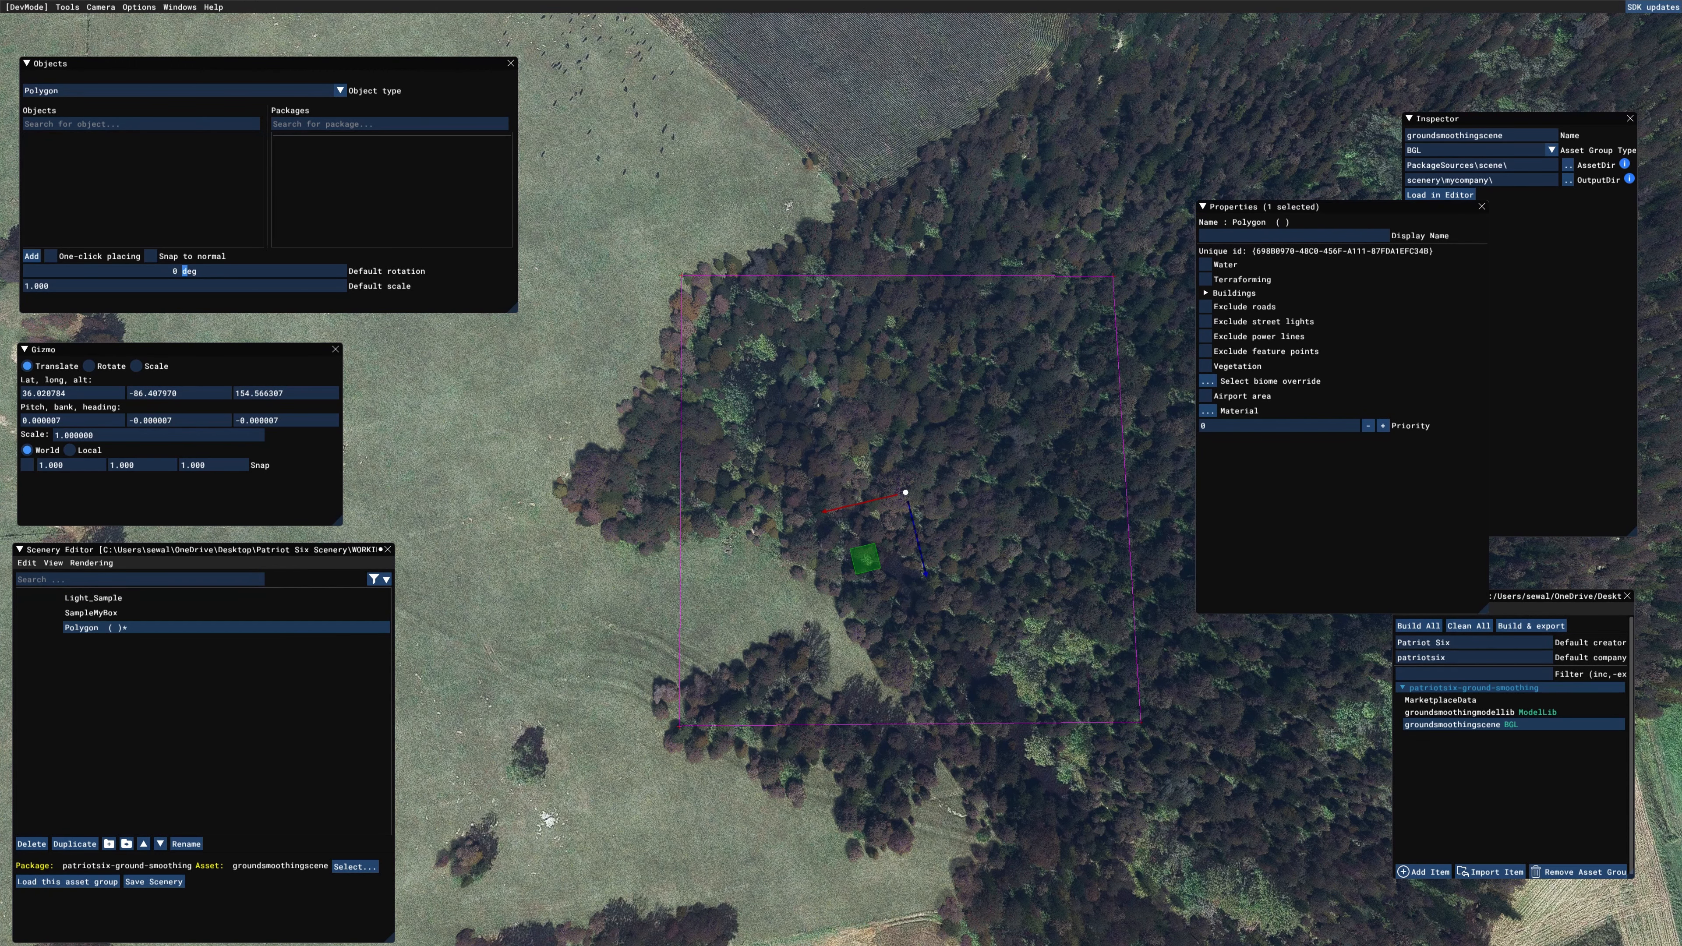
{"action": "left_click_drag", "start_coordinate": [1680, 471], "coordinate": [675, 459]}
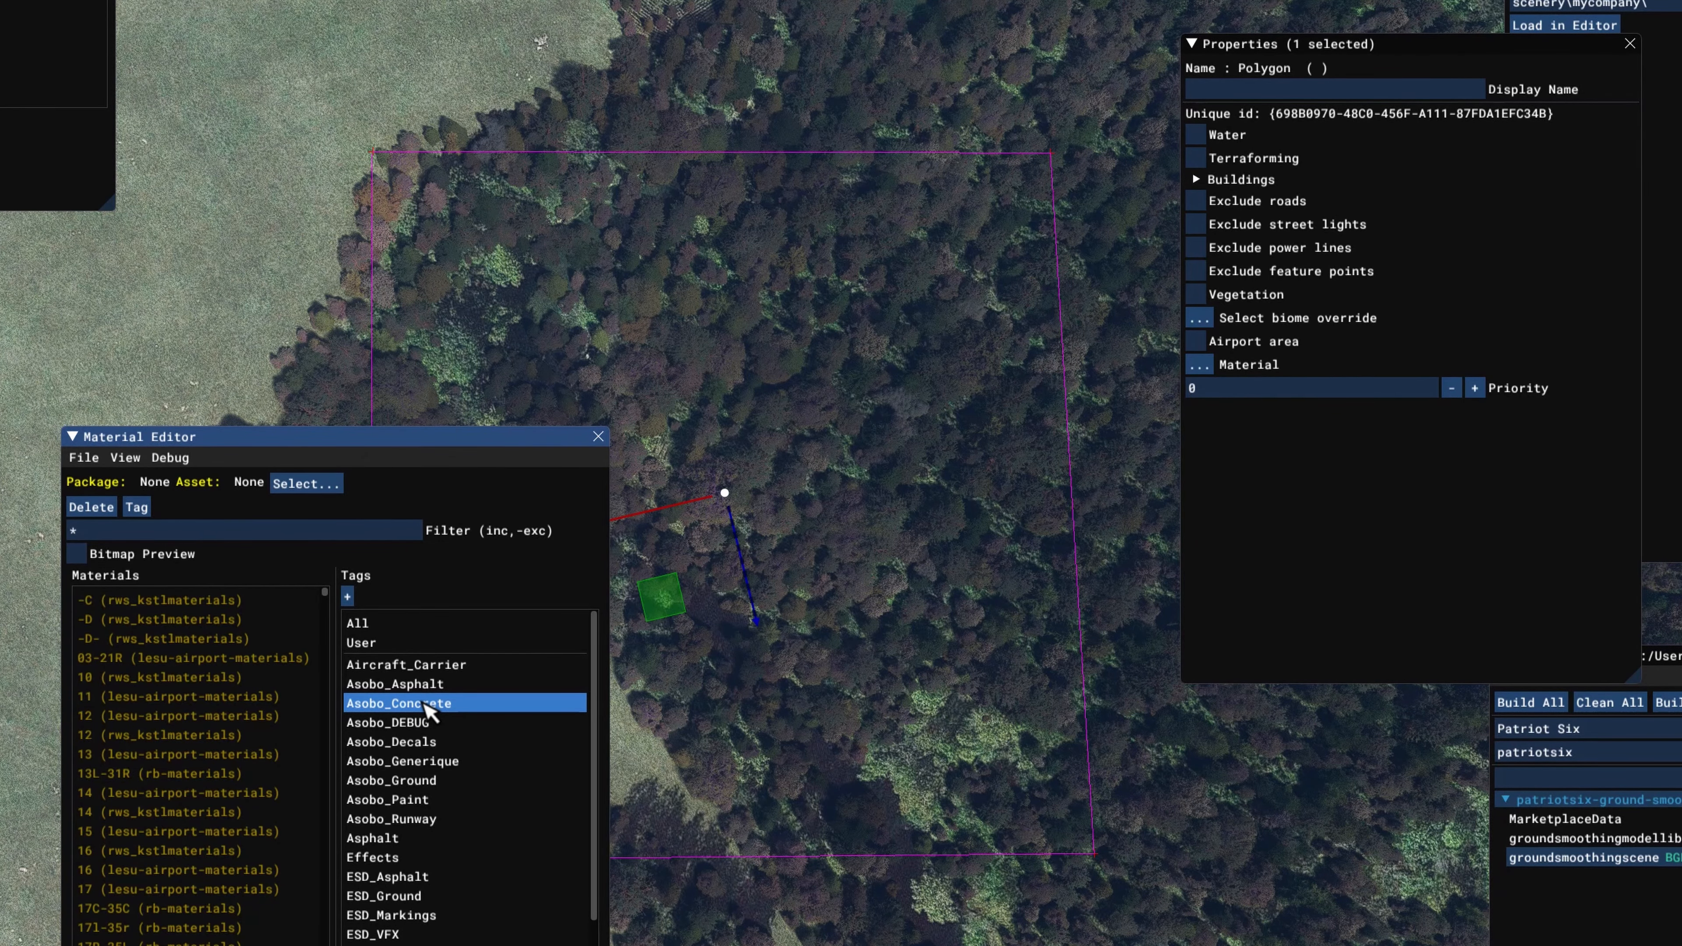
{"action": "left_click", "coordinate": [425, 704]}
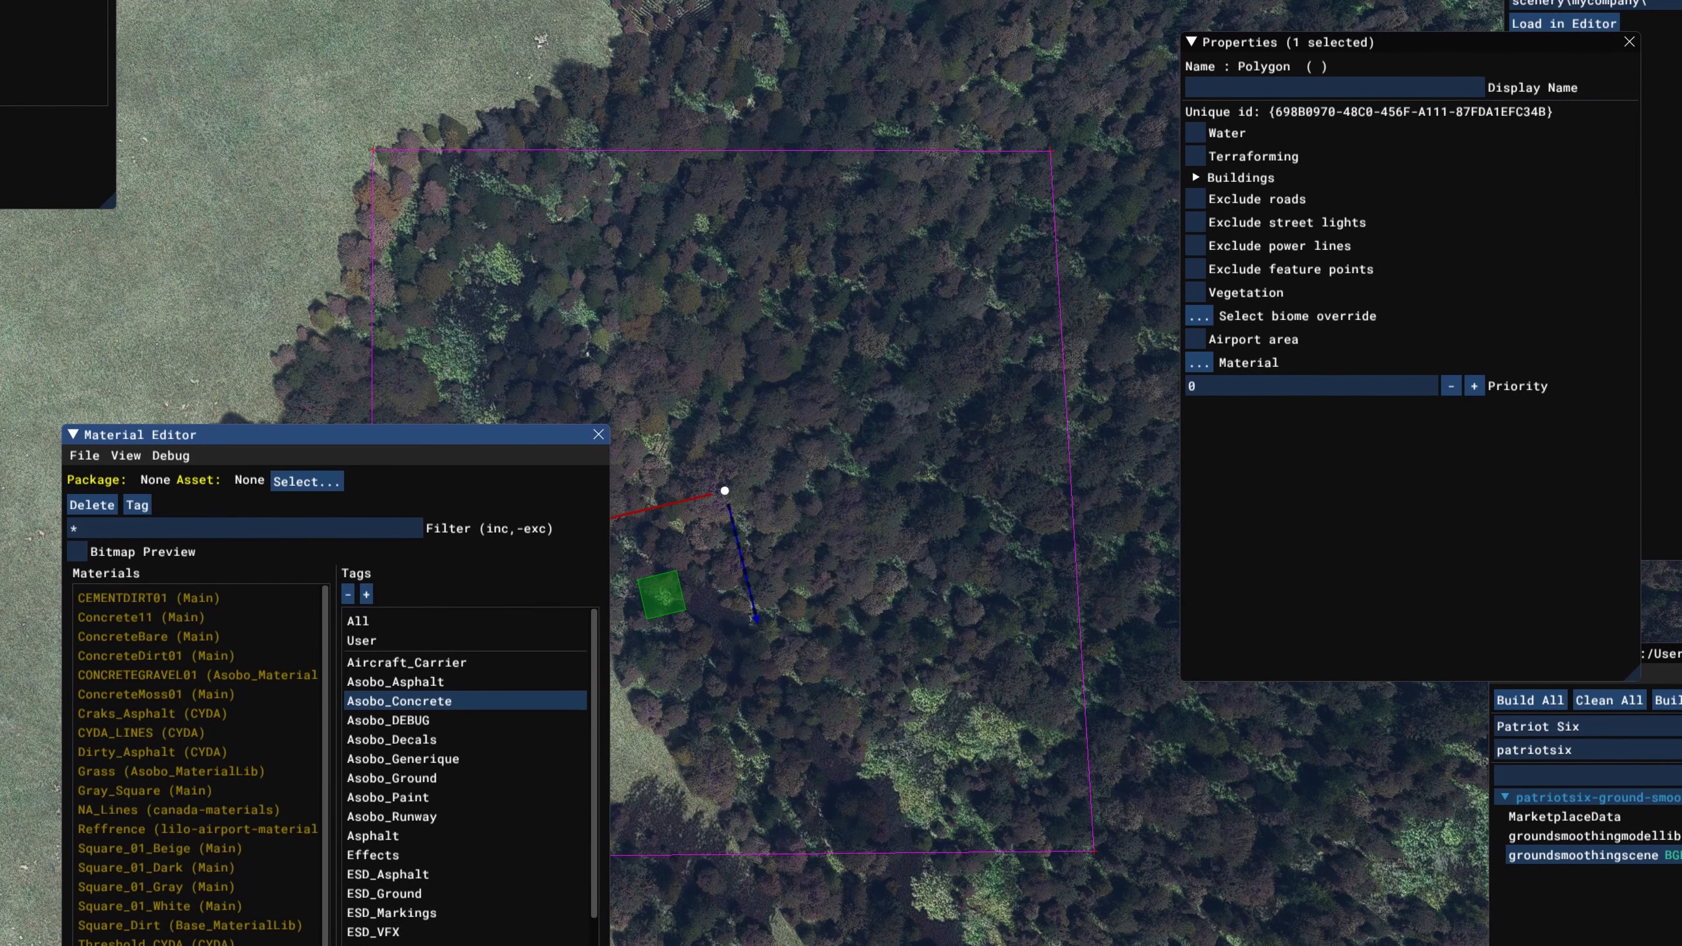
{"action": "left_click_drag", "start_coordinate": [381, 865], "coordinate": [1200, 362]}
{"action": "left_click", "coordinate": [599, 433]}
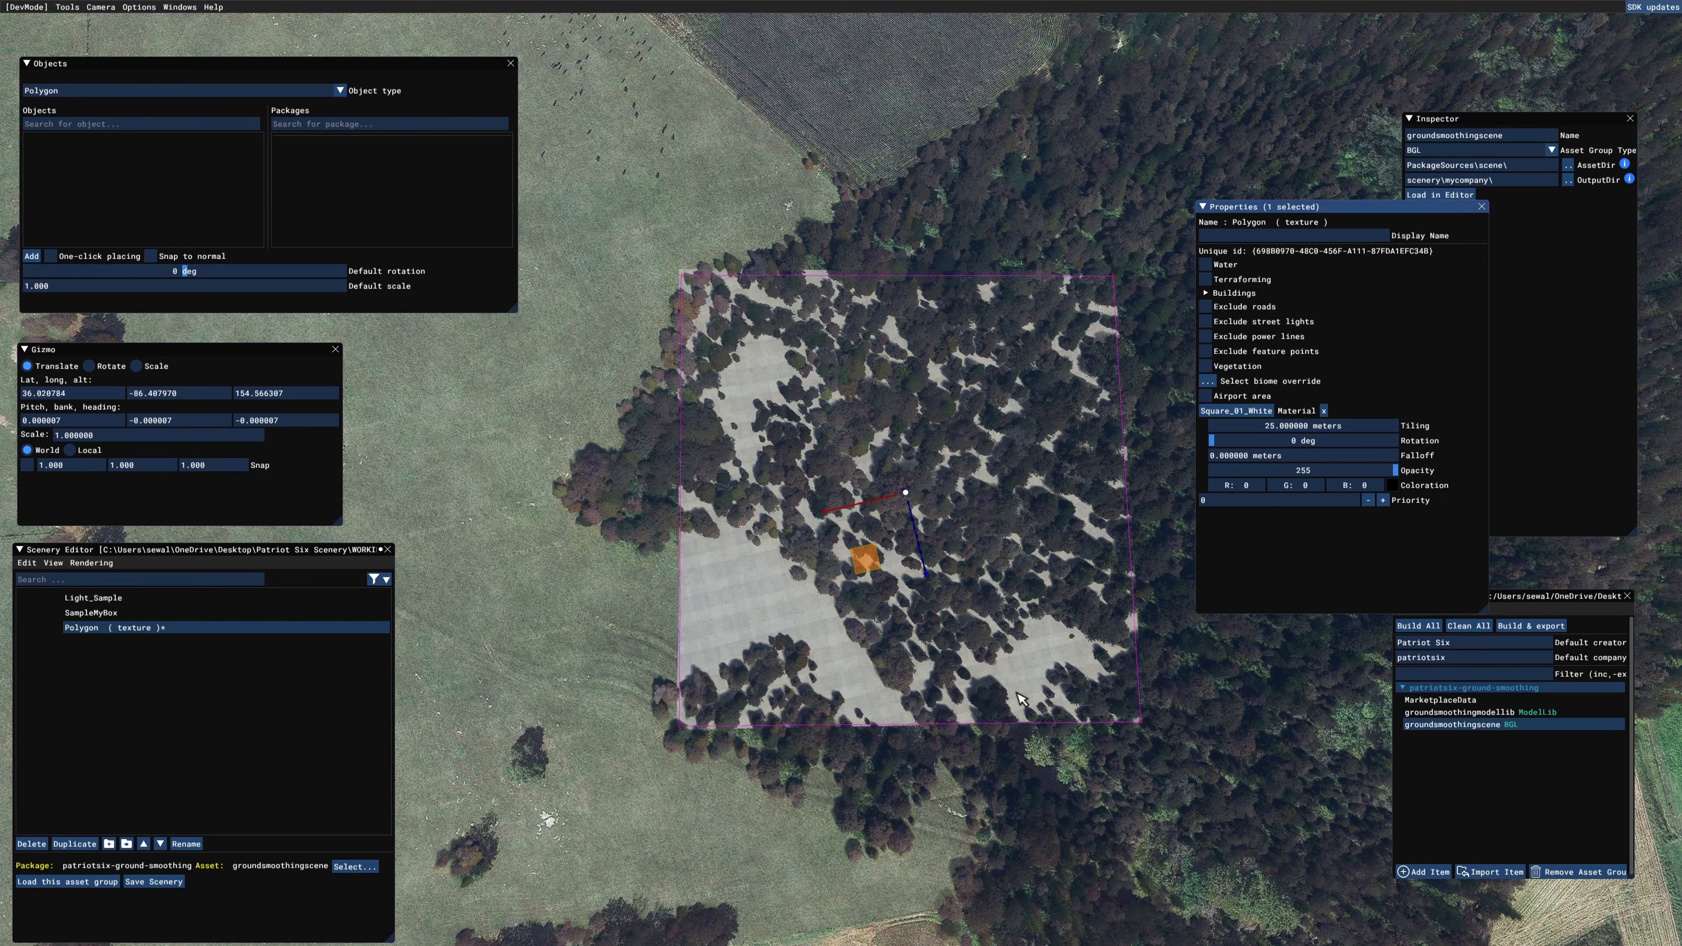
Step: Add a second Polygon object by tracing a larger outline around the textured polygon, extending beyond it into the surrounding trees and field
{"action": "left_click", "coordinate": [1163, 870]}
{"action": "scroll", "coordinate": [1166, 873], "scroll_direction": "down", "scroll_amount": 2}
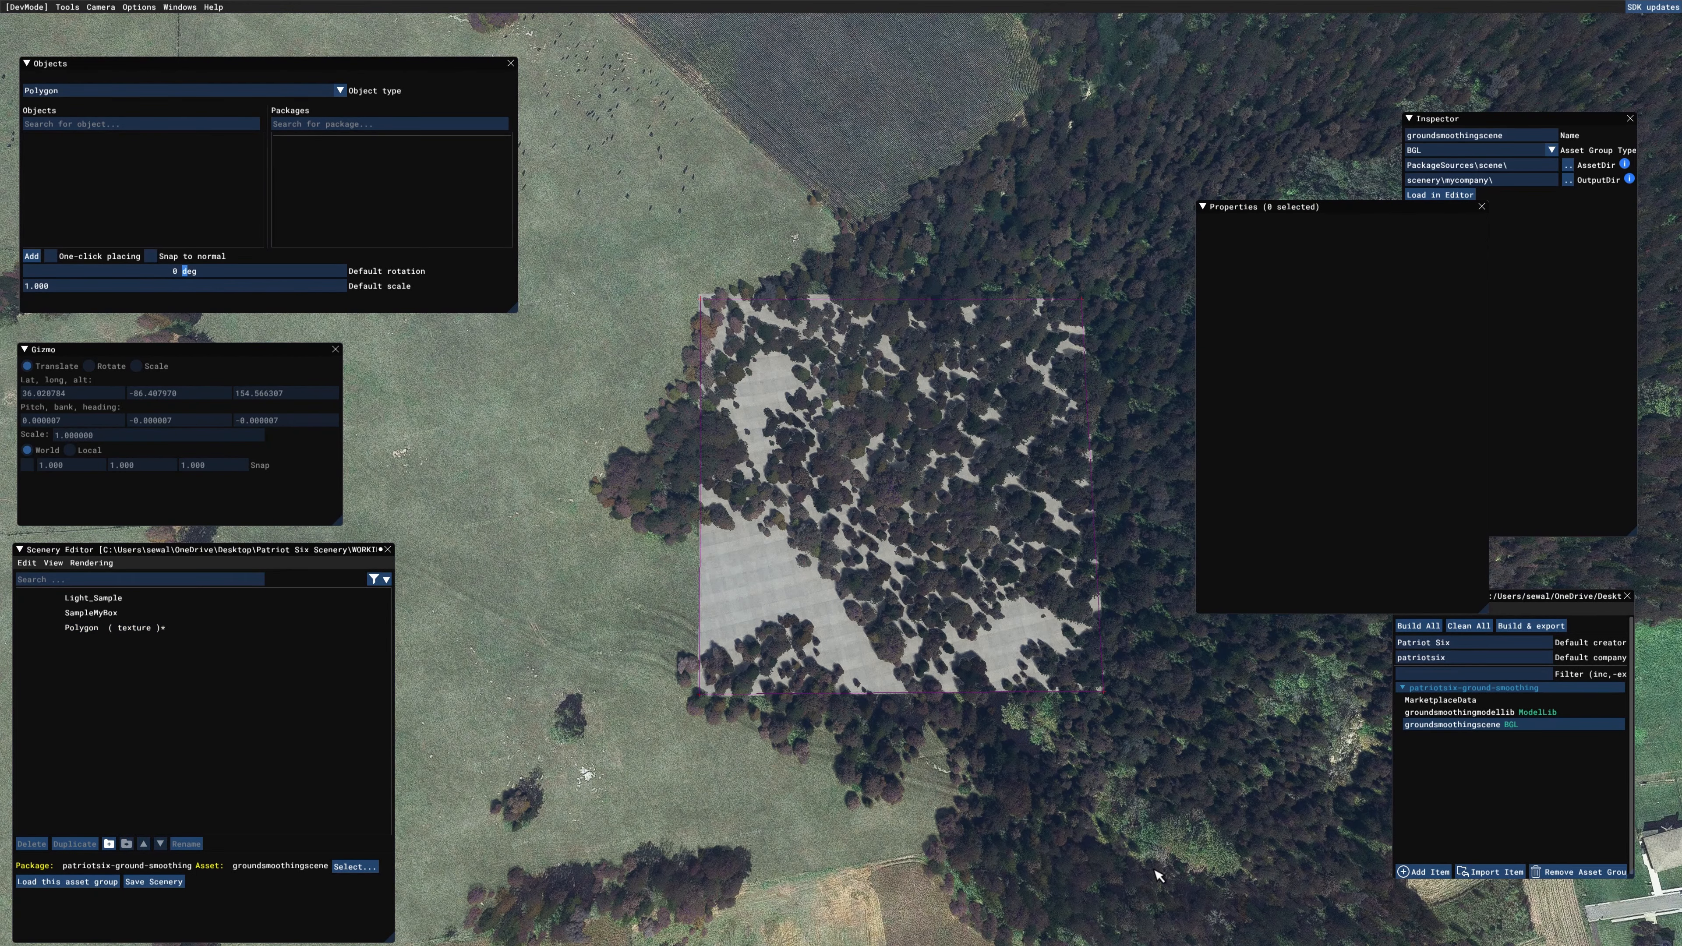
{"action": "key", "text": "d"}
{"action": "key", "text": "w"}
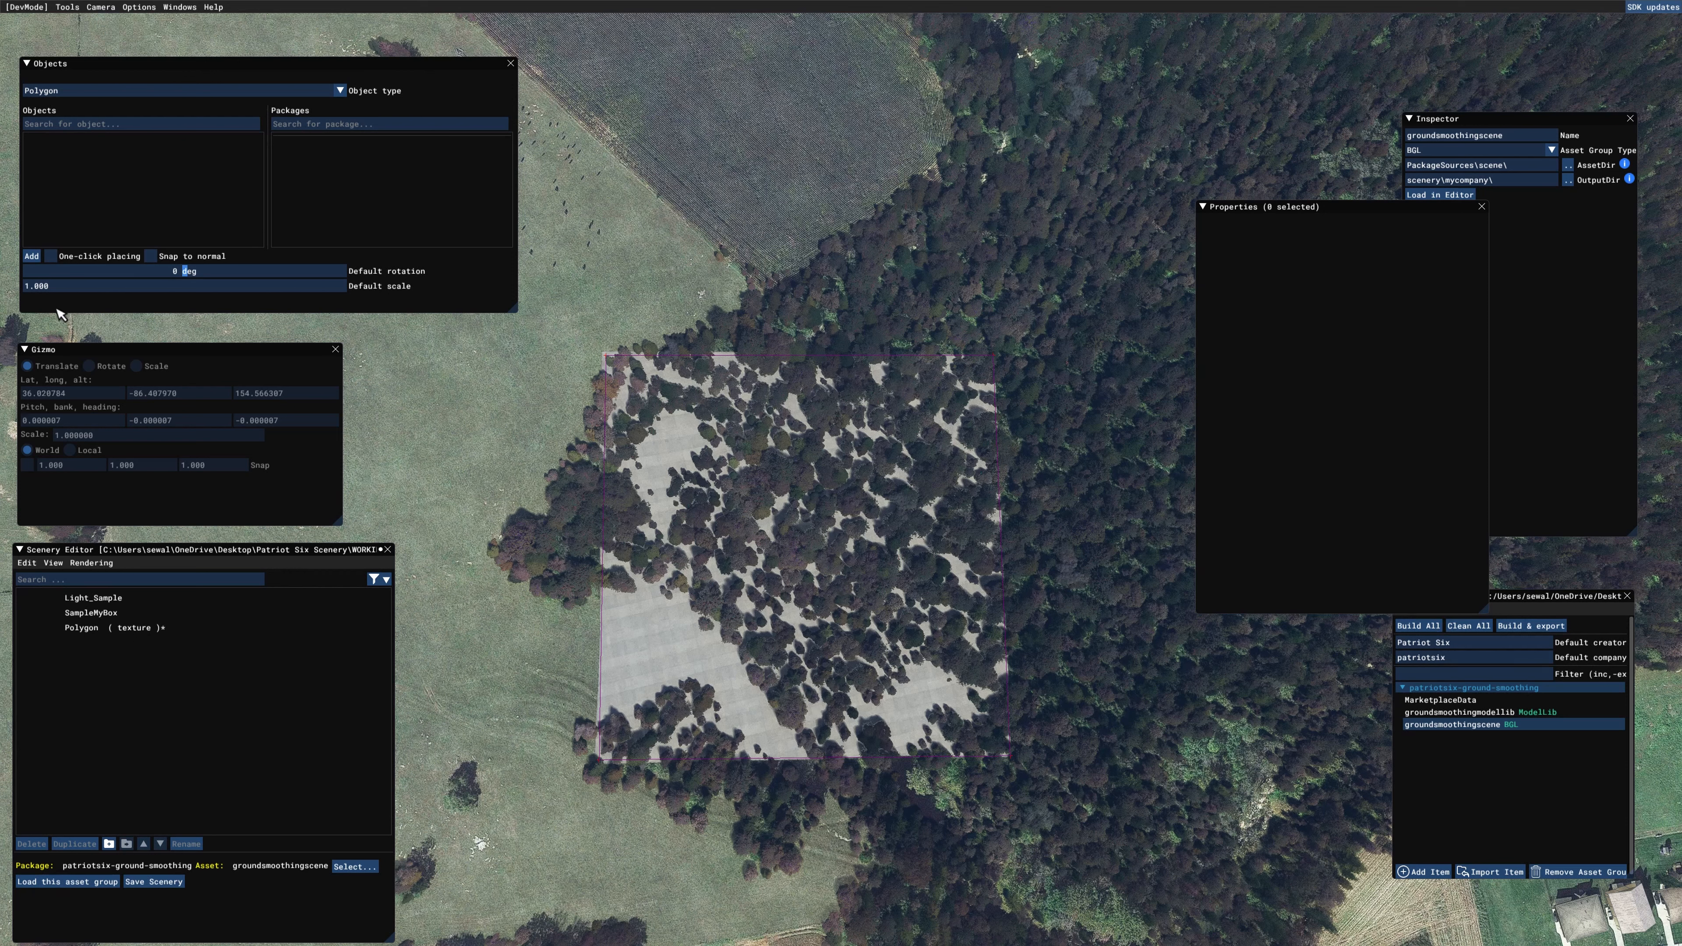
{"action": "left_click", "coordinate": [31, 256]}
{"action": "left_click", "coordinate": [603, 353]}
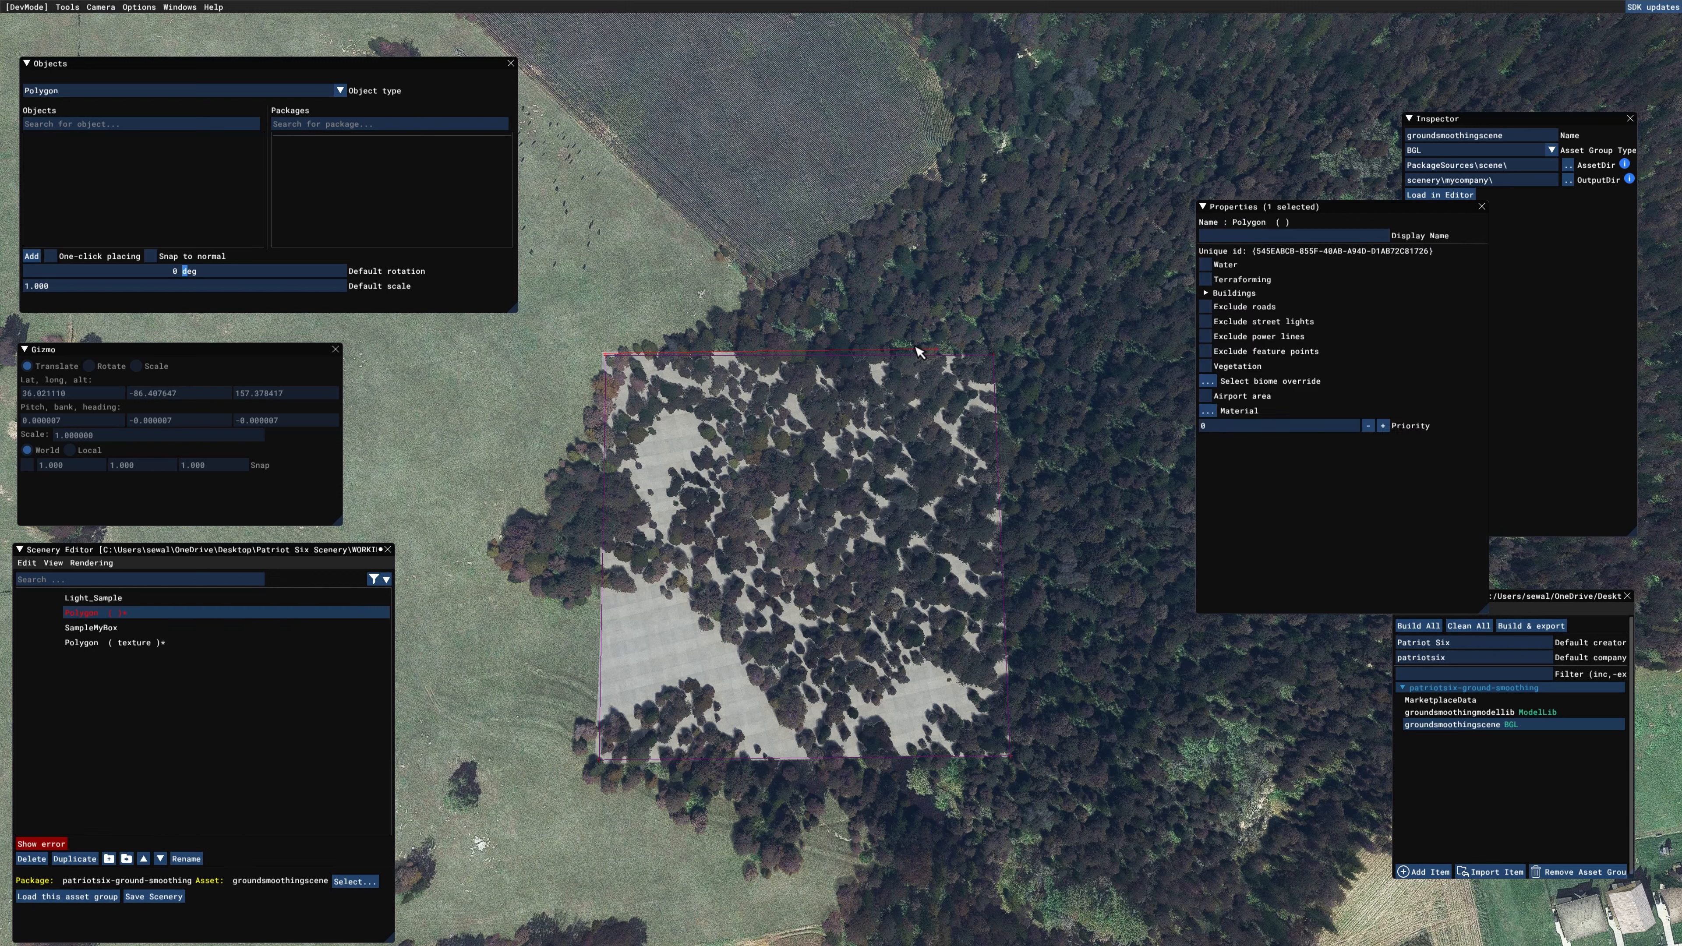
{"action": "left_click", "coordinate": [666, 332]}
{"action": "left_click", "coordinate": [991, 317]}
{"action": "left_click", "coordinate": [1044, 384]}
{"action": "left_click", "coordinate": [1062, 689]}
{"action": "left_click", "coordinate": [1026, 871]}
{"action": "left_click", "coordinate": [827, 866]}
{"action": "left_click", "coordinate": [559, 822]}
{"action": "left_click", "coordinate": [441, 564]}
{"action": "left_click", "coordinate": [455, 544]}
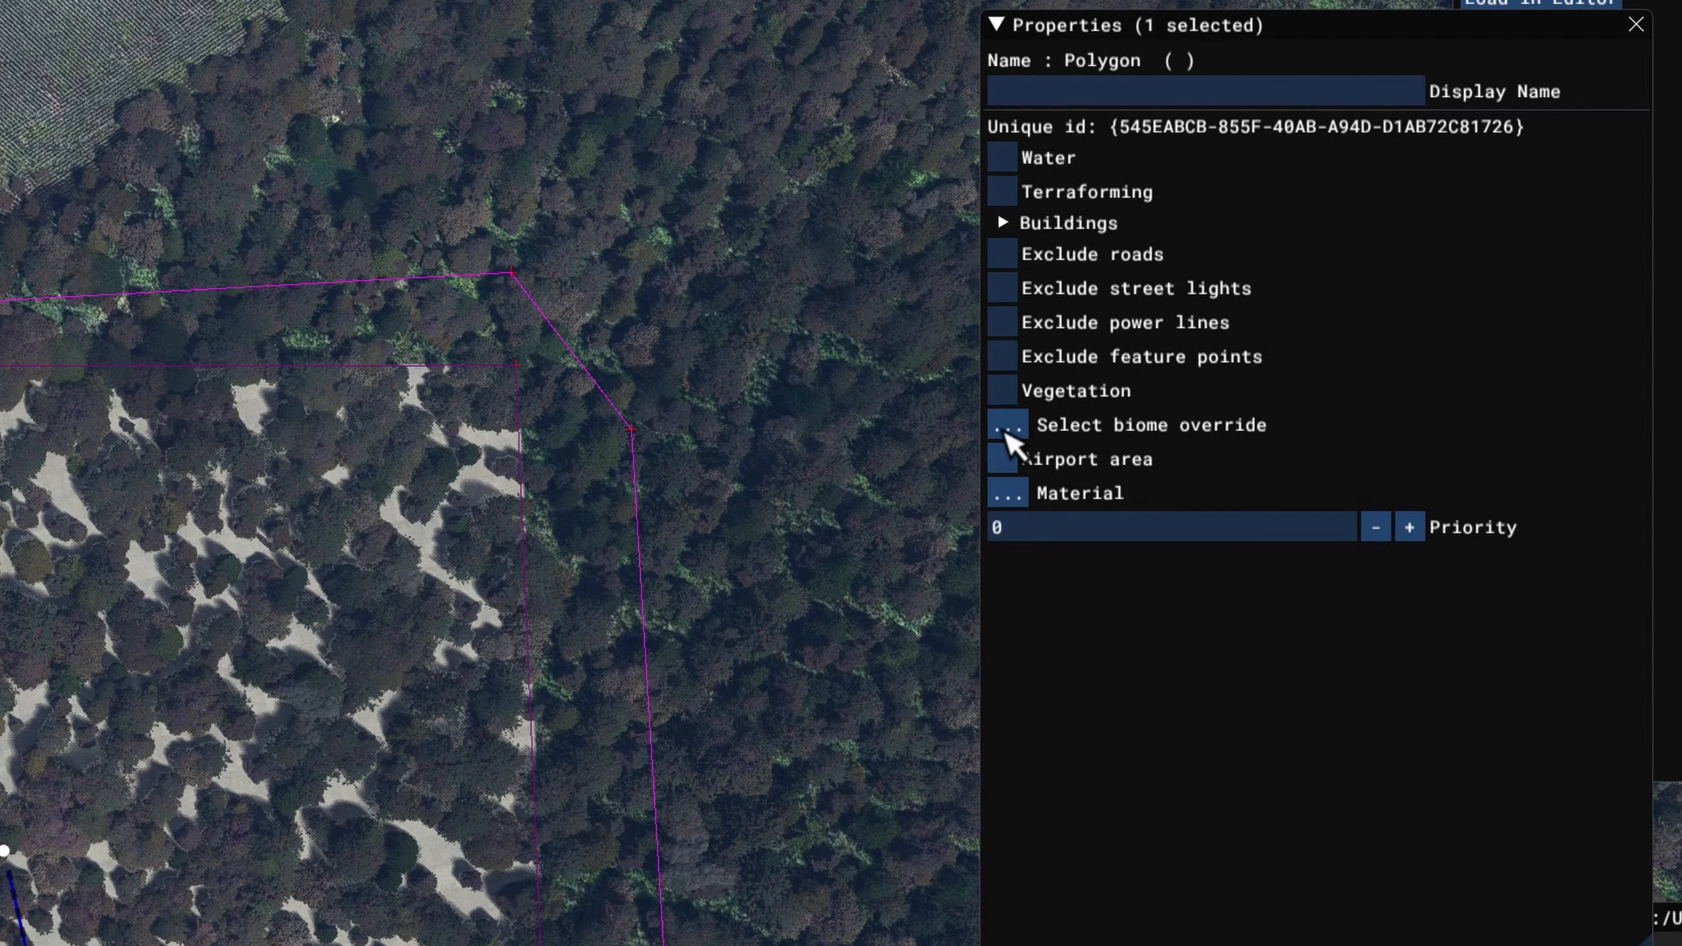
Step: Enable Vegetation on the larger polygon and set its vegetation scale to 0 to clear the trees inside it
{"action": "left_click", "coordinate": [1001, 390]}
{"action": "left_click_drag", "start_coordinate": [1162, 427], "coordinate": [867, 464]}
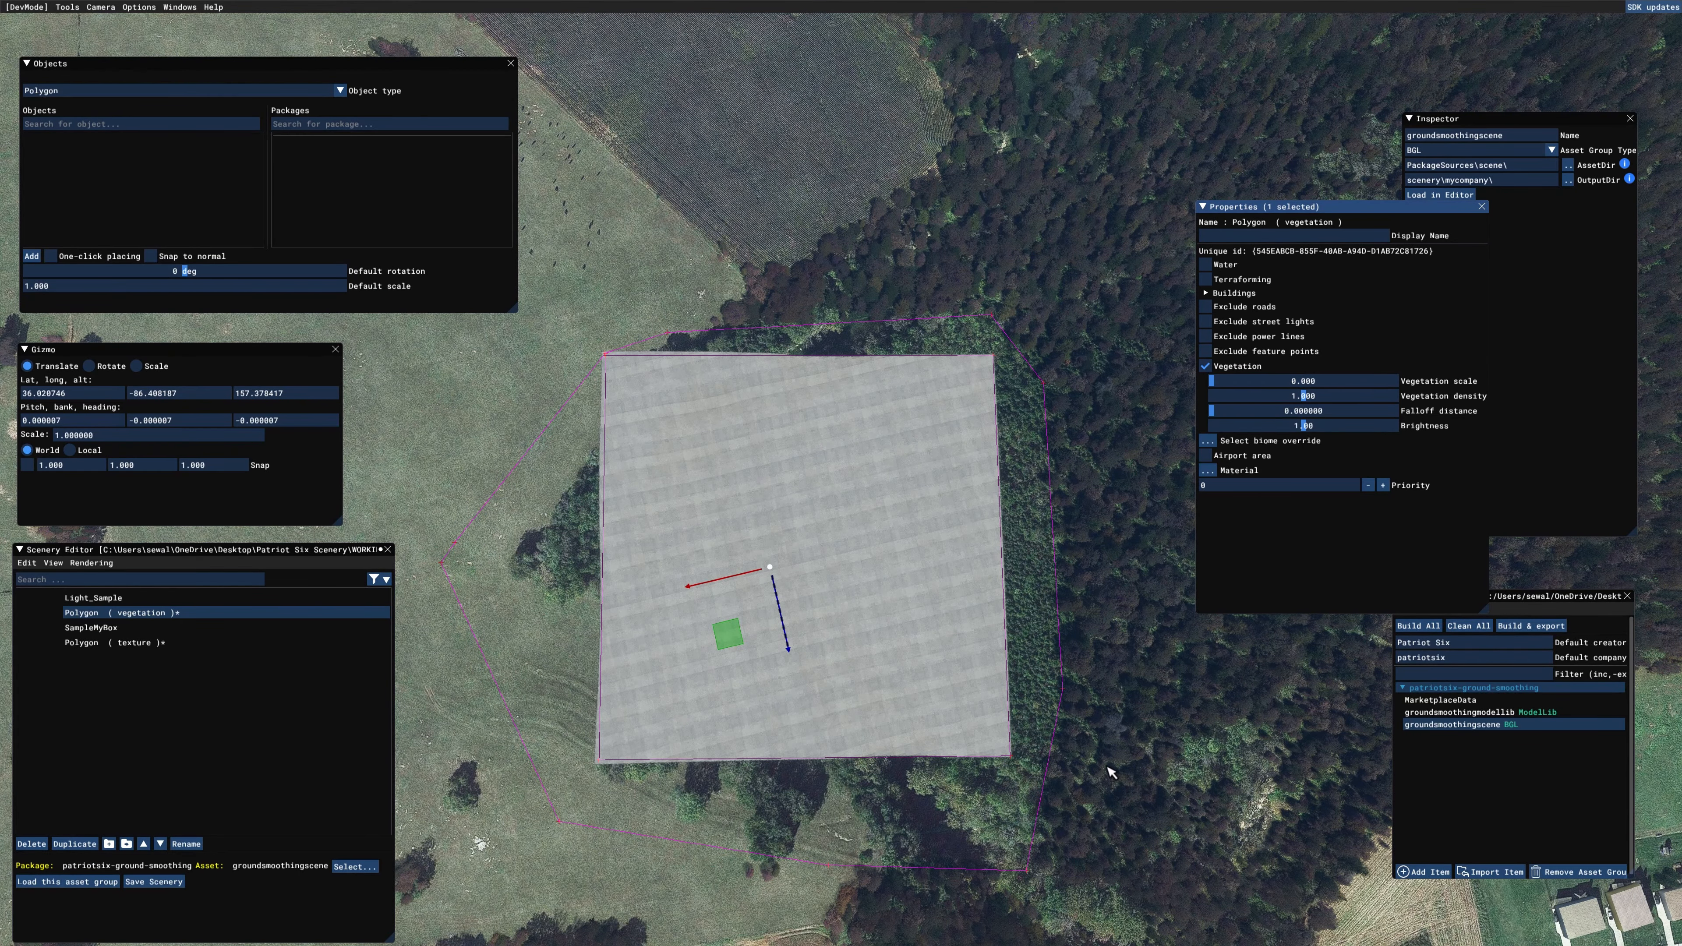
Step: Examine the terrain beneath the textured polygon from low and high oblique angles to judge how uneven the ground is
{"action": "middle_click_drag", "start_coordinate": [1007, 853], "coordinate": [1007, 655]}
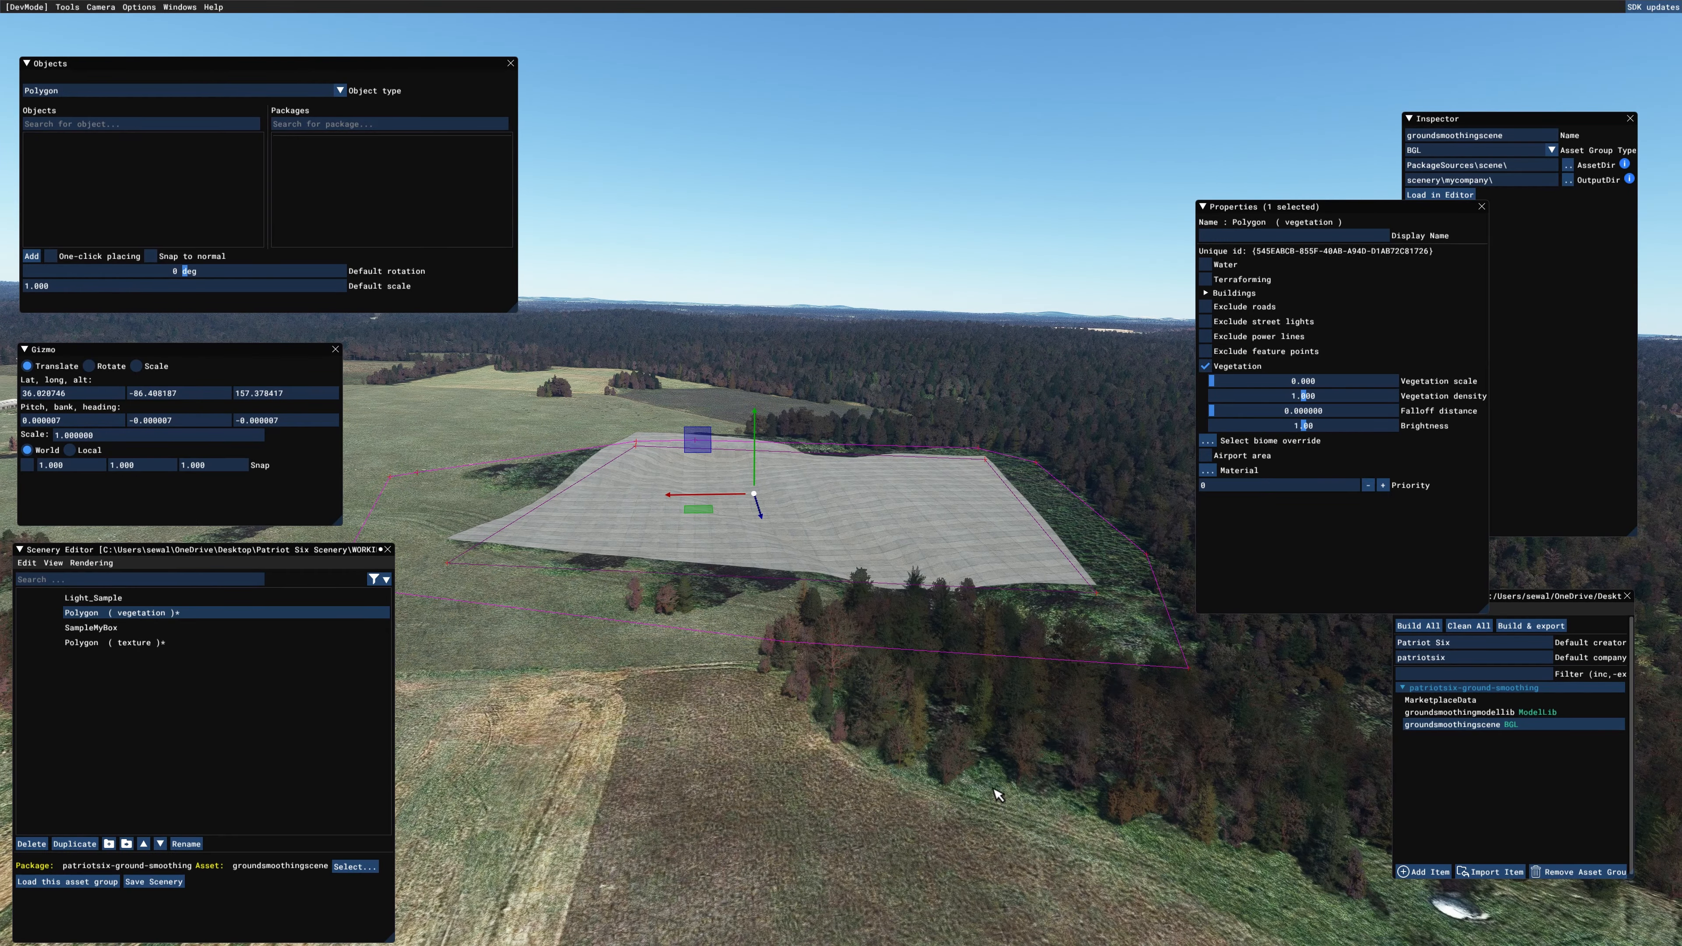
{"action": "scroll", "coordinate": [996, 792], "scroll_direction": "up", "scroll_amount": 3}
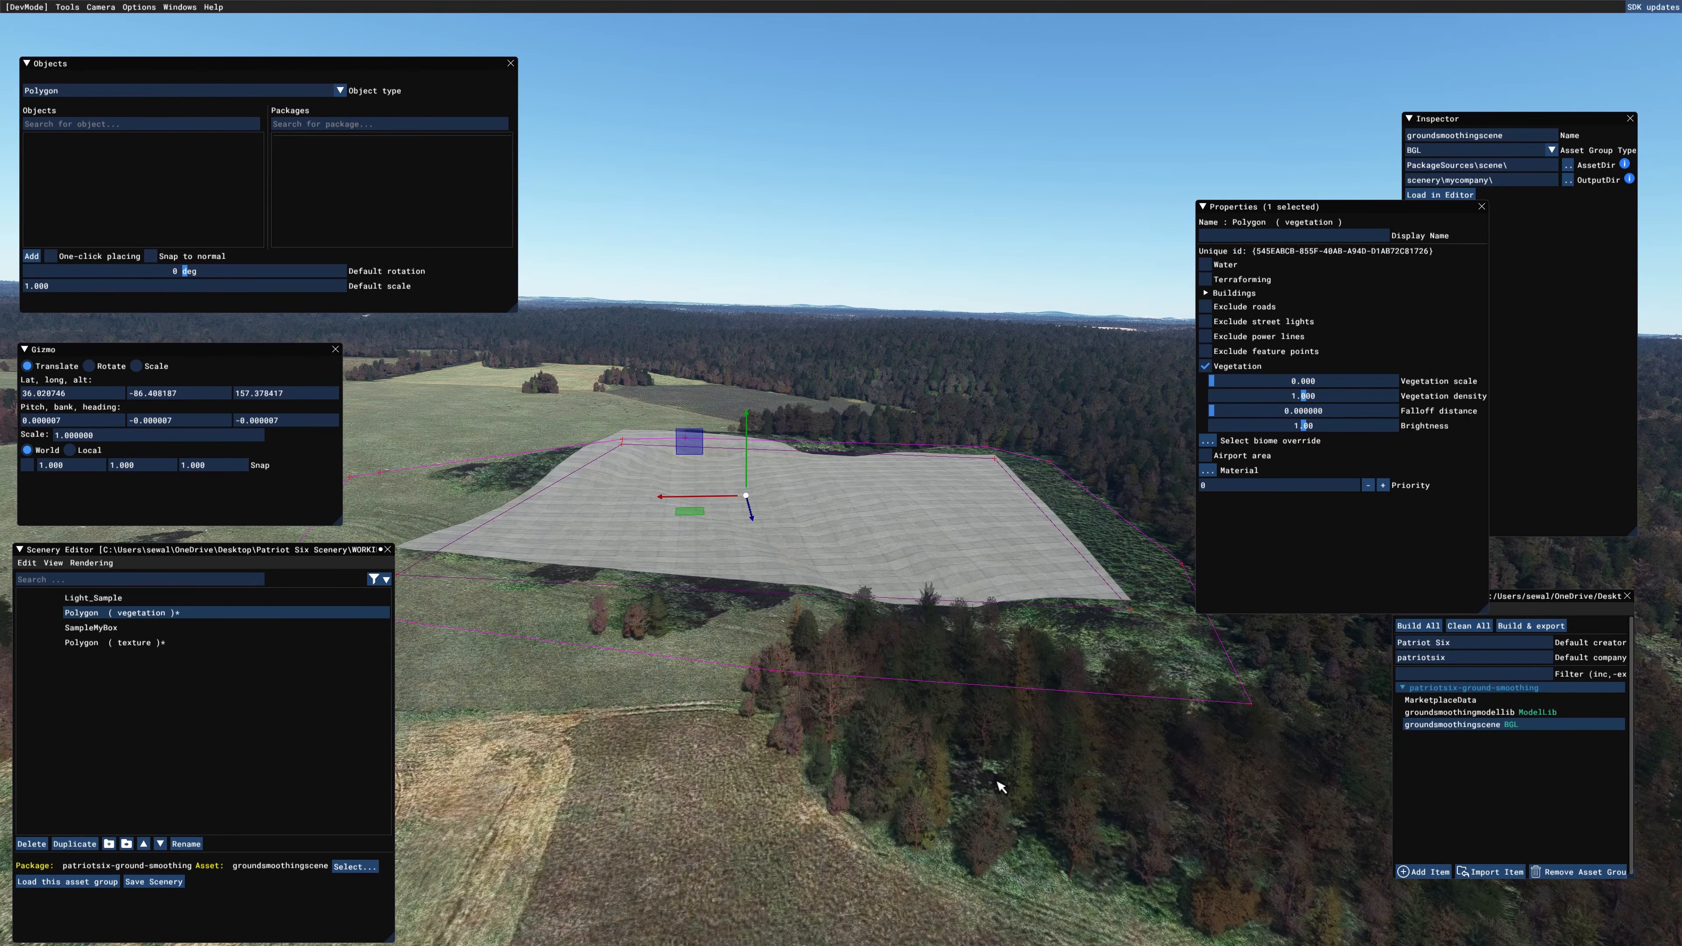
{"action": "scroll", "coordinate": [969, 755], "scroll_direction": "up", "scroll_amount": 3}
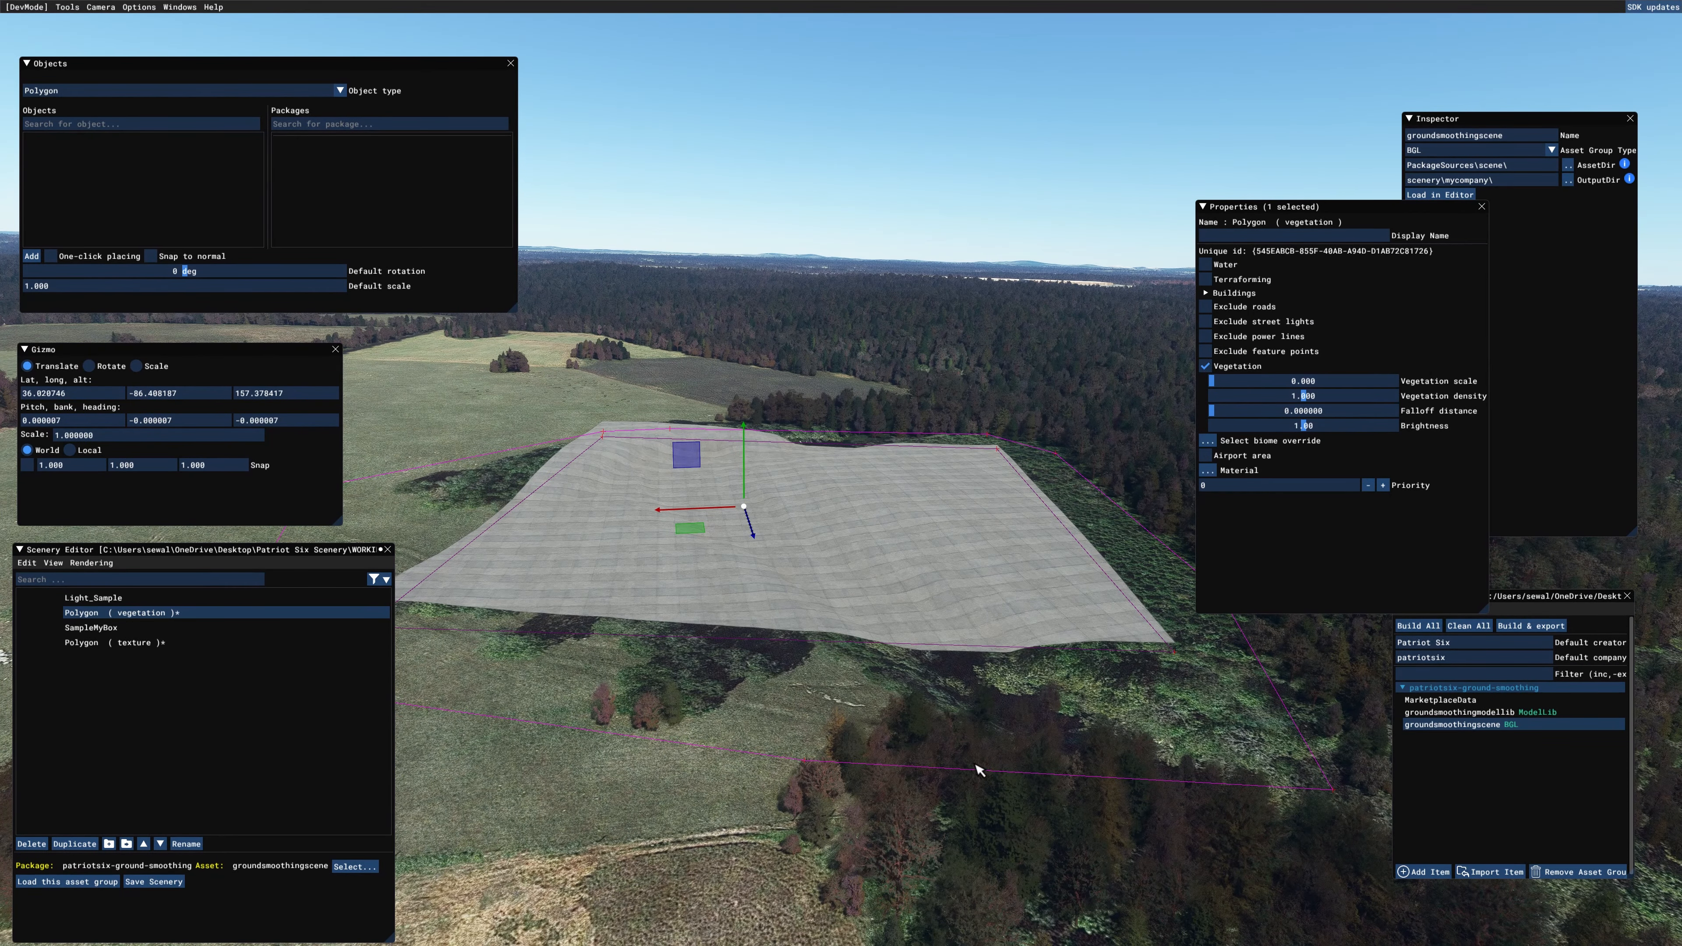
{"action": "mouse_move", "coordinate": [983, 716]}
{"action": "middle_mouse_down"}
{"action": "mouse_move", "coordinate": [981, 831]}
{"action": "mouse_move", "coordinate": [991, 719]}
{"action": "middle_mouse_up"}
{"action": "scroll", "coordinate": [989, 788], "scroll_direction": "down", "scroll_amount": 1}
{"action": "scroll", "coordinate": [991, 788], "scroll_direction": "down", "scroll_amount": 2}
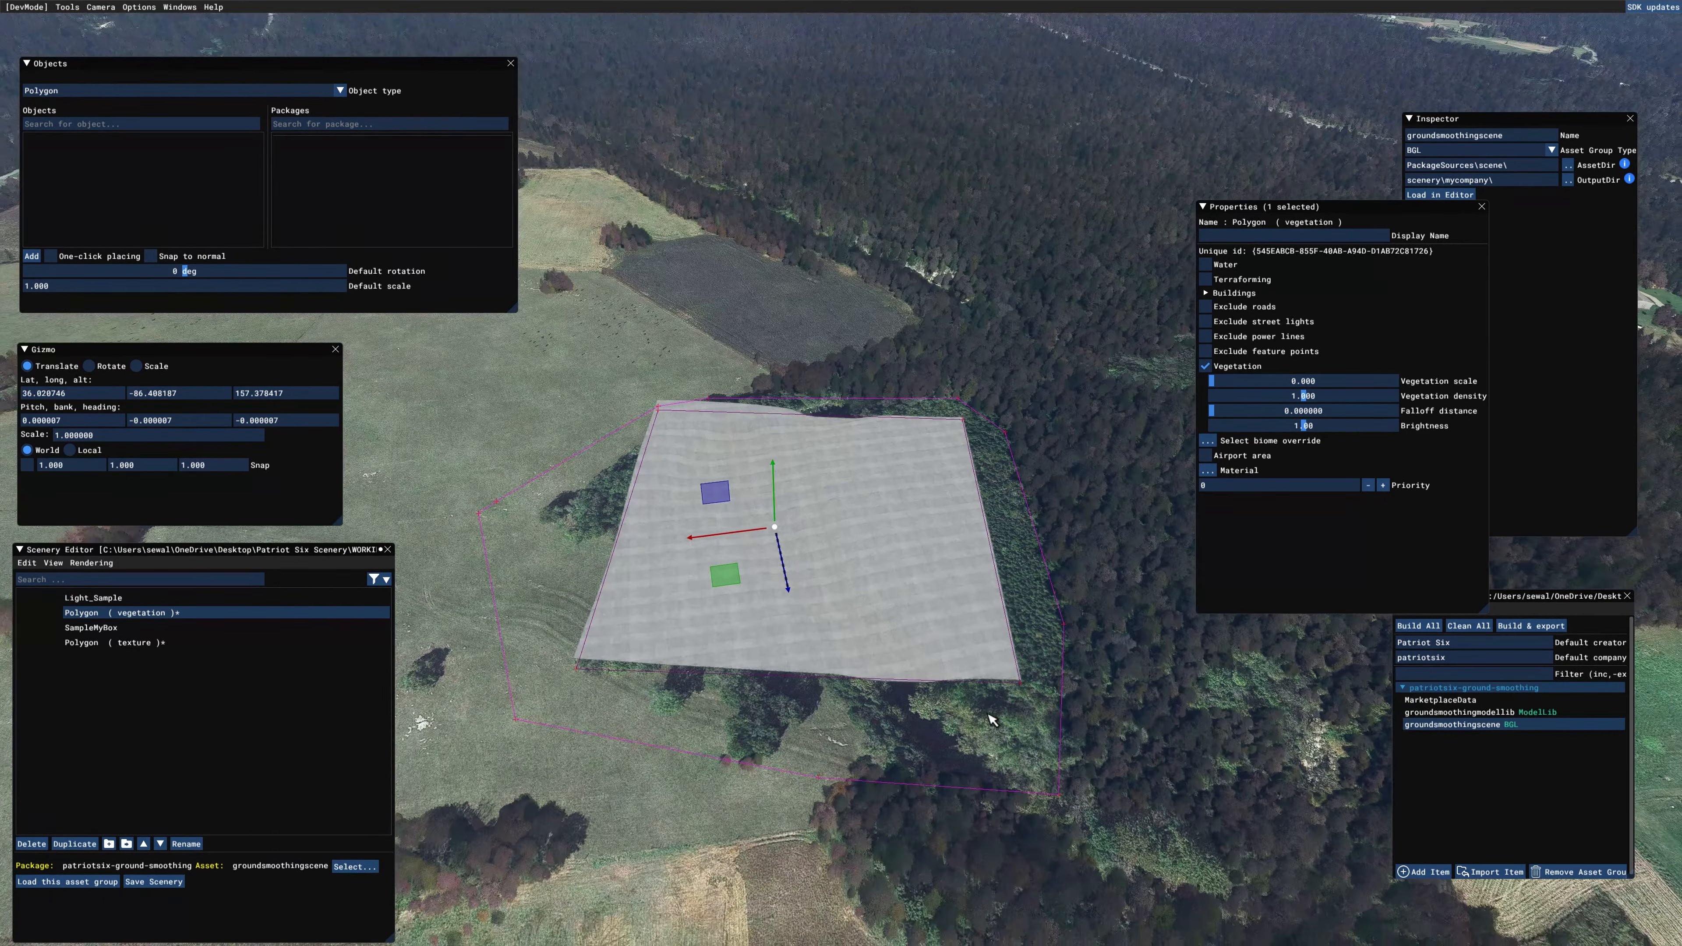
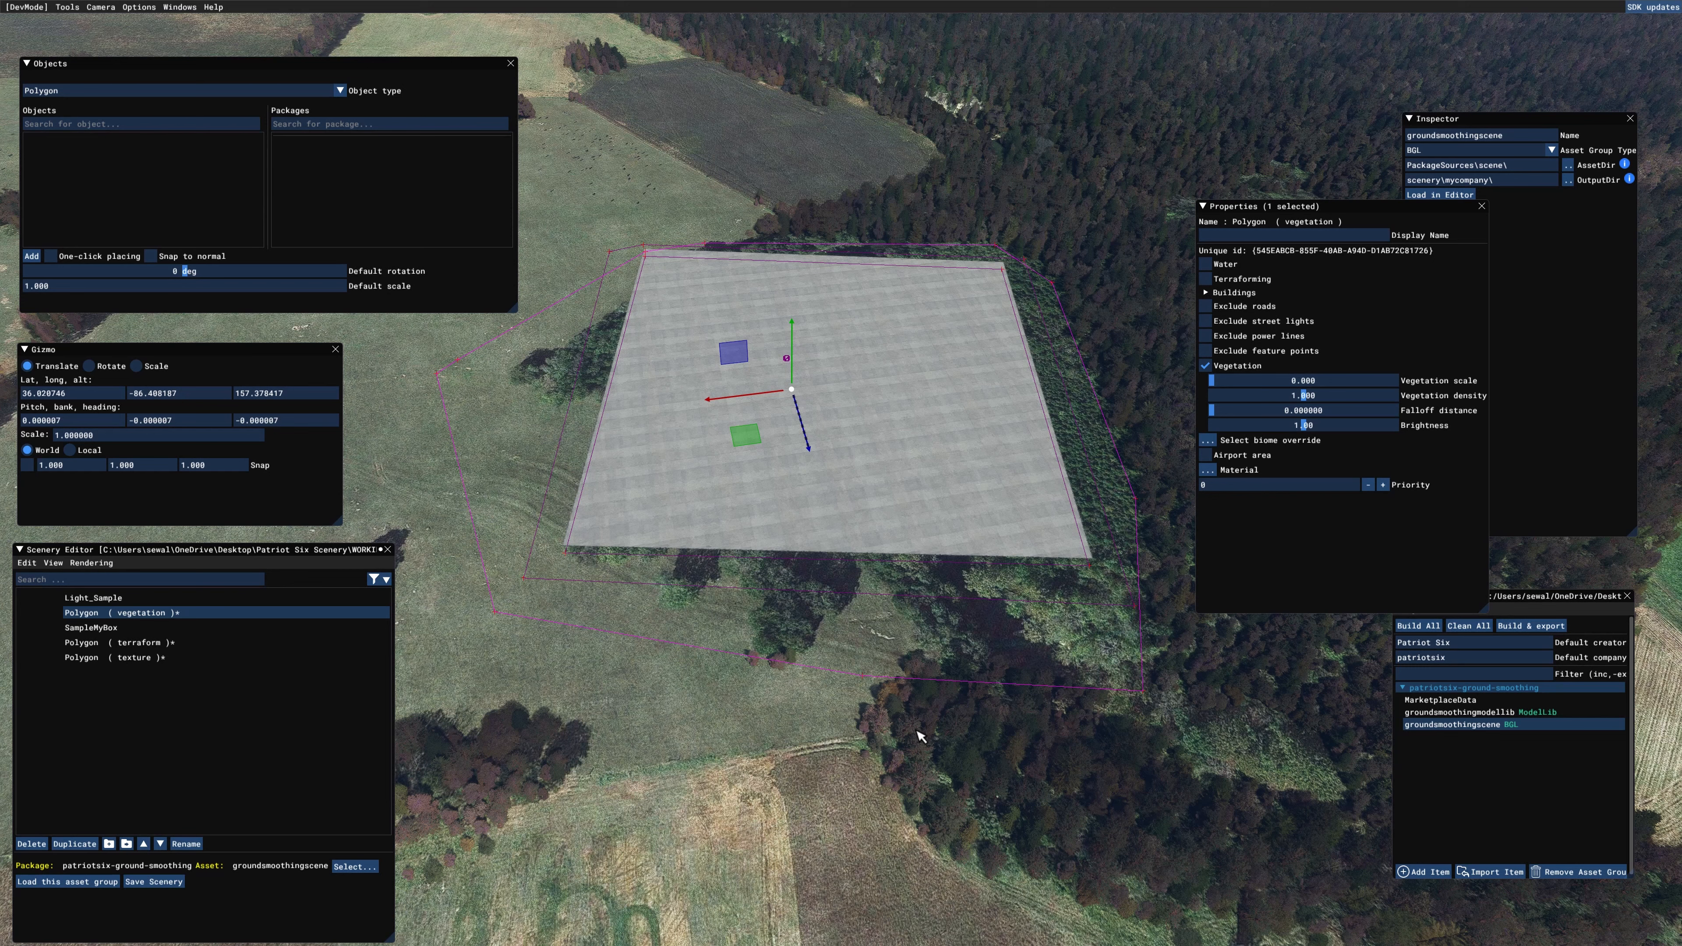
Step: Save the scenery, build the patriotsix-ground-smoothing package and close the build console
{"action": "middle_click_drag", "start_coordinate": [951, 777], "coordinate": [950, 790]}
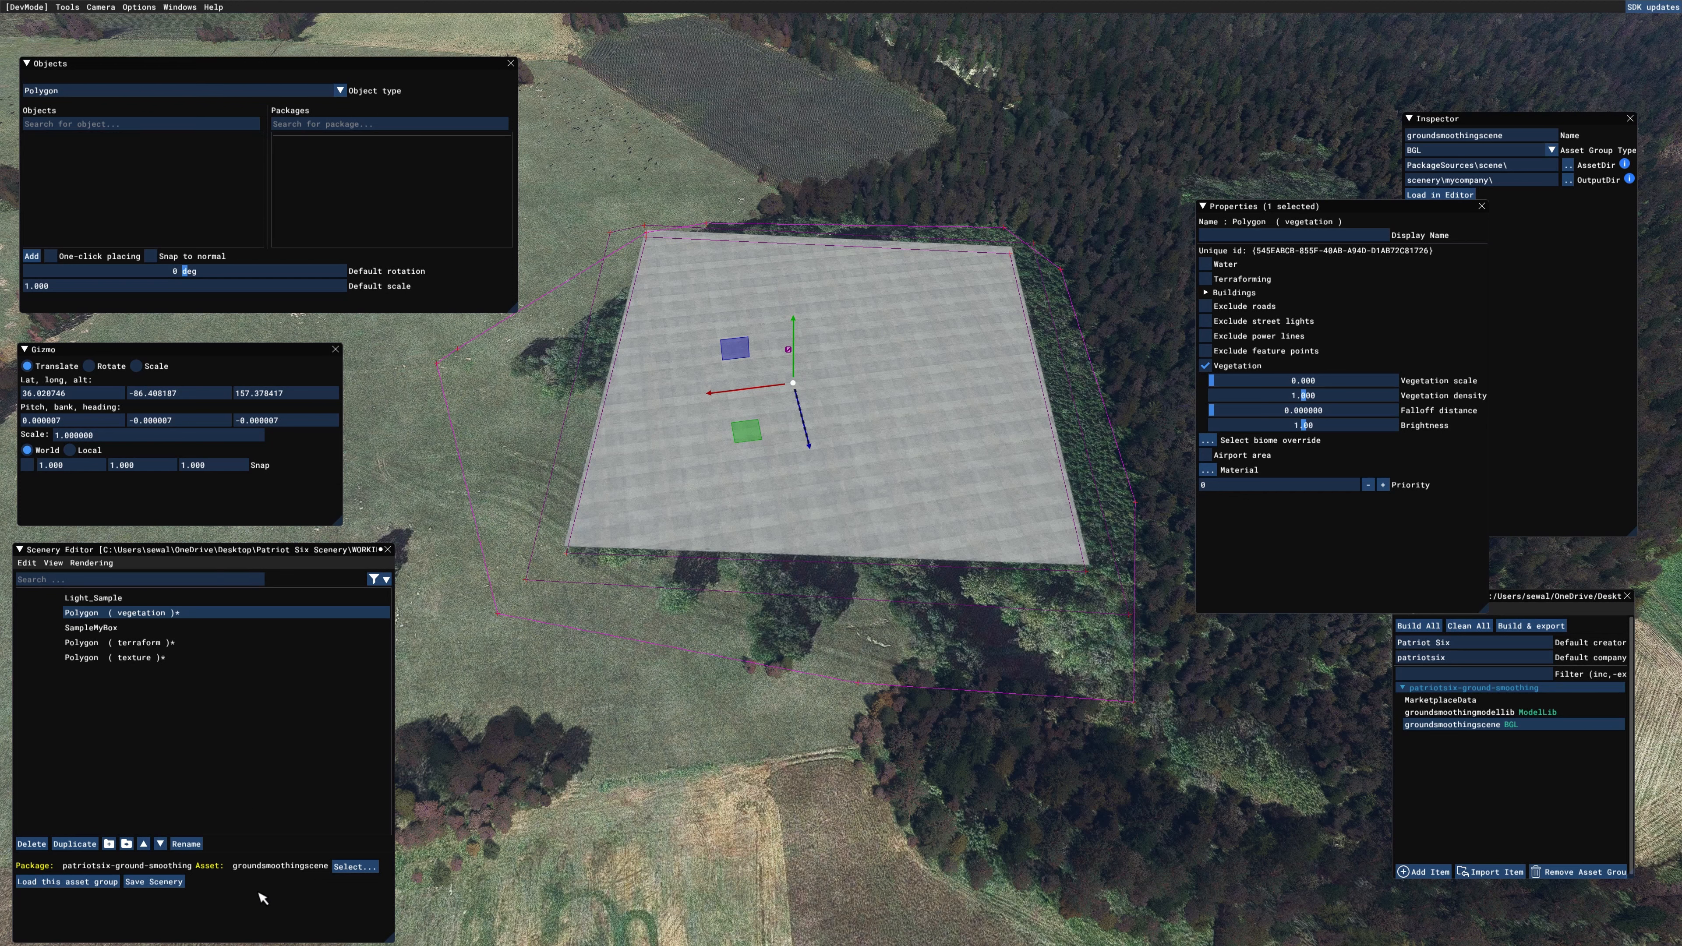
{"action": "left_click", "coordinate": [170, 883]}
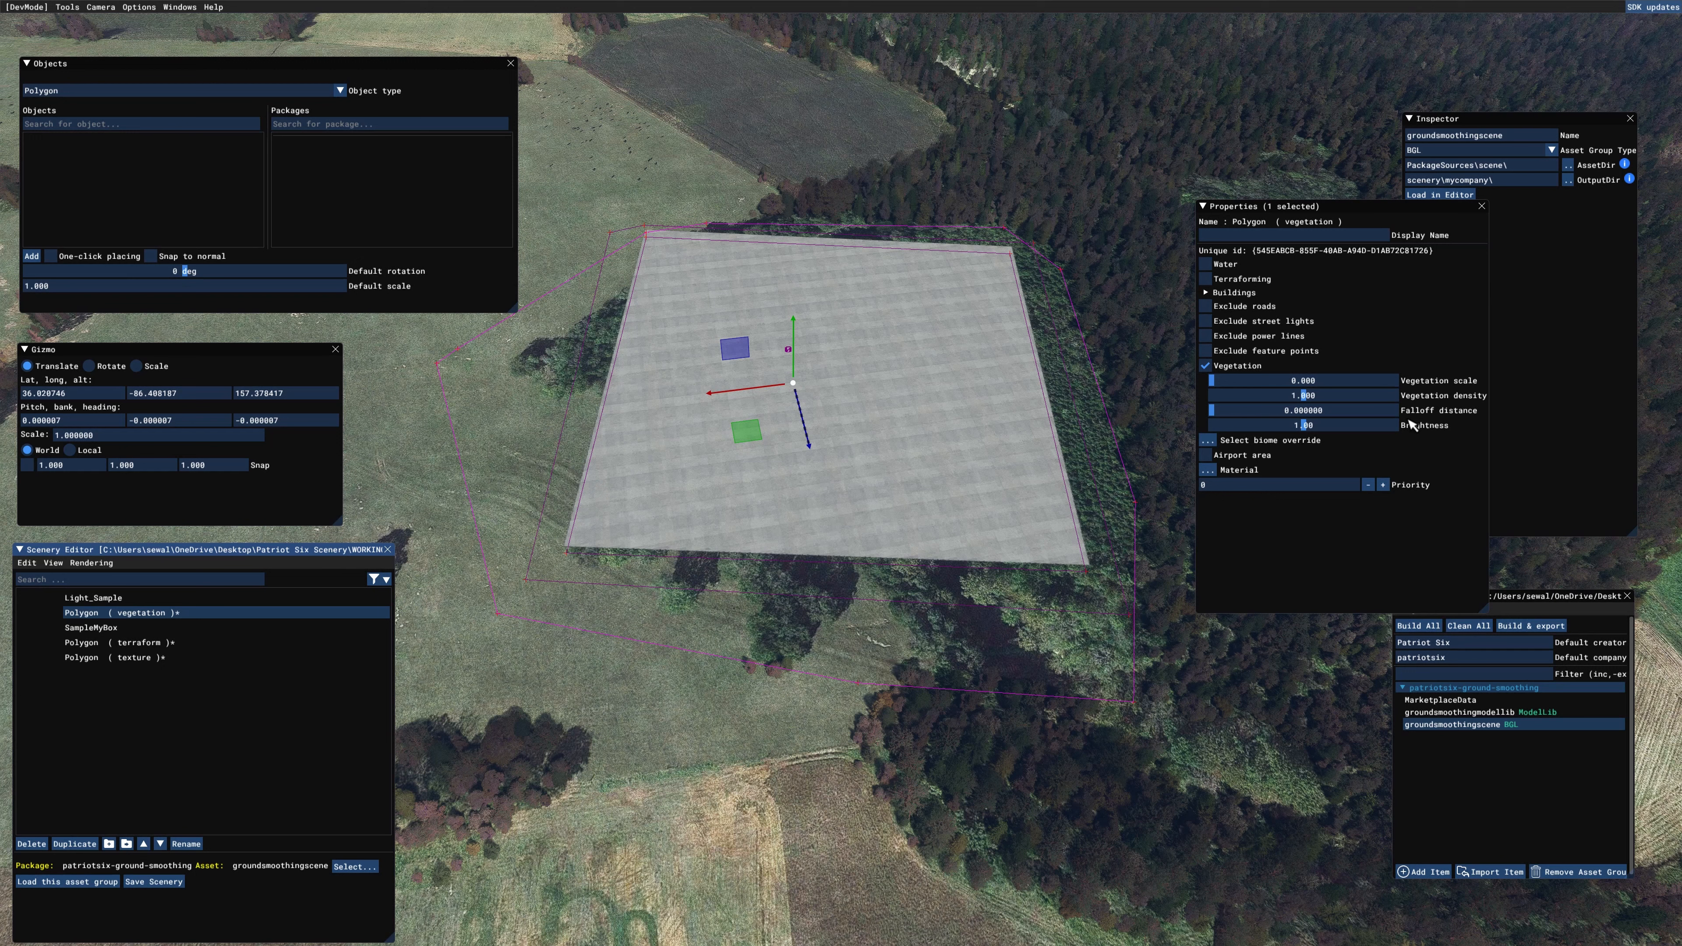
{"action": "left_click", "coordinate": [1481, 206]}
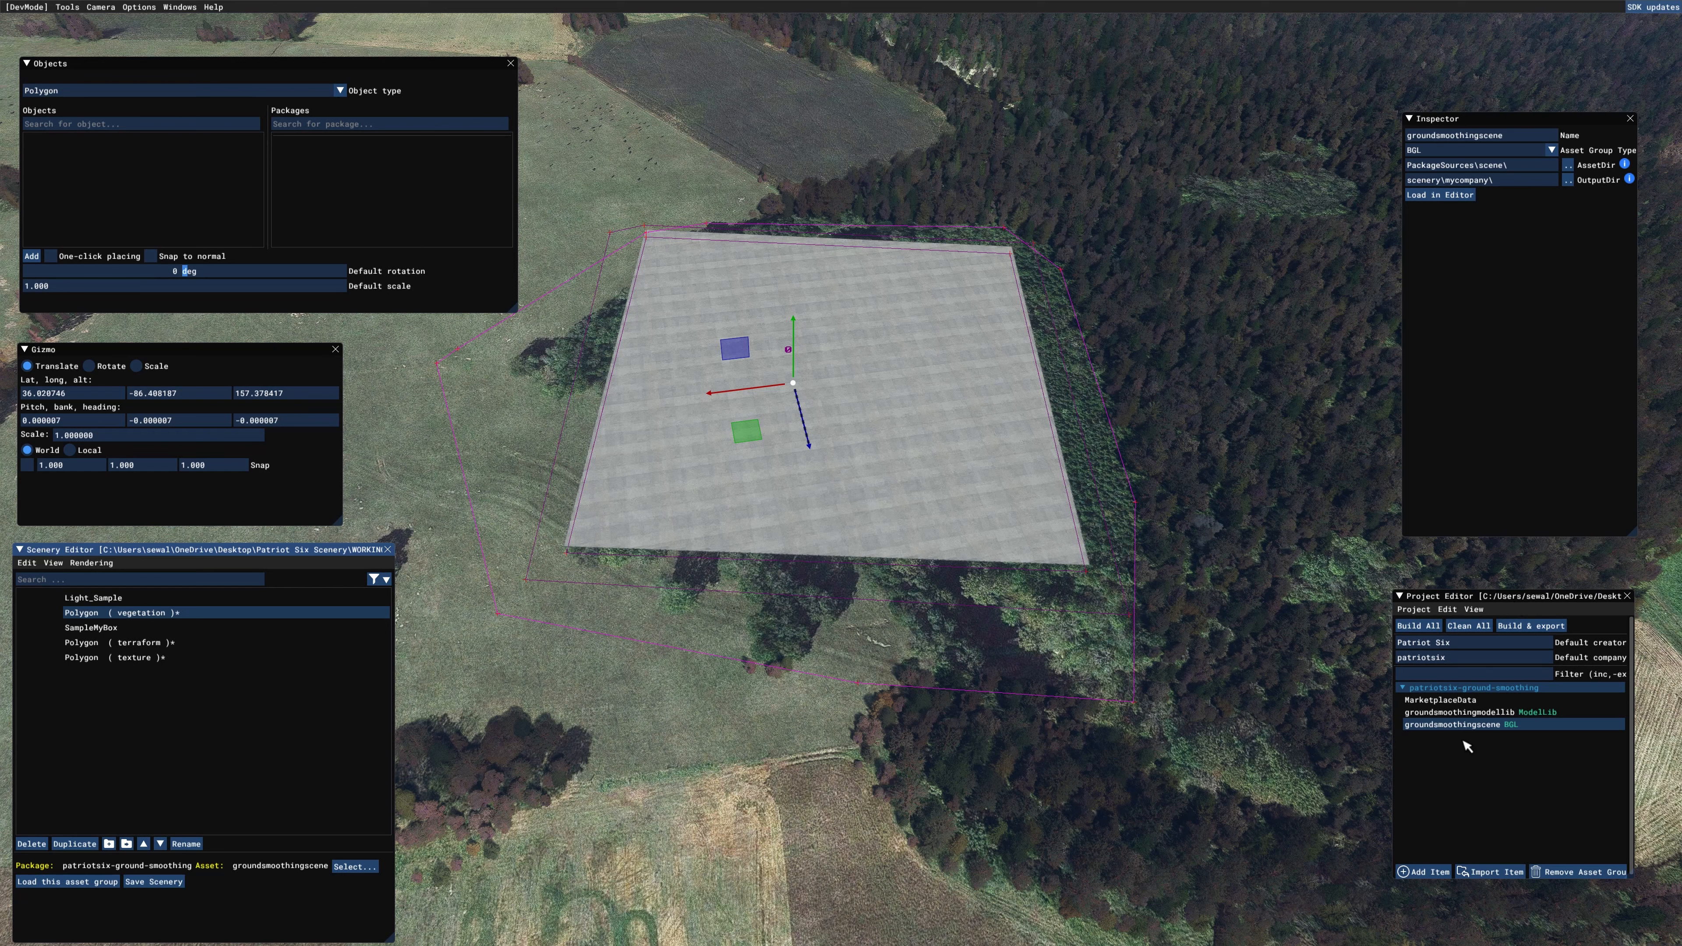
{"action": "left_click", "coordinate": [1454, 688]}
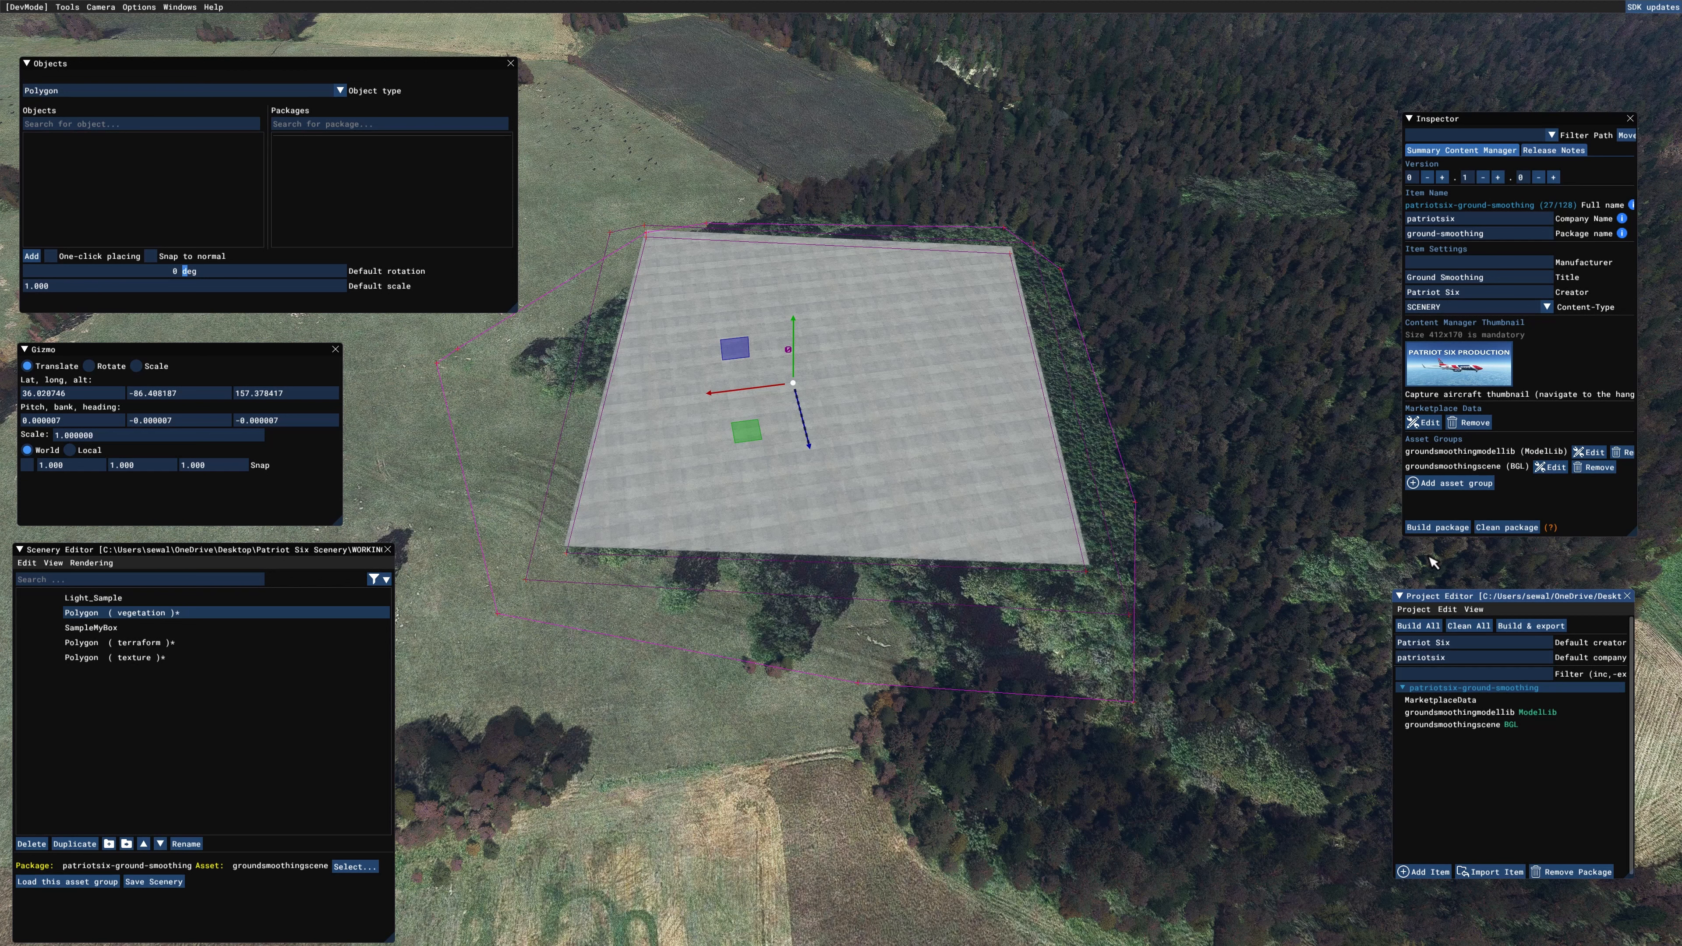
{"action": "left_click", "coordinate": [1445, 534]}
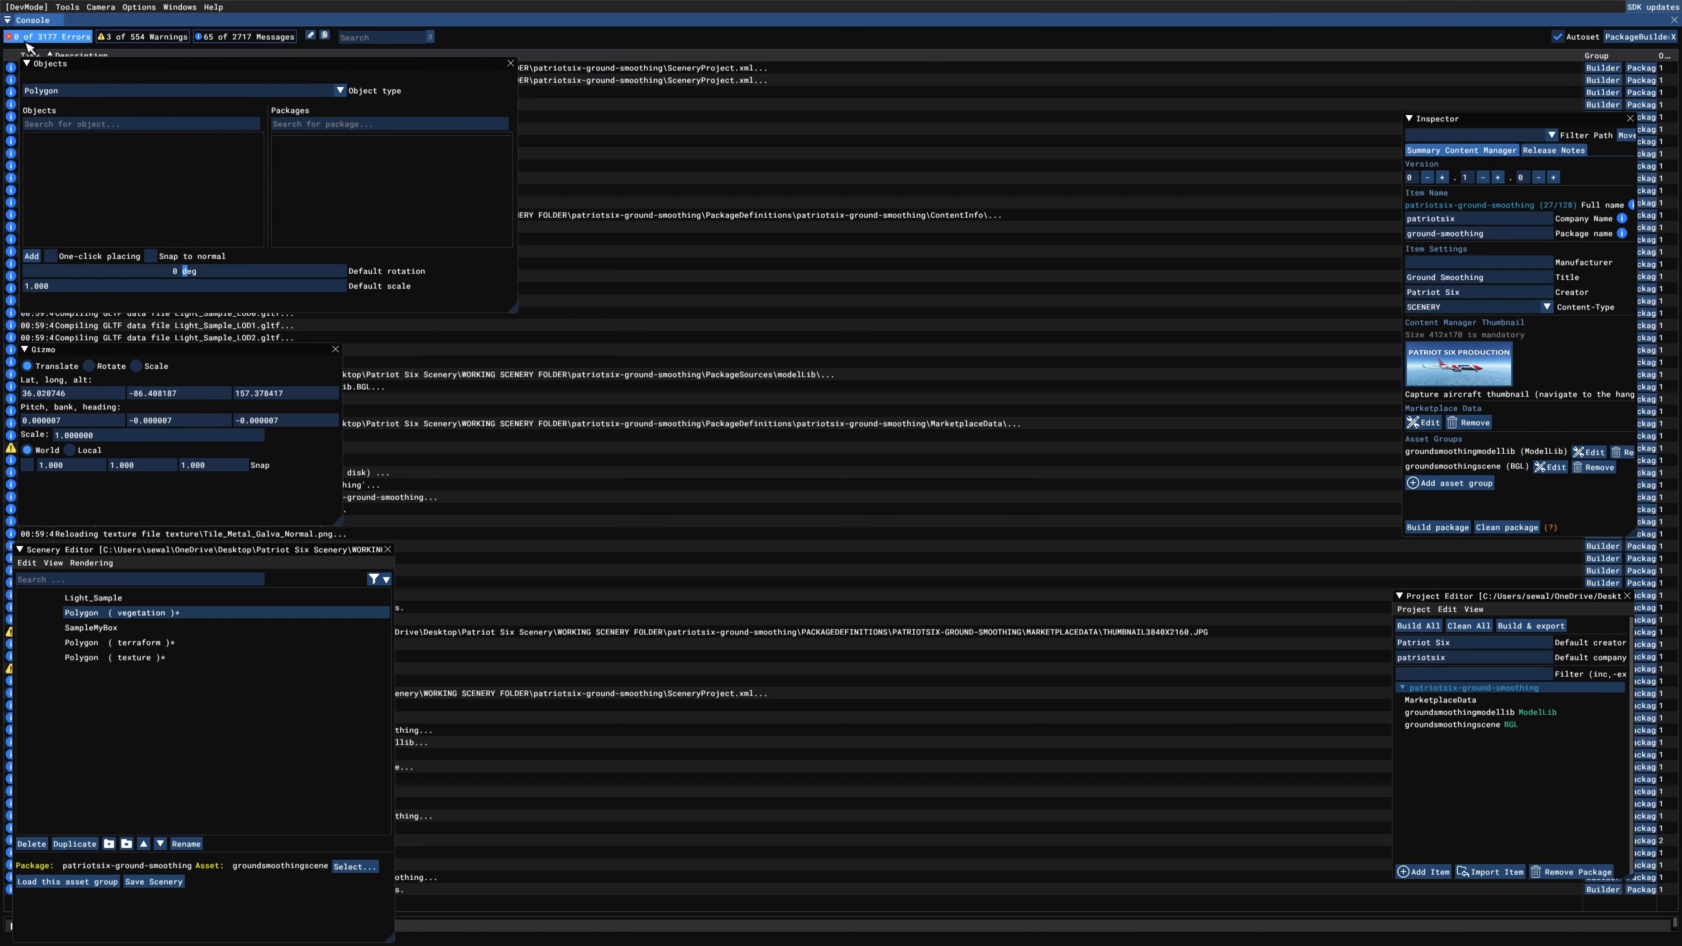
{"action": "left_click", "coordinate": [1673, 20]}
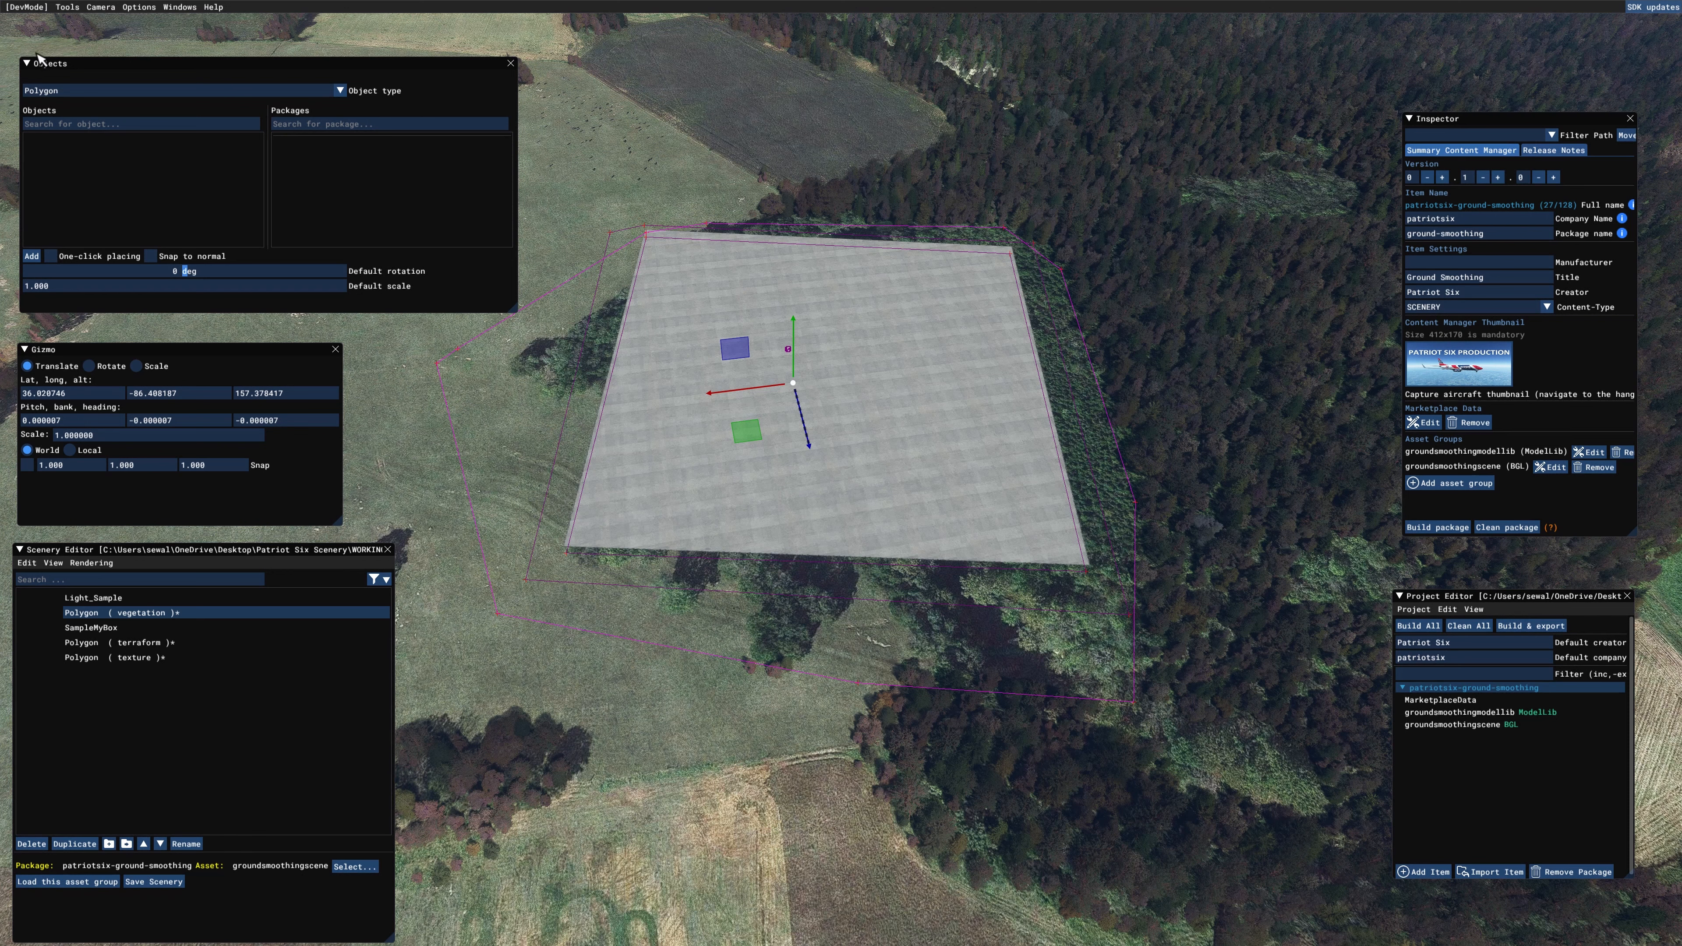
{"action": "left_click", "coordinate": [69, 7]}
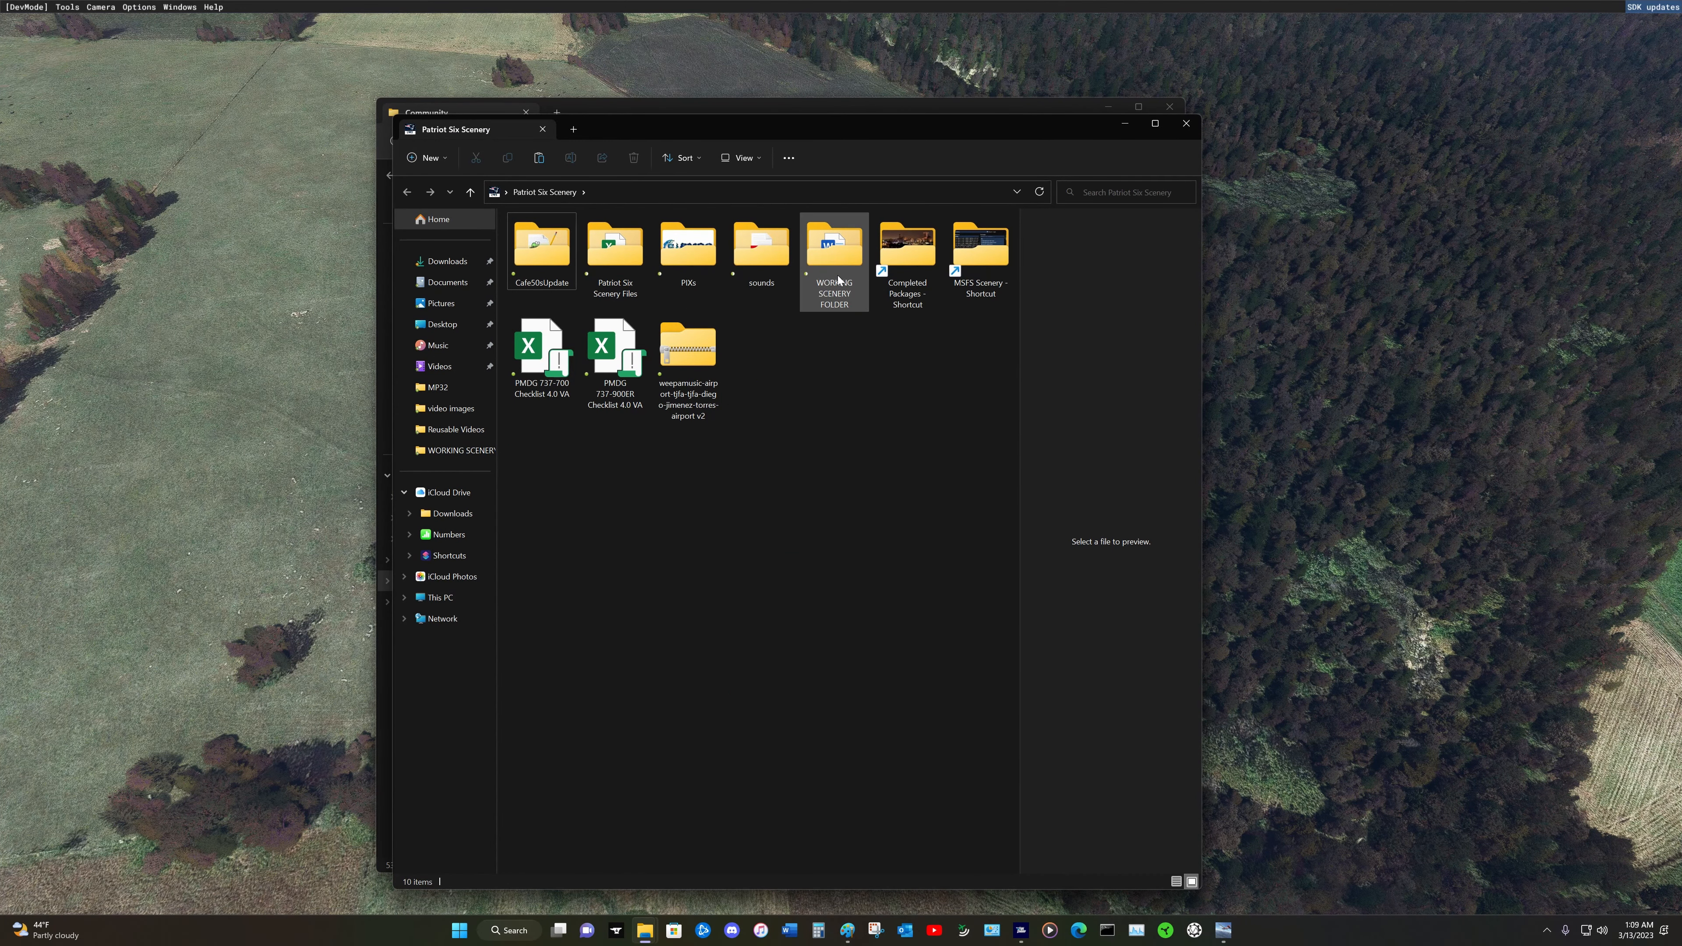
Step: In File Explorer, copy the built patriotsix-ground-smoothing folder from the project's Packages folder inside WORKING SCENERY FOLDER
{"action": "double_click", "coordinate": [834, 255]}
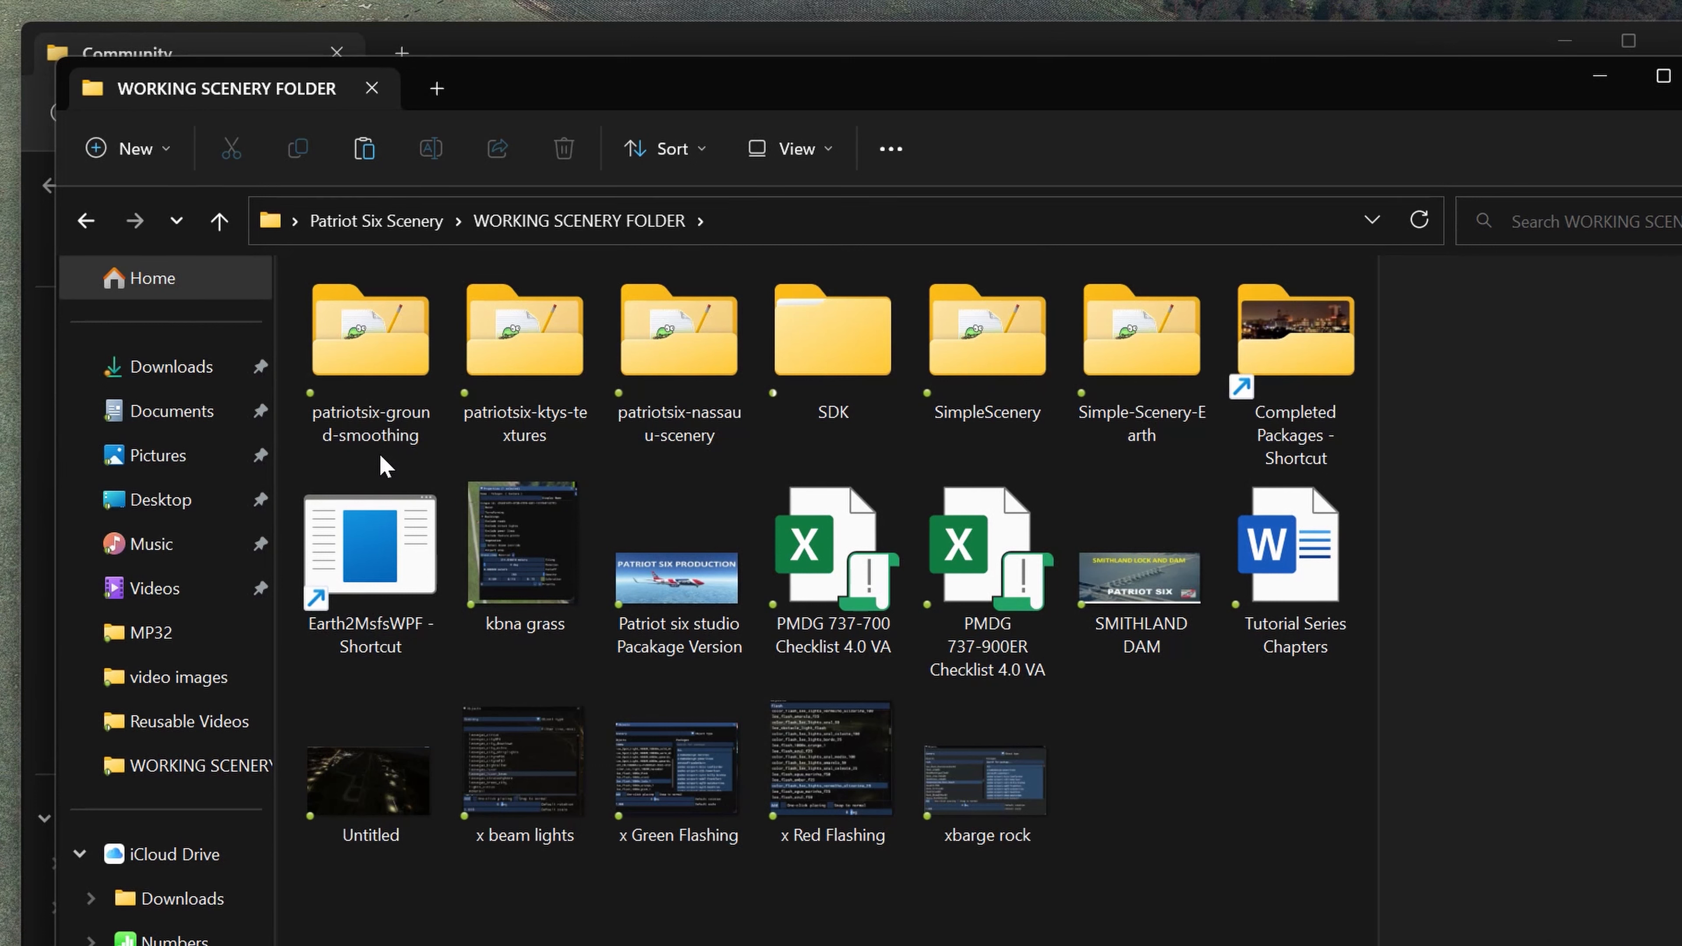
{"action": "double_click", "coordinate": [377, 366]}
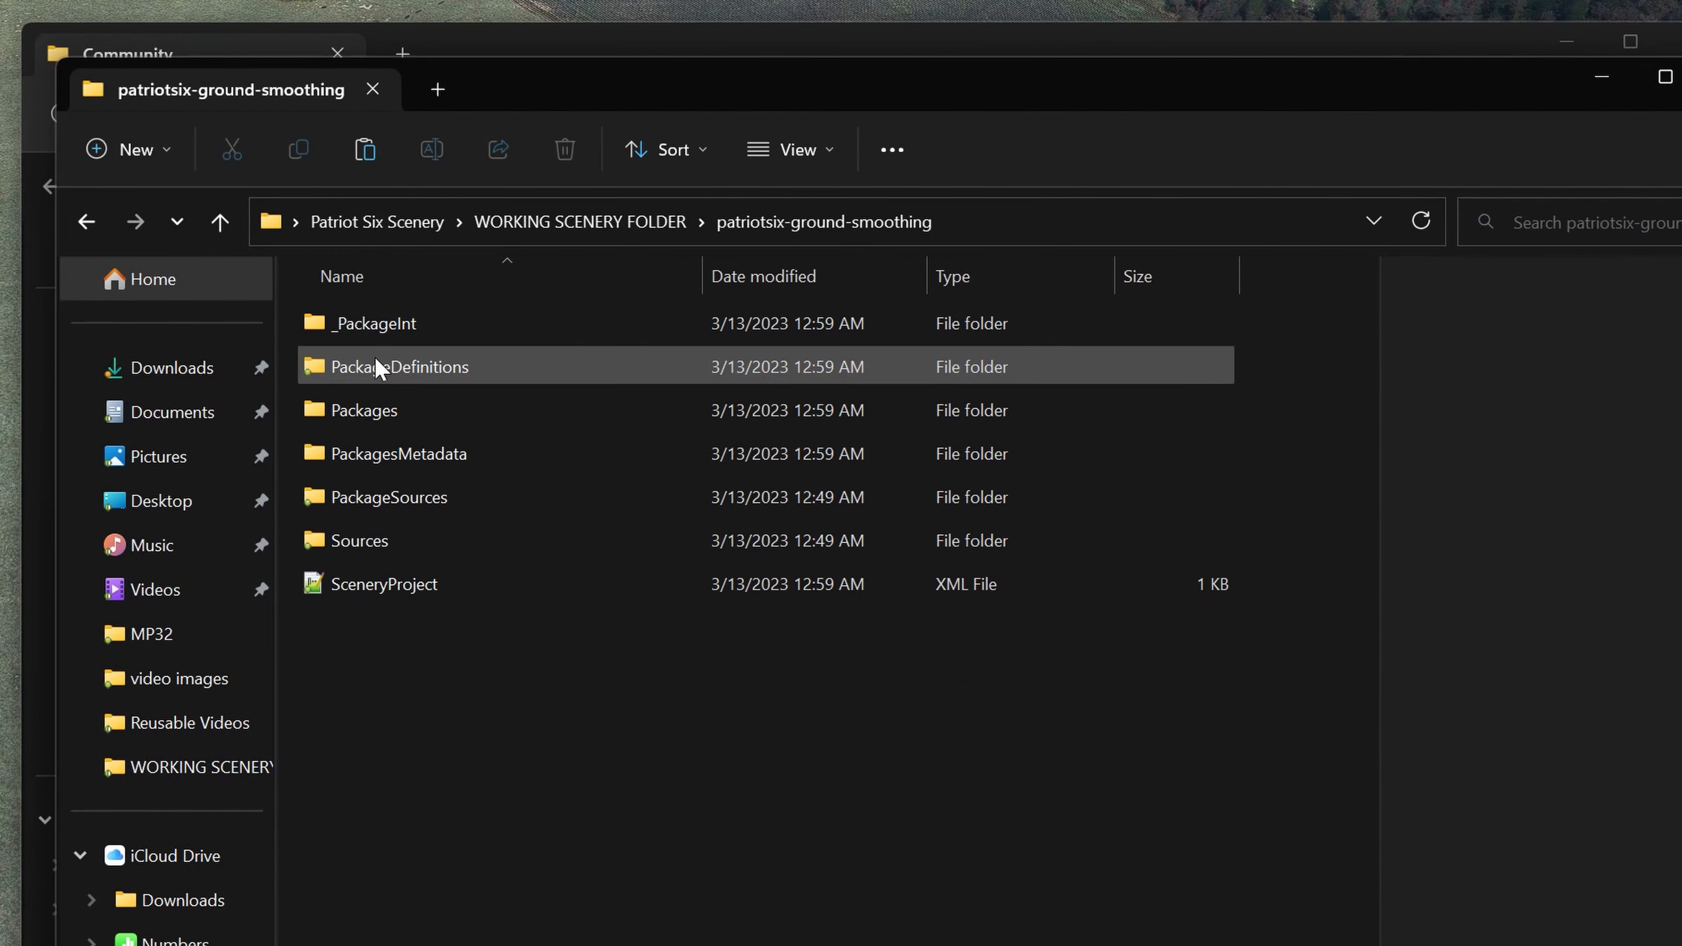
{"action": "left_click", "coordinate": [433, 418]}
{"action": "double_click", "coordinate": [433, 416]}
{"action": "left_click", "coordinate": [414, 329]}
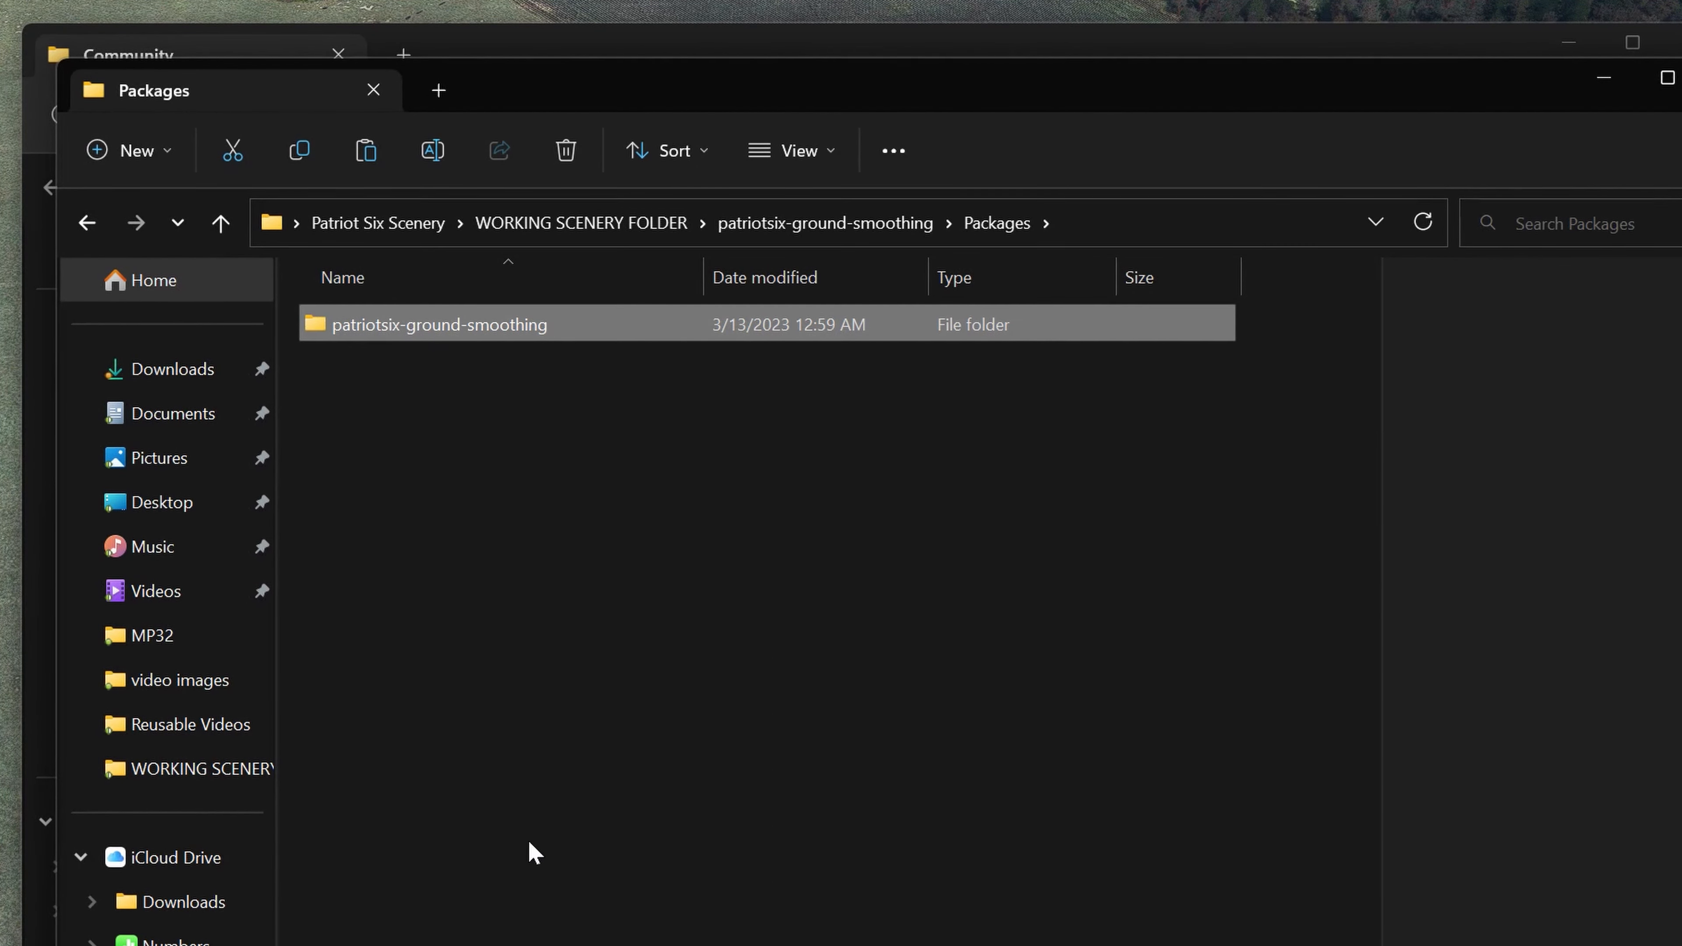
{"action": "left_click", "coordinate": [299, 151]}
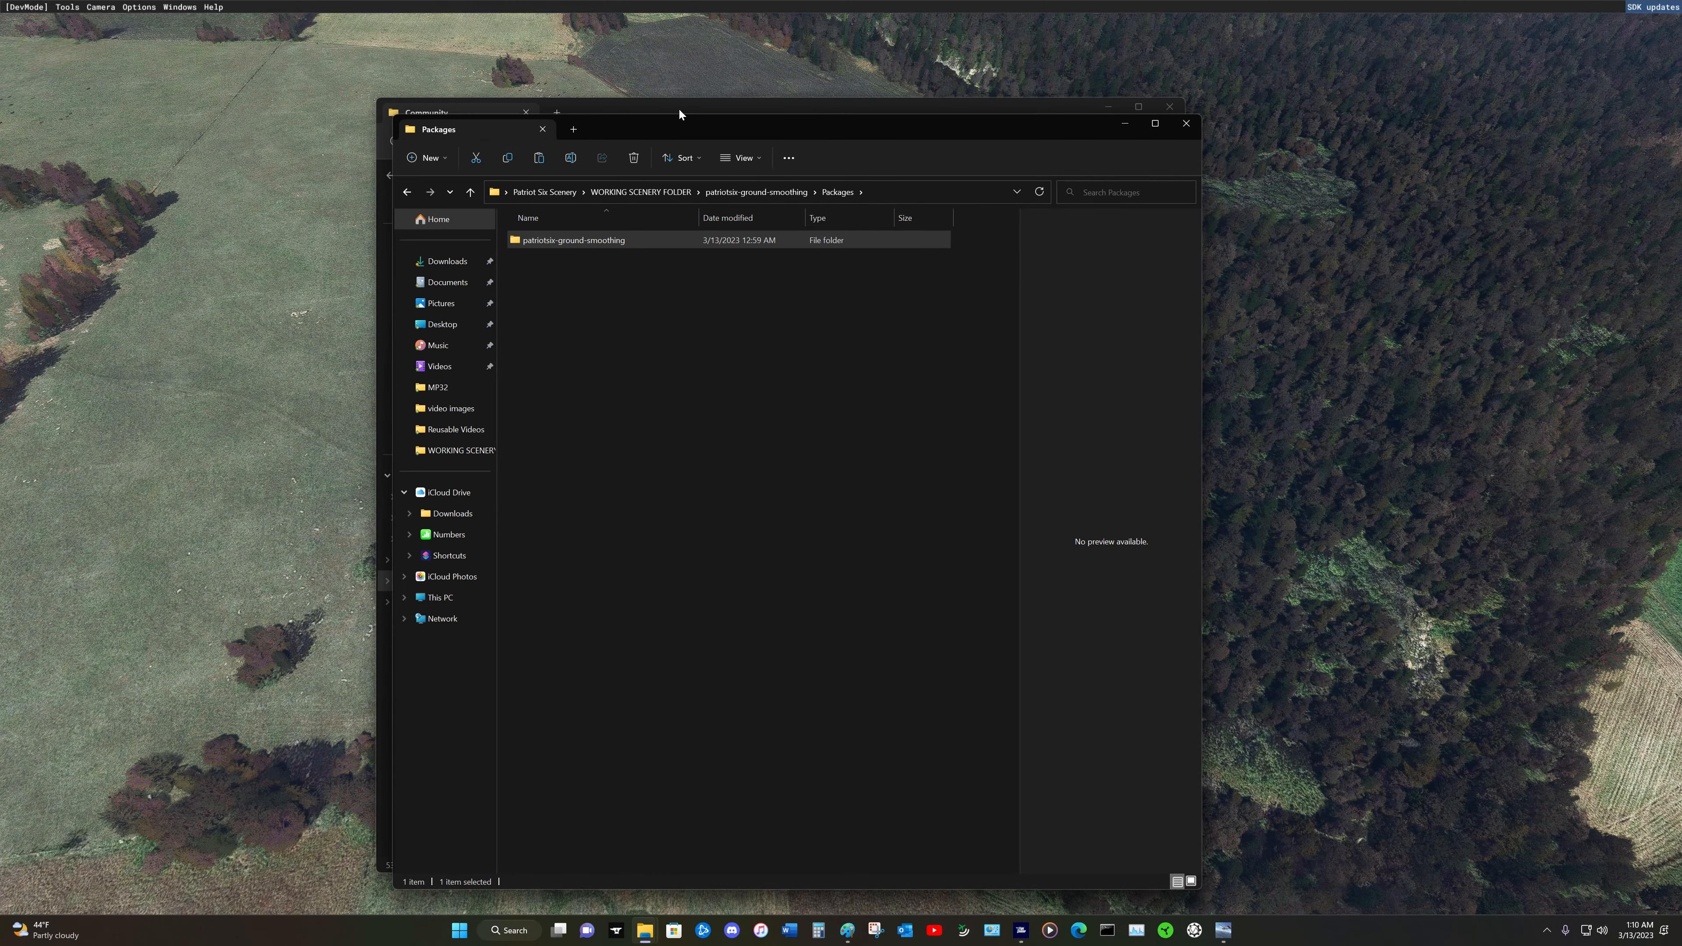
Step: Paste the built package folder into the simulator's Community folder and return to Microsoft Flight Simulator
{"action": "left_click", "coordinate": [673, 107]}
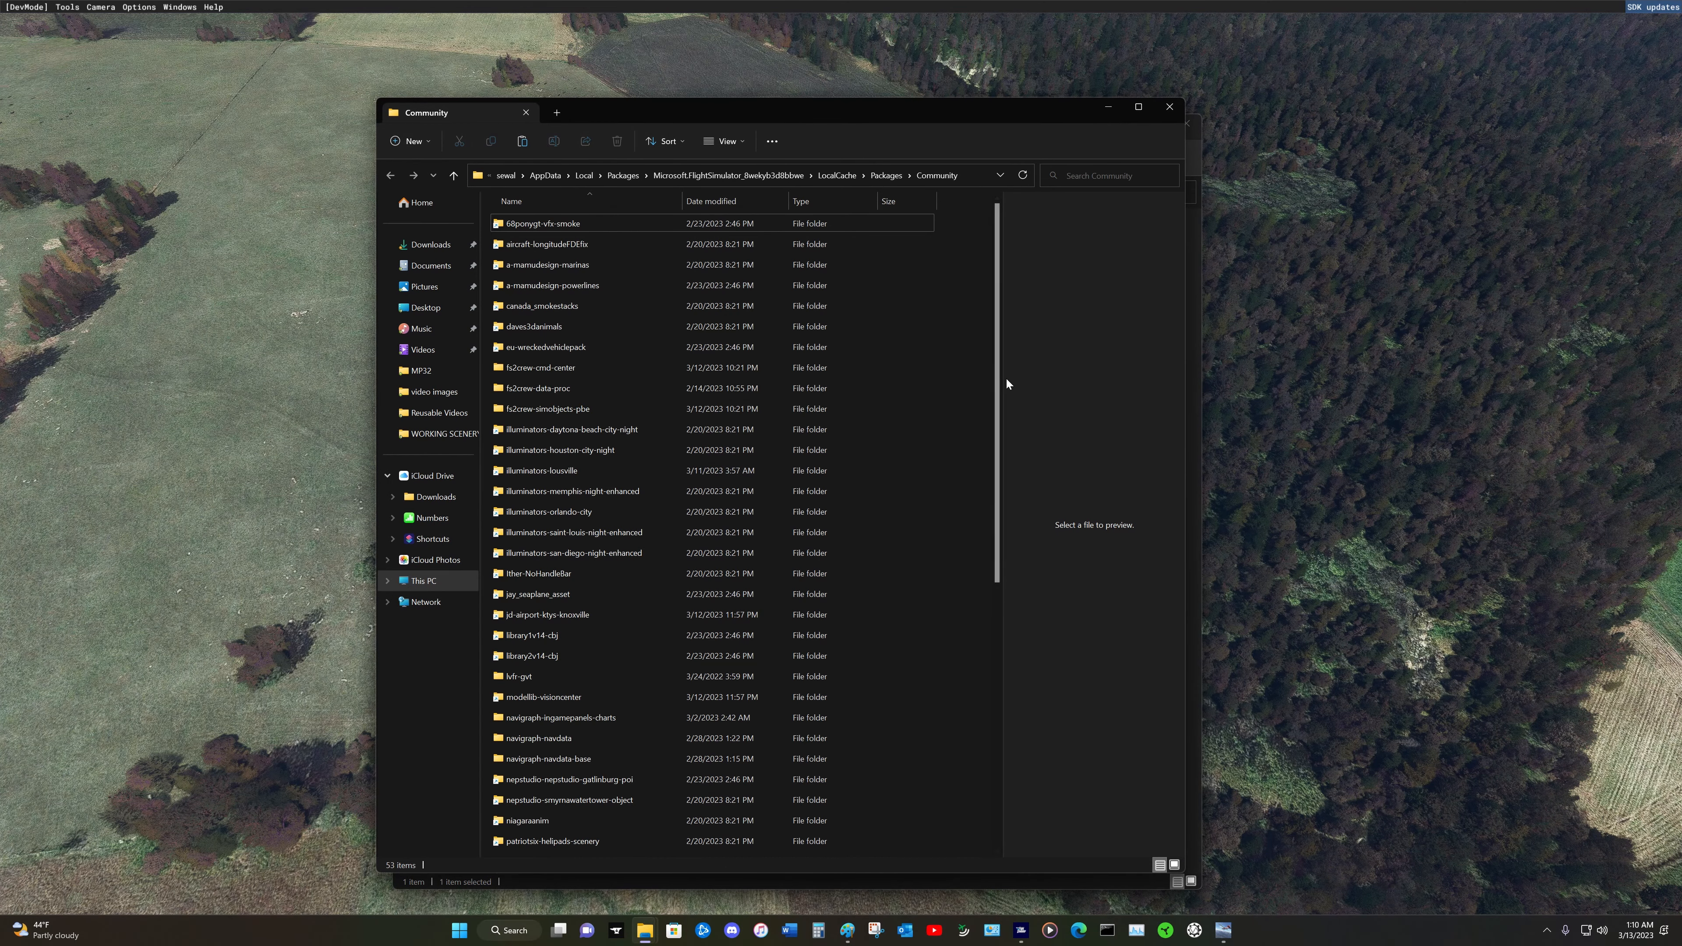
{"action": "right_click", "coordinate": [977, 424]}
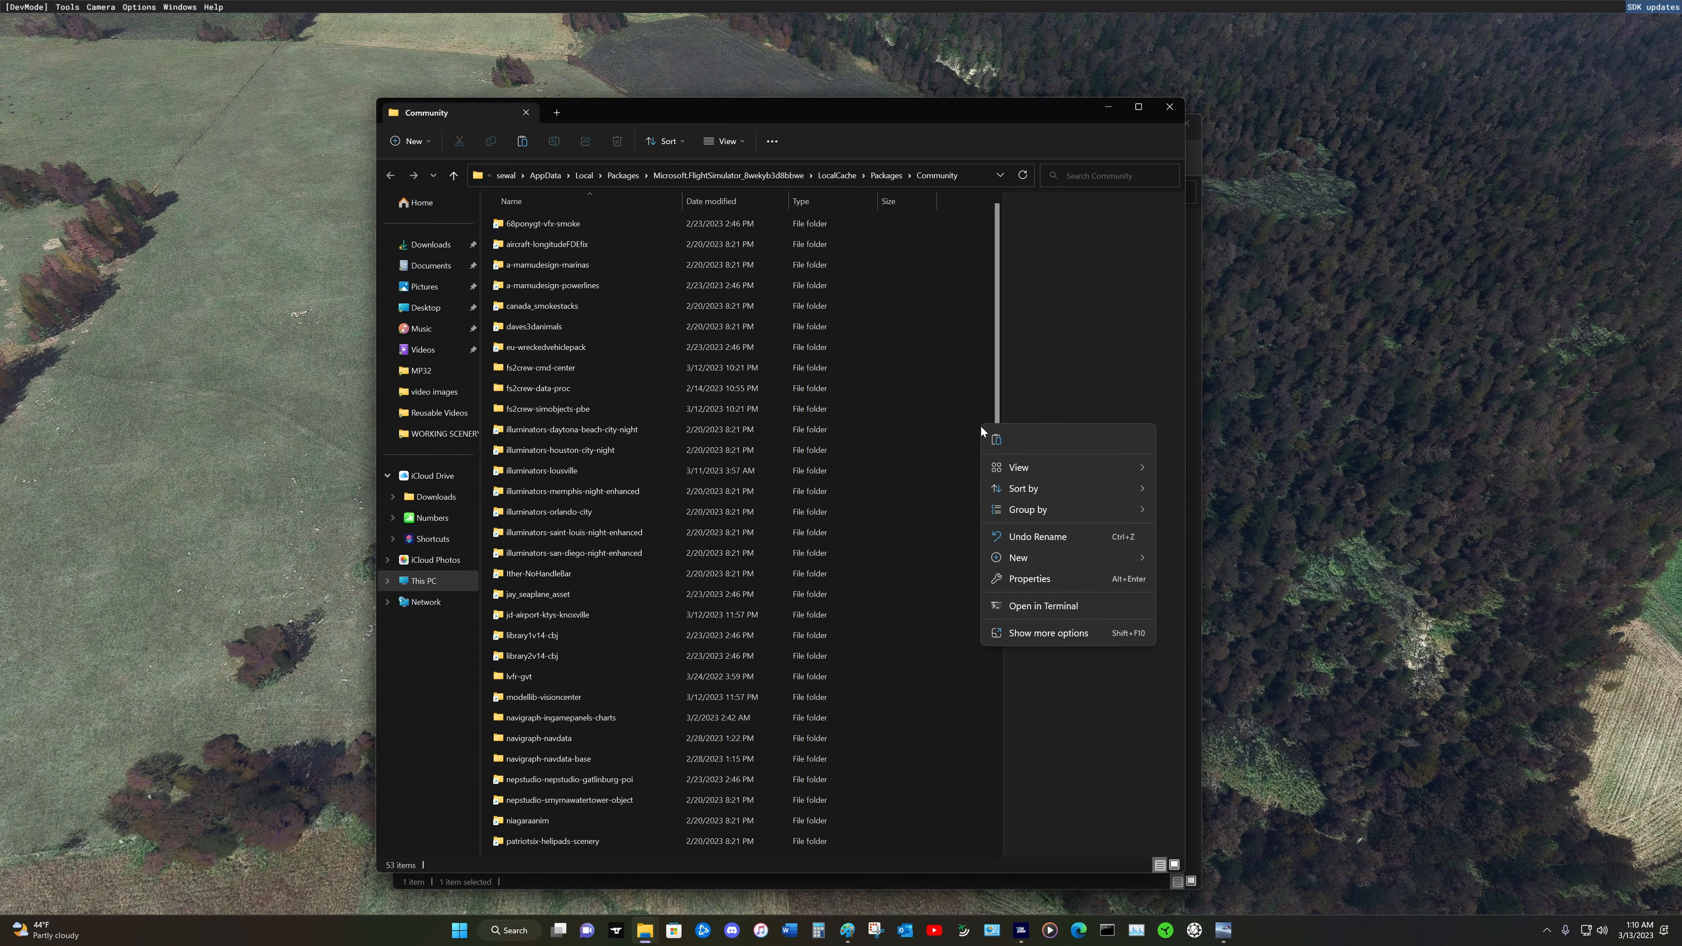
{"action": "left_click", "coordinate": [995, 440]}
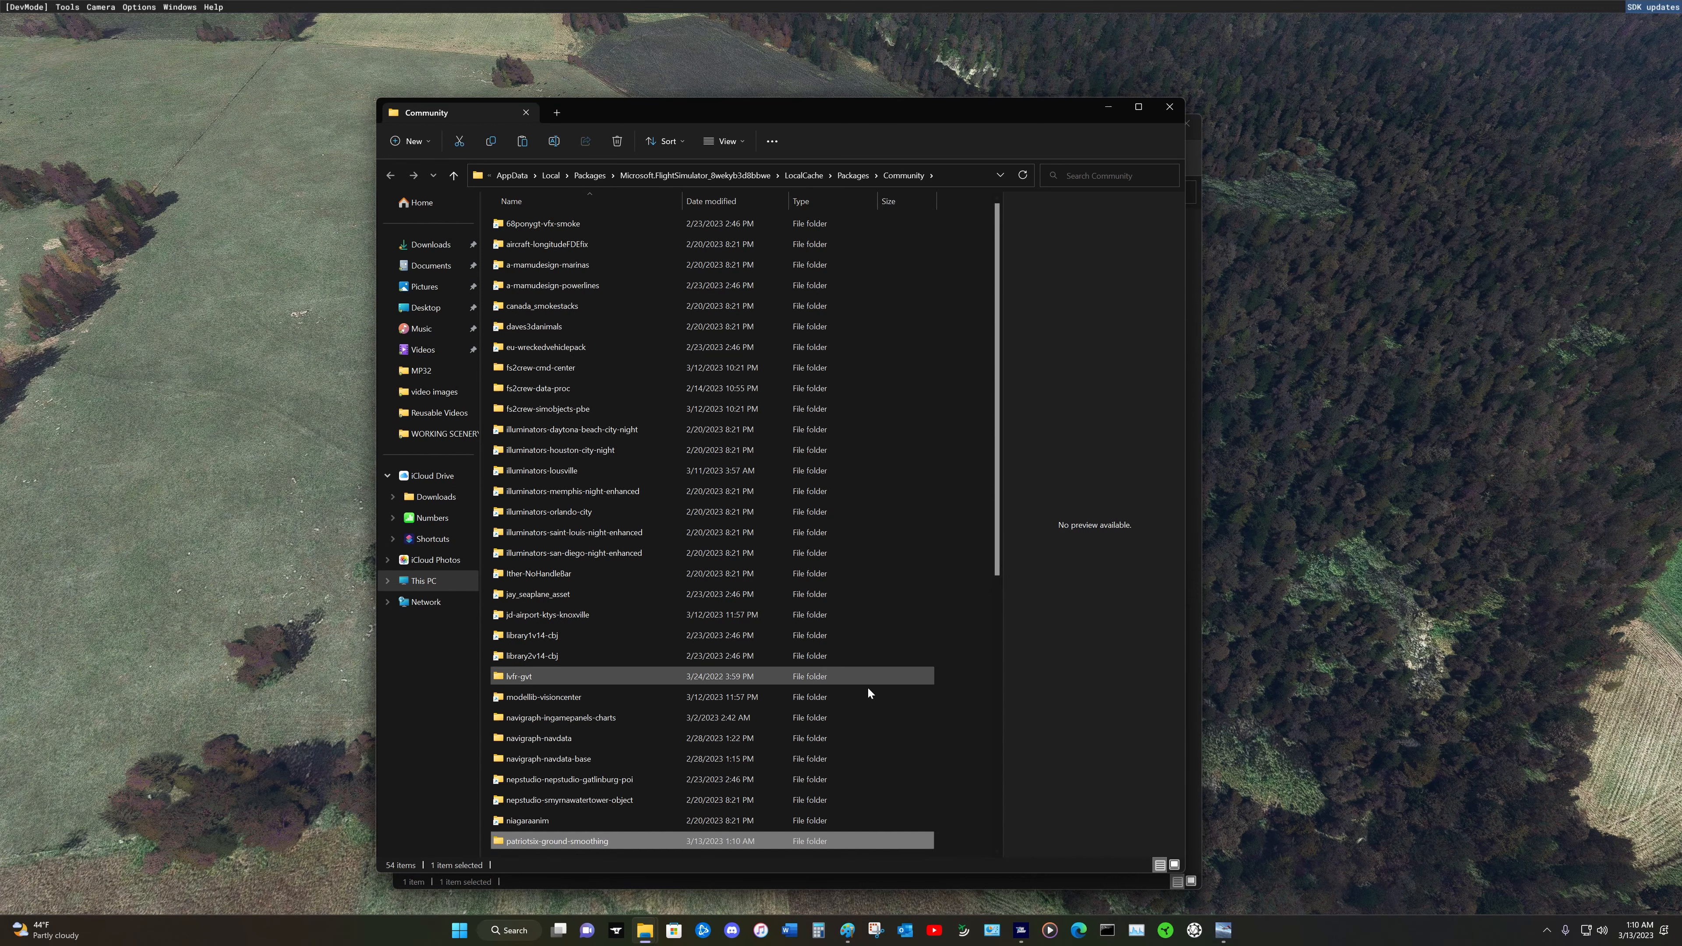
{"action": "scroll", "coordinate": [645, 802], "scroll_direction": "down", "scroll_amount": 2}
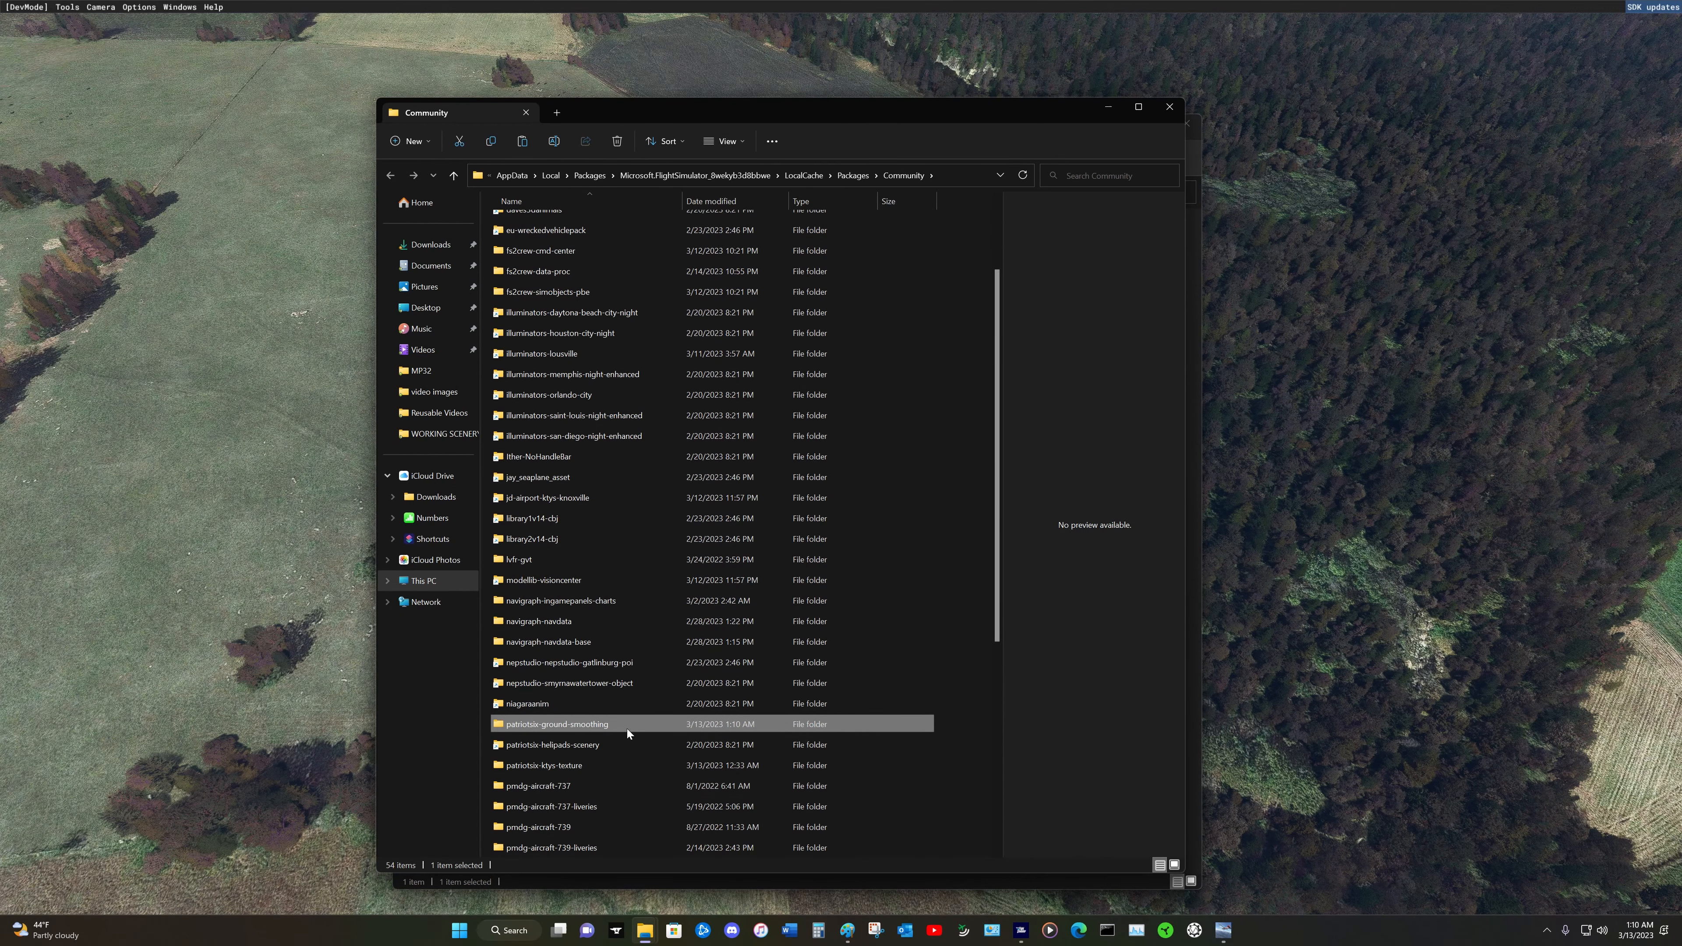
{"action": "left_click", "coordinate": [1268, 465]}
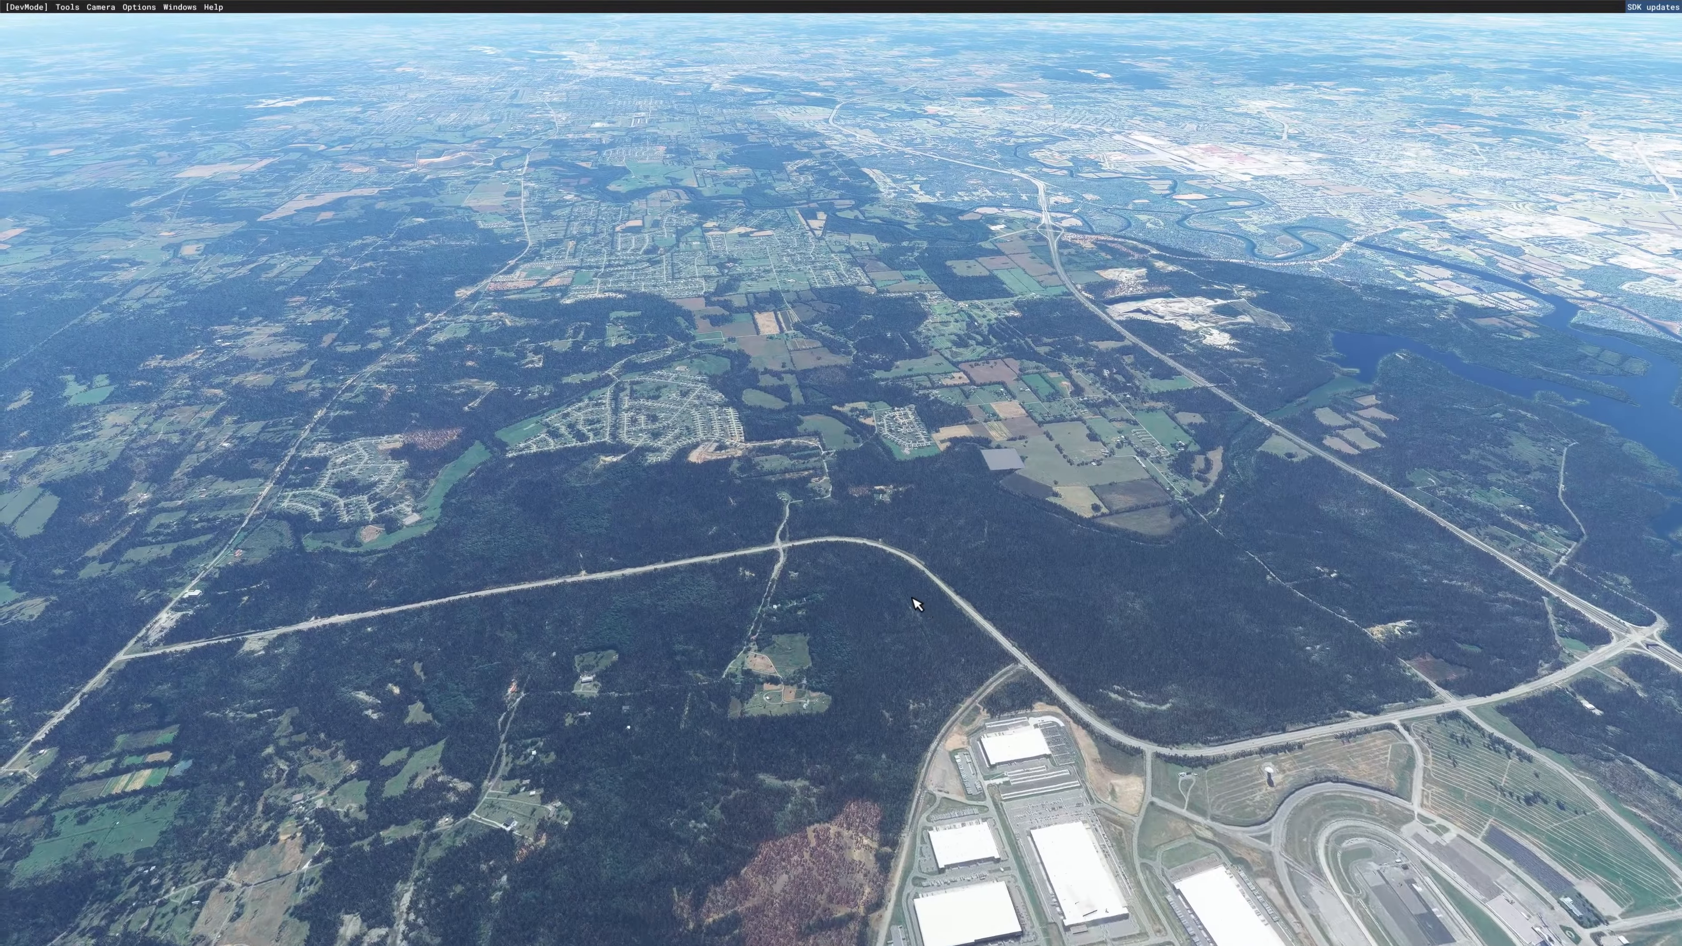
Step: Examine the concrete-textured polygon and the cleared ground around it in the simulator, from low approach angles and from above
{"action": "right_click_drag", "start_coordinate": [912, 597], "coordinate": [1073, 608]}
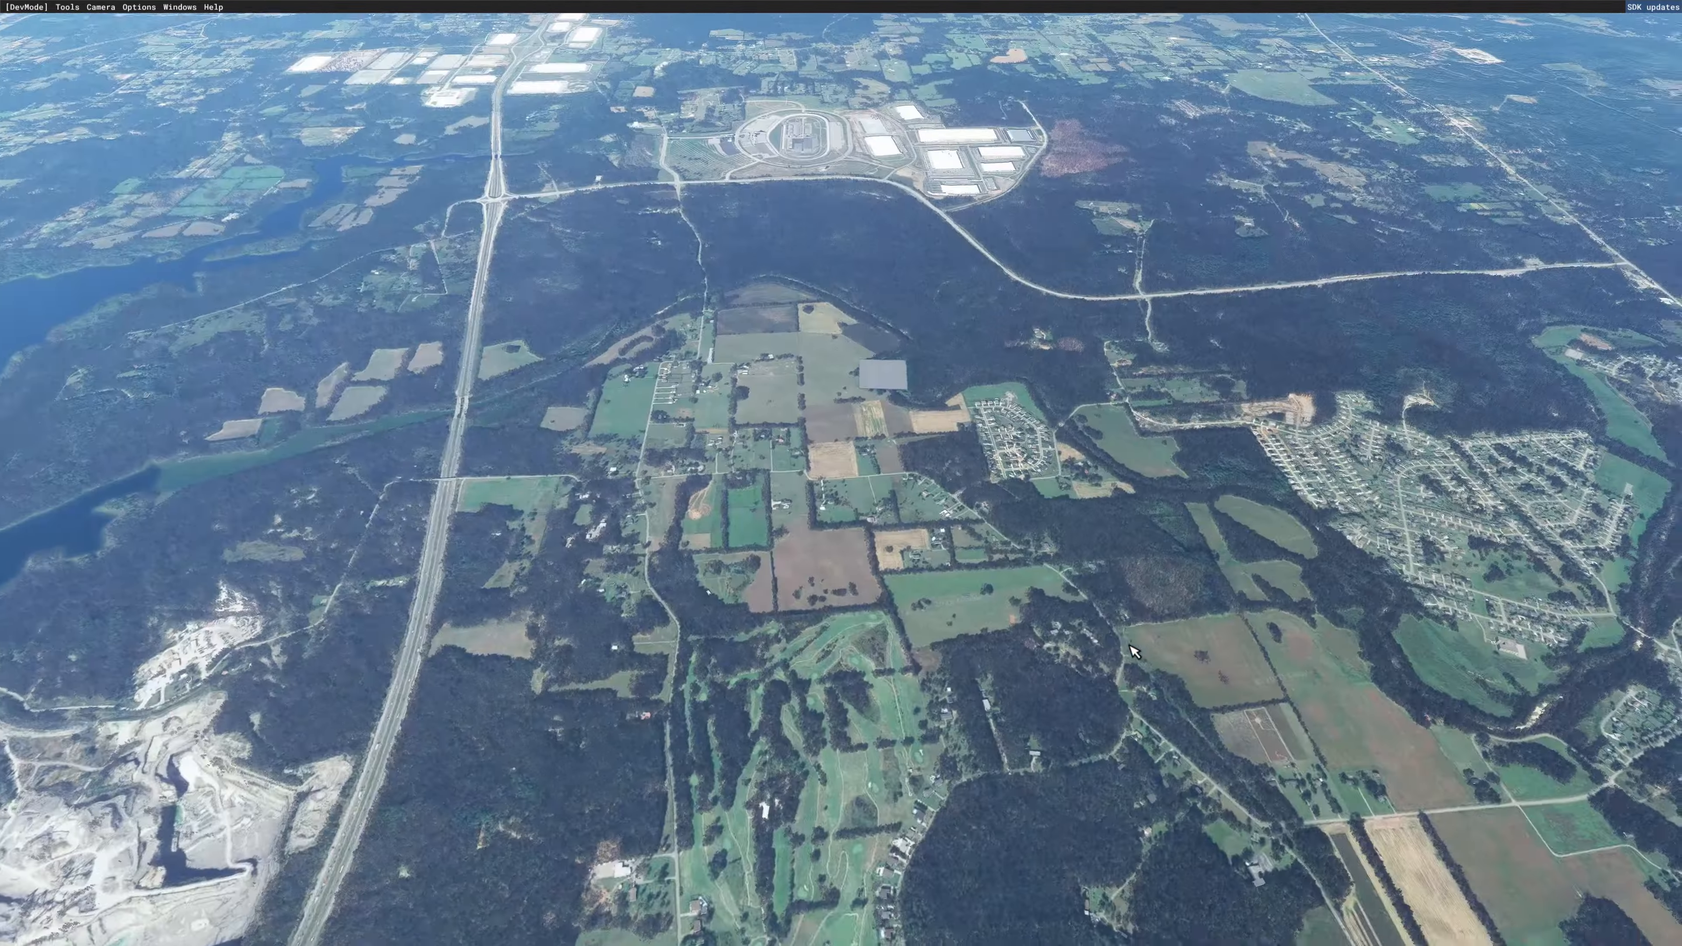
{"action": "key", "text": "w"}
{"action": "key", "text": "w"}
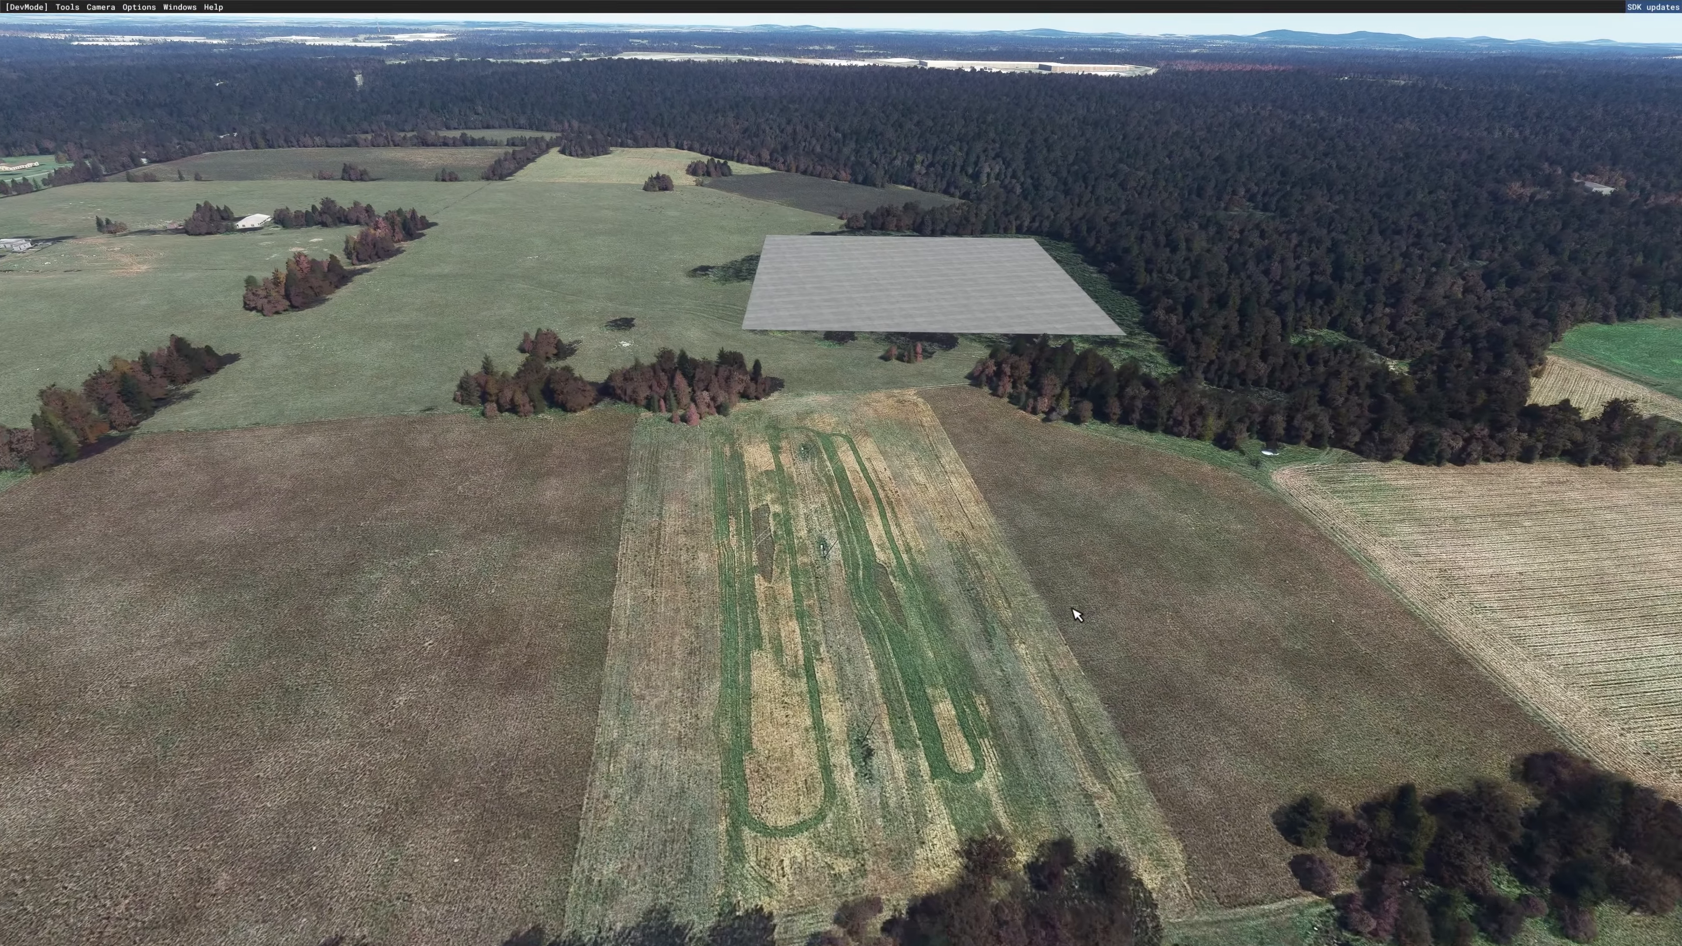
{"action": "key", "text": "w"}
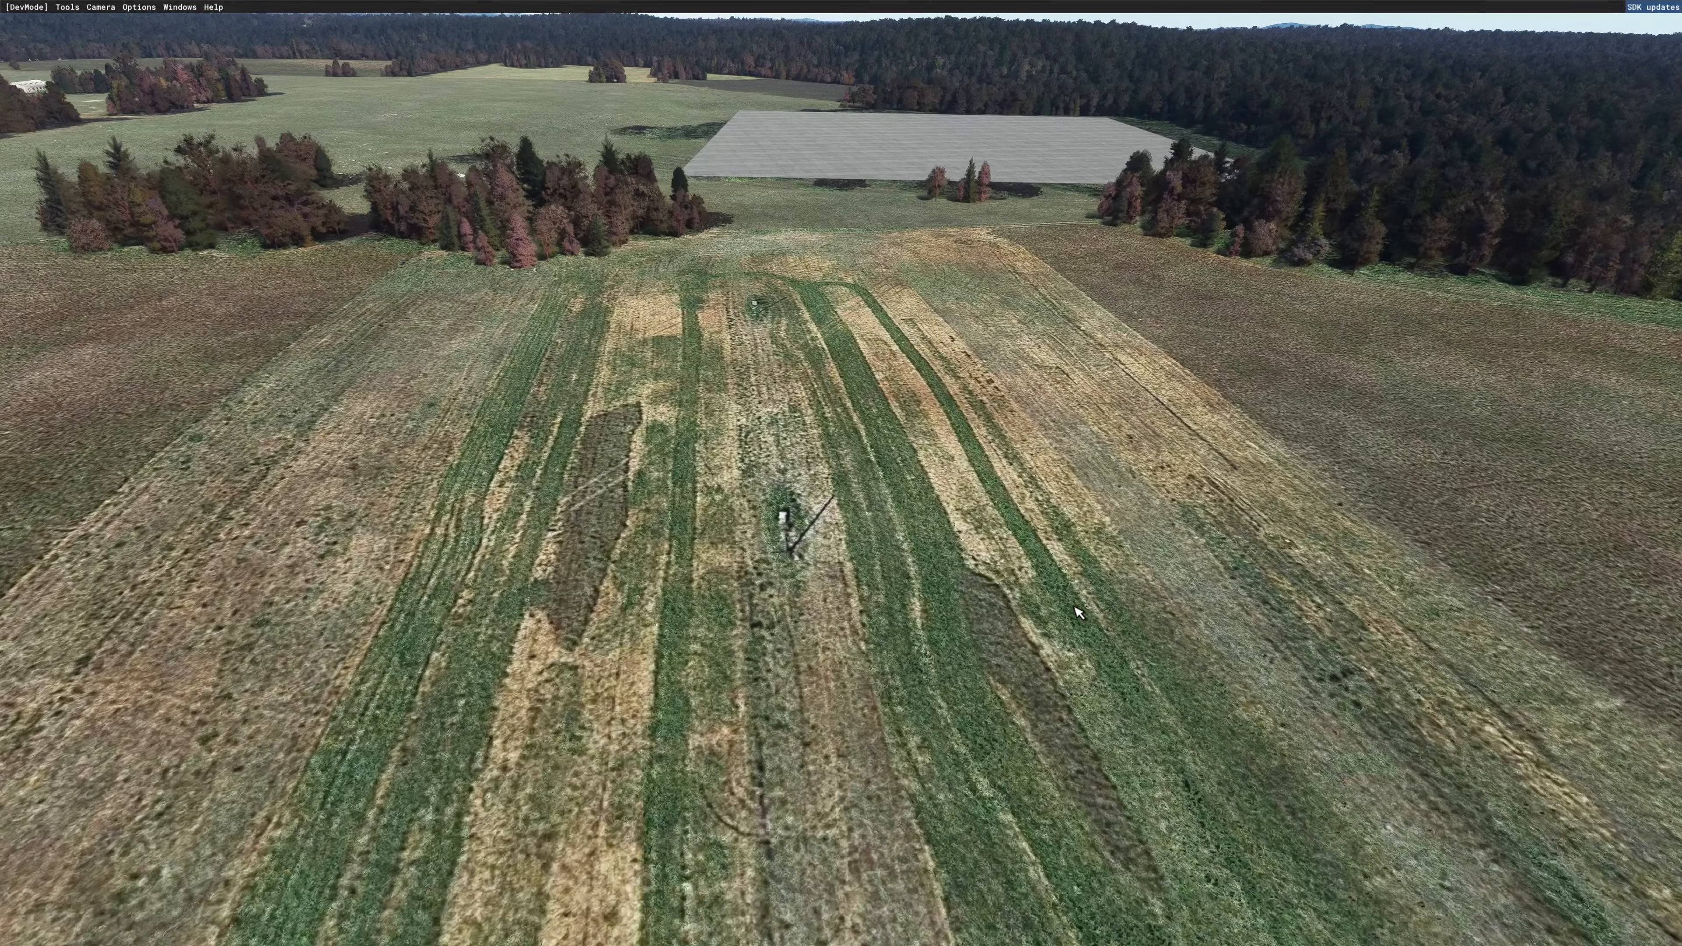
{"action": "key", "text": "w"}
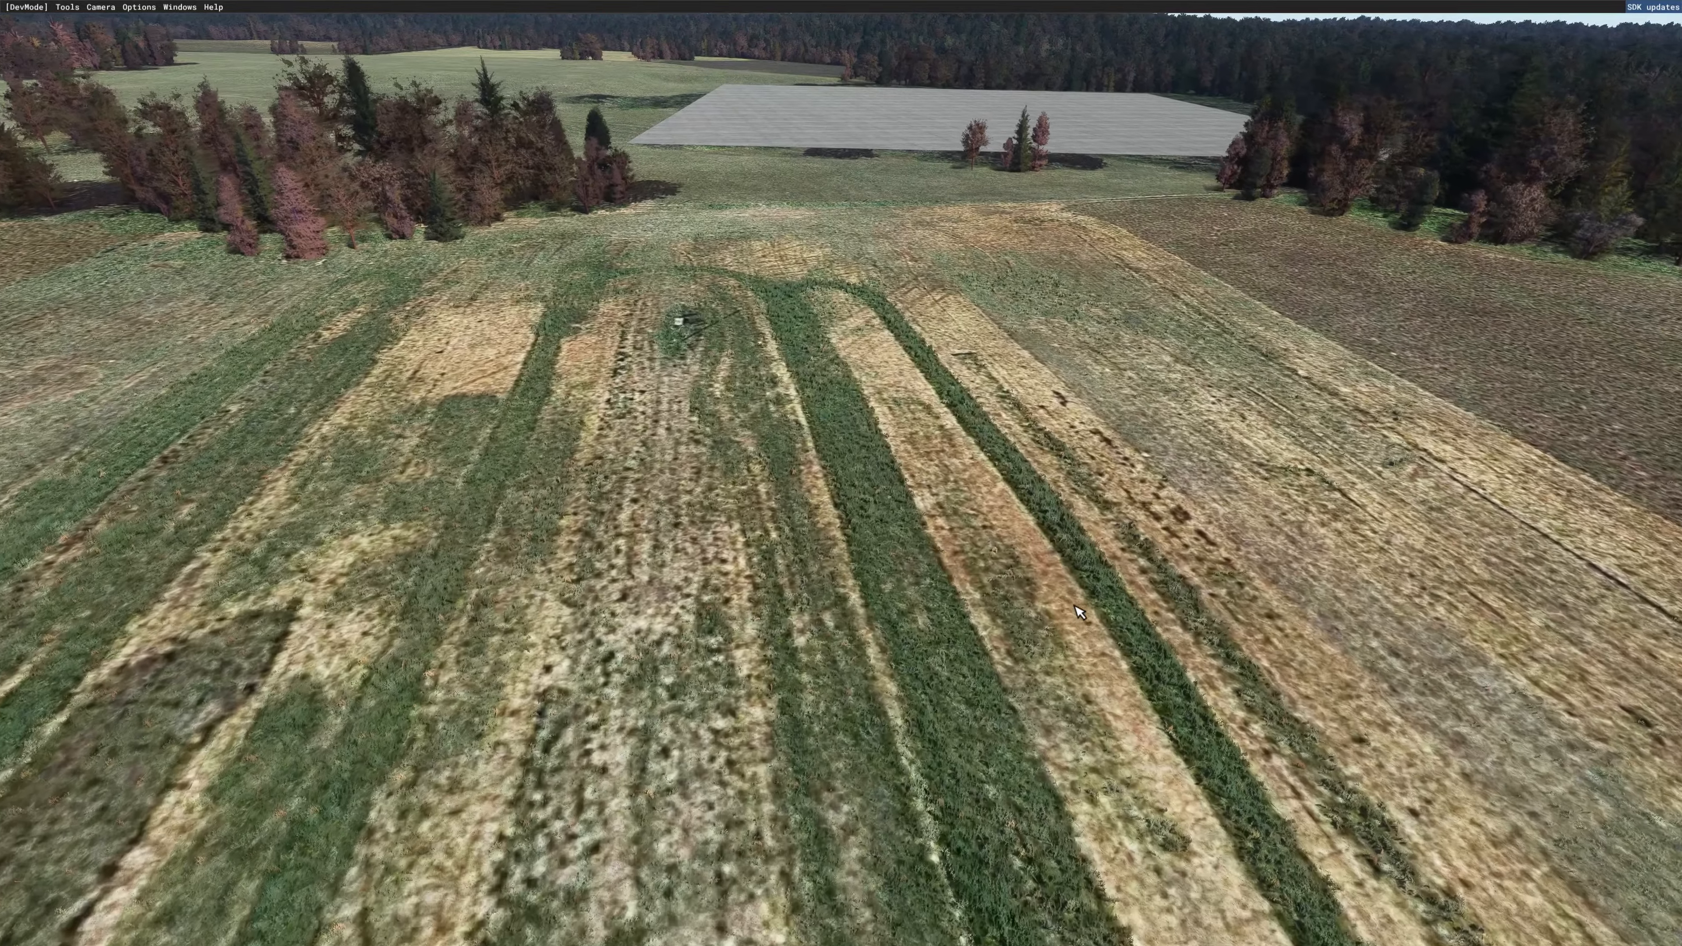
{"action": "key", "text": "w"}
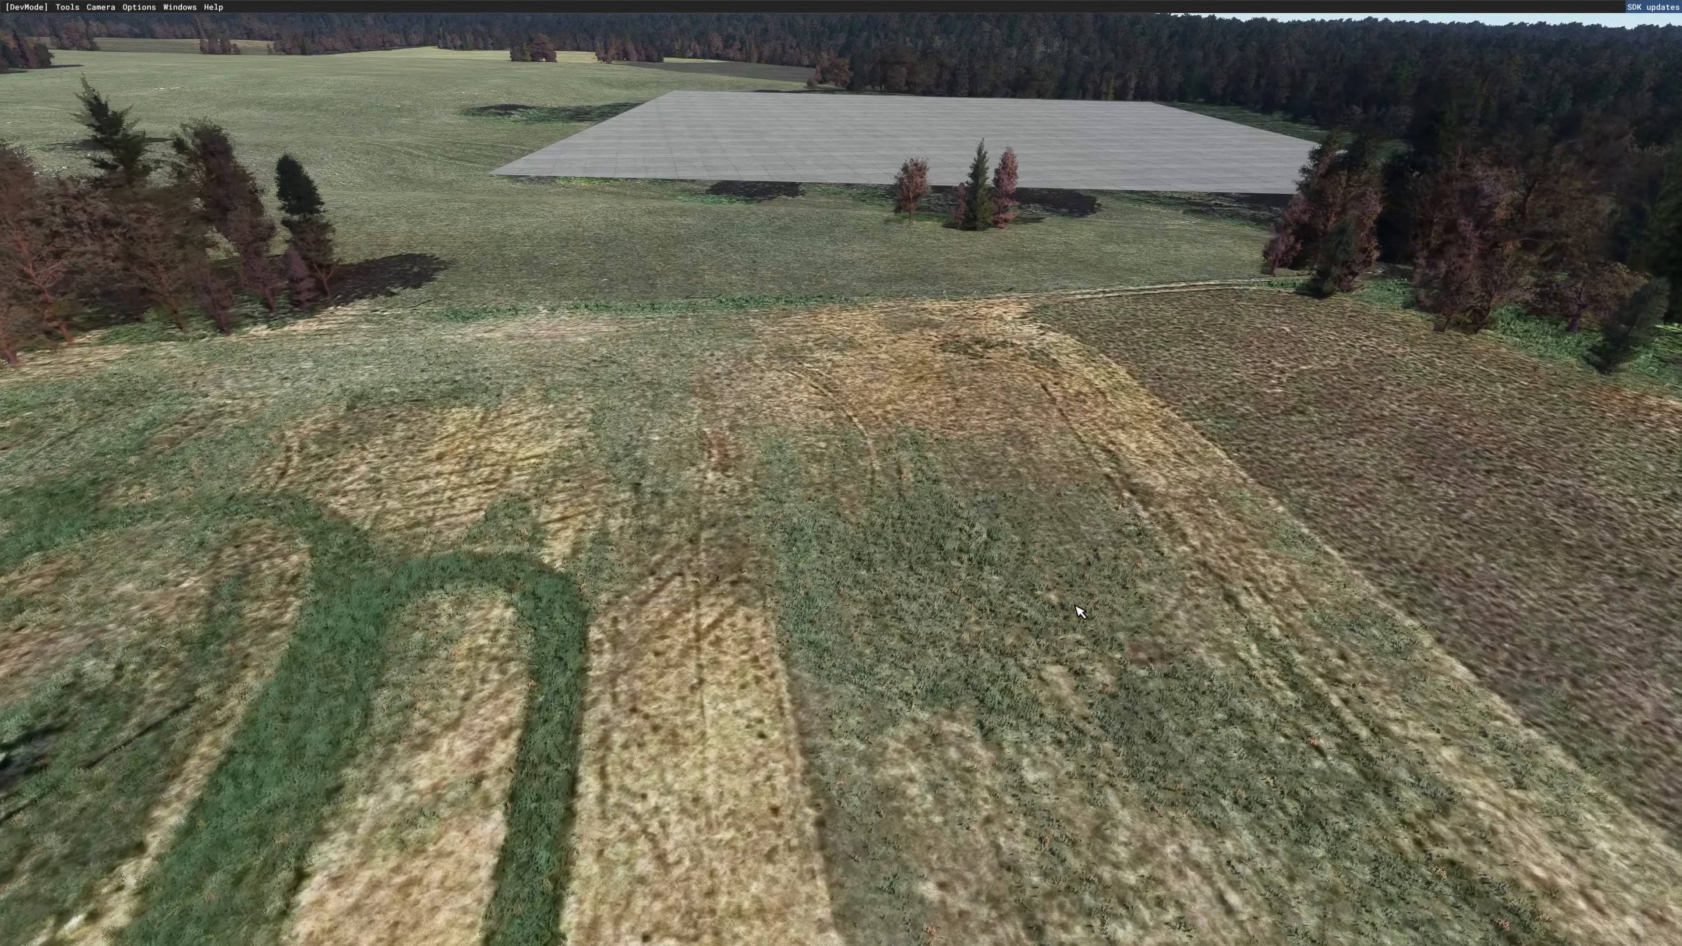
{"action": "key", "text": "w"}
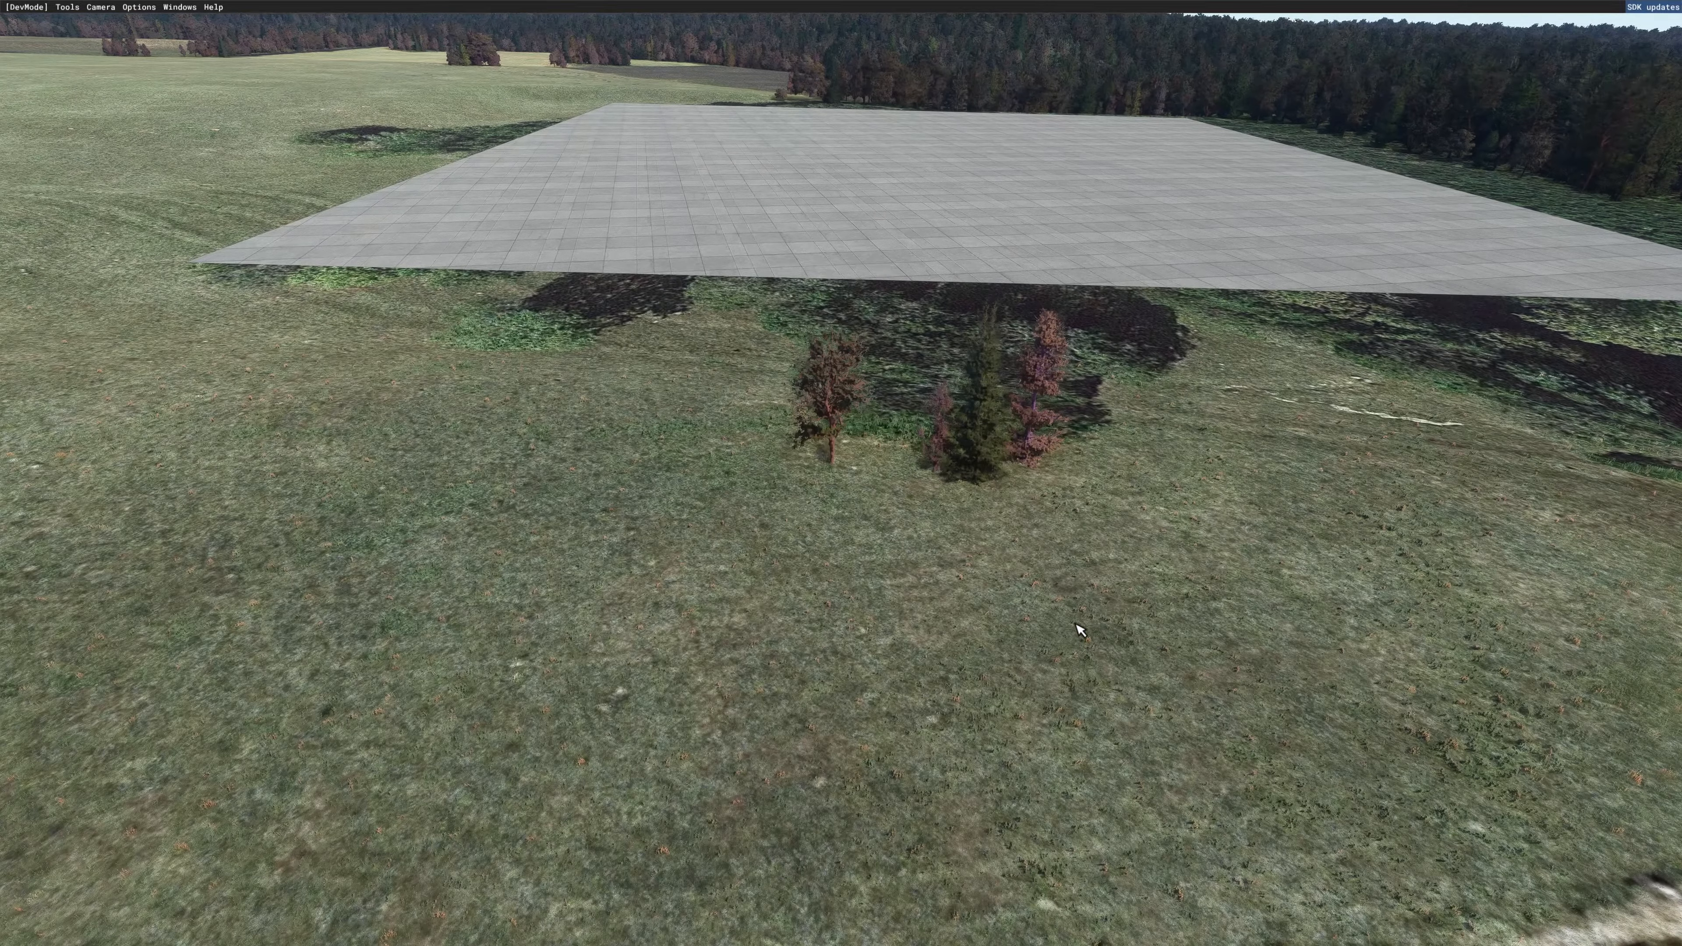
{"action": "mouse_move", "coordinate": [1075, 623]}
{"action": "middle_mouse_down"}
{"action": "mouse_move", "coordinate": [1101, 611]}
{"action": "mouse_move", "coordinate": [1047, 620]}
{"action": "middle_mouse_up"}
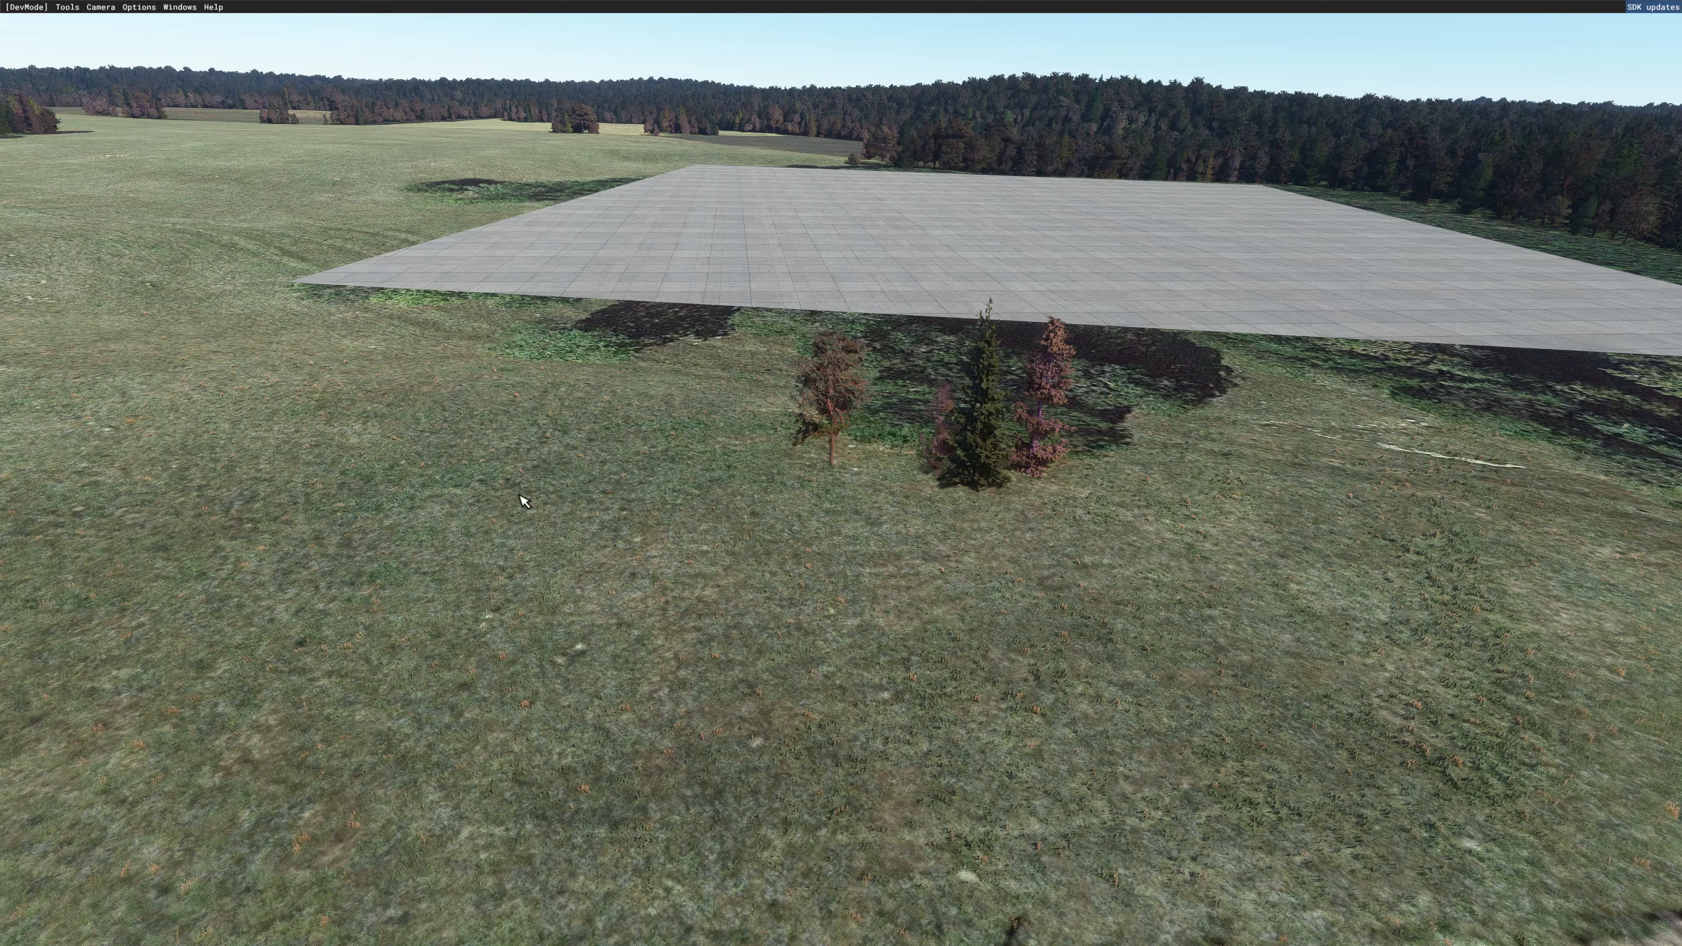
{"action": "key", "text": "s"}
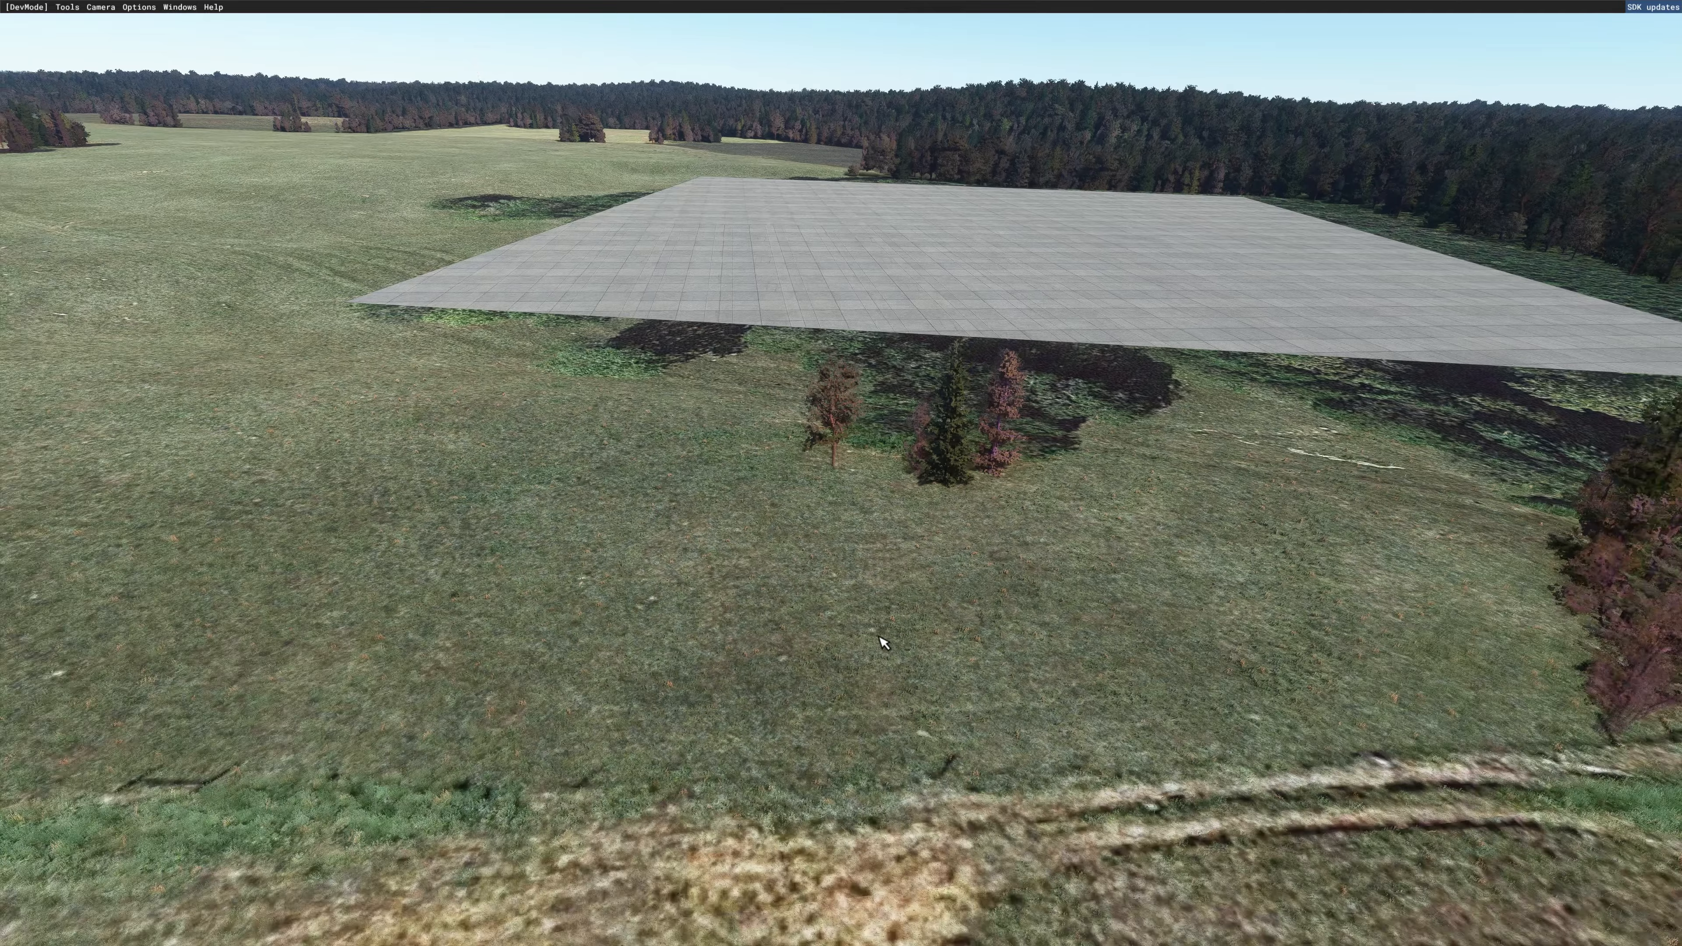
{"action": "scroll", "coordinate": [882, 634], "scroll_direction": "down", "scroll_amount": 8}
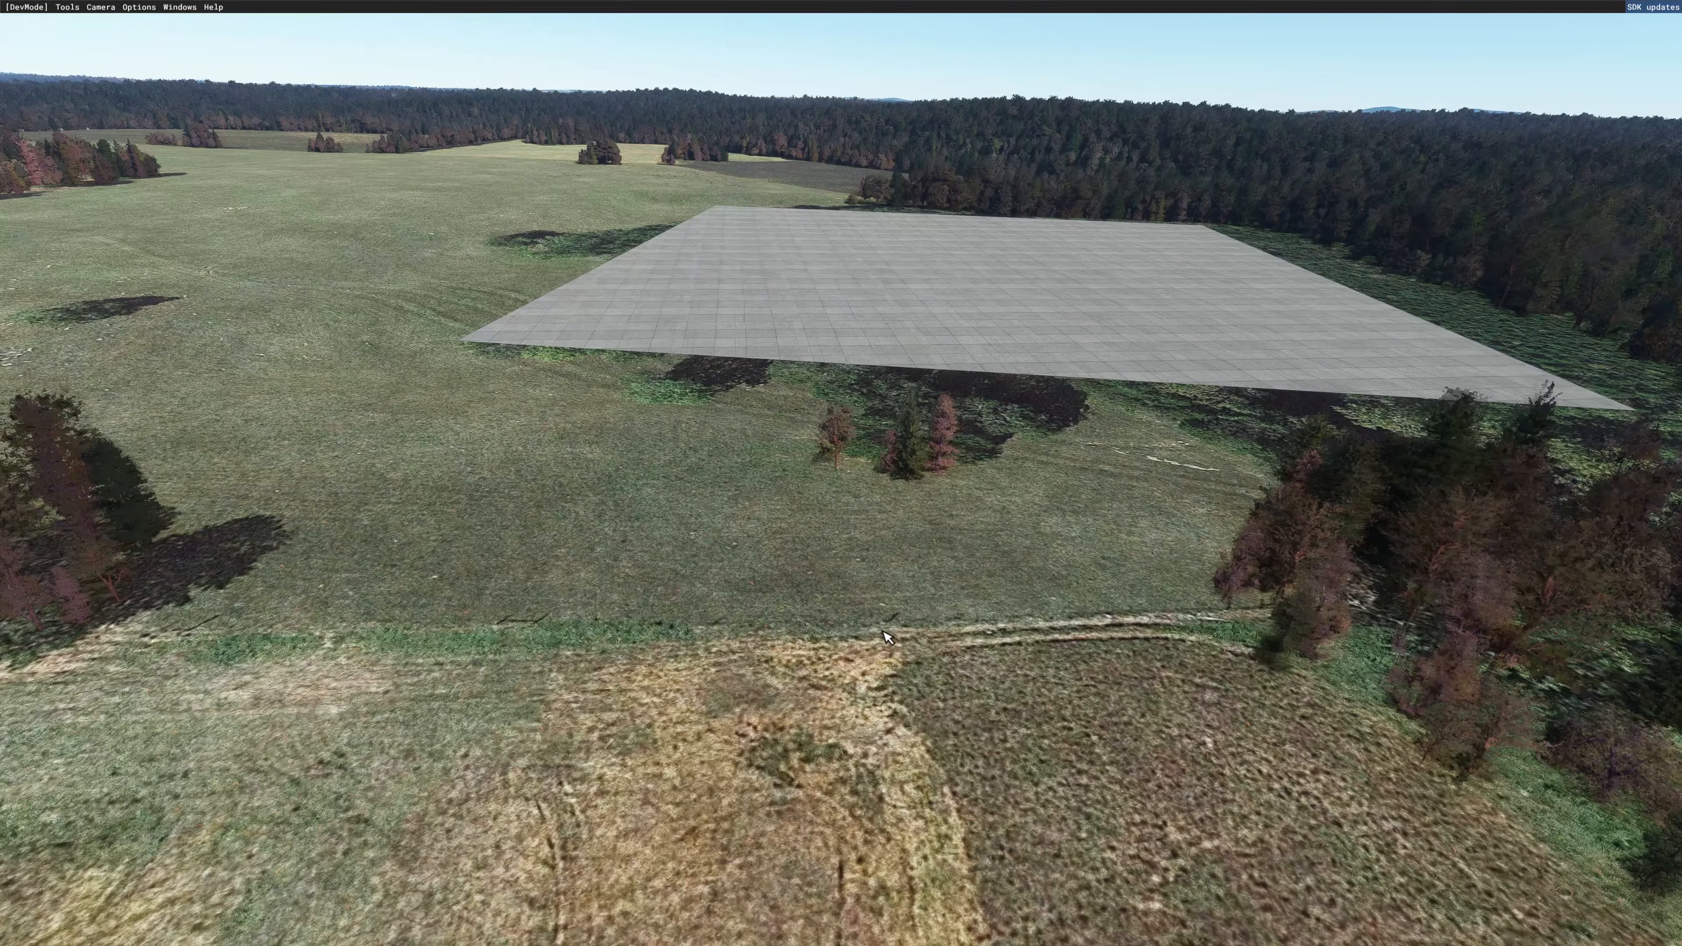
{"action": "middle_click_drag", "start_coordinate": [881, 627], "coordinate": [901, 655]}
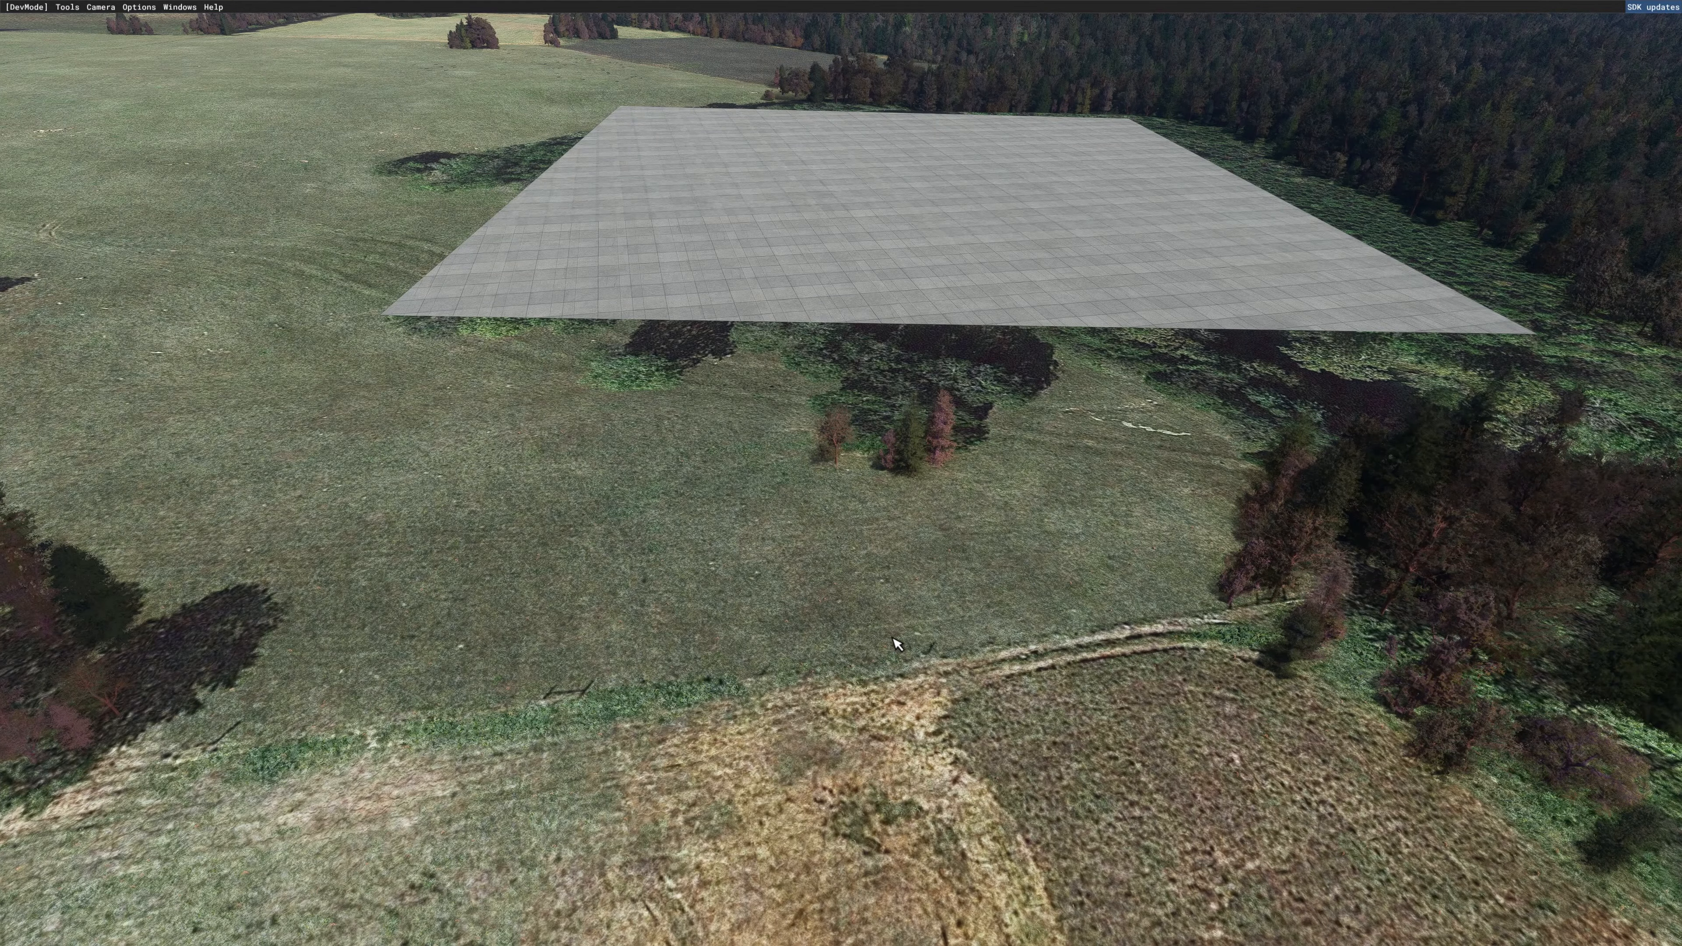
{"action": "key", "text": "r"}
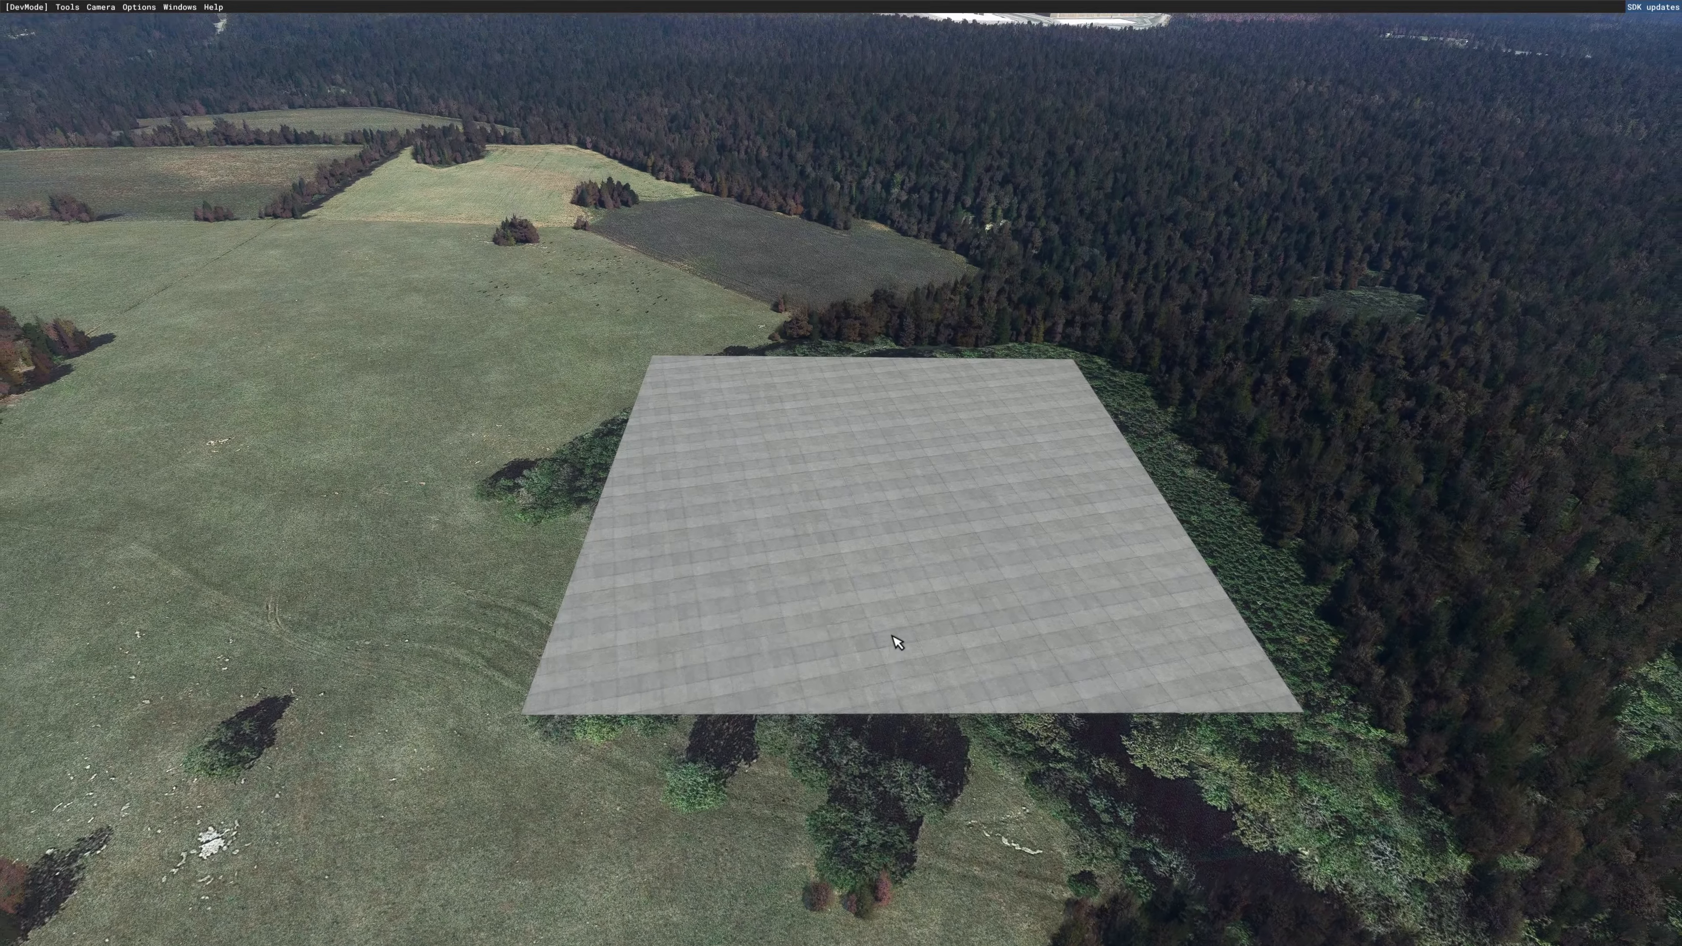
{"action": "key", "text": "r"}
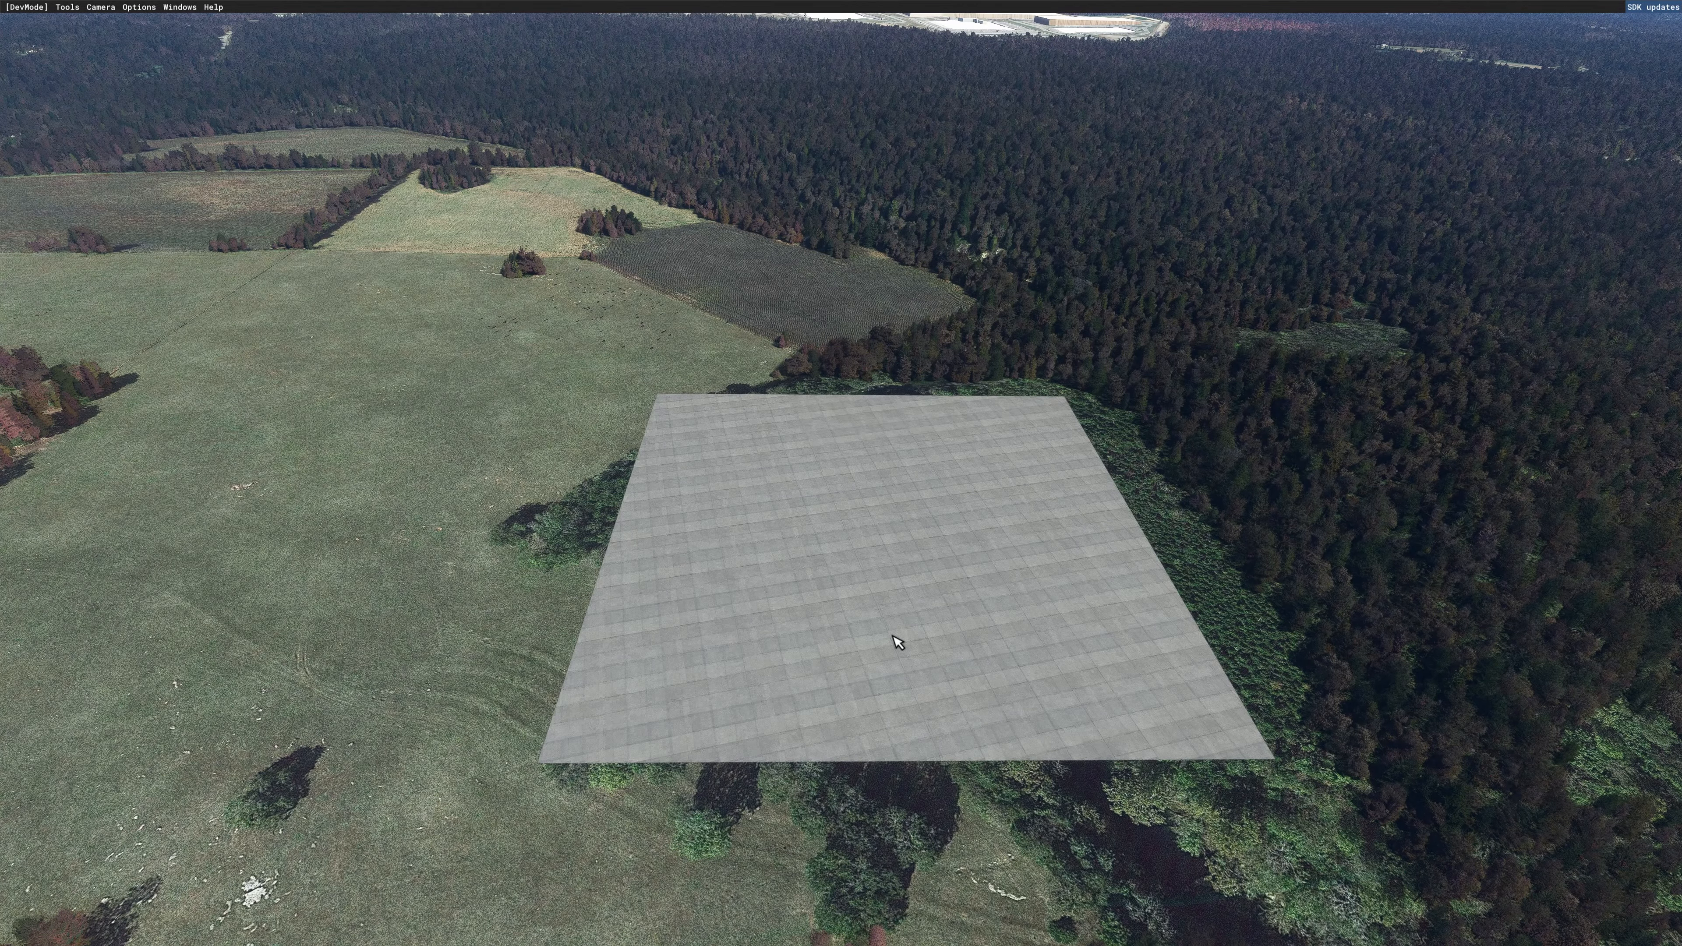
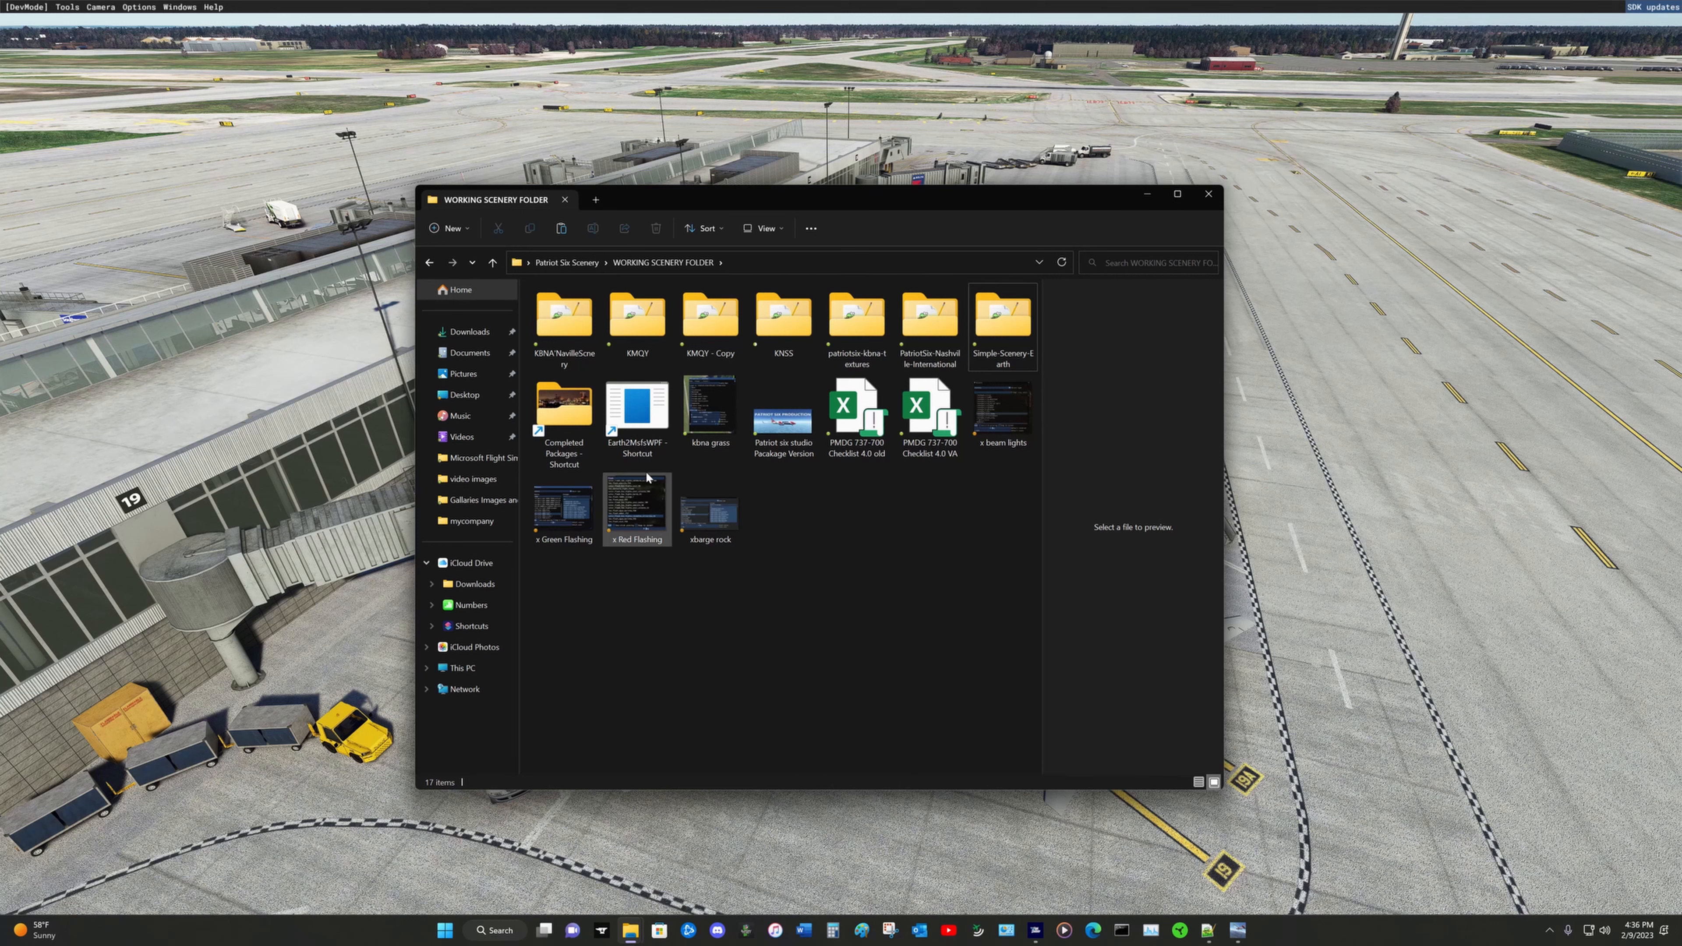
Step: Look through the Completed Packages folder via its shortcut and return to WORKING SCENERY FOLDER
{"action": "double_click", "coordinate": [561, 410]}
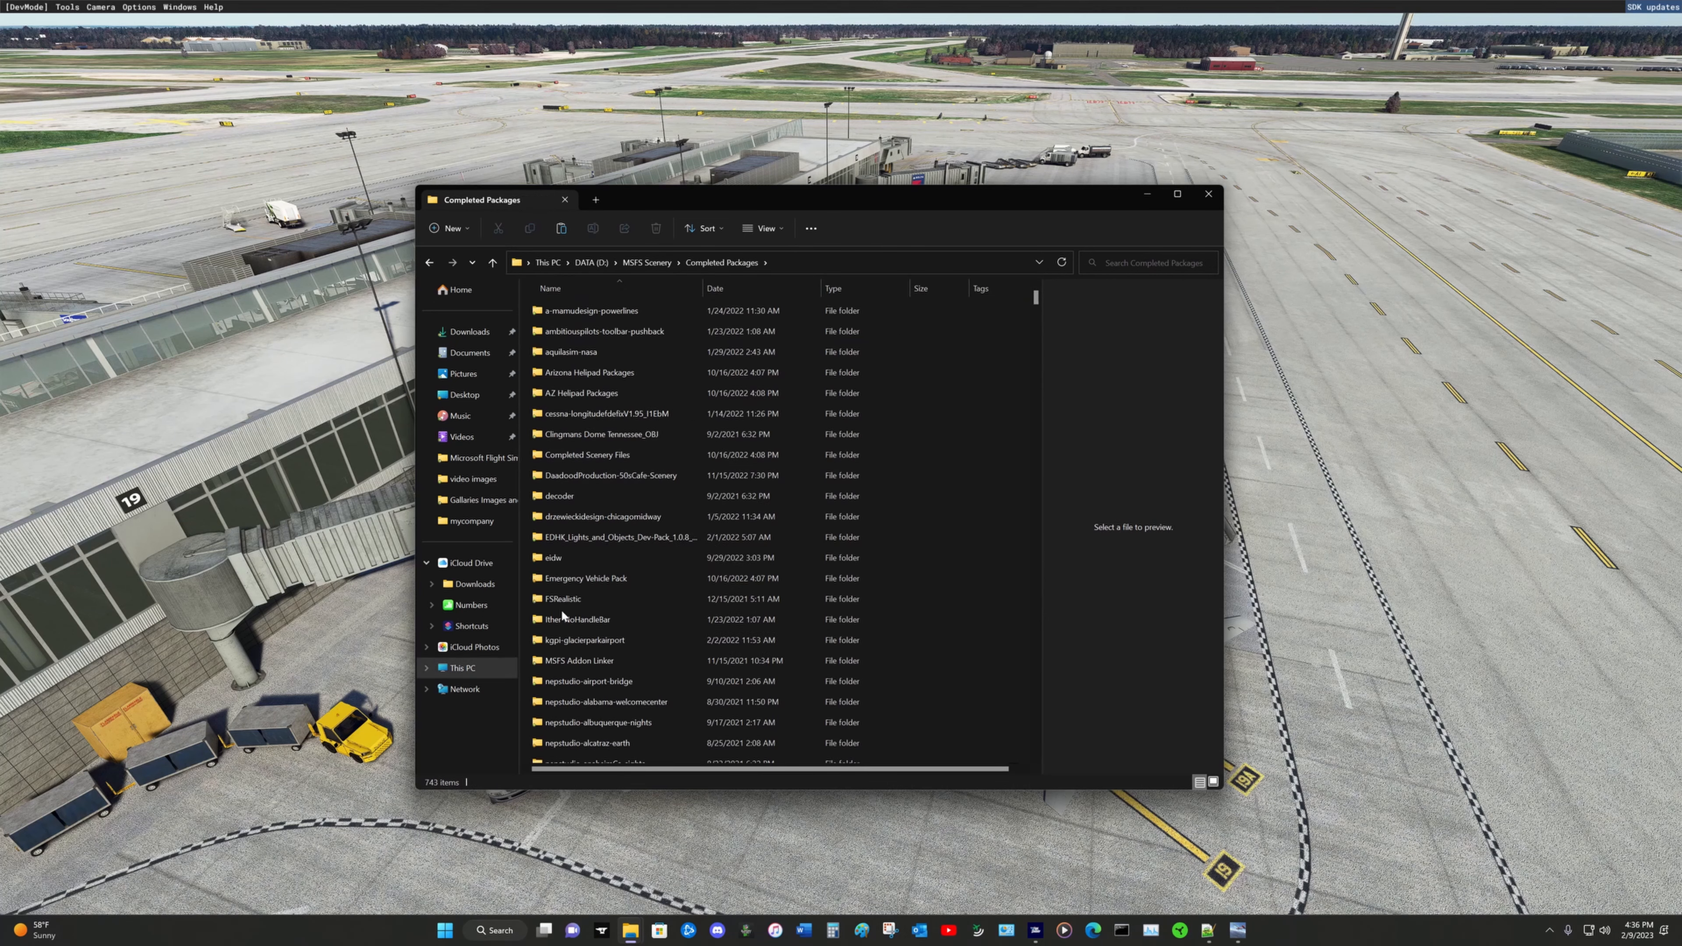
{"action": "scroll", "coordinate": [604, 620], "scroll_direction": "down", "scroll_amount": 4}
{"action": "scroll", "coordinate": [603, 615], "scroll_direction": "up", "scroll_amount": 3}
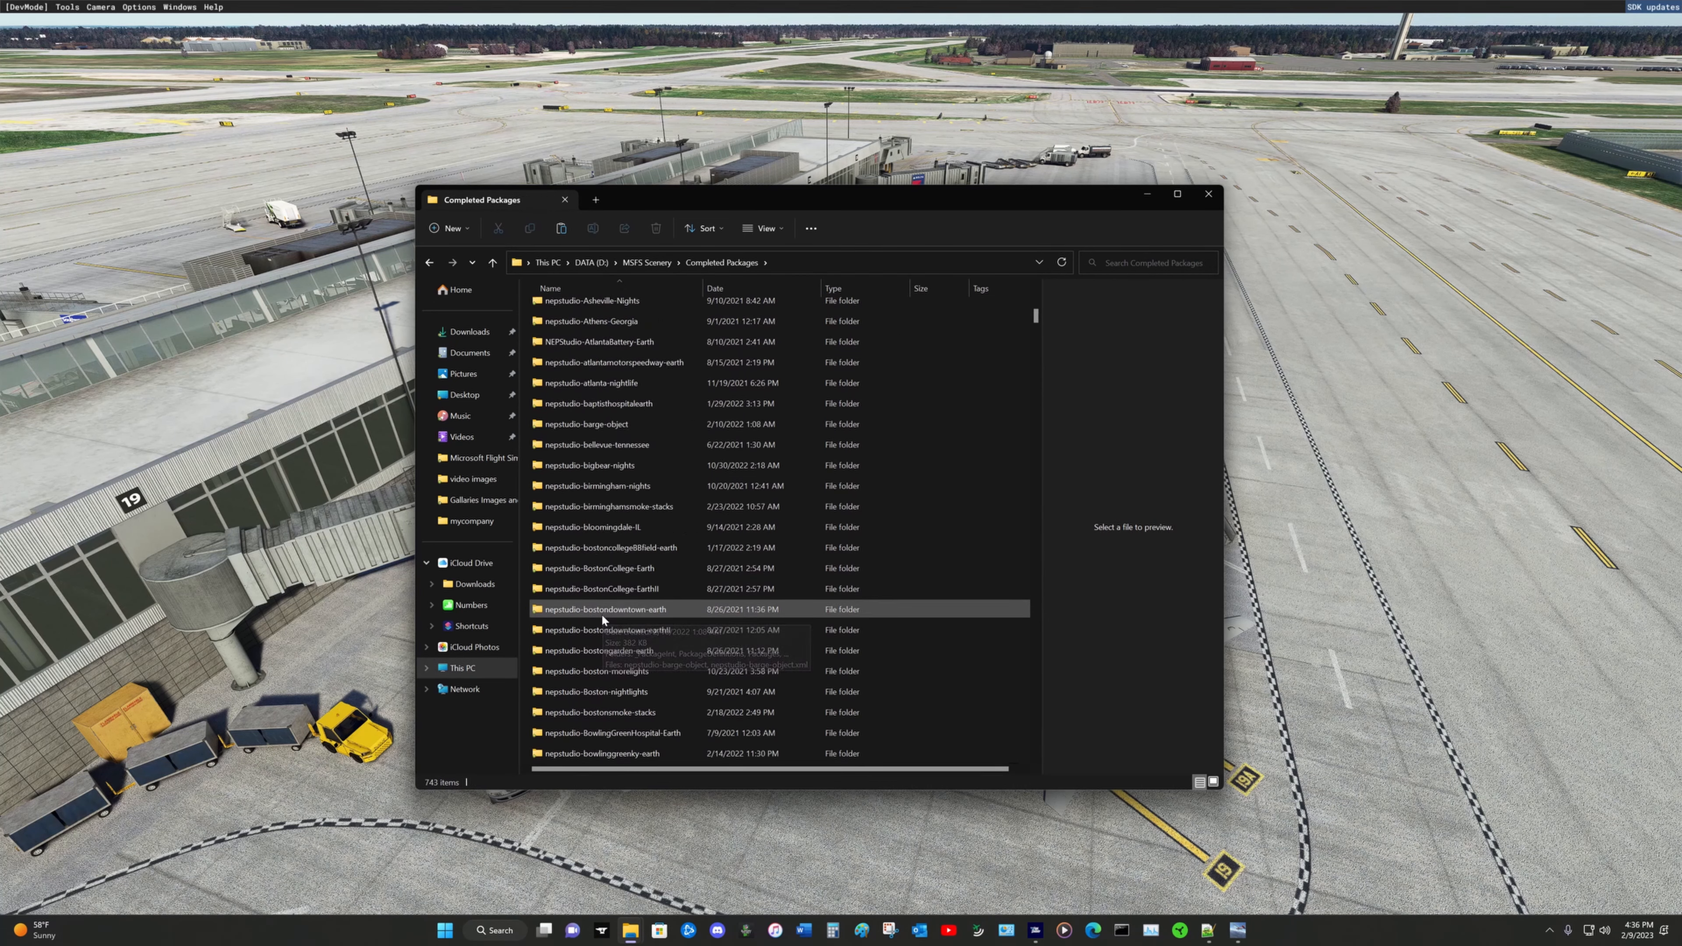
{"action": "scroll", "coordinate": [589, 620], "scroll_direction": "up", "scroll_amount": 3}
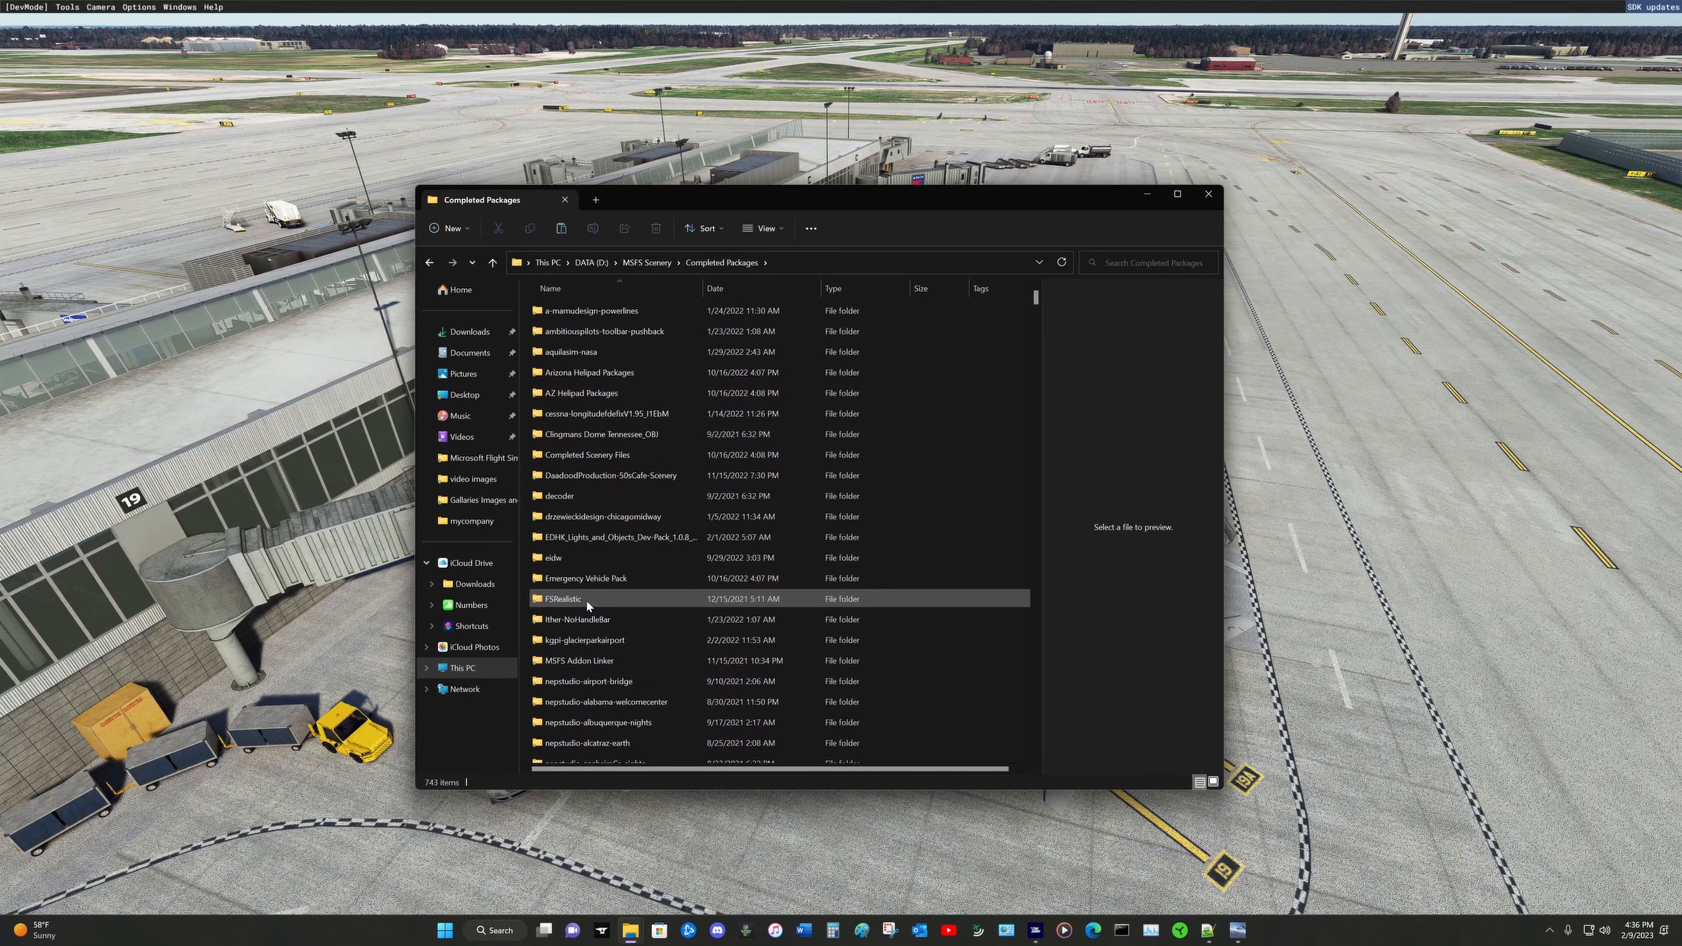
{"action": "left_click", "coordinate": [486, 264]}
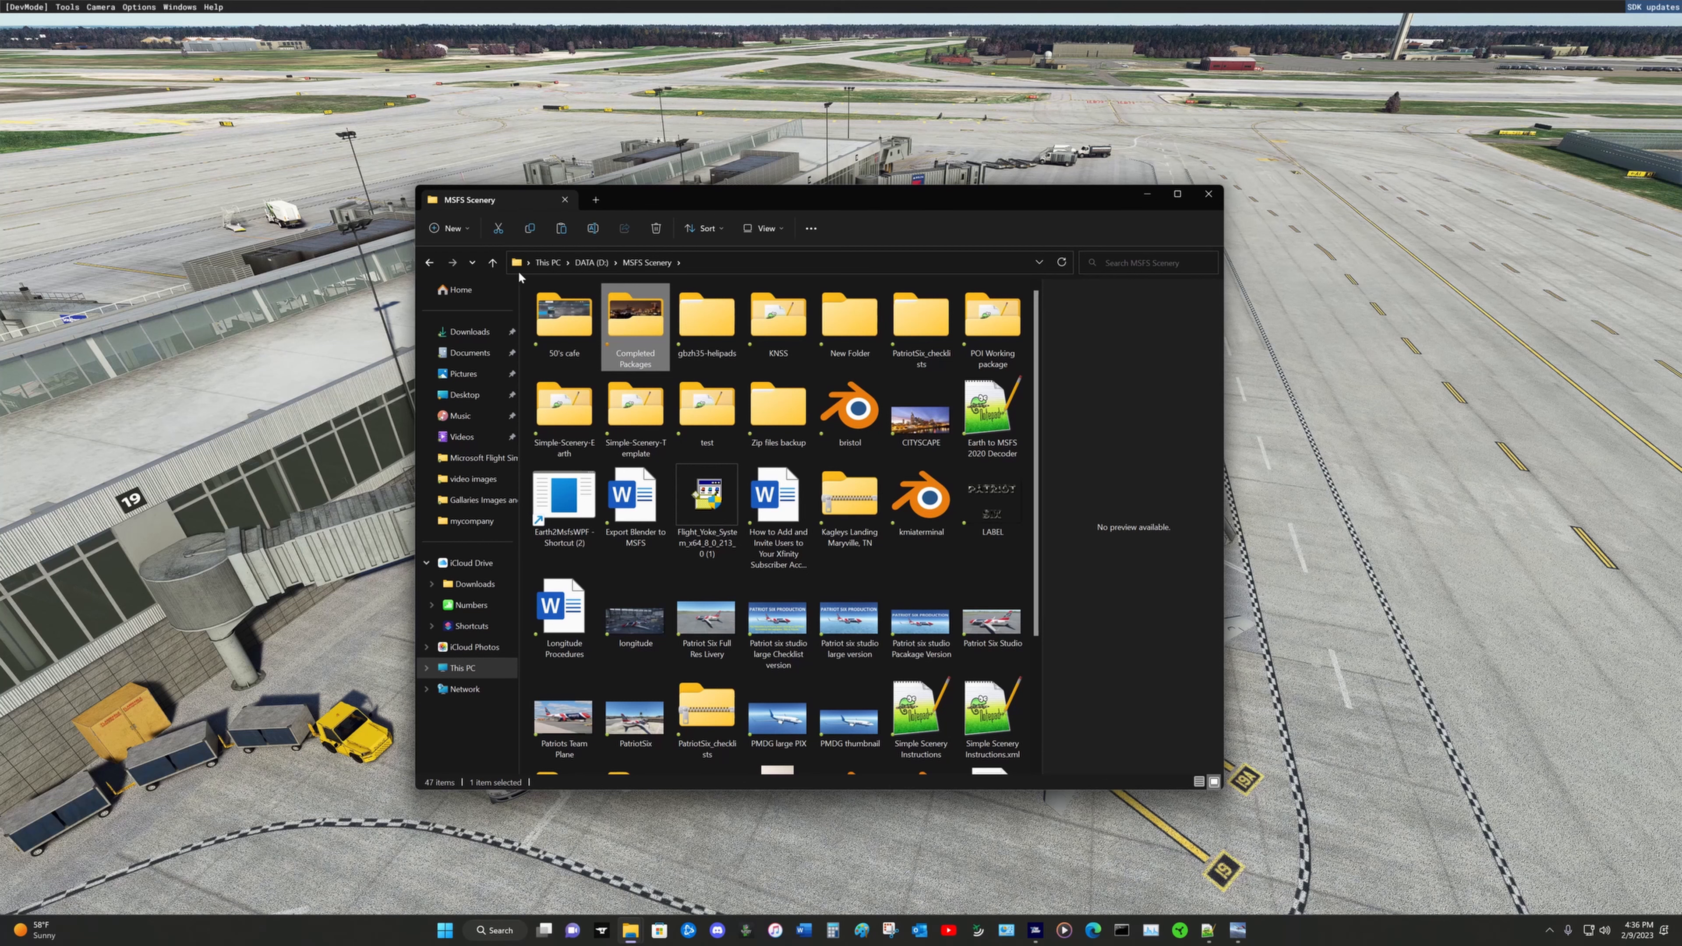
{"action": "left_click", "coordinate": [491, 263]}
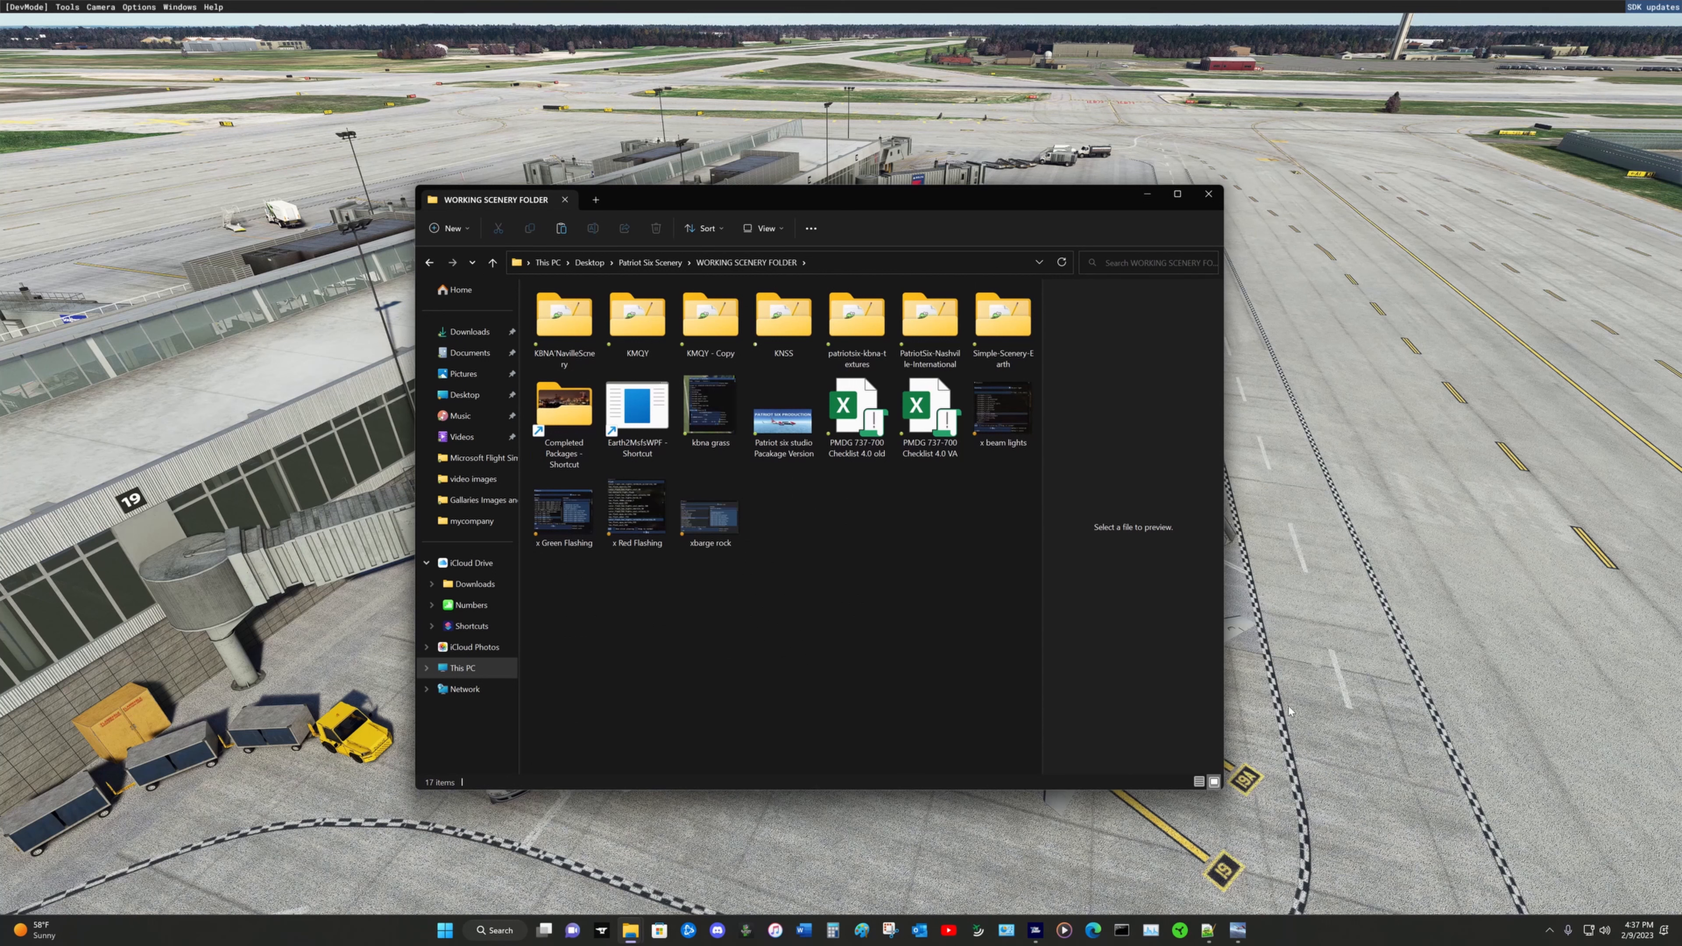
Step: In a new File Explorer window, copy the SimpleScenery folder from C:\MSFS SDK\Samples\DevmodeProjects\Sceneries
{"action": "key", "text": "super+e"}
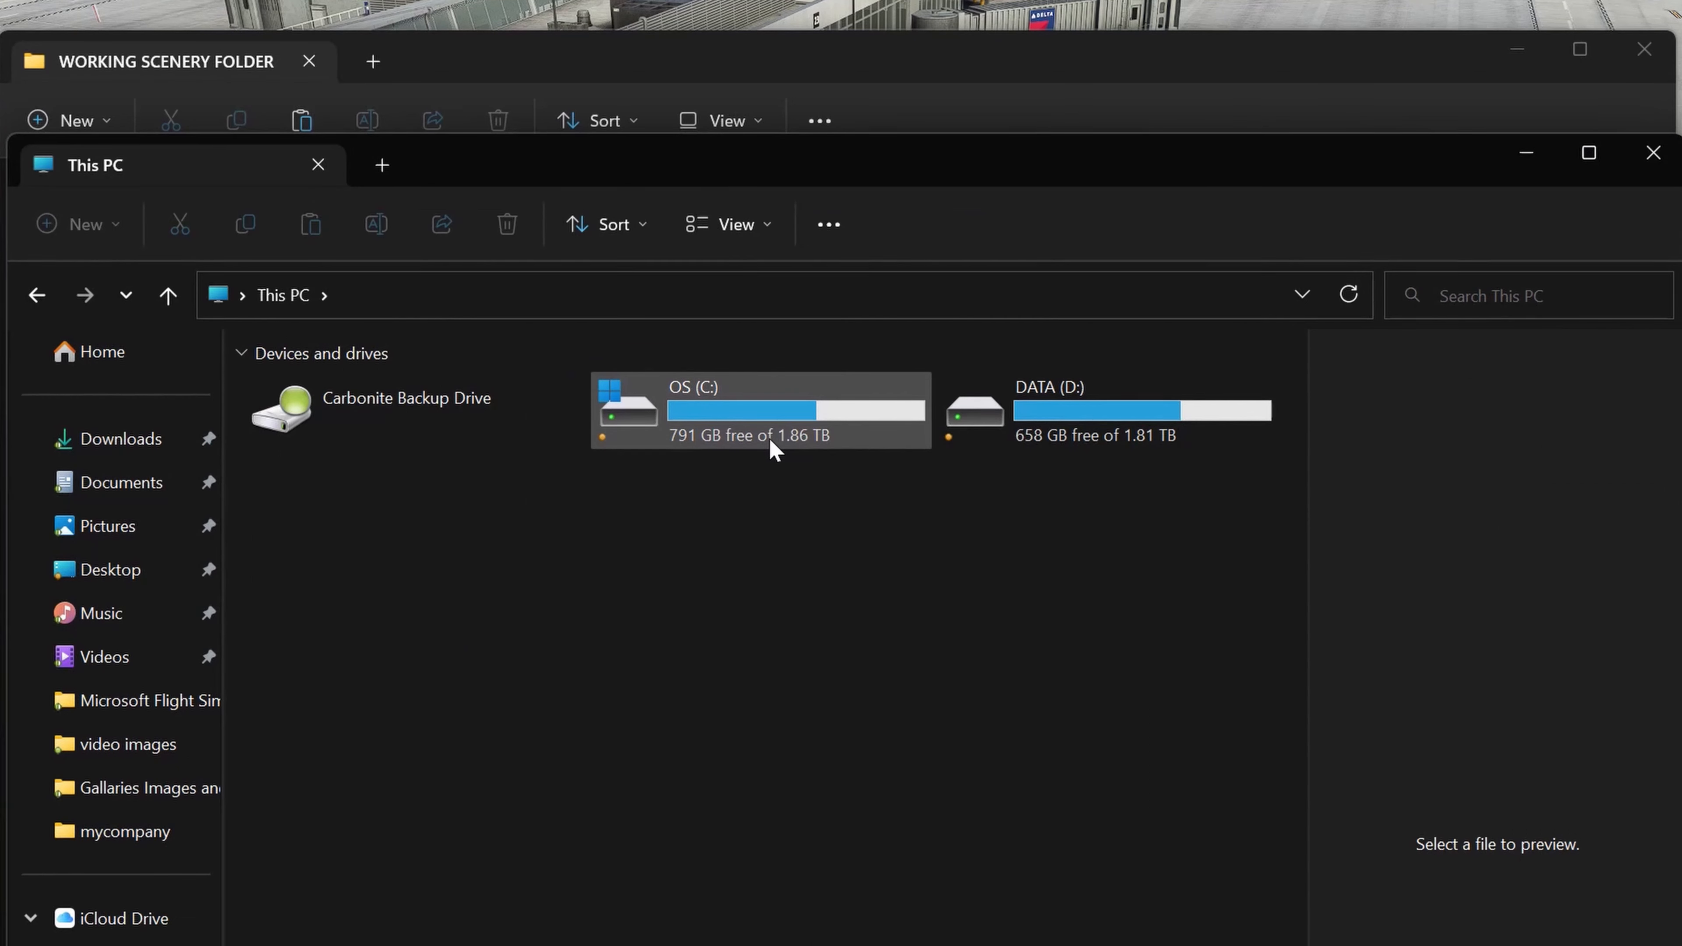
{"action": "double_click", "coordinate": [767, 434]}
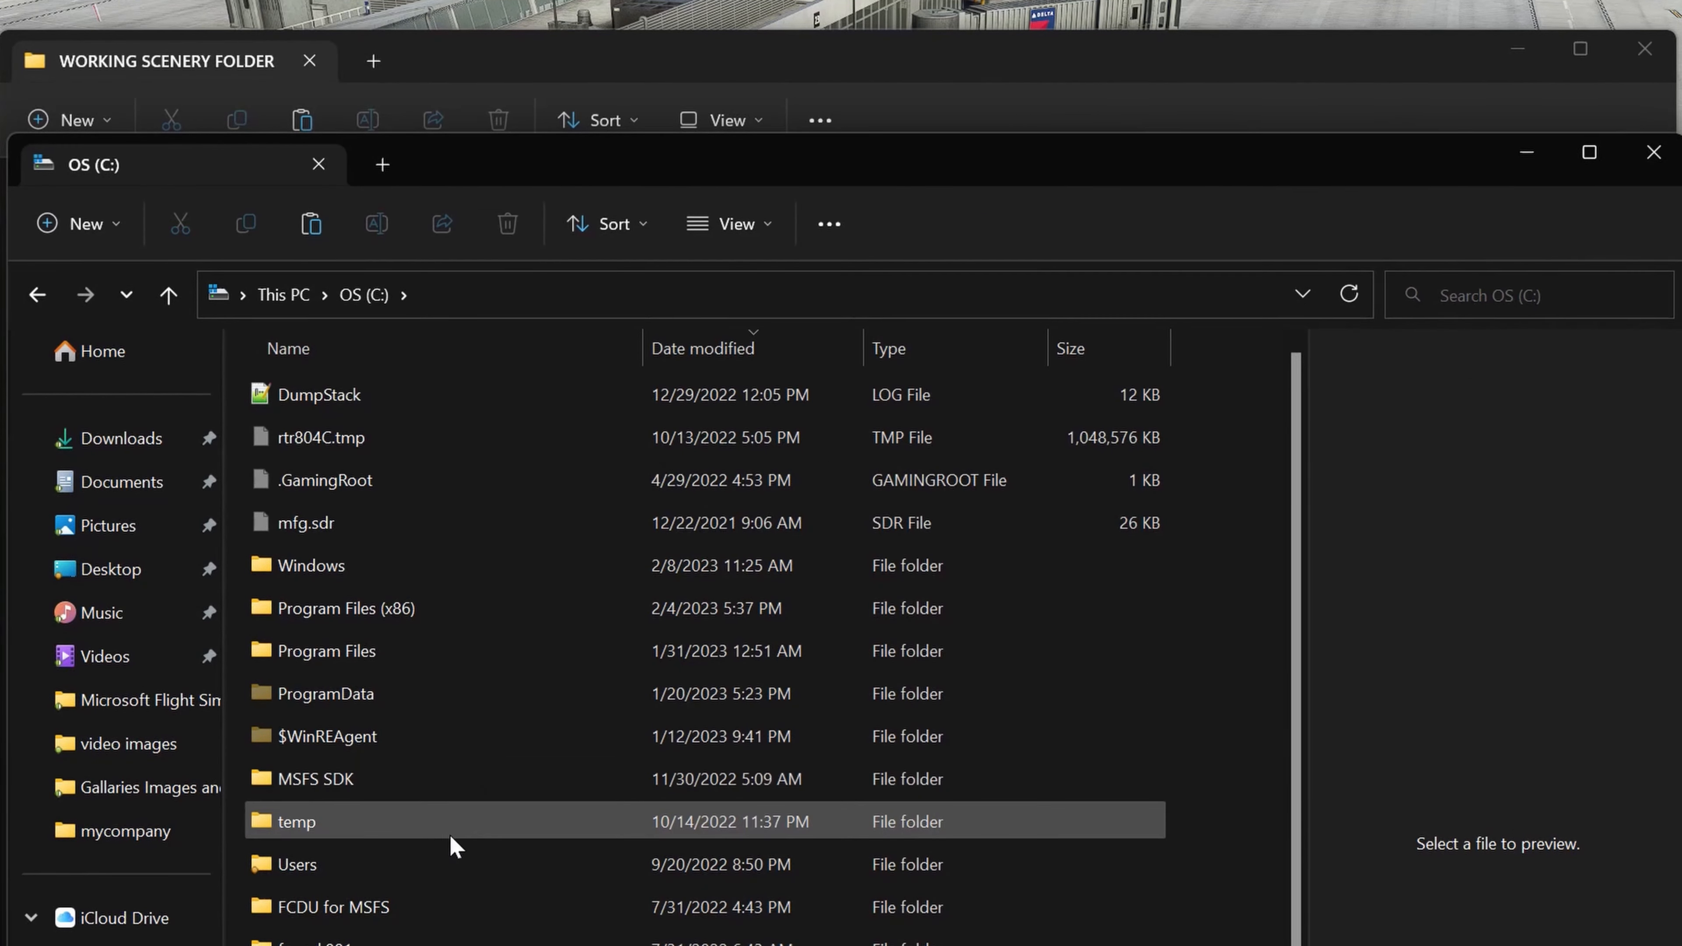
{"action": "double_click", "coordinate": [490, 792]}
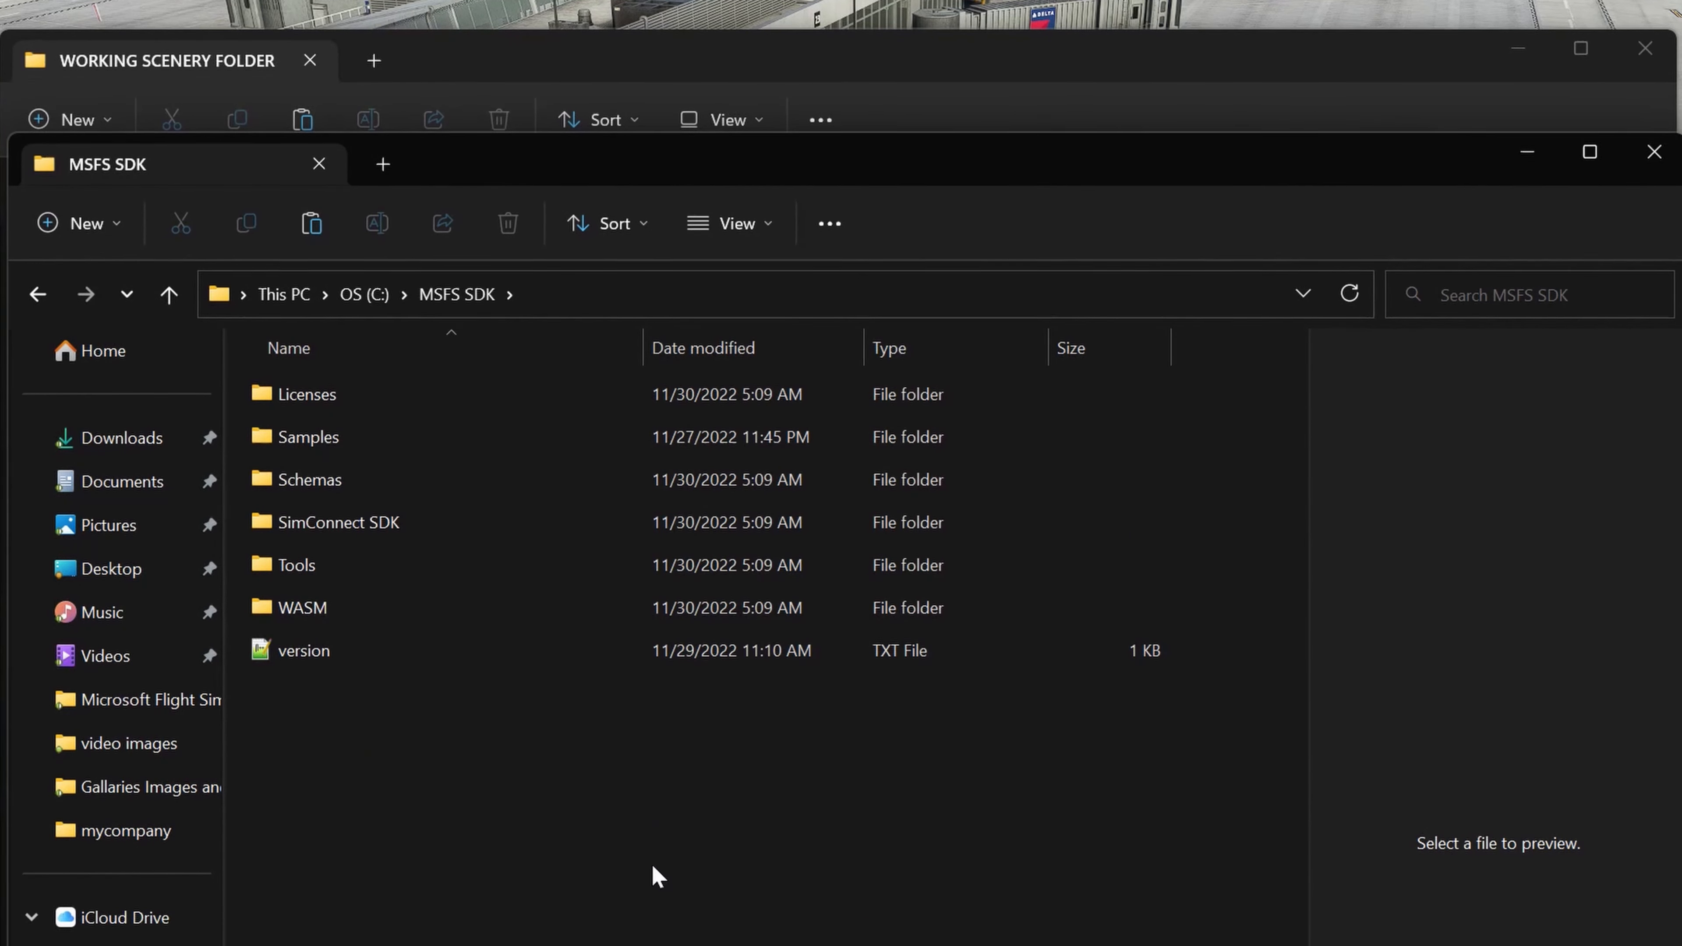
{"action": "double_click", "coordinate": [496, 443]}
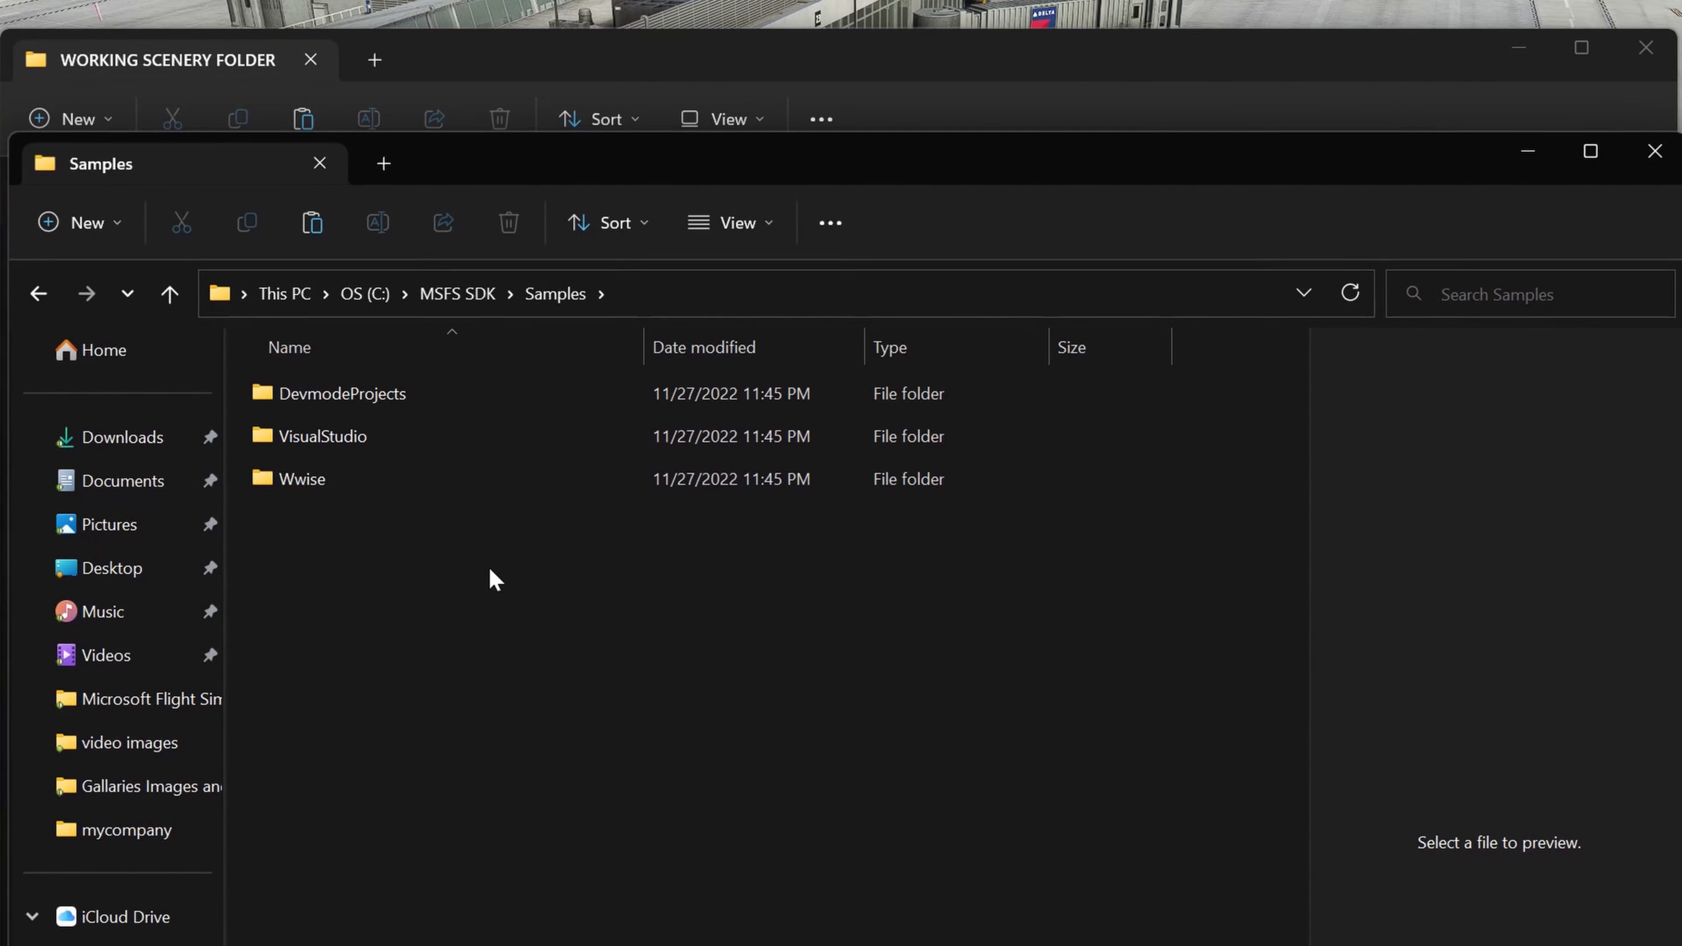
{"action": "mouse_move", "coordinate": [486, 412]}
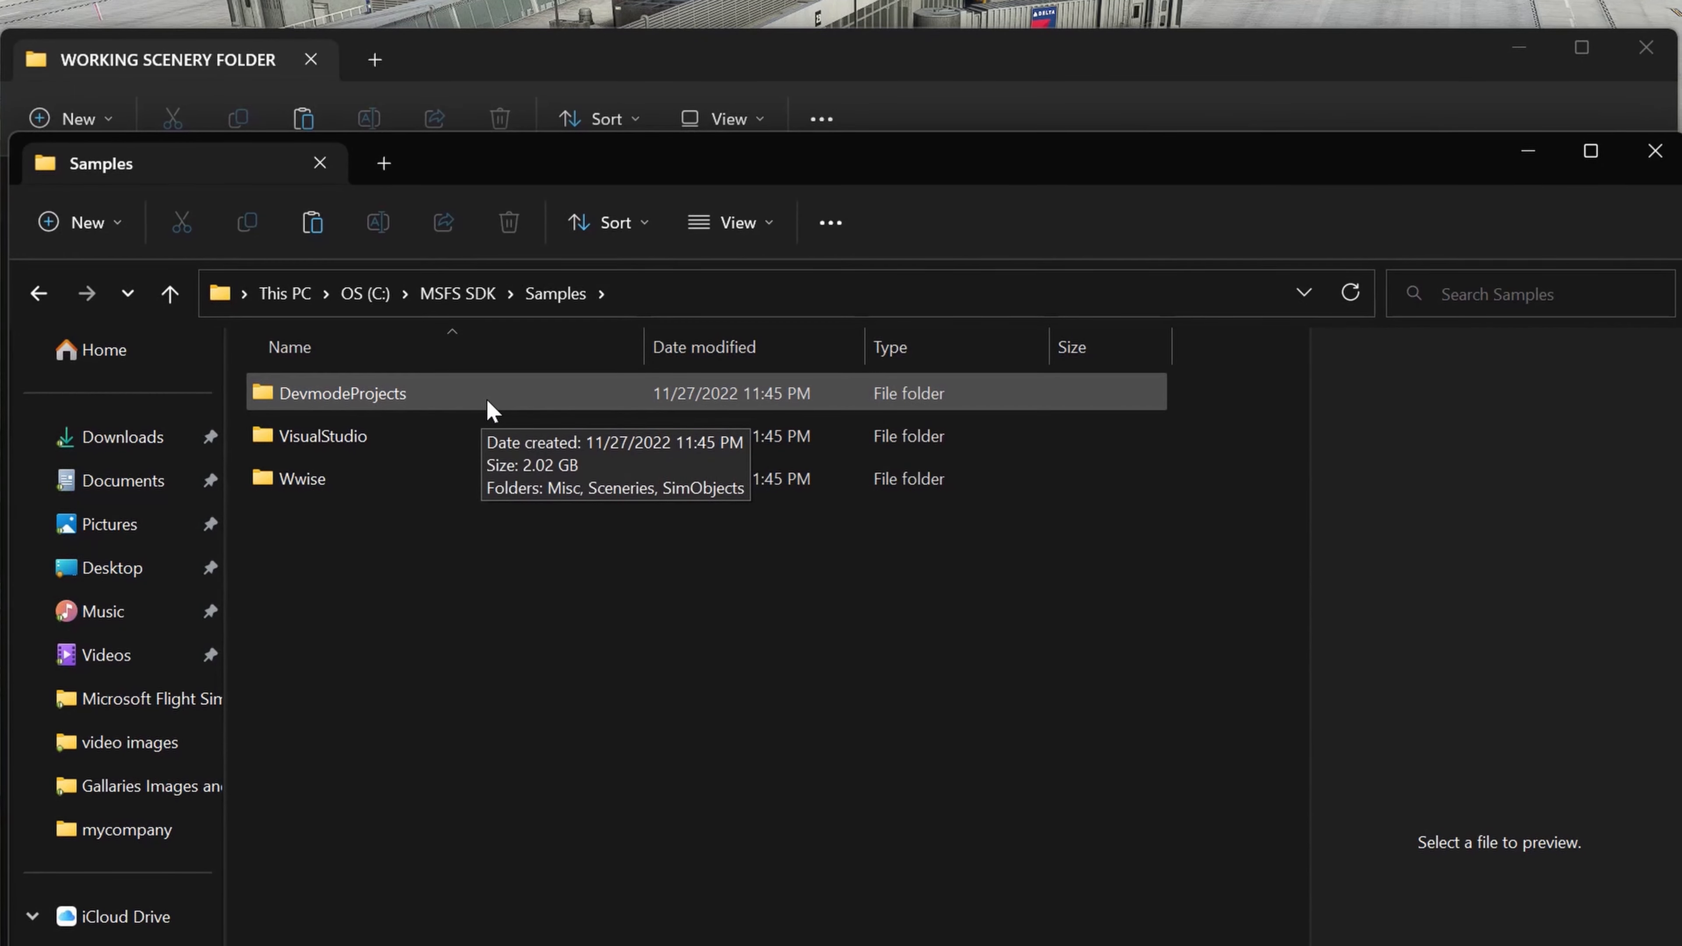
{"action": "double_click", "coordinate": [487, 401]}
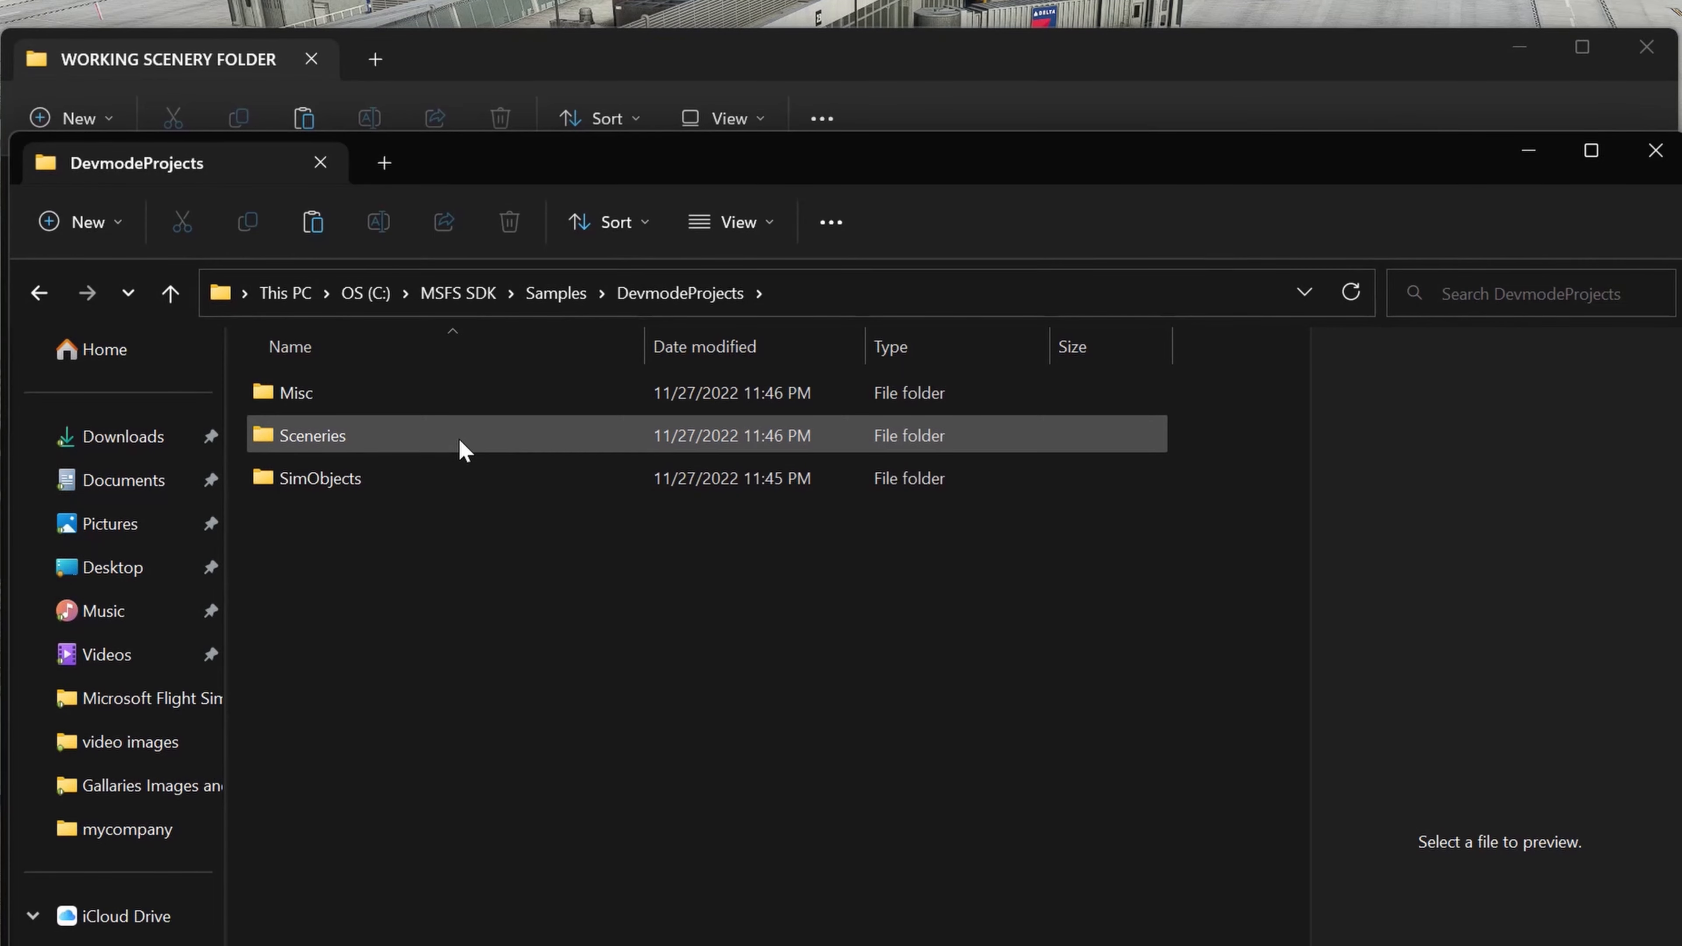
{"action": "mouse_move", "coordinate": [463, 449]}
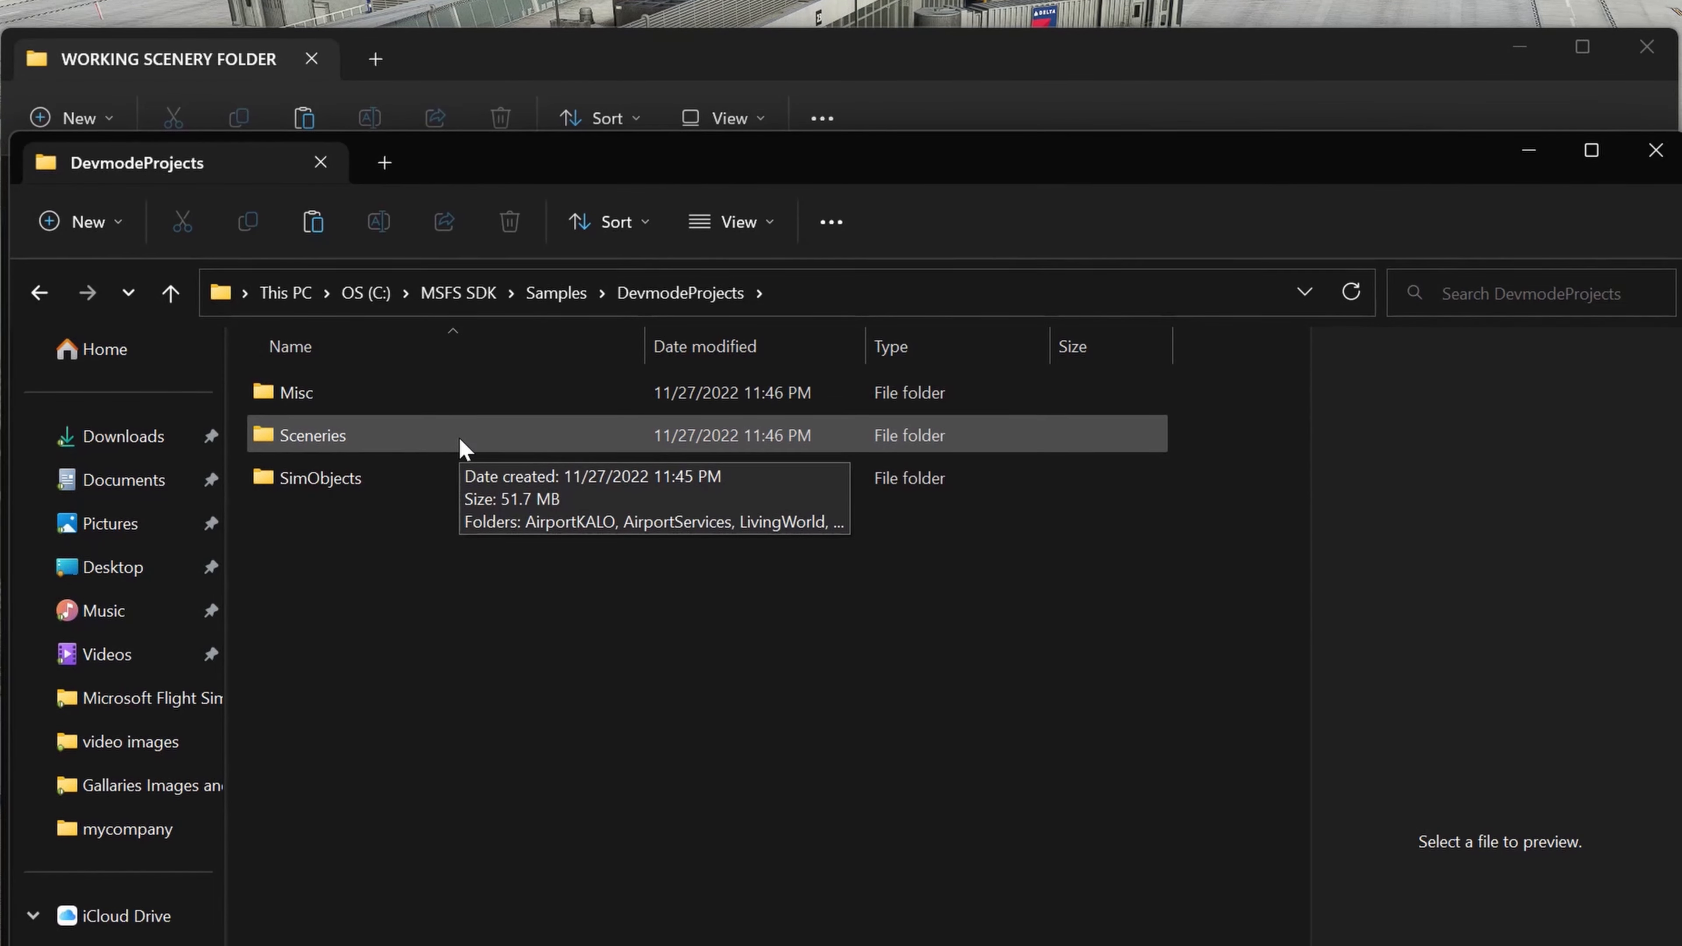
{"action": "double_click", "coordinate": [464, 449]}
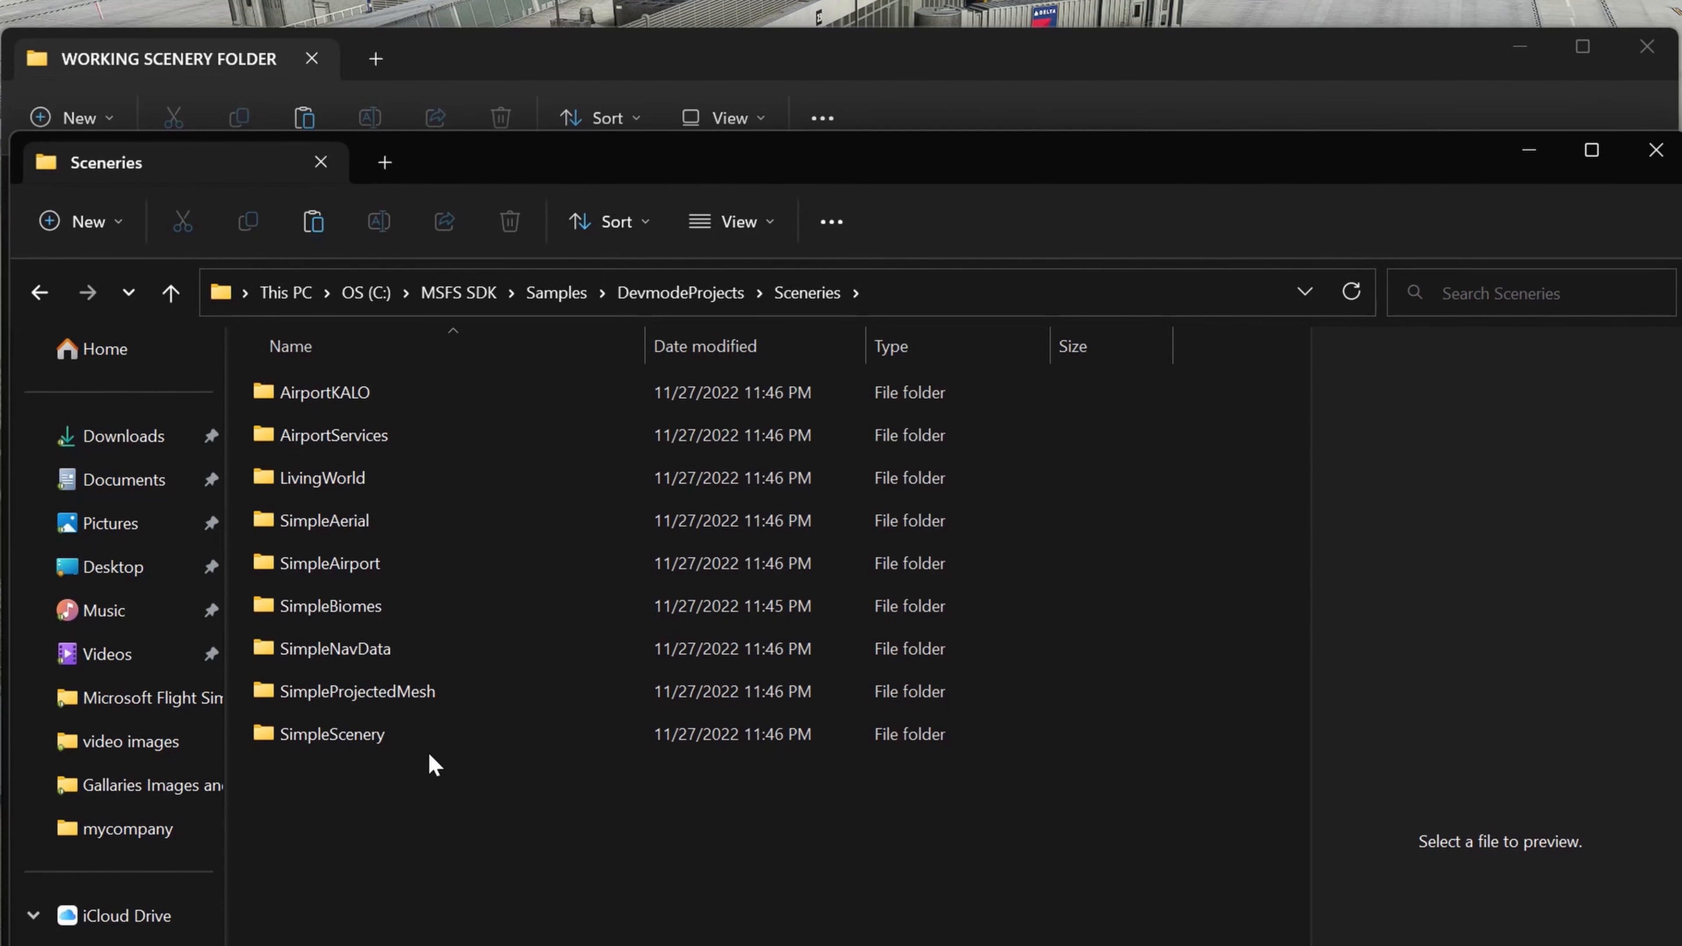
{"action": "left_click", "coordinate": [414, 737]}
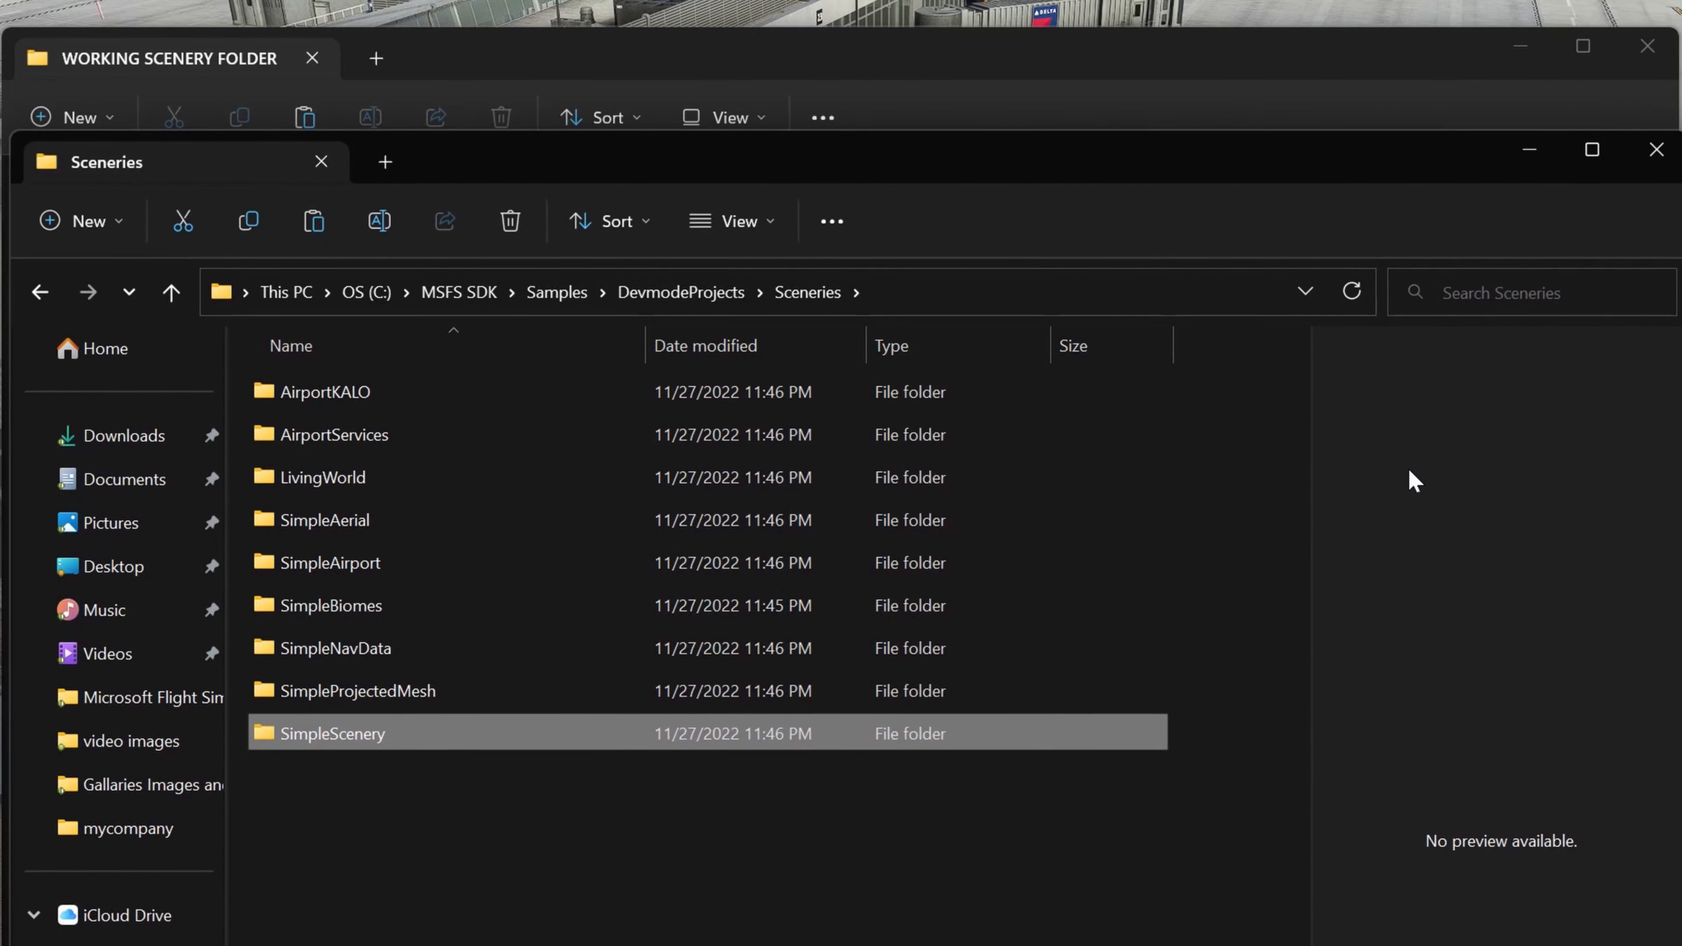
Step: Paste the SimpleScenery folder into WORKING SCENERY FOLDER and return to Microsoft Flight Simulator
{"action": "left_click", "coordinate": [596, 59]}
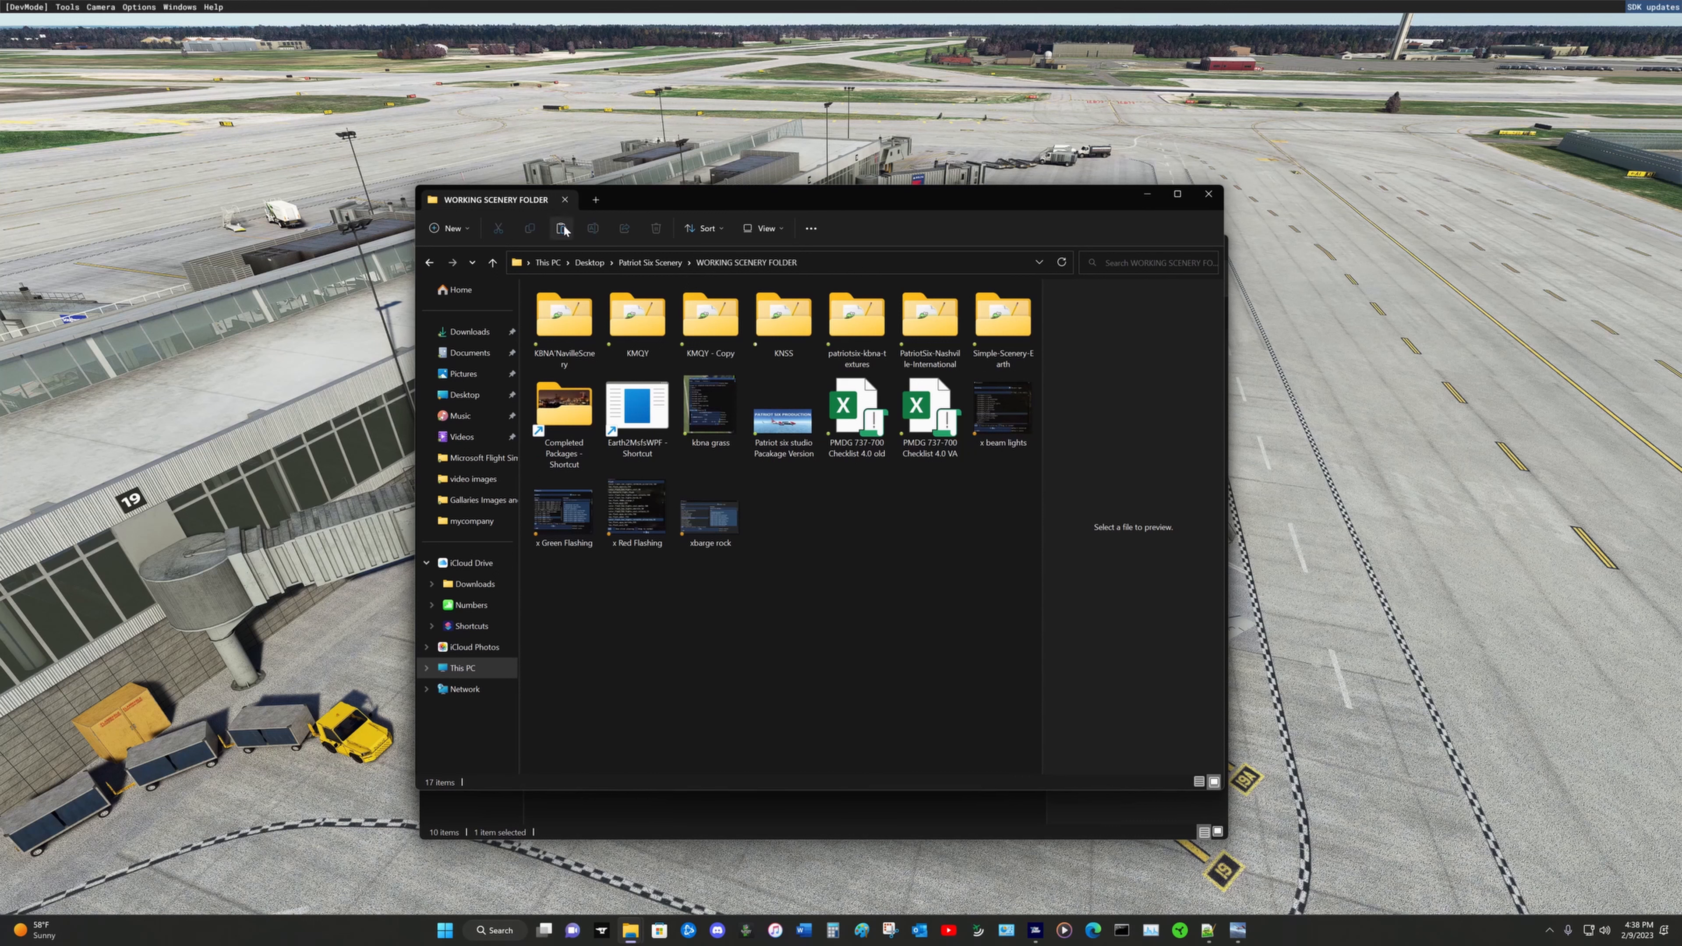
{"action": "left_click", "coordinate": [305, 118]}
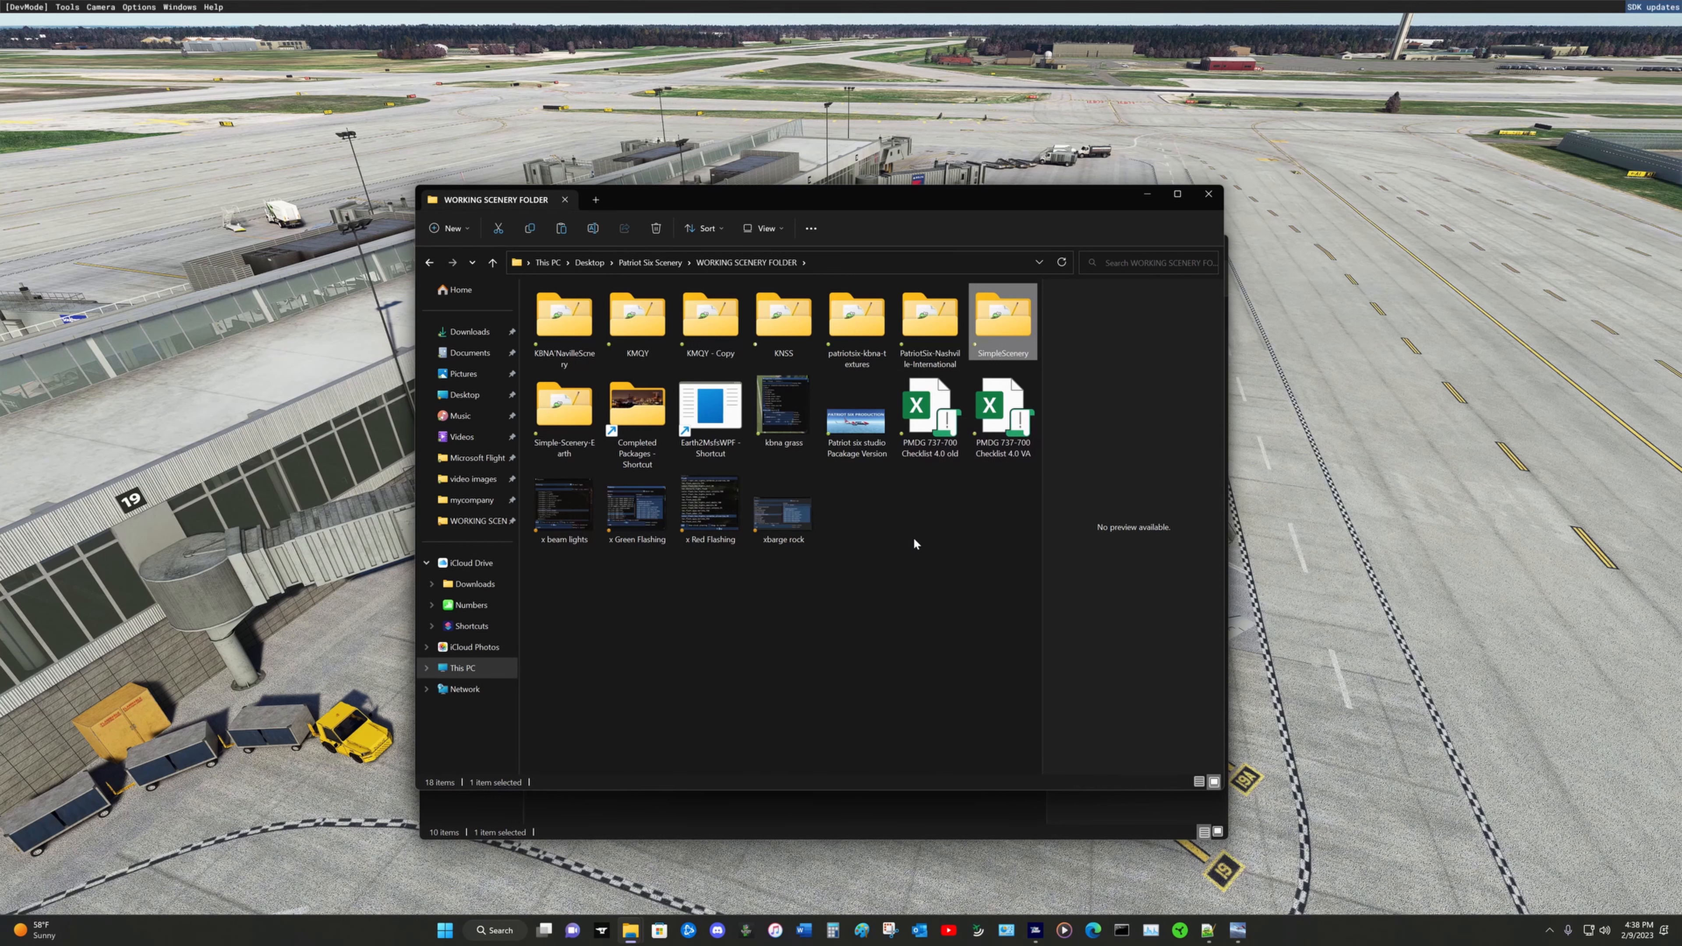
{"action": "left_click", "coordinate": [1298, 667]}
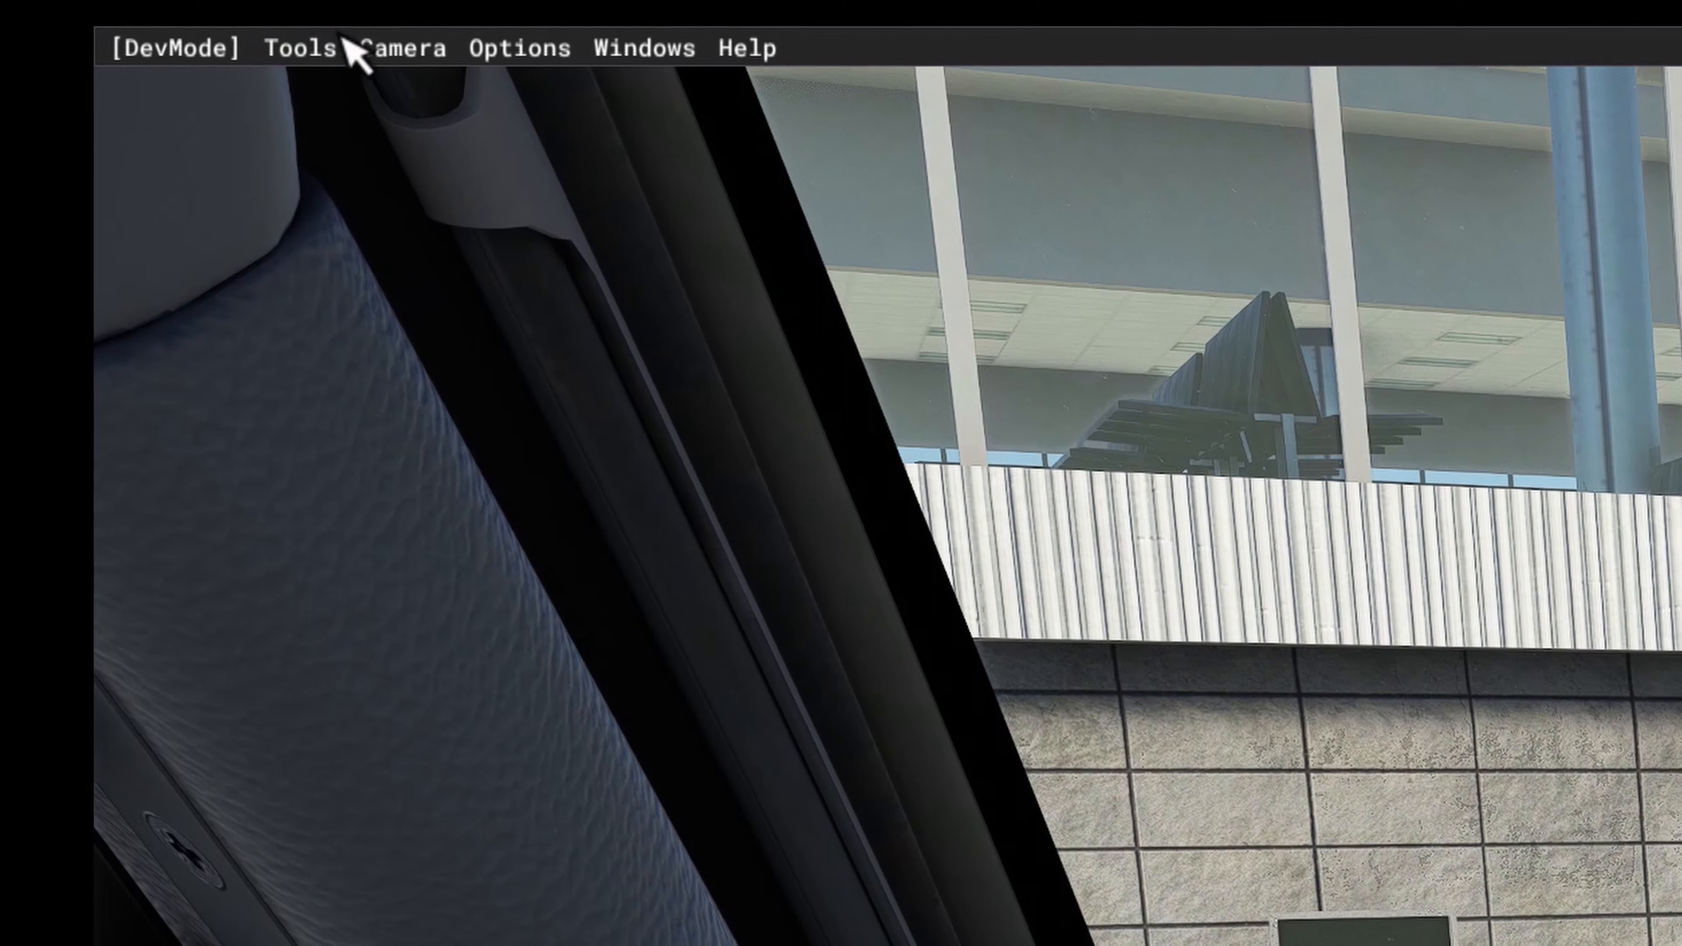
Step: Switch to the Developer Camera and move it backward, sideways, up and down behind the parked airliner
{"action": "left_click", "coordinate": [393, 48]}
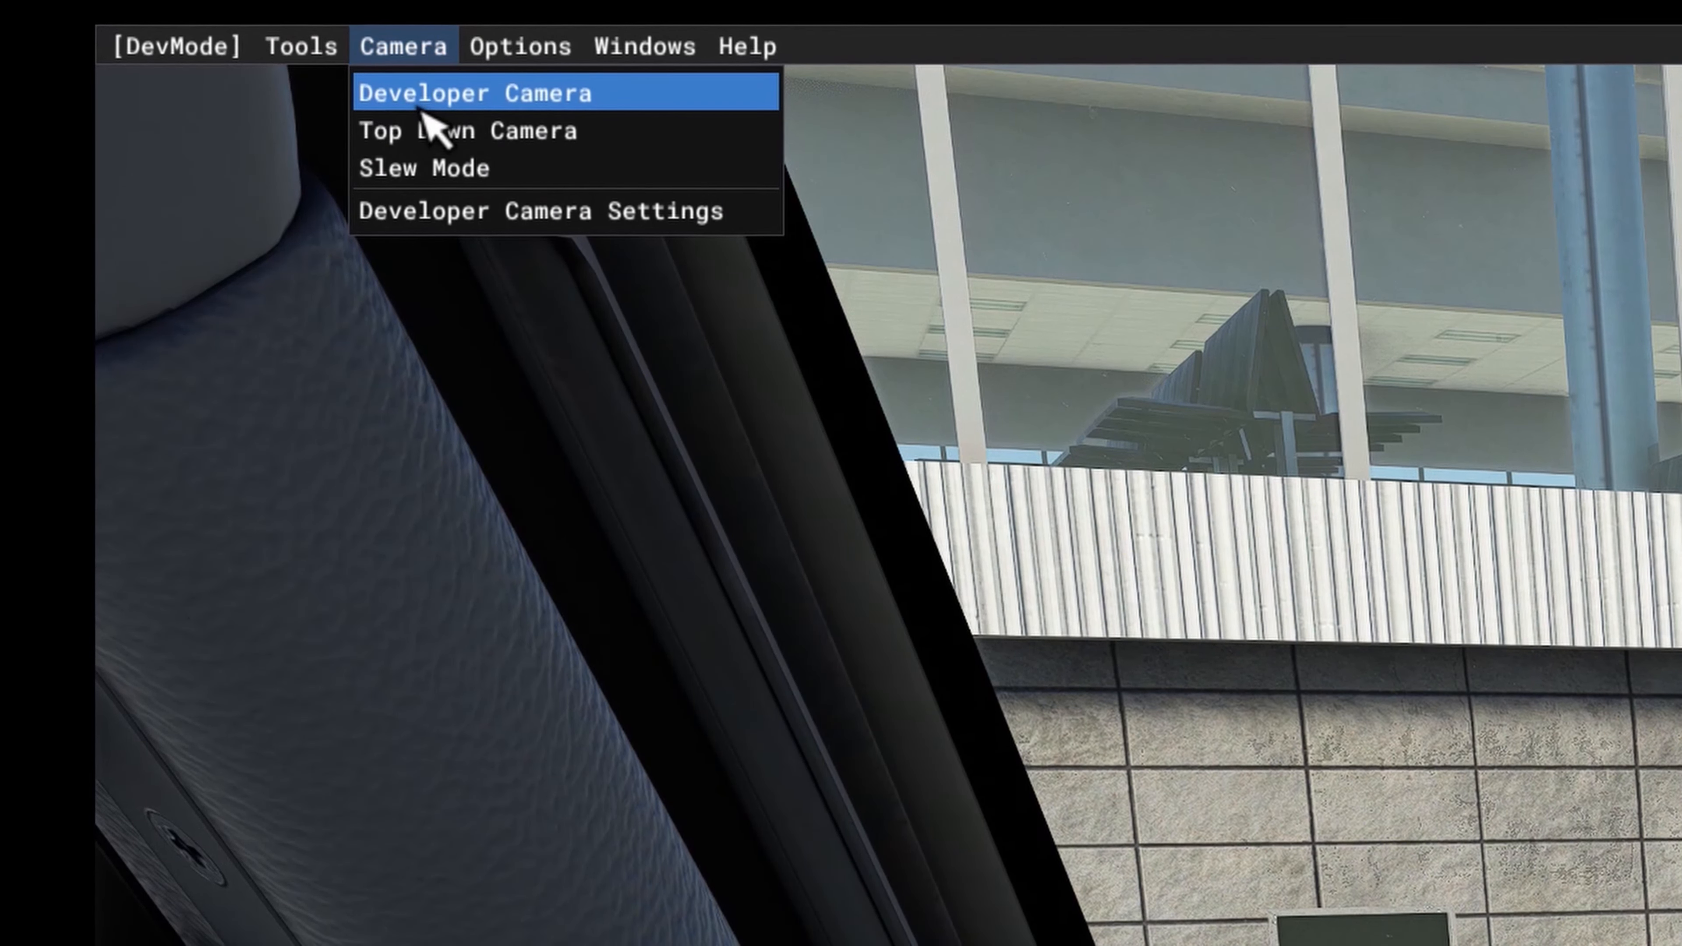
{"action": "left_click", "coordinate": [421, 106]}
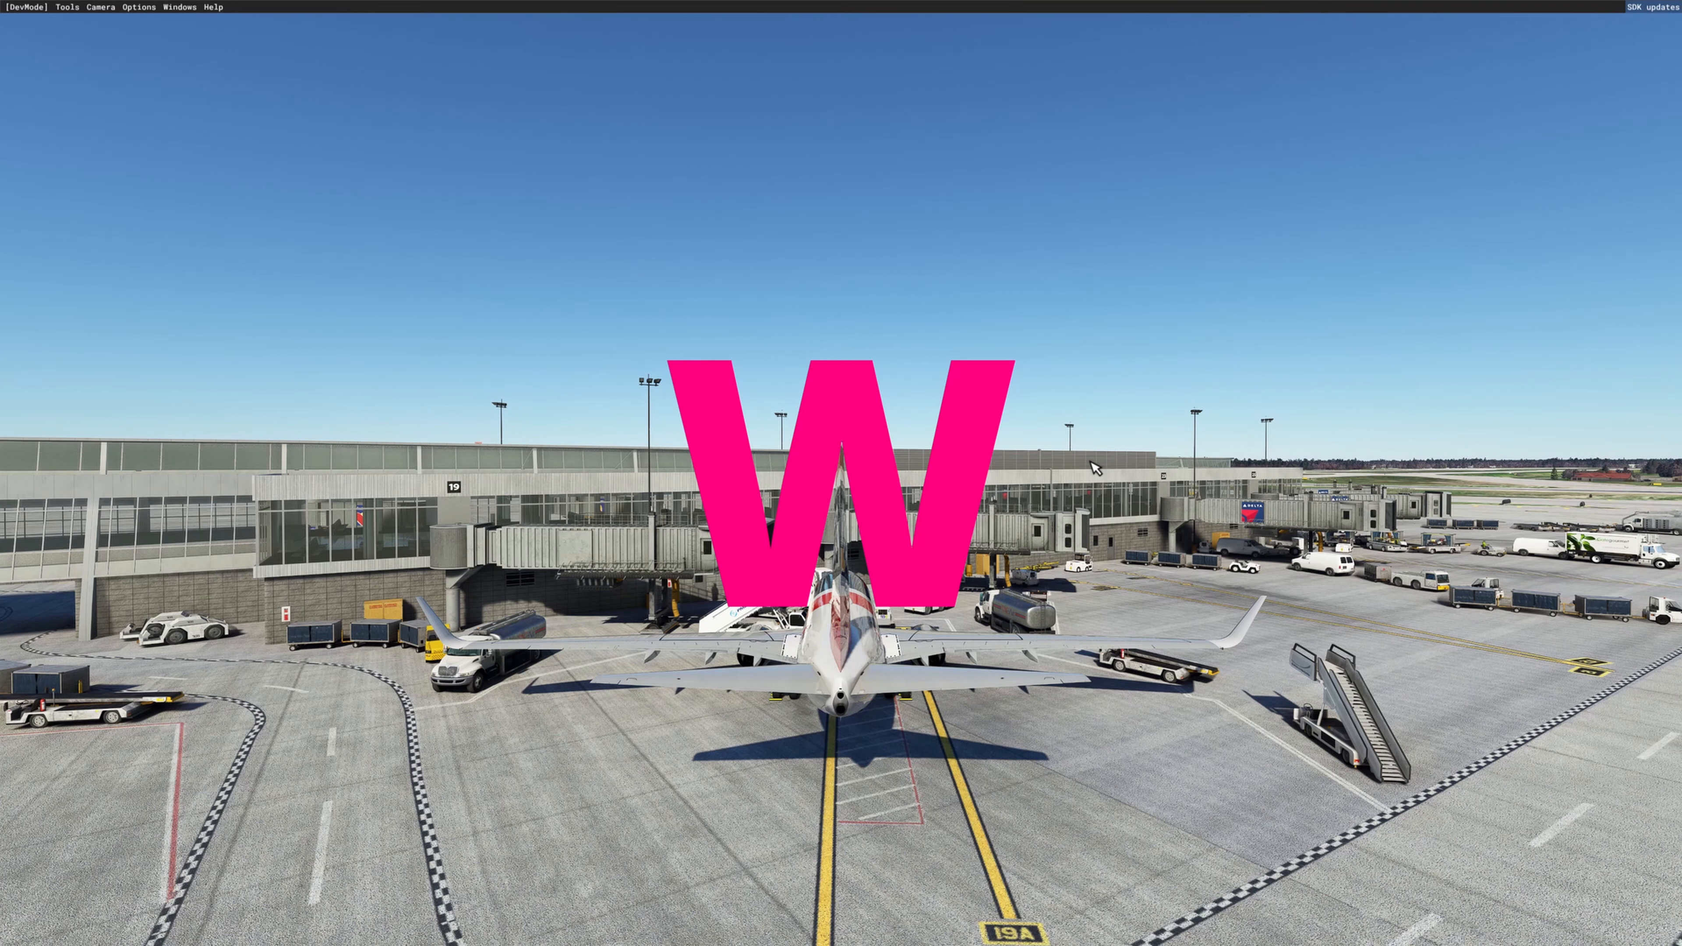
{"action": "key", "text": "s"}
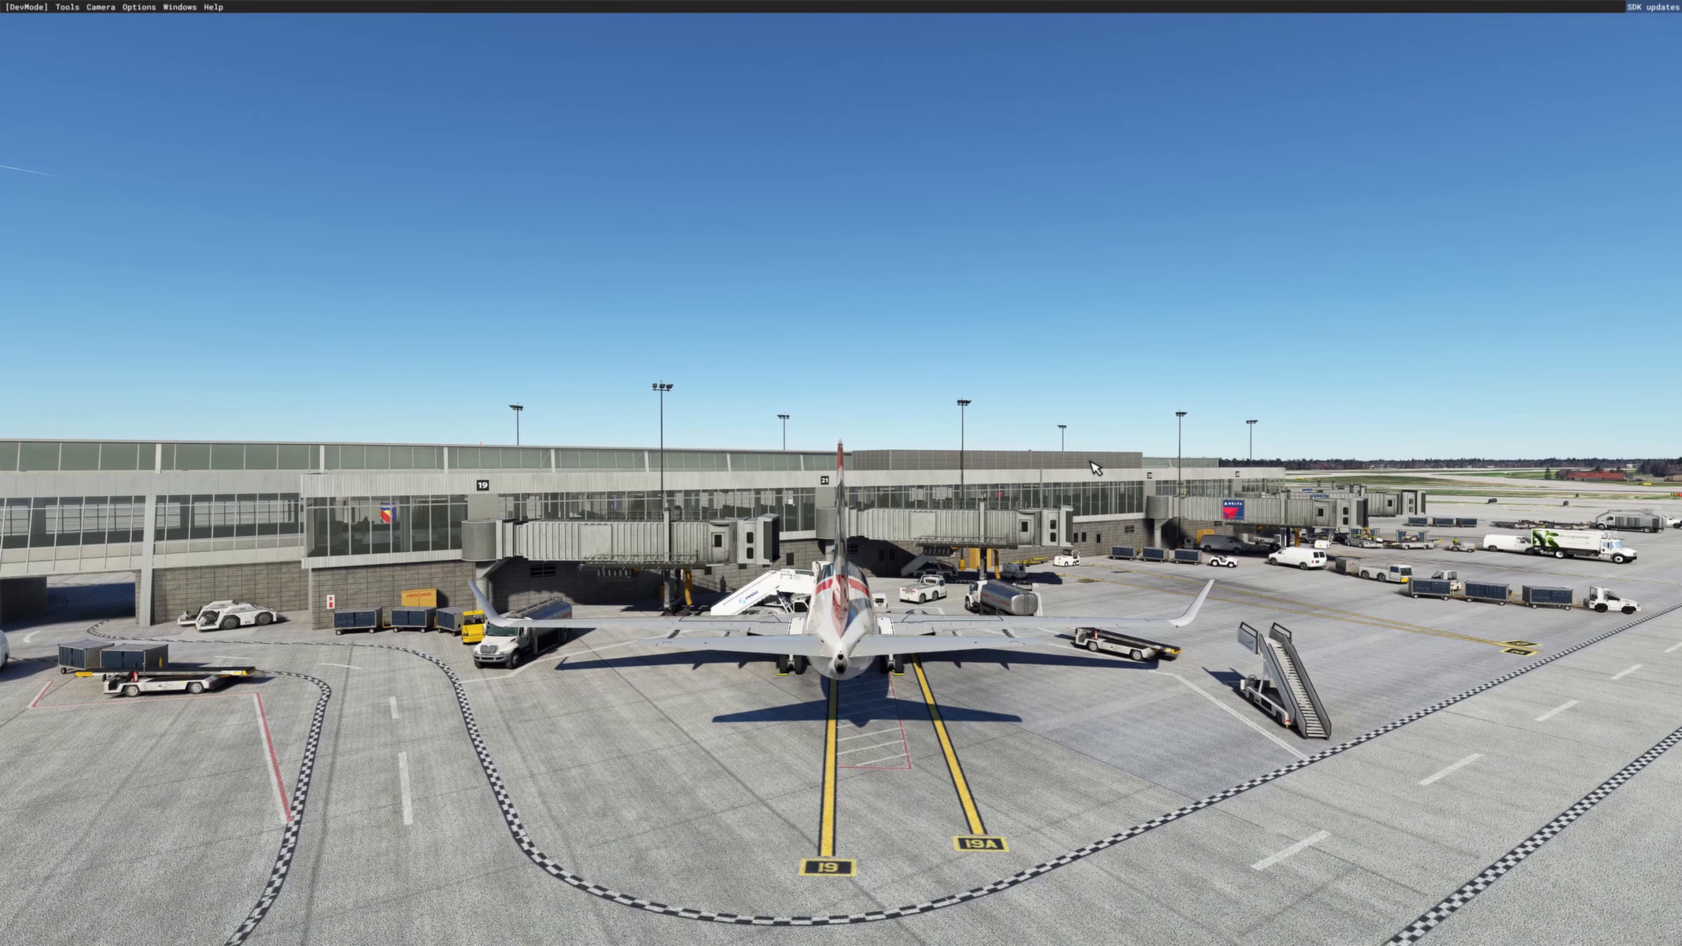
{"action": "key", "text": "a"}
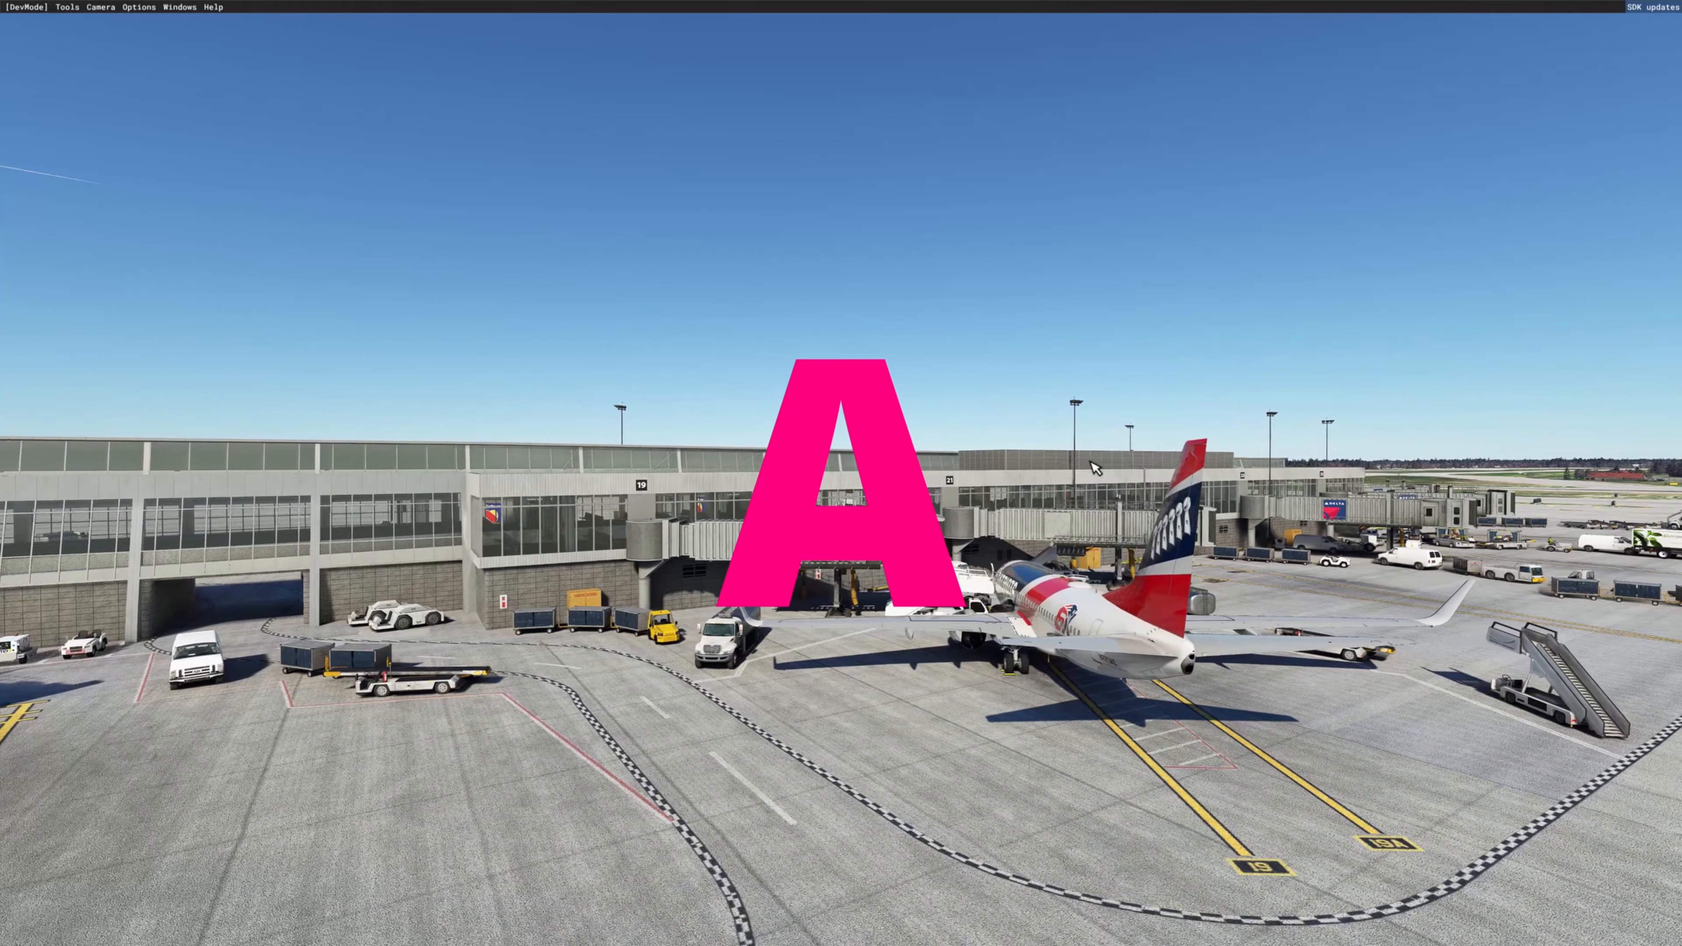
{"action": "key", "text": "d"}
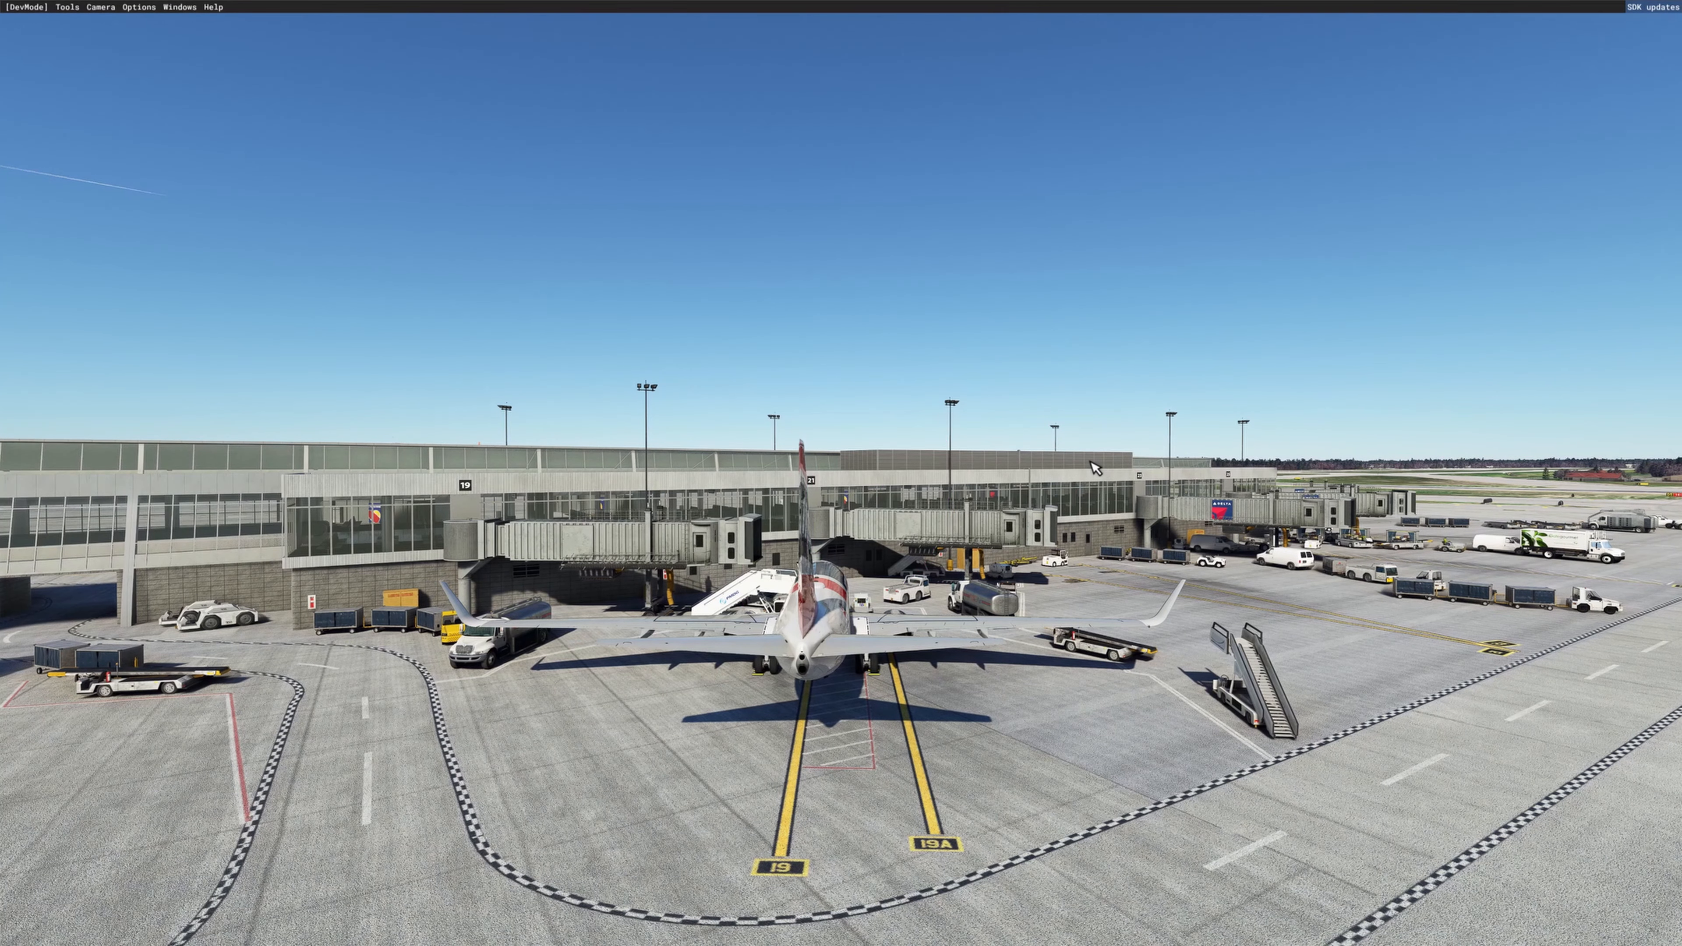
{"action": "key", "text": "r"}
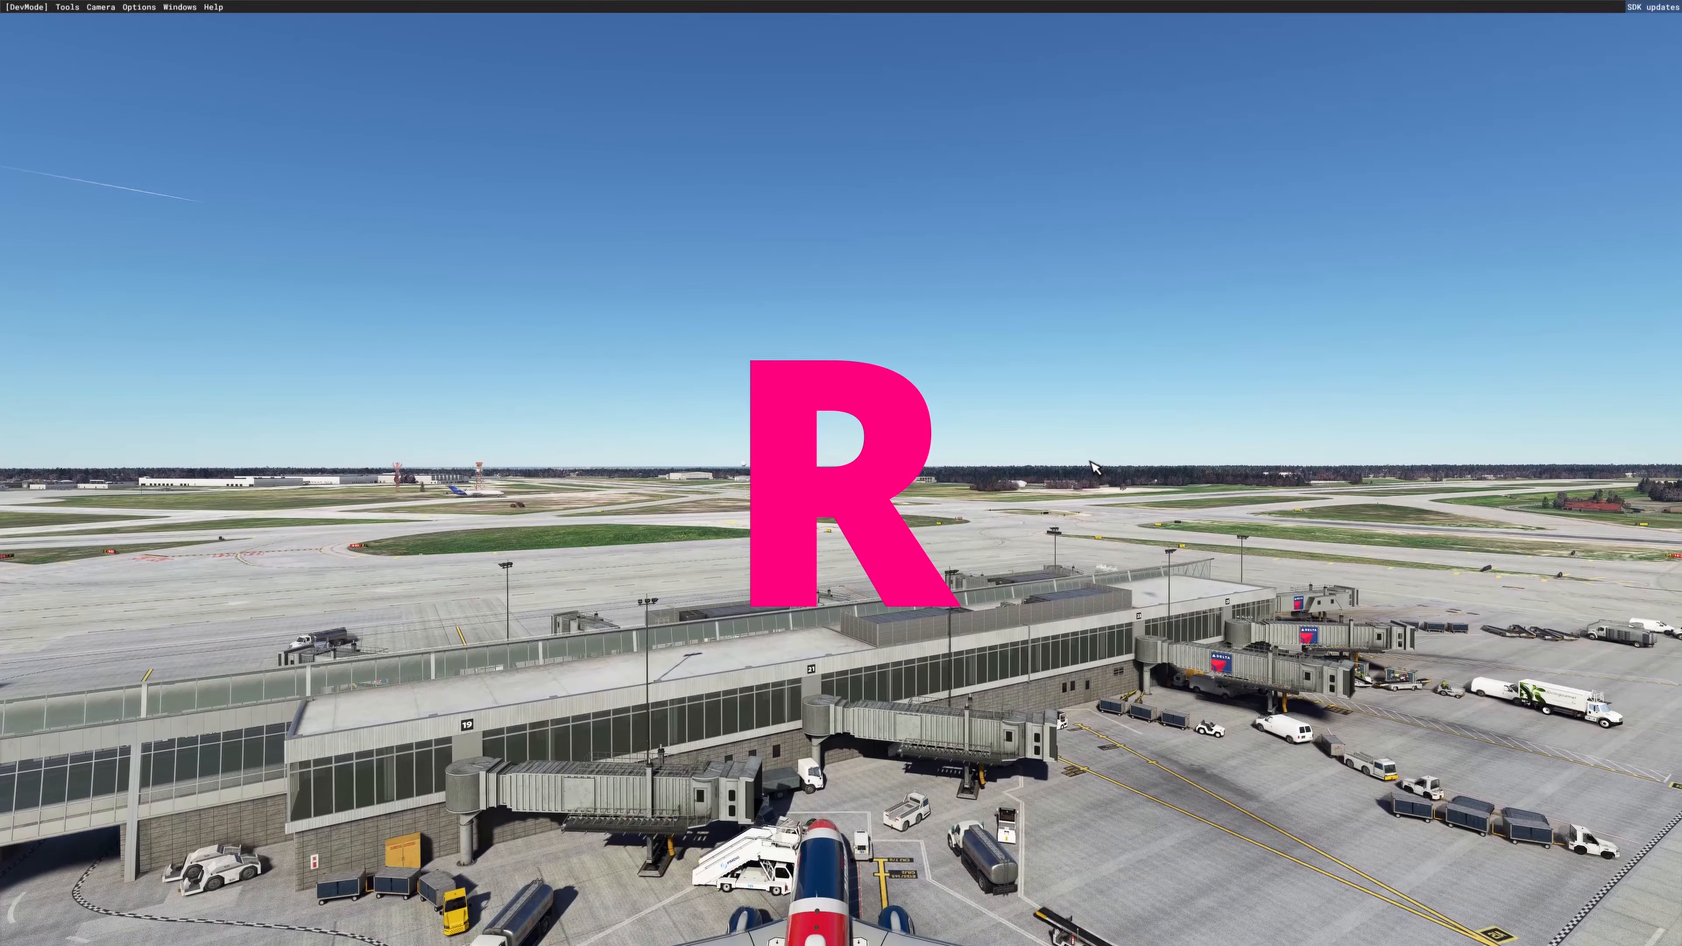
{"action": "key", "text": "f"}
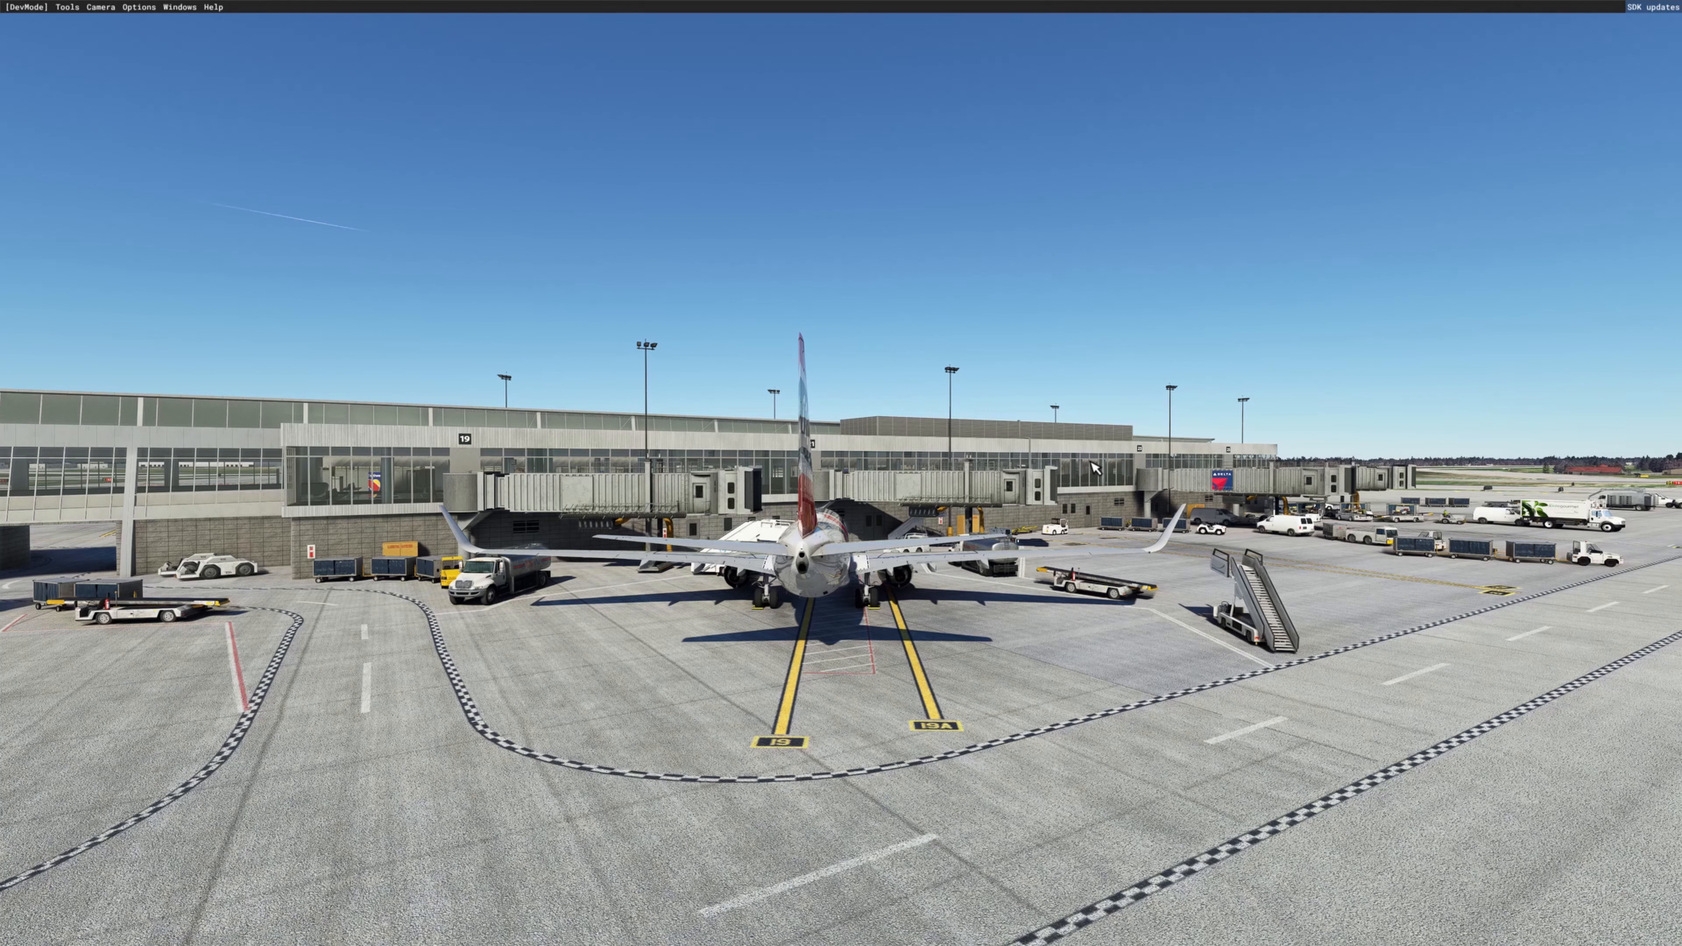
Step: Turn the developer camera left and right and tilt it up and down to view the gate area
{"action": "key", "text": "4"}
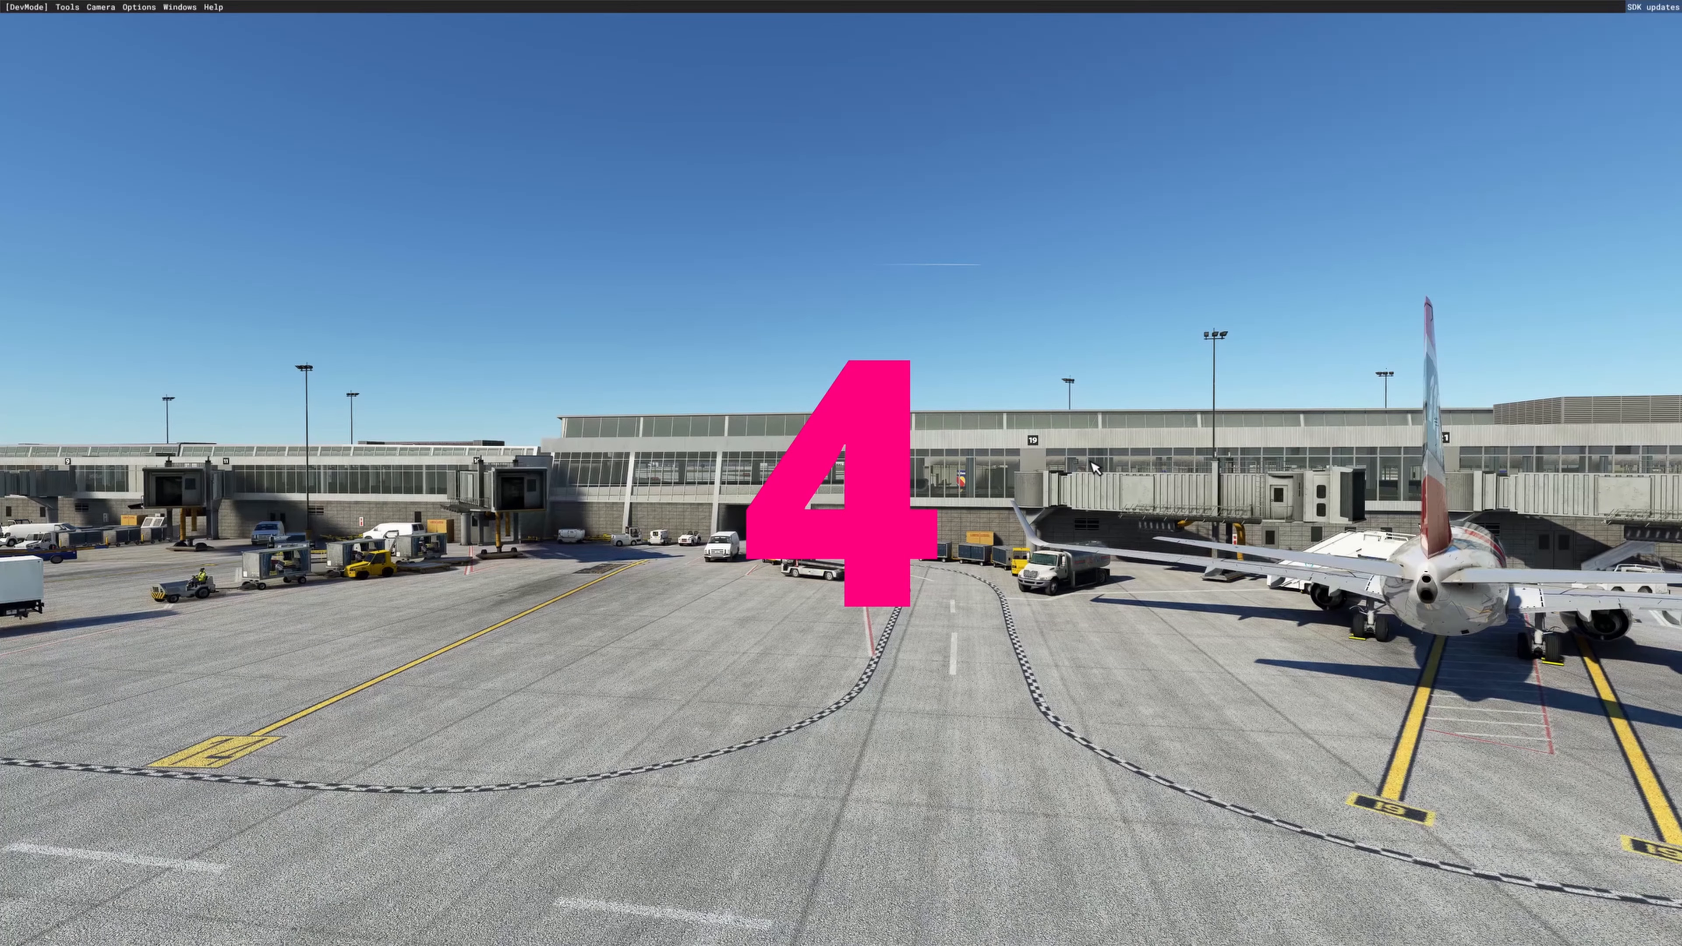
{"action": "key", "text": "6"}
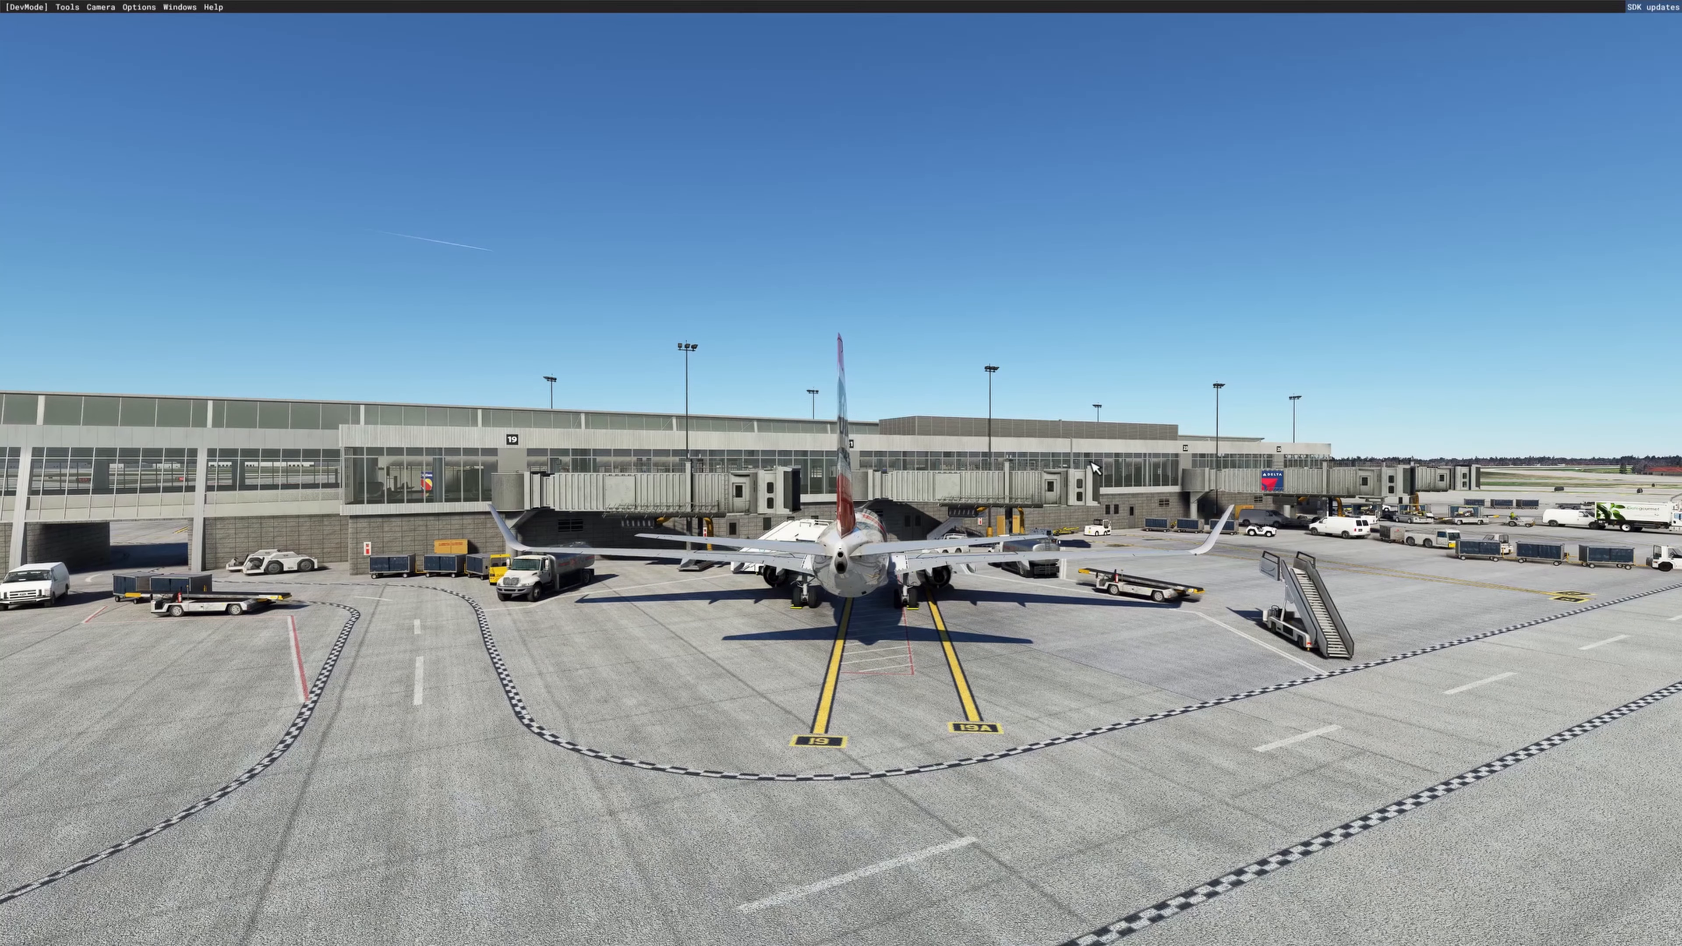
{"action": "key", "text": "8"}
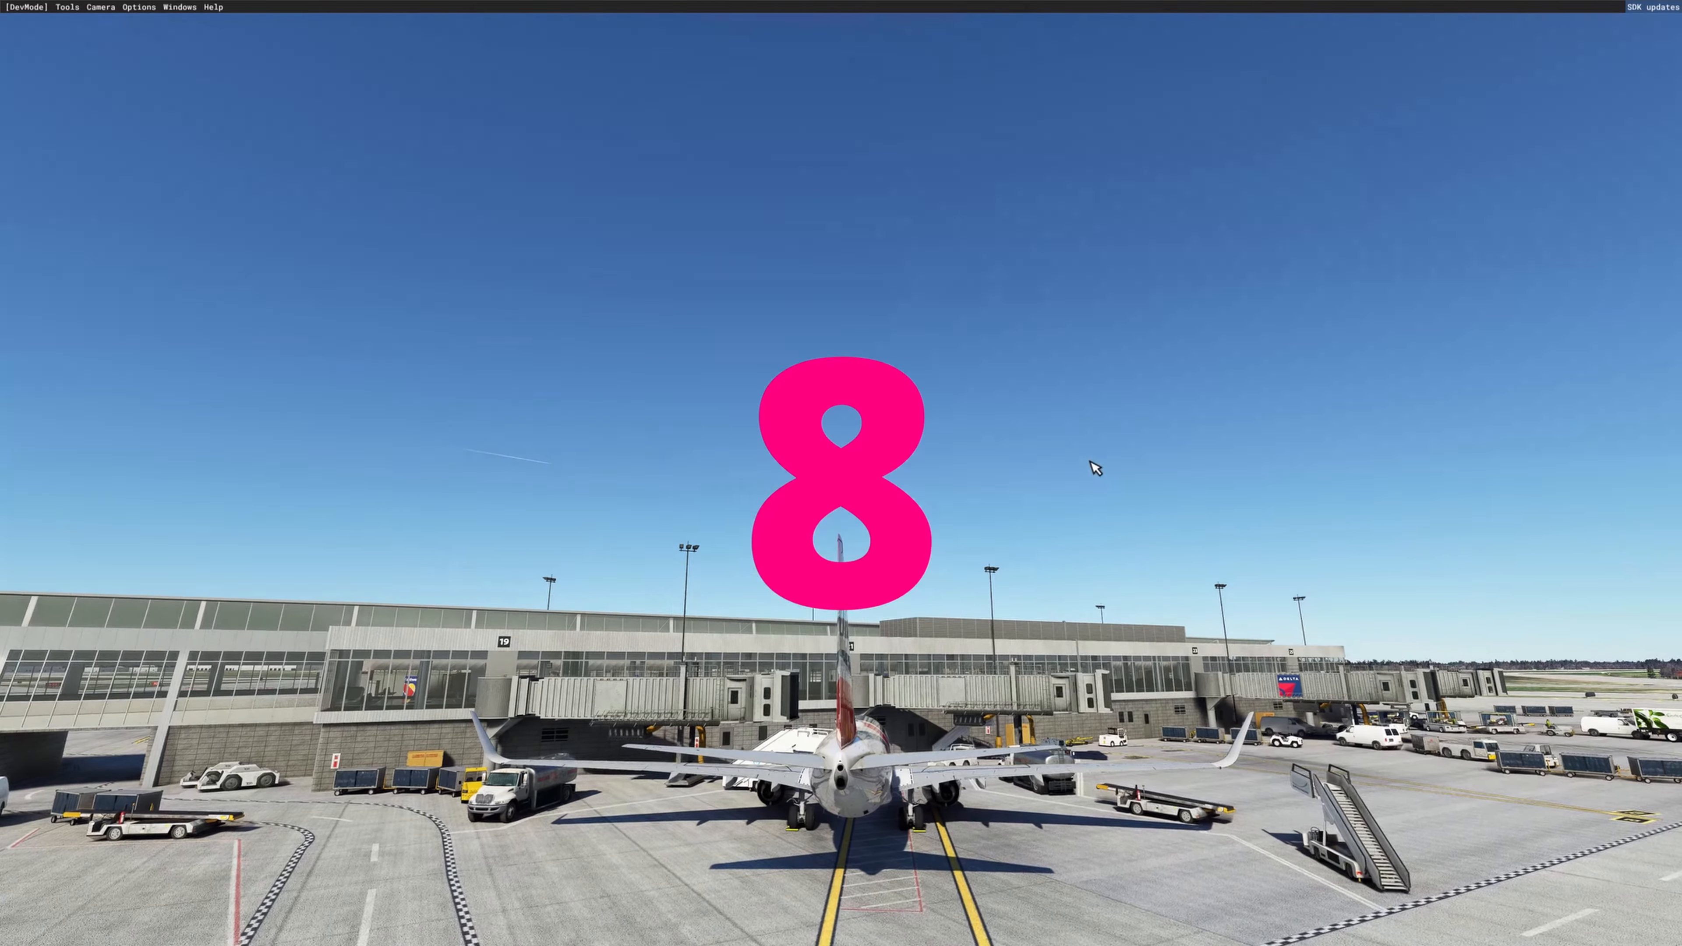
{"action": "key", "text": "2"}
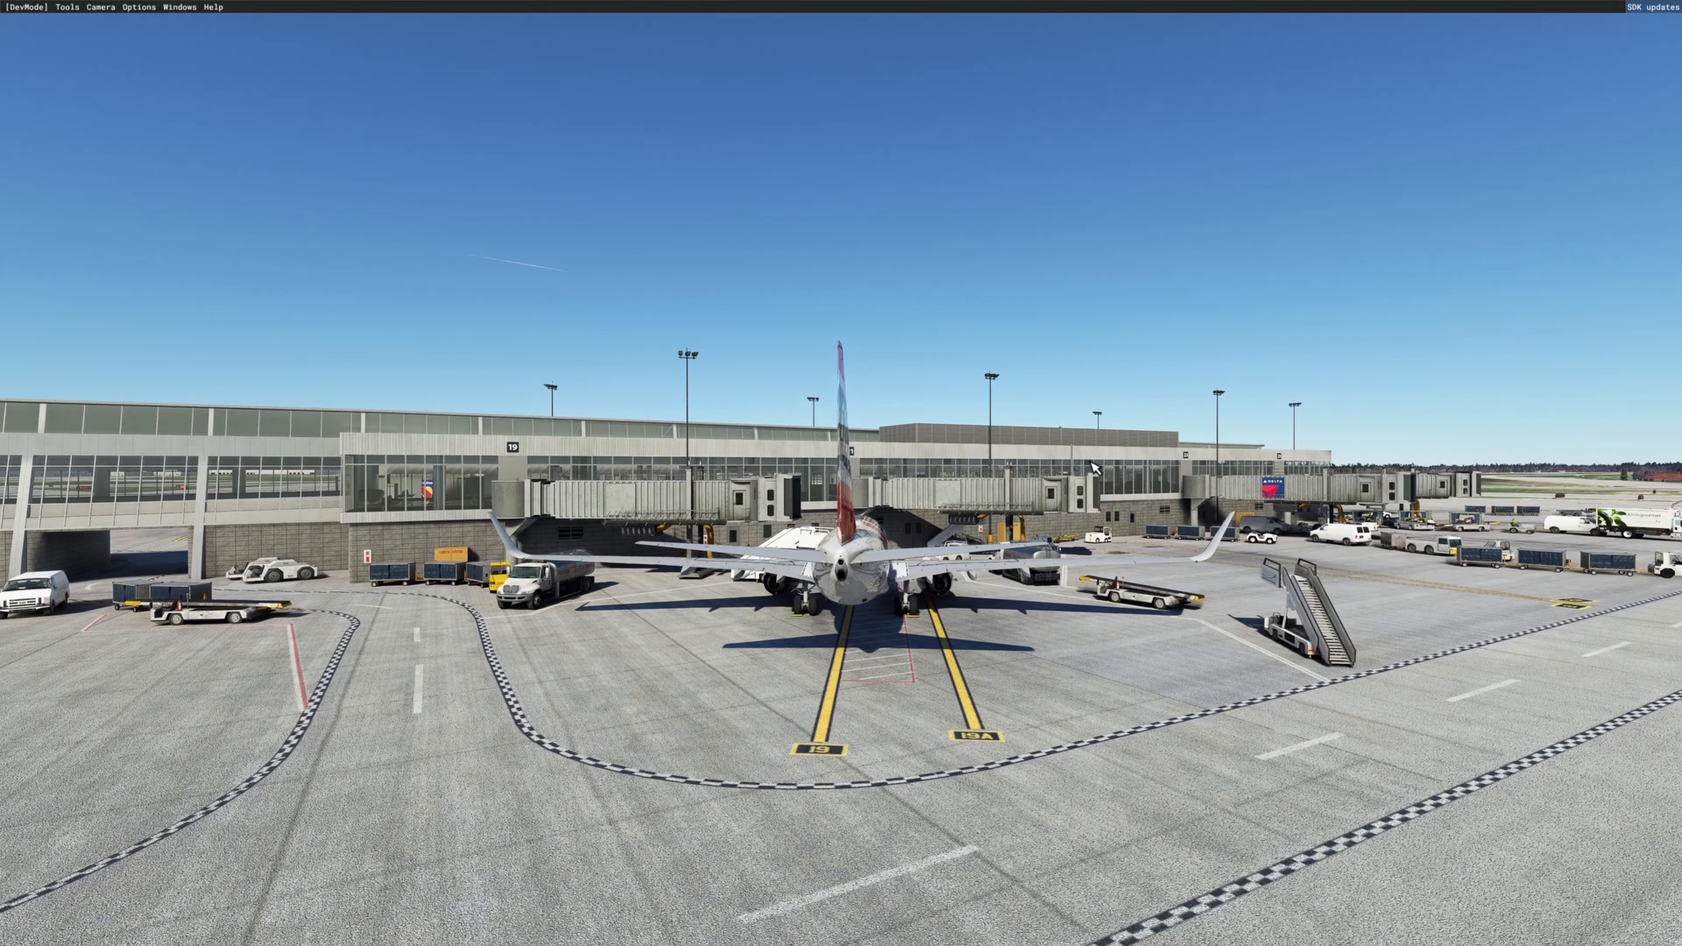
{"action": "key", "text": "7"}
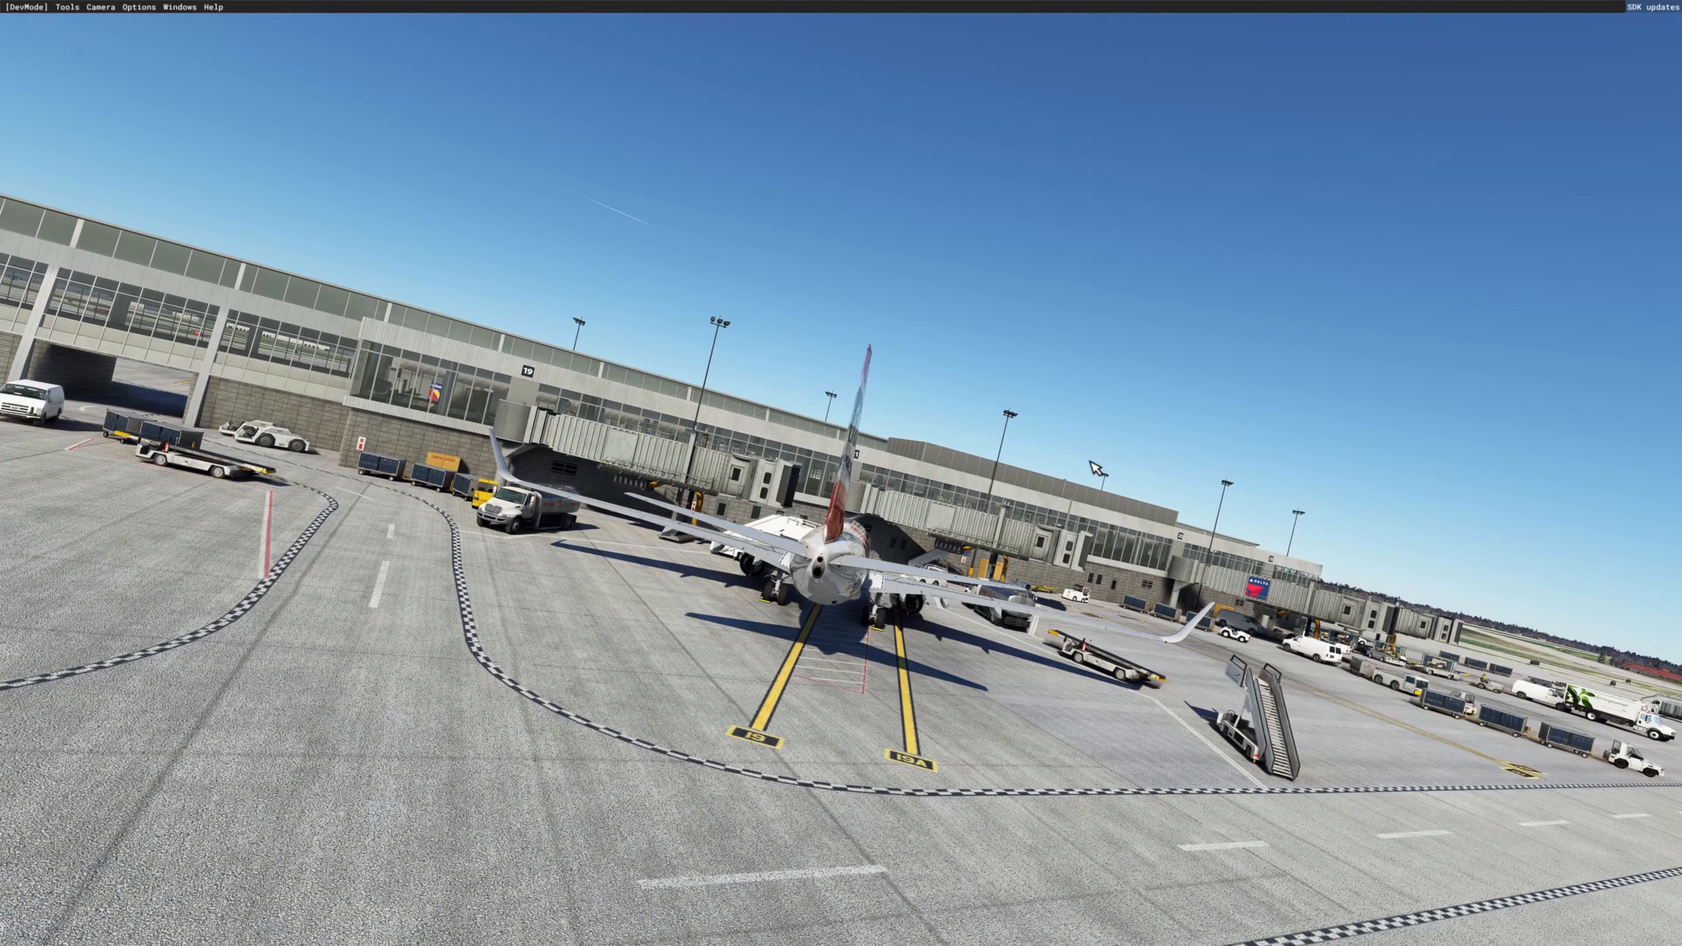
{"action": "key", "text": "9"}
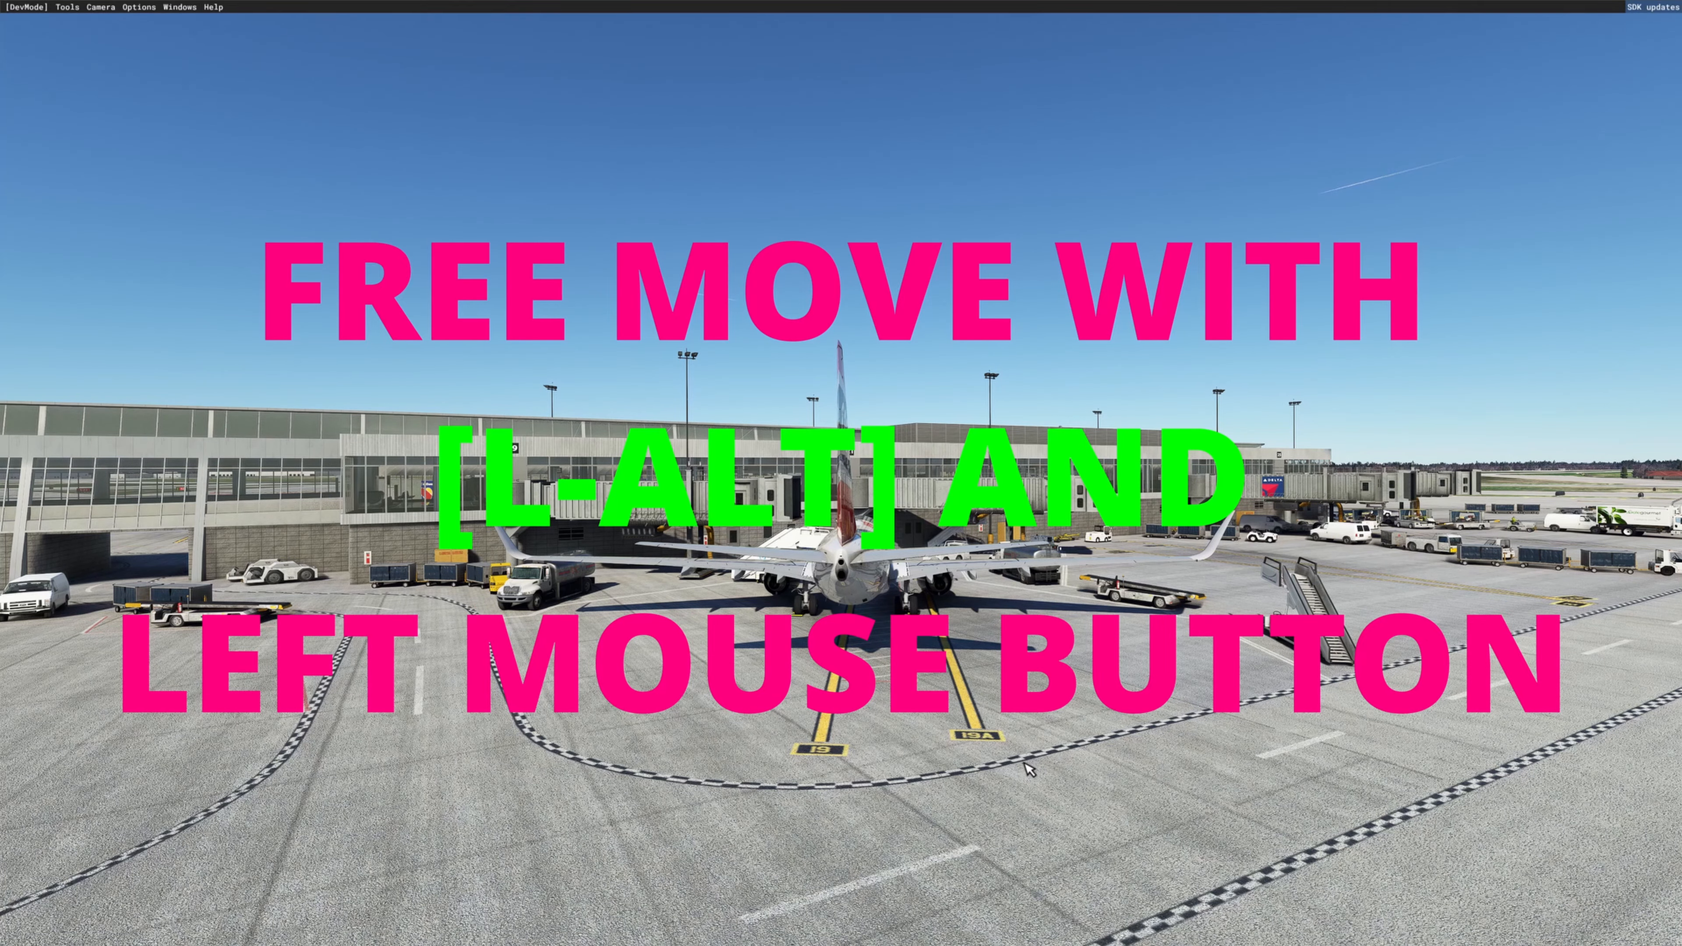
Step: Move the developer camera freely around the airliner, level the view and lower it to the apron surface
{"action": "left_click_drag", "start_coordinate": [1019, 762], "coordinate": [958, 726], "text": "alt"}
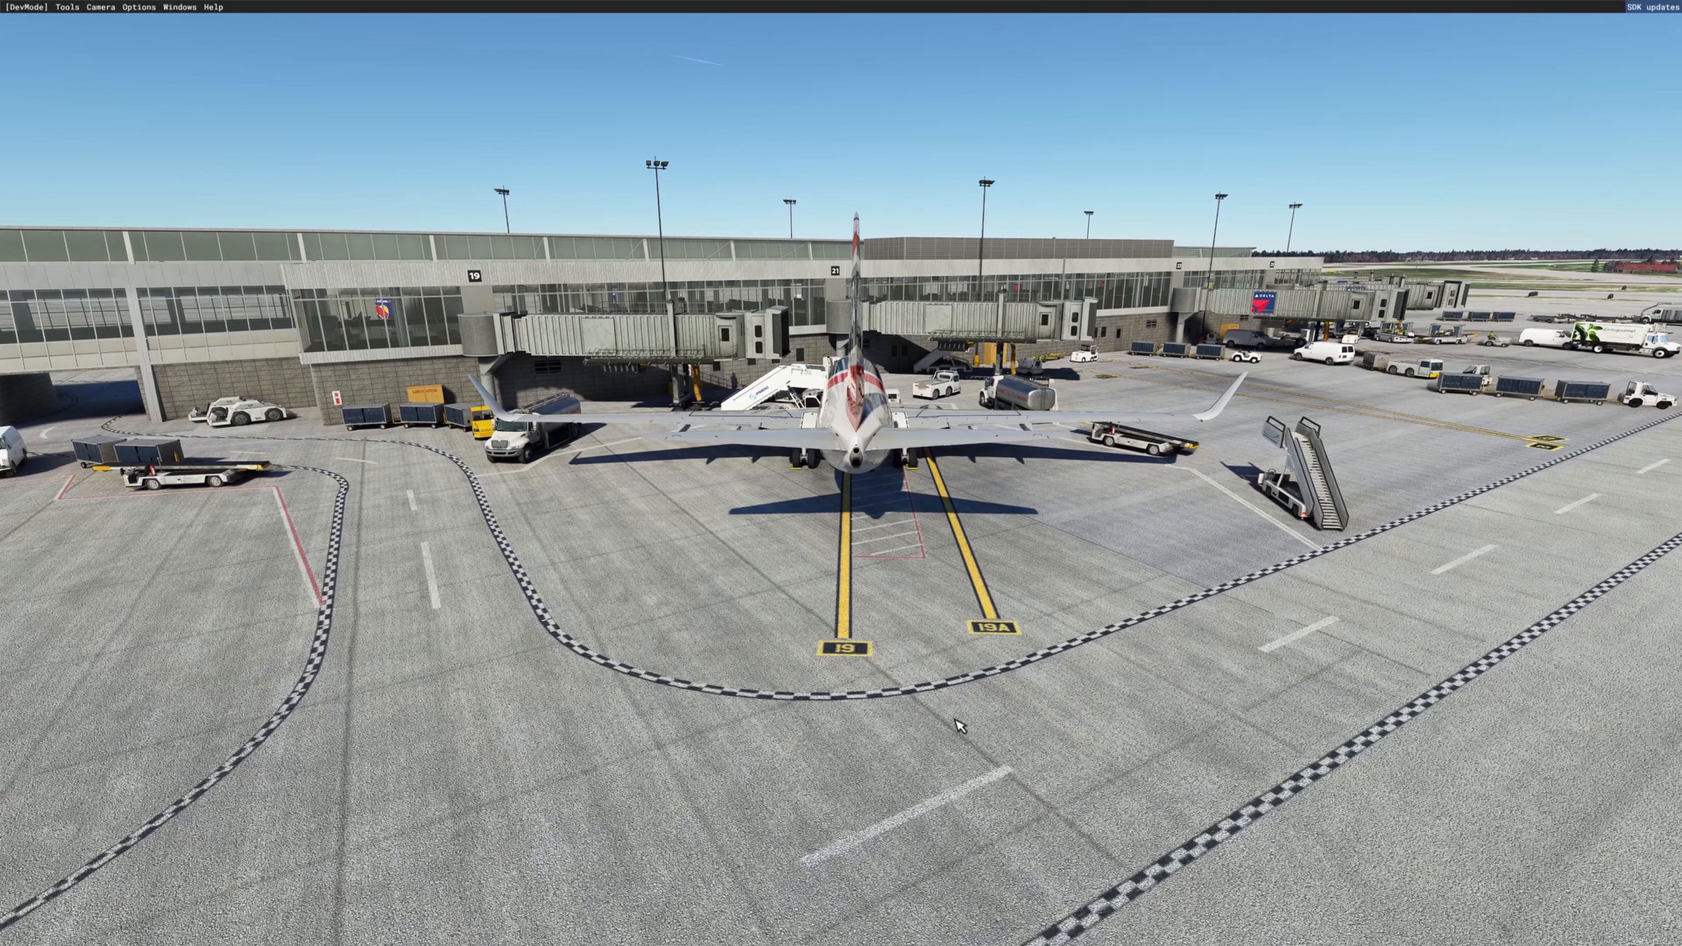
{"action": "key", "text": "5"}
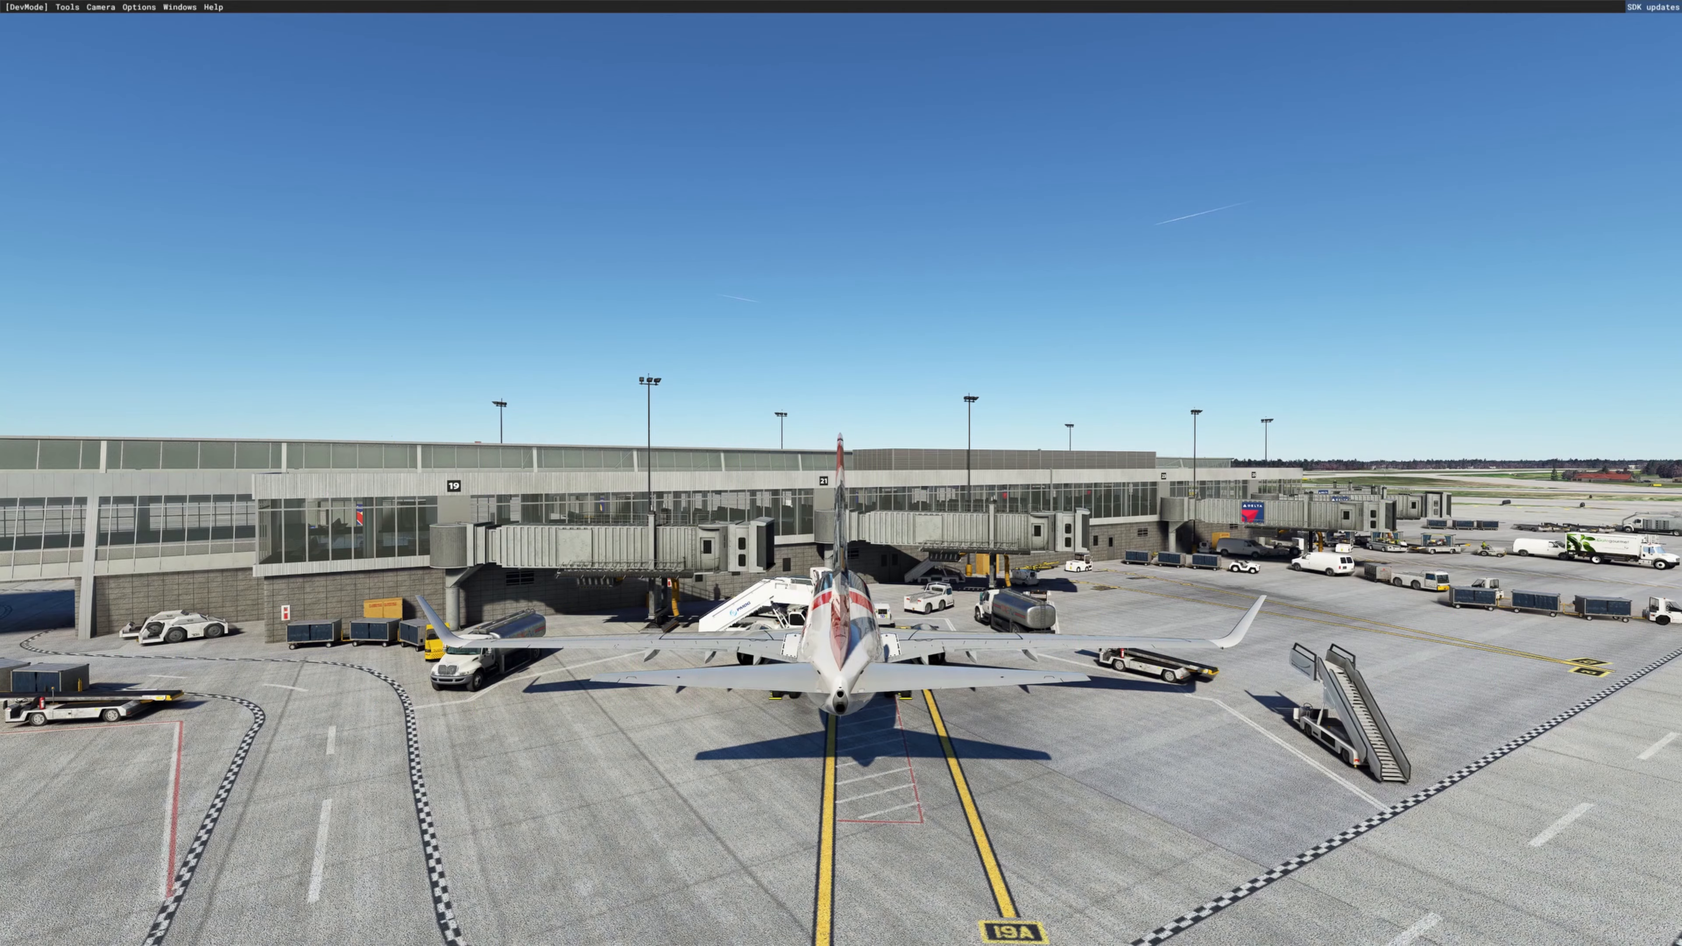
{"action": "key", "text": "f"}
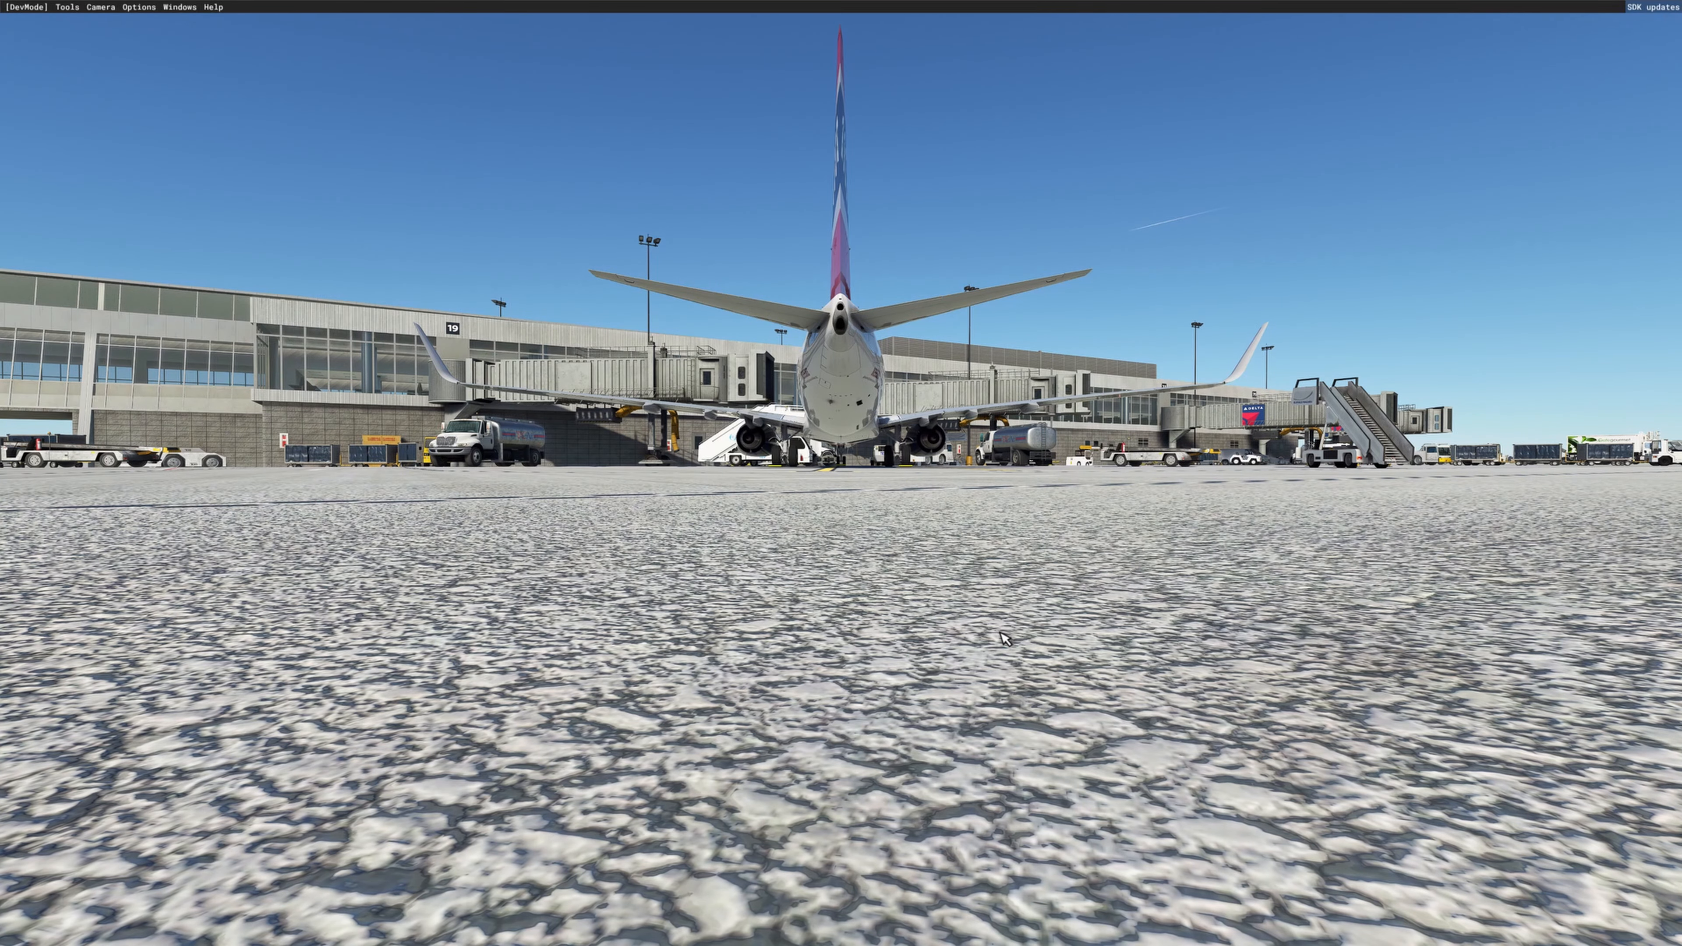
{"action": "right_click_drag", "start_coordinate": [1000, 632], "coordinate": [1132, 740]}
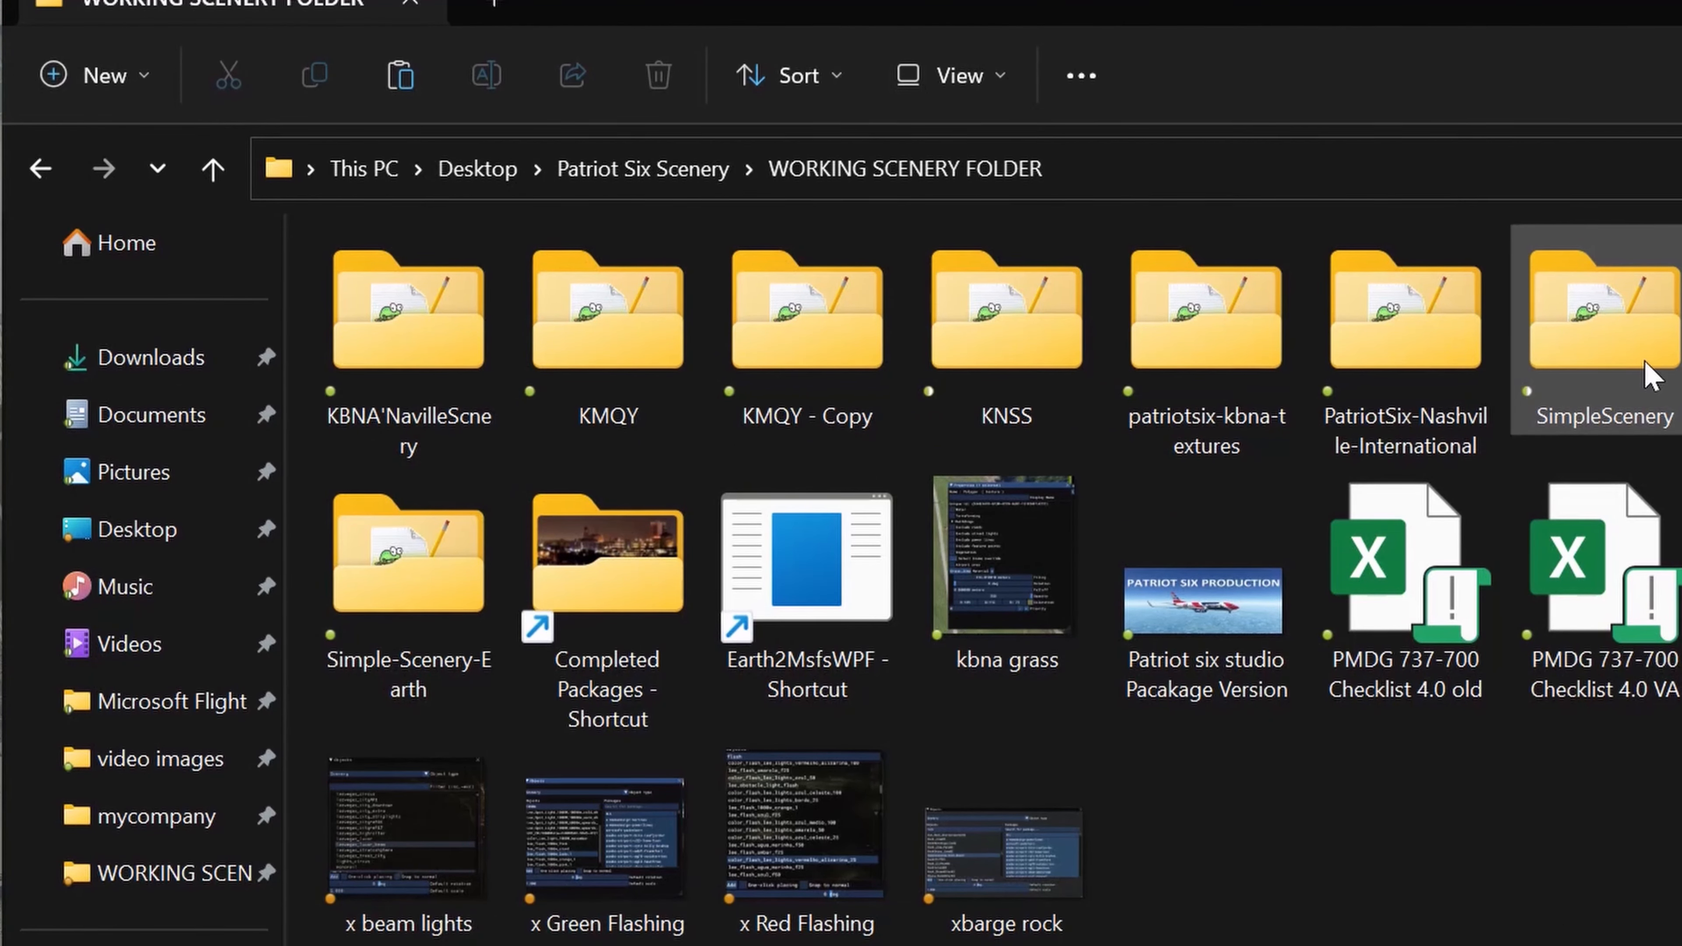
Step: Duplicate the SimpleScenery folder within WORKING SCENERY FOLDER by copying and pasting it
{"action": "left_click", "coordinate": [1650, 378]}
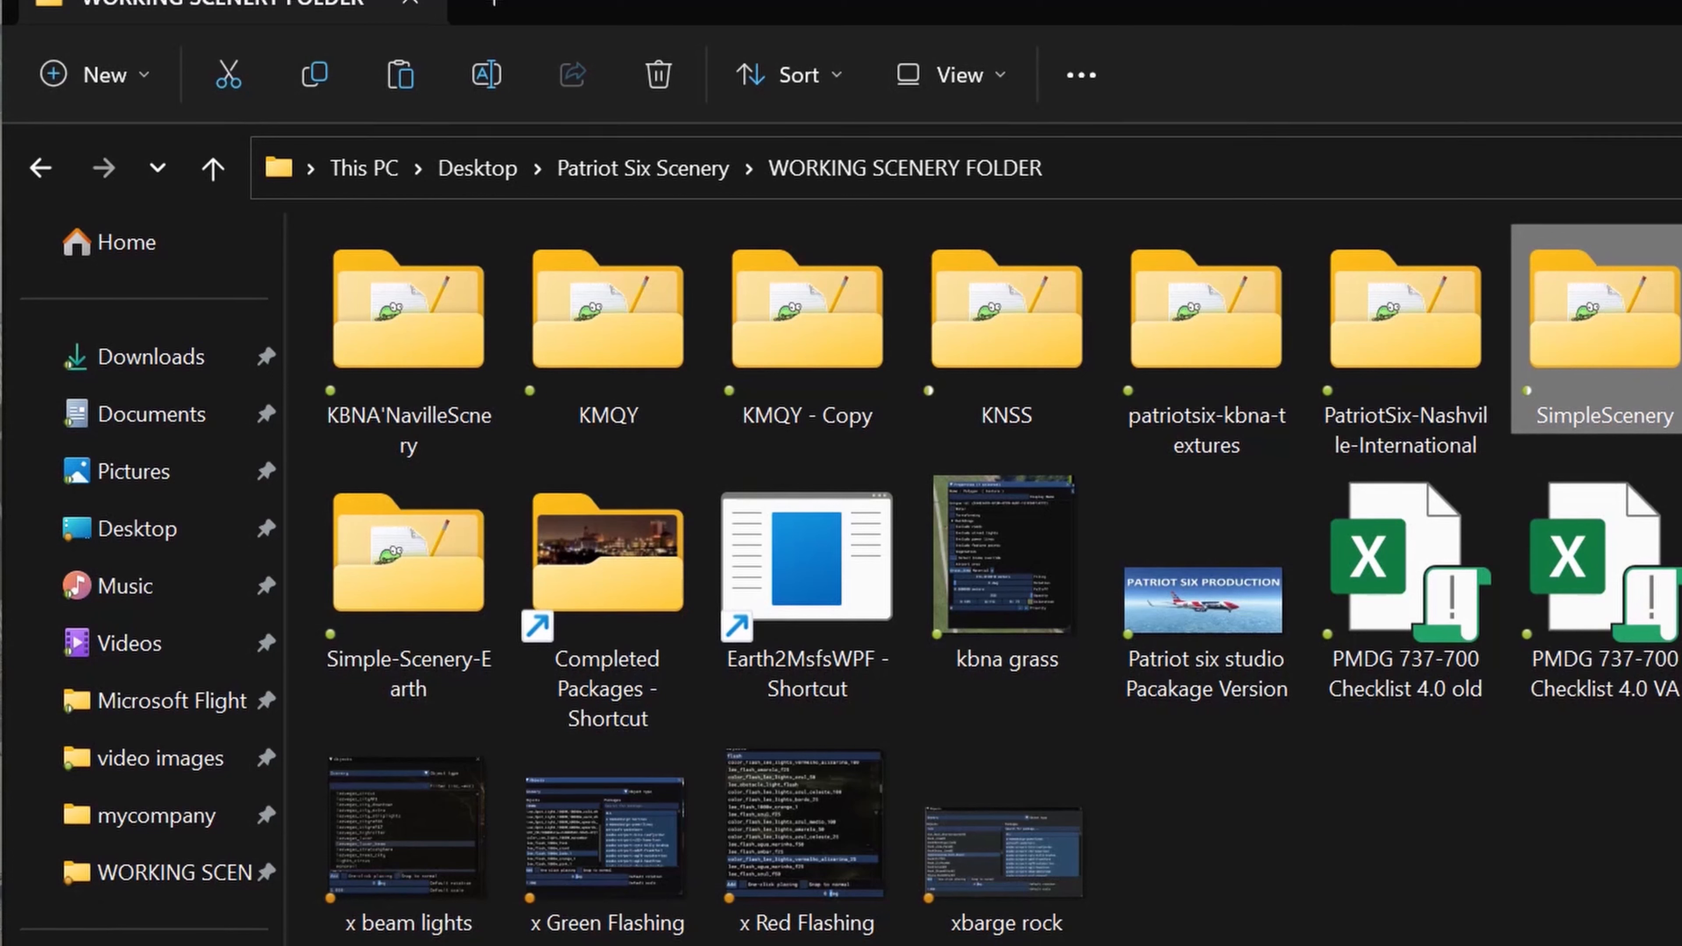
{"action": "left_click", "coordinate": [318, 73]}
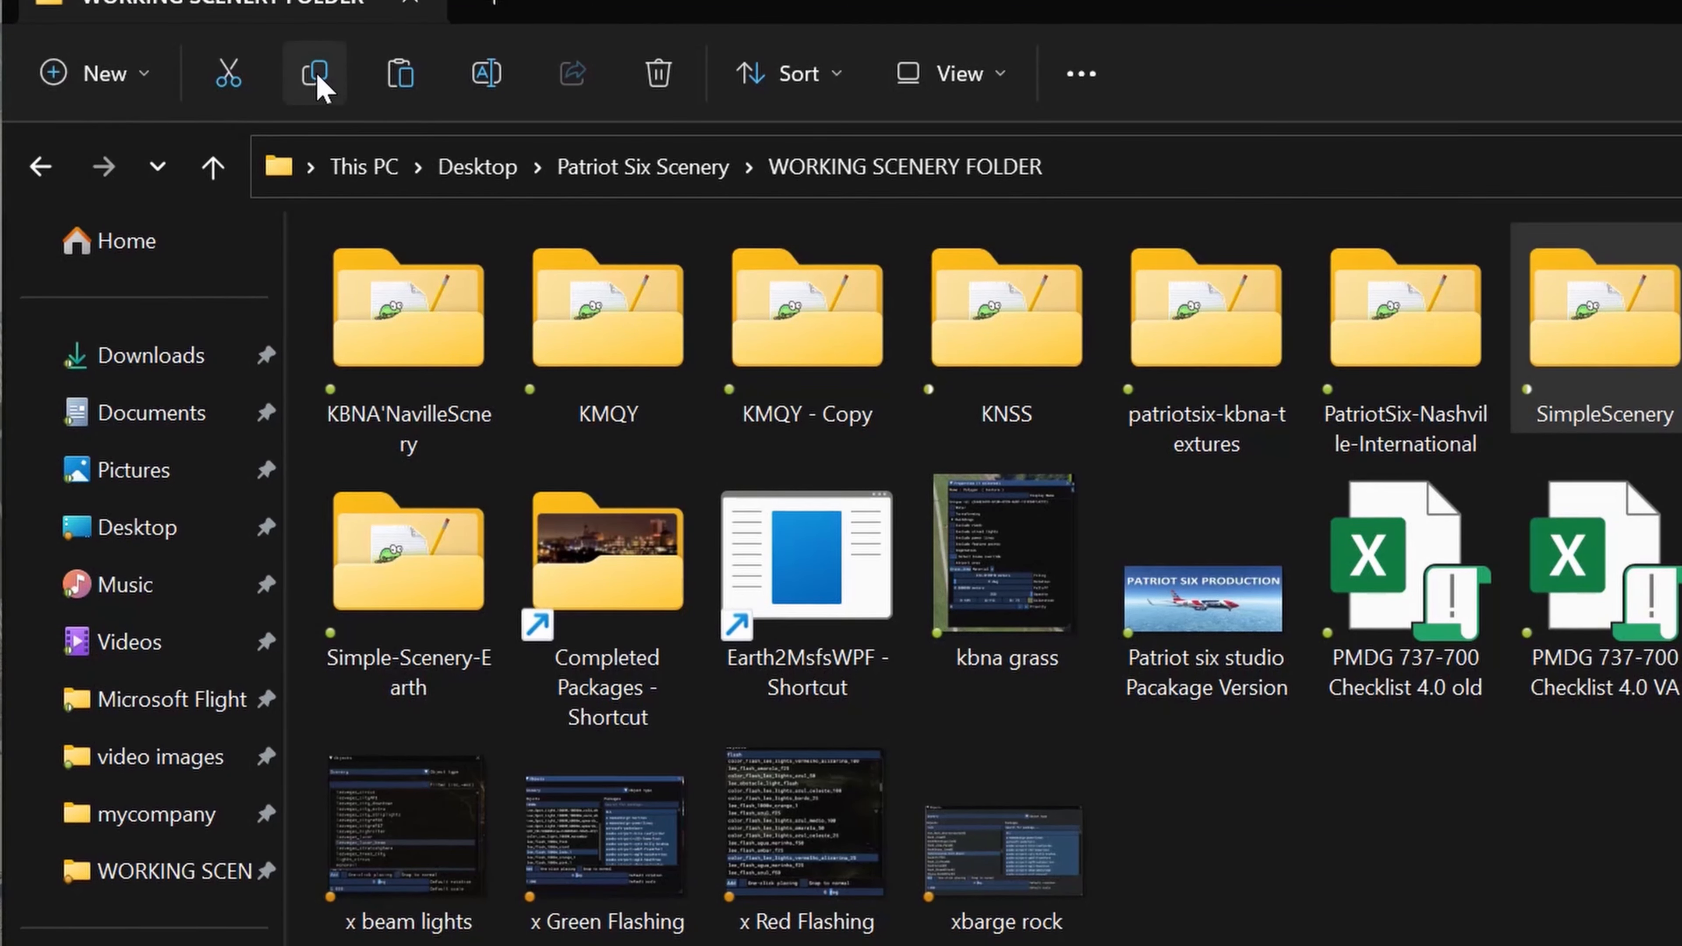
{"action": "left_click", "coordinate": [1131, 767]}
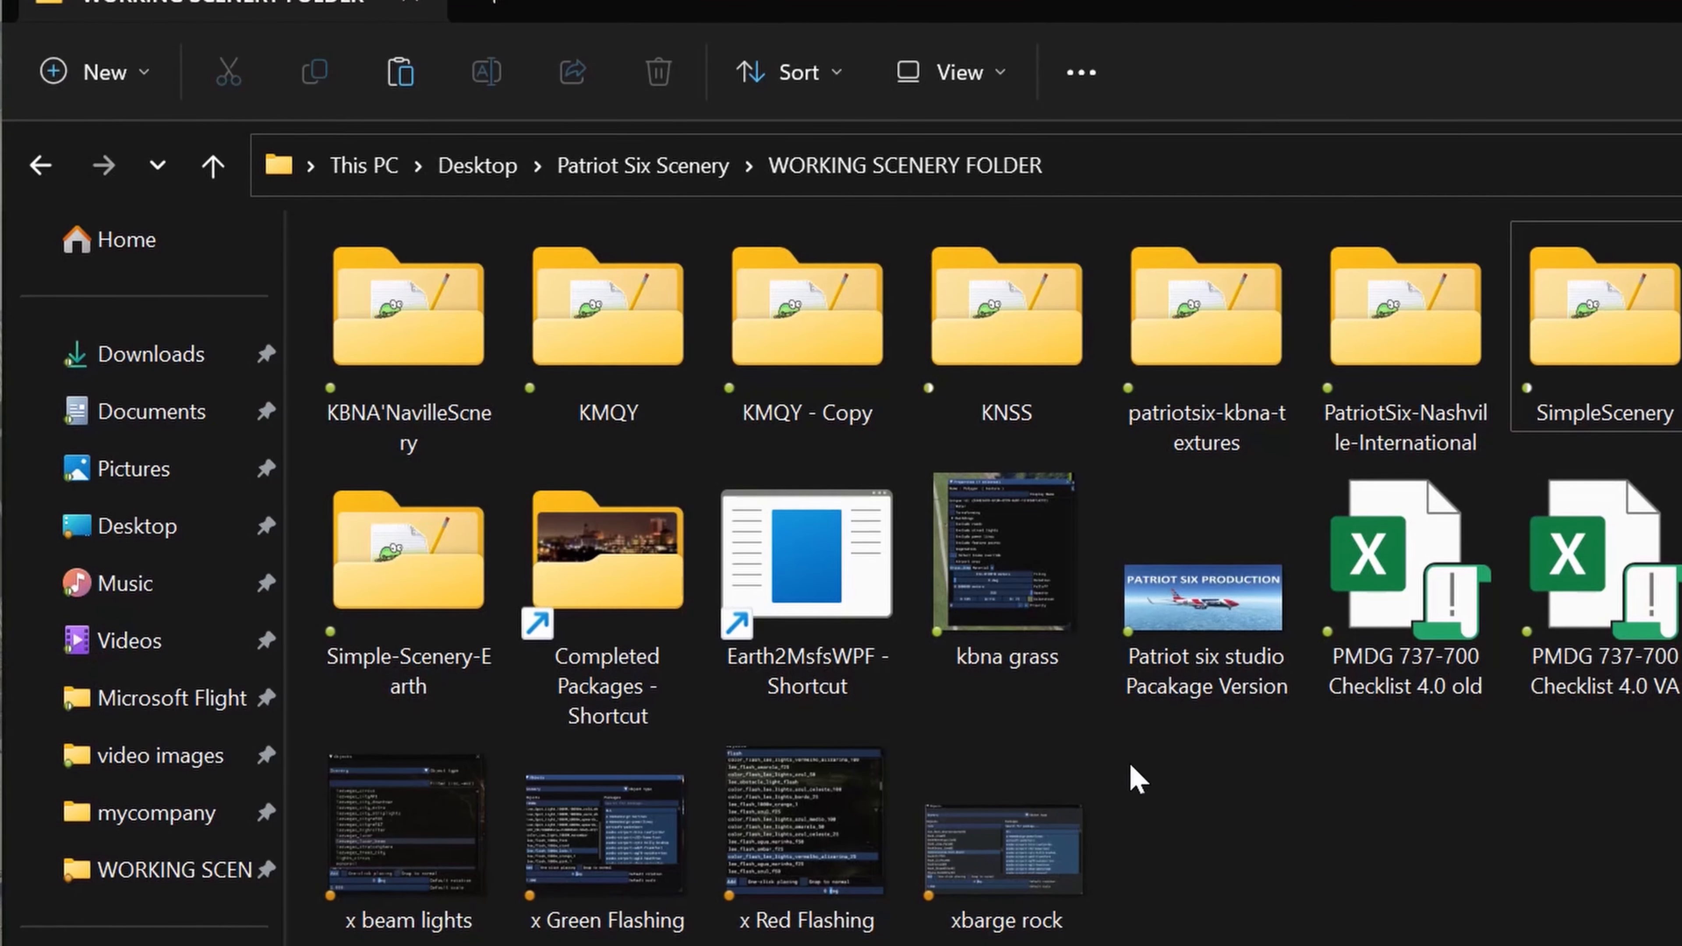
{"action": "left_click", "coordinate": [400, 72]}
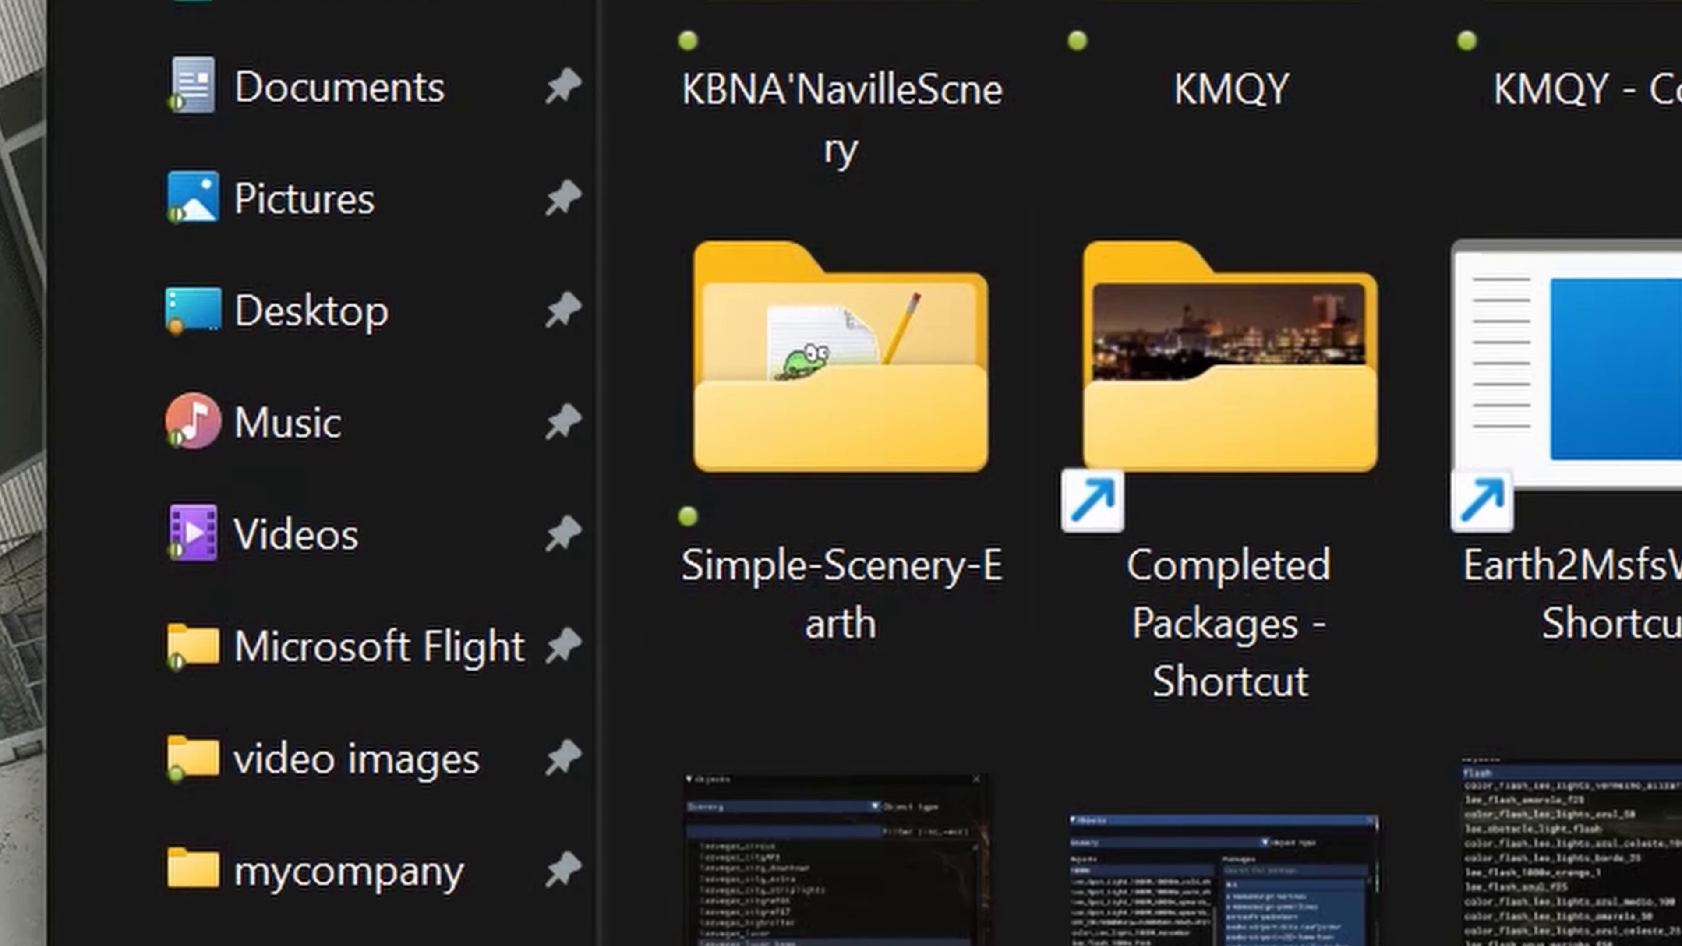
{"action": "key", "text": "ctrl+v"}
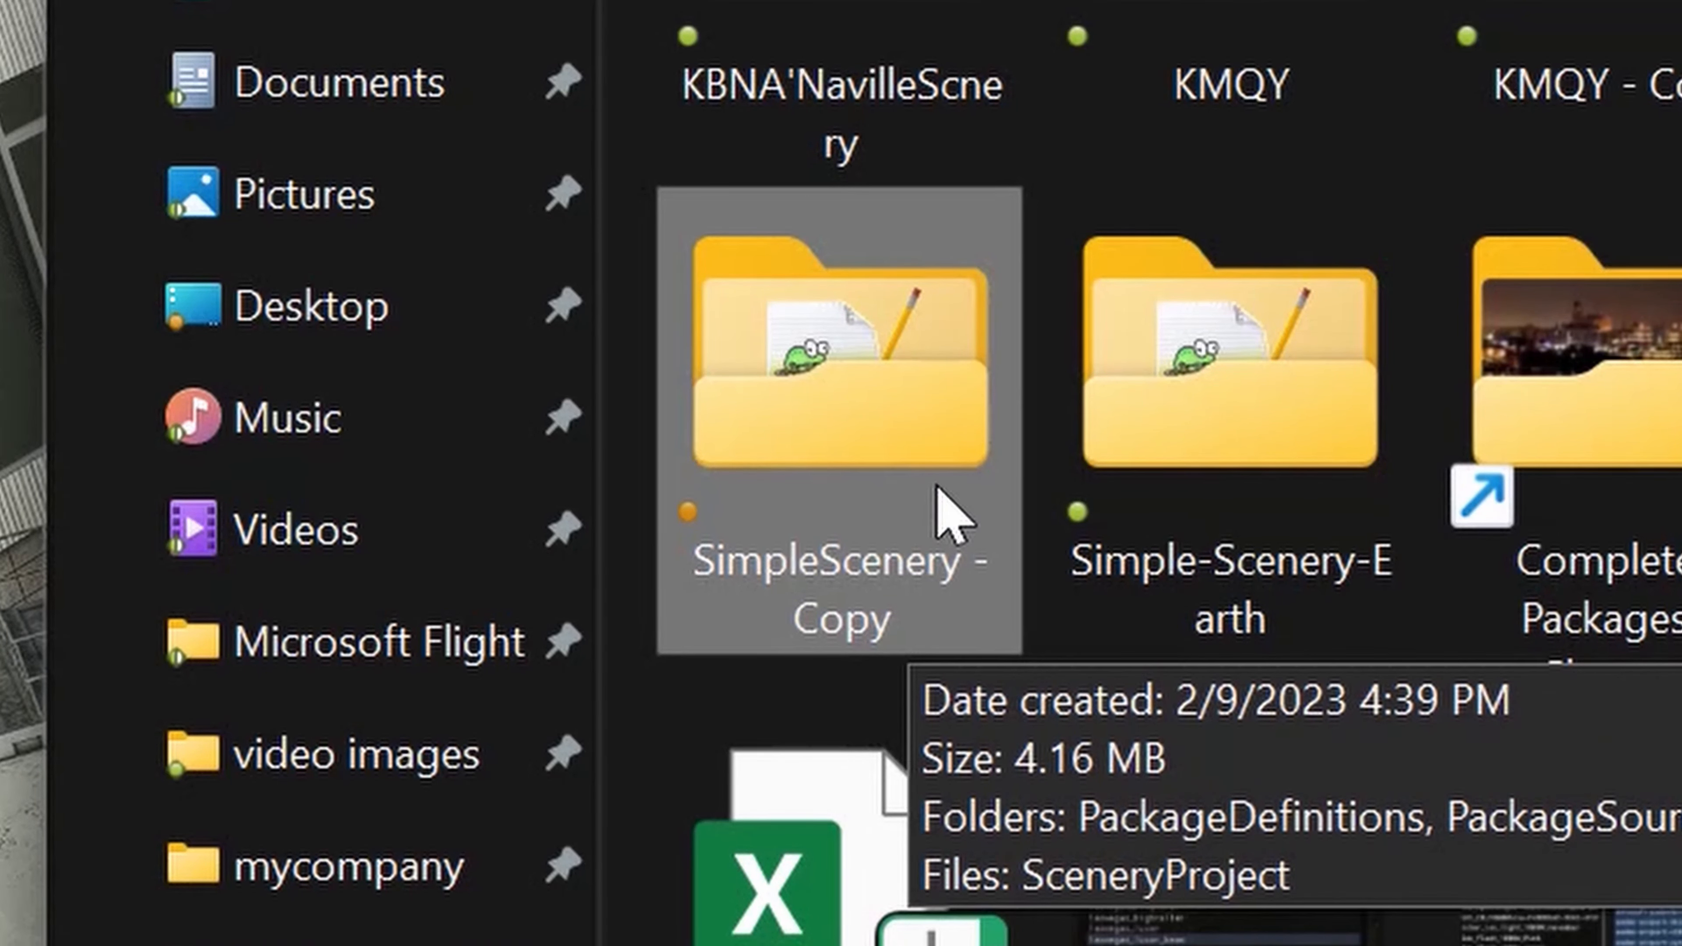
Step: Rename the copied SimpleScenery folder as patriotsix-buffalo-scenery
{"action": "key", "text": "F2"}
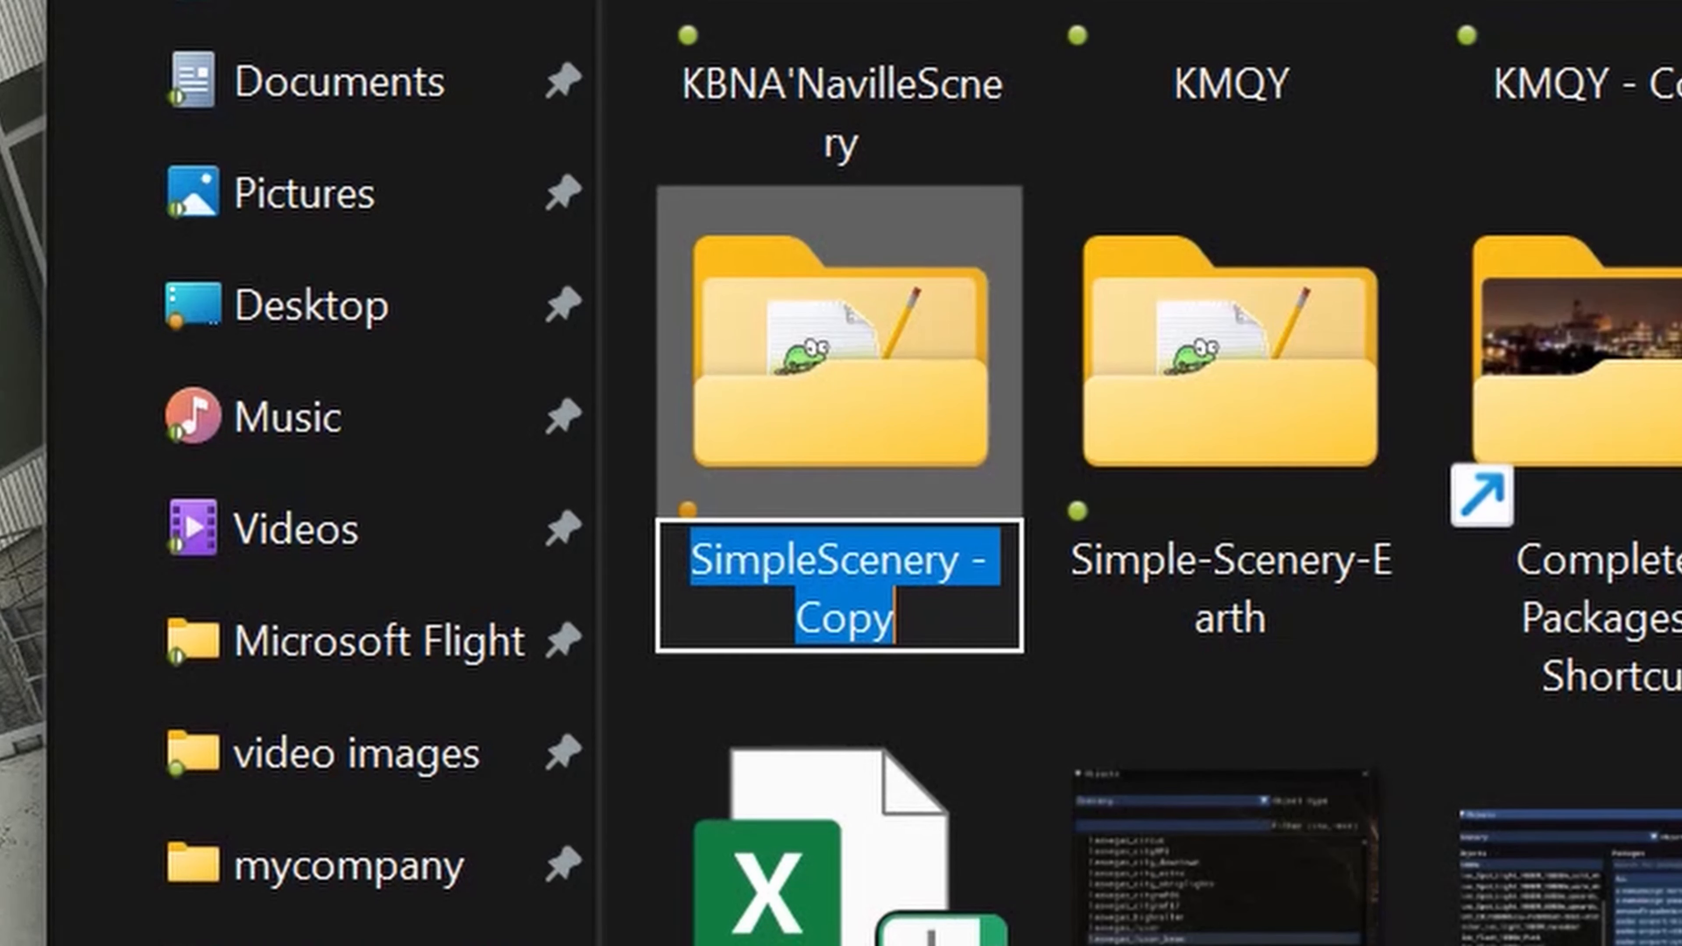
{"action": "type", "text": "pa"}
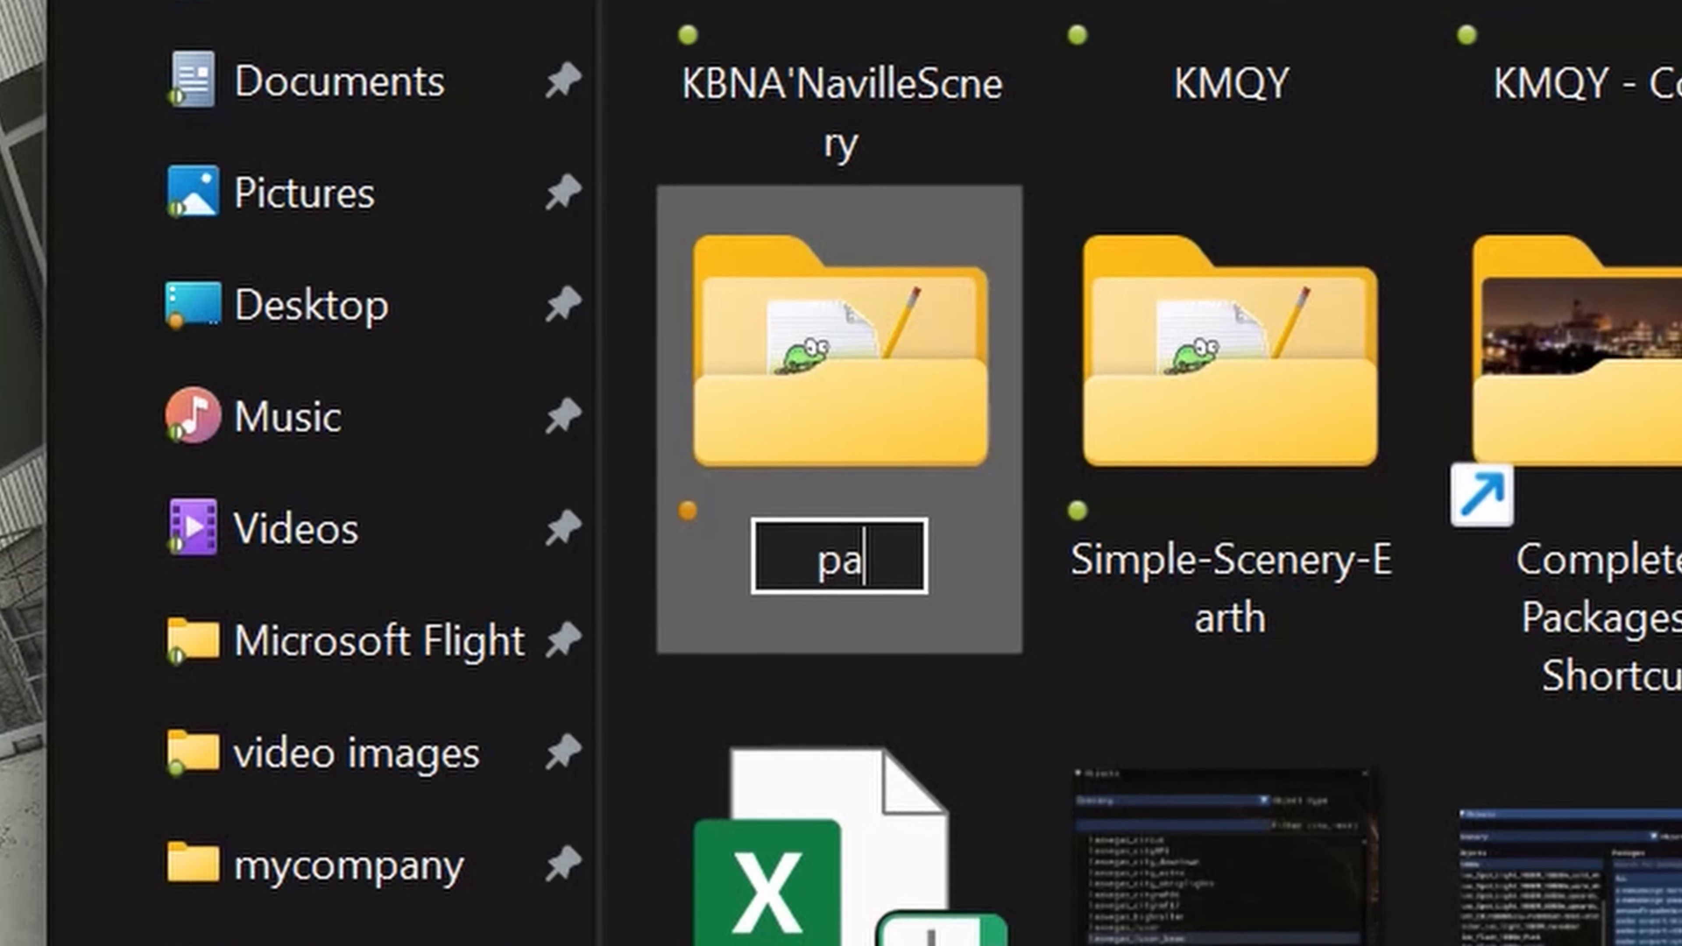
{"action": "type", "text": "triotsix"}
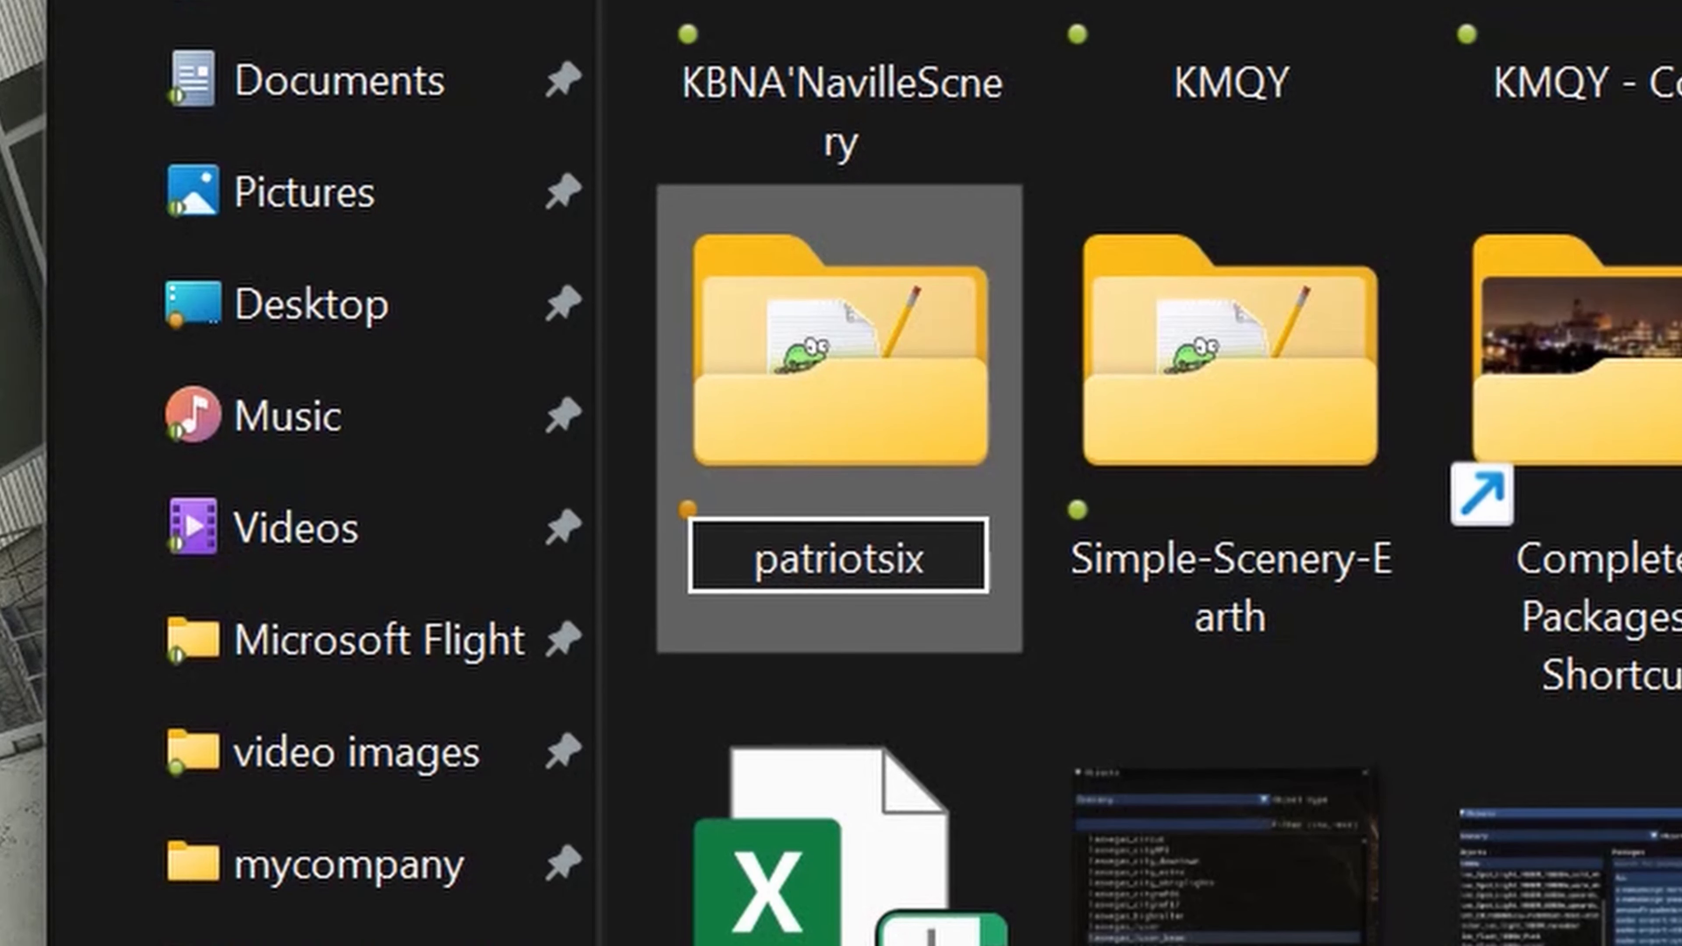
{"action": "type", "text": "-"}
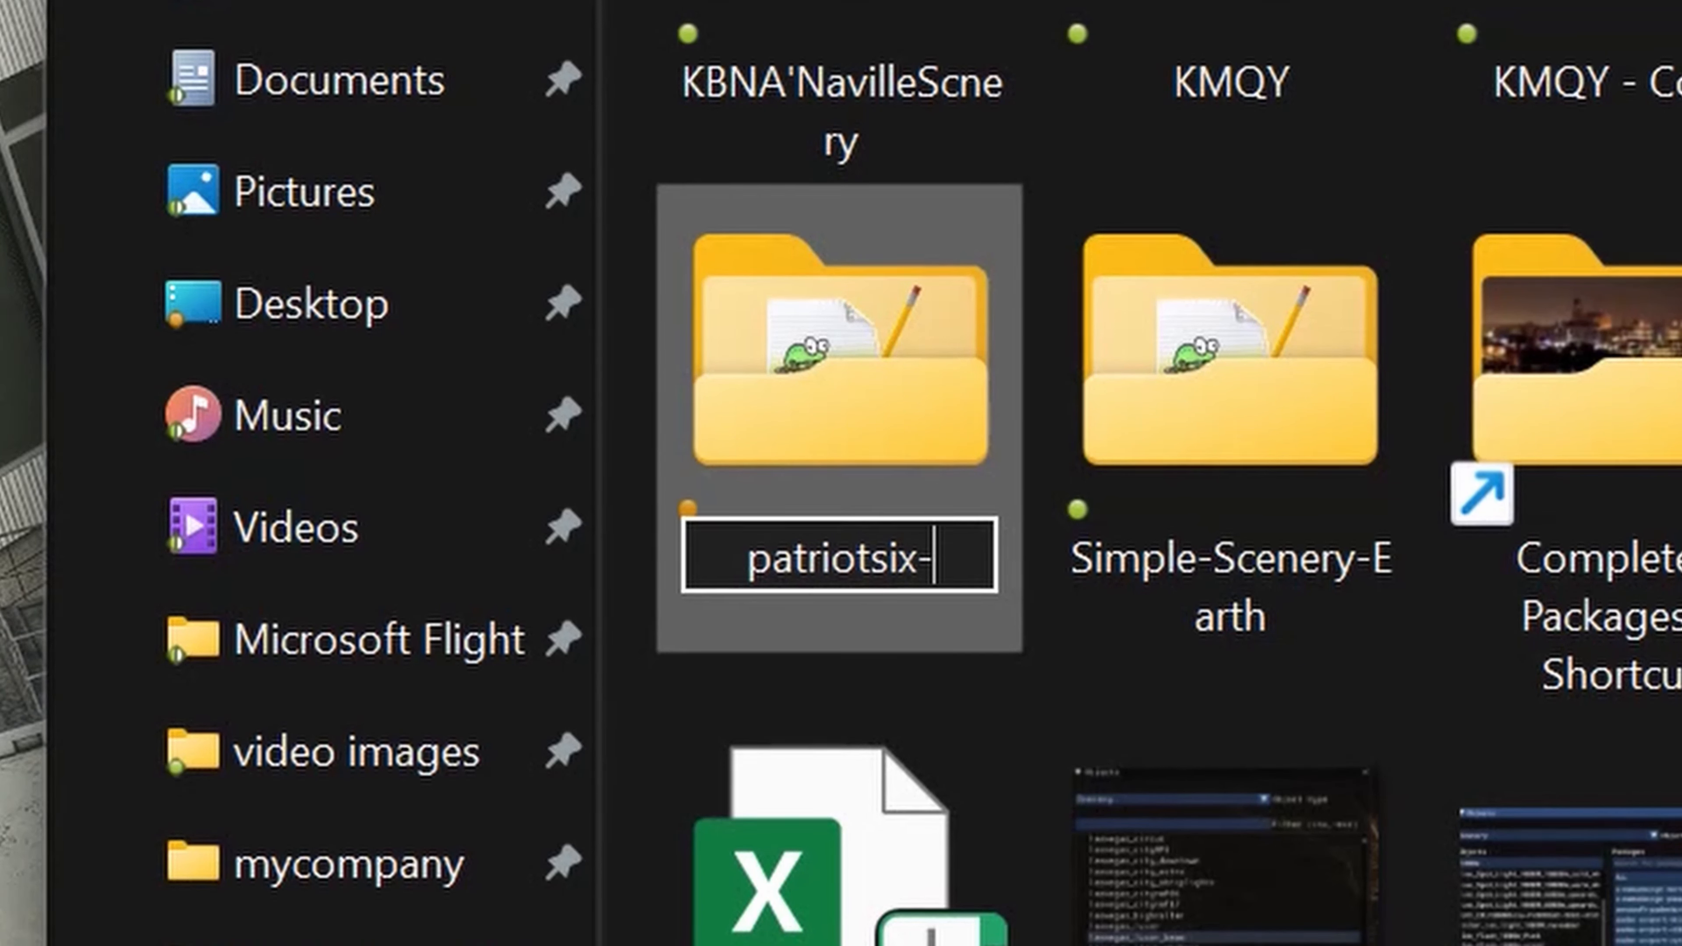
{"action": "type", "text": "buffalo"}
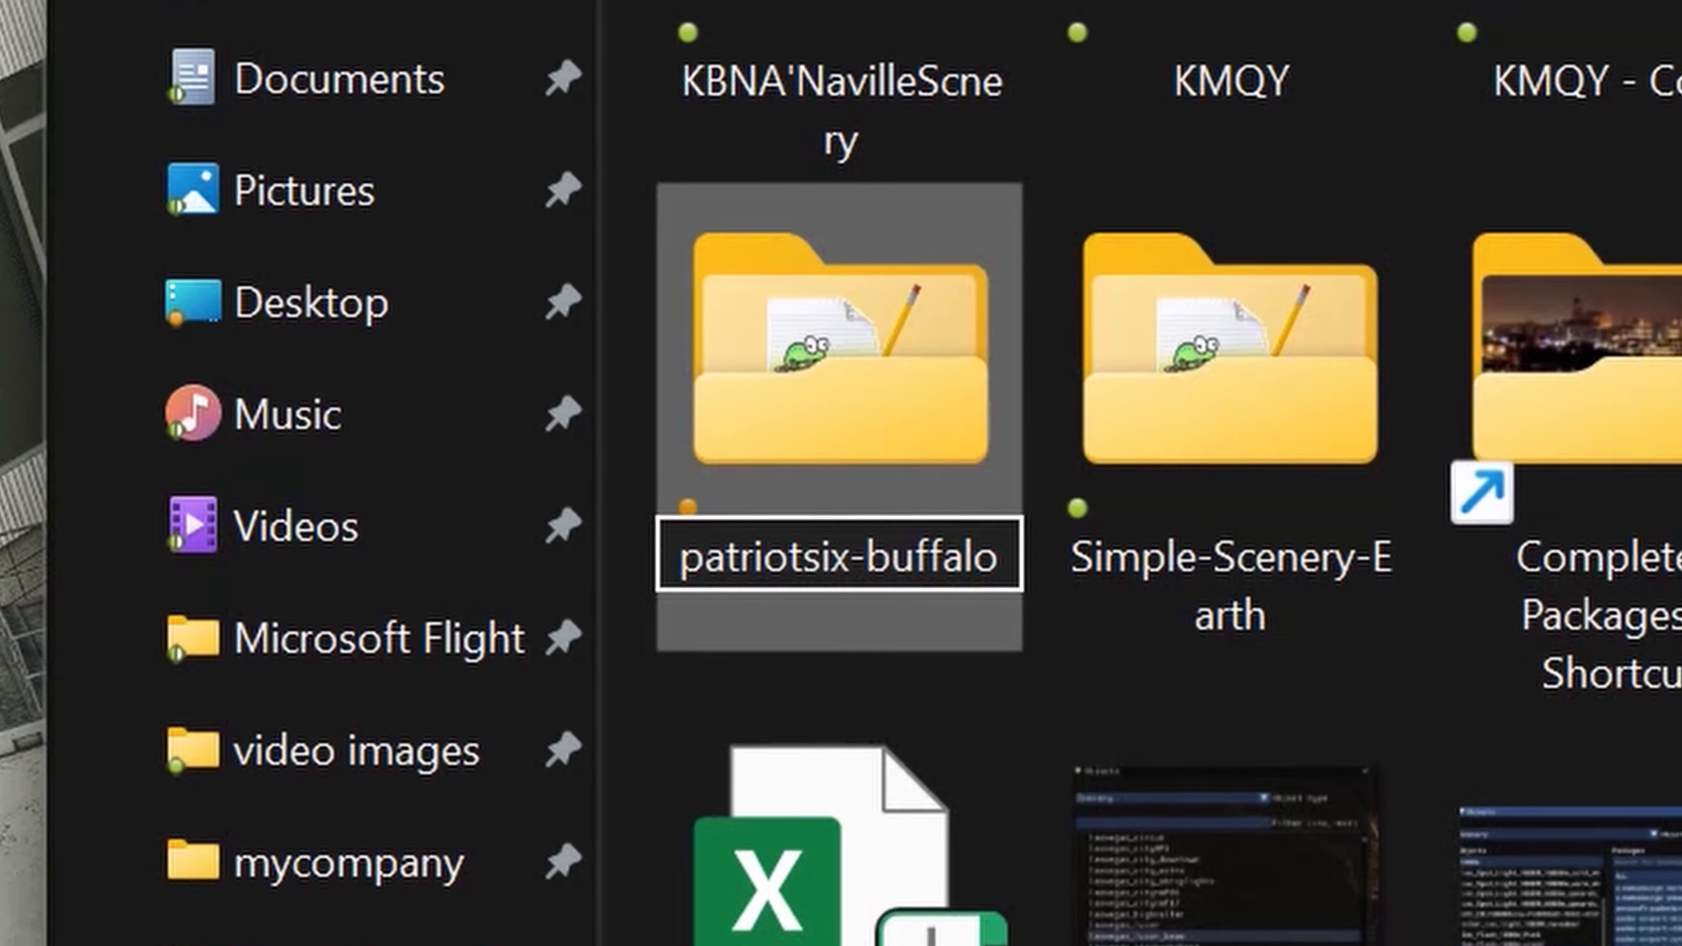
{"action": "type", "text": "-scne"}
{"action": "key", "text": "BackSpace"}
{"action": "key", "text": "BackSpace"}
{"action": "key", "text": "BackSpace"}
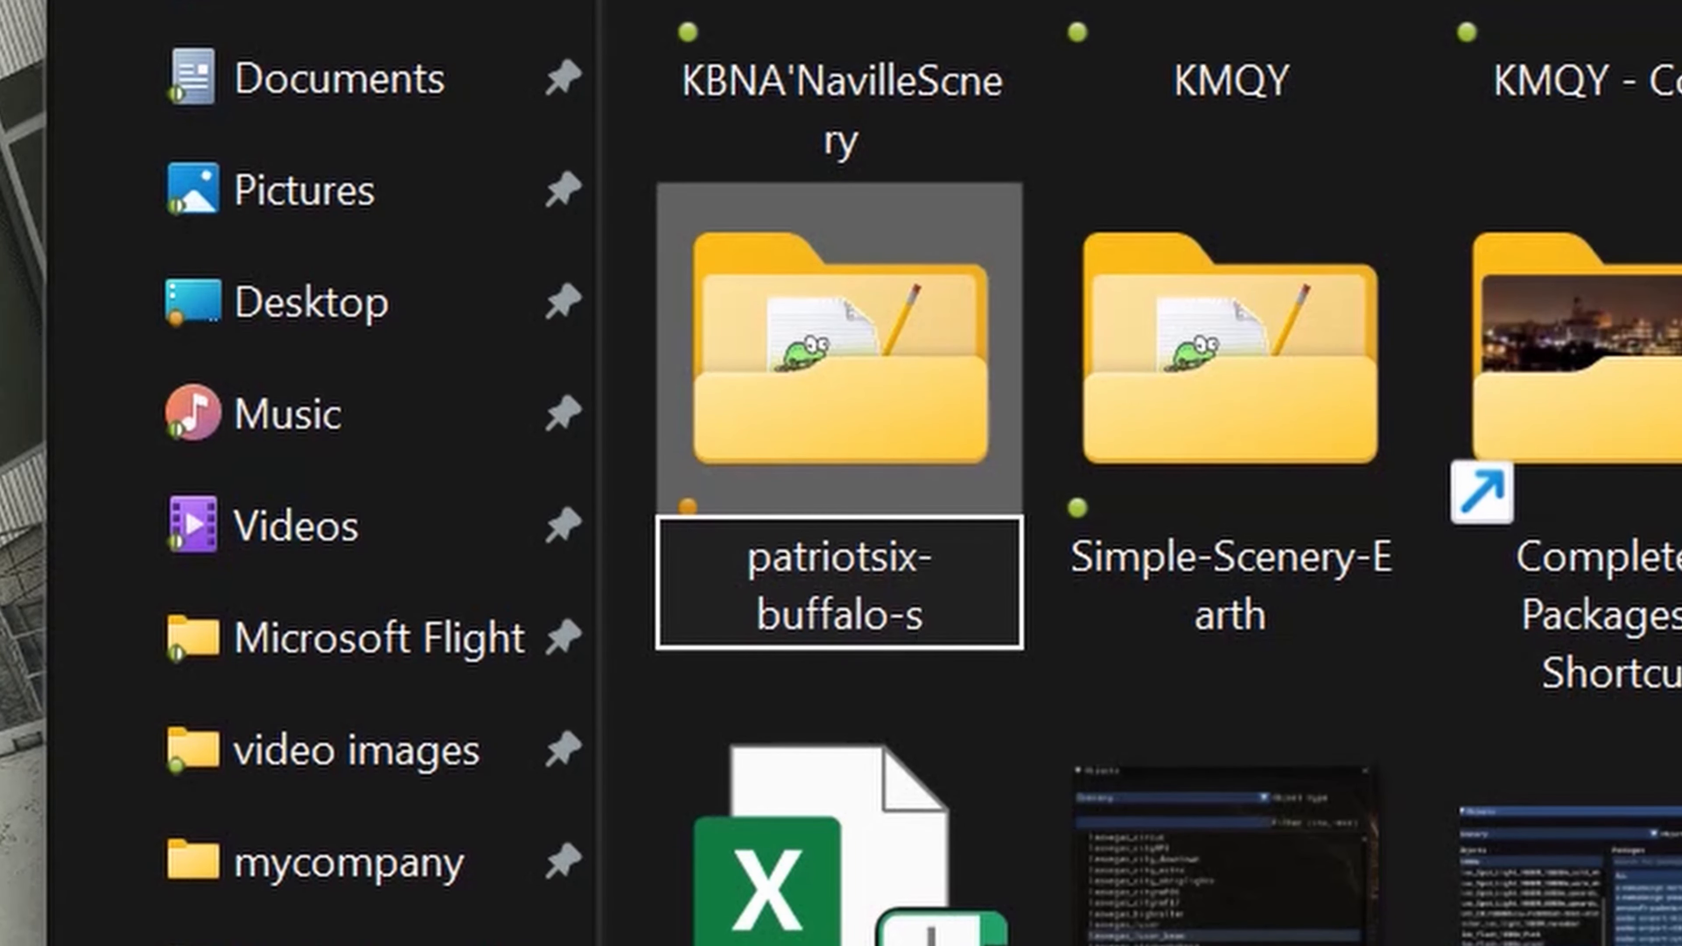
{"action": "type", "text": "cenery"}
{"action": "key", "text": "Return"}
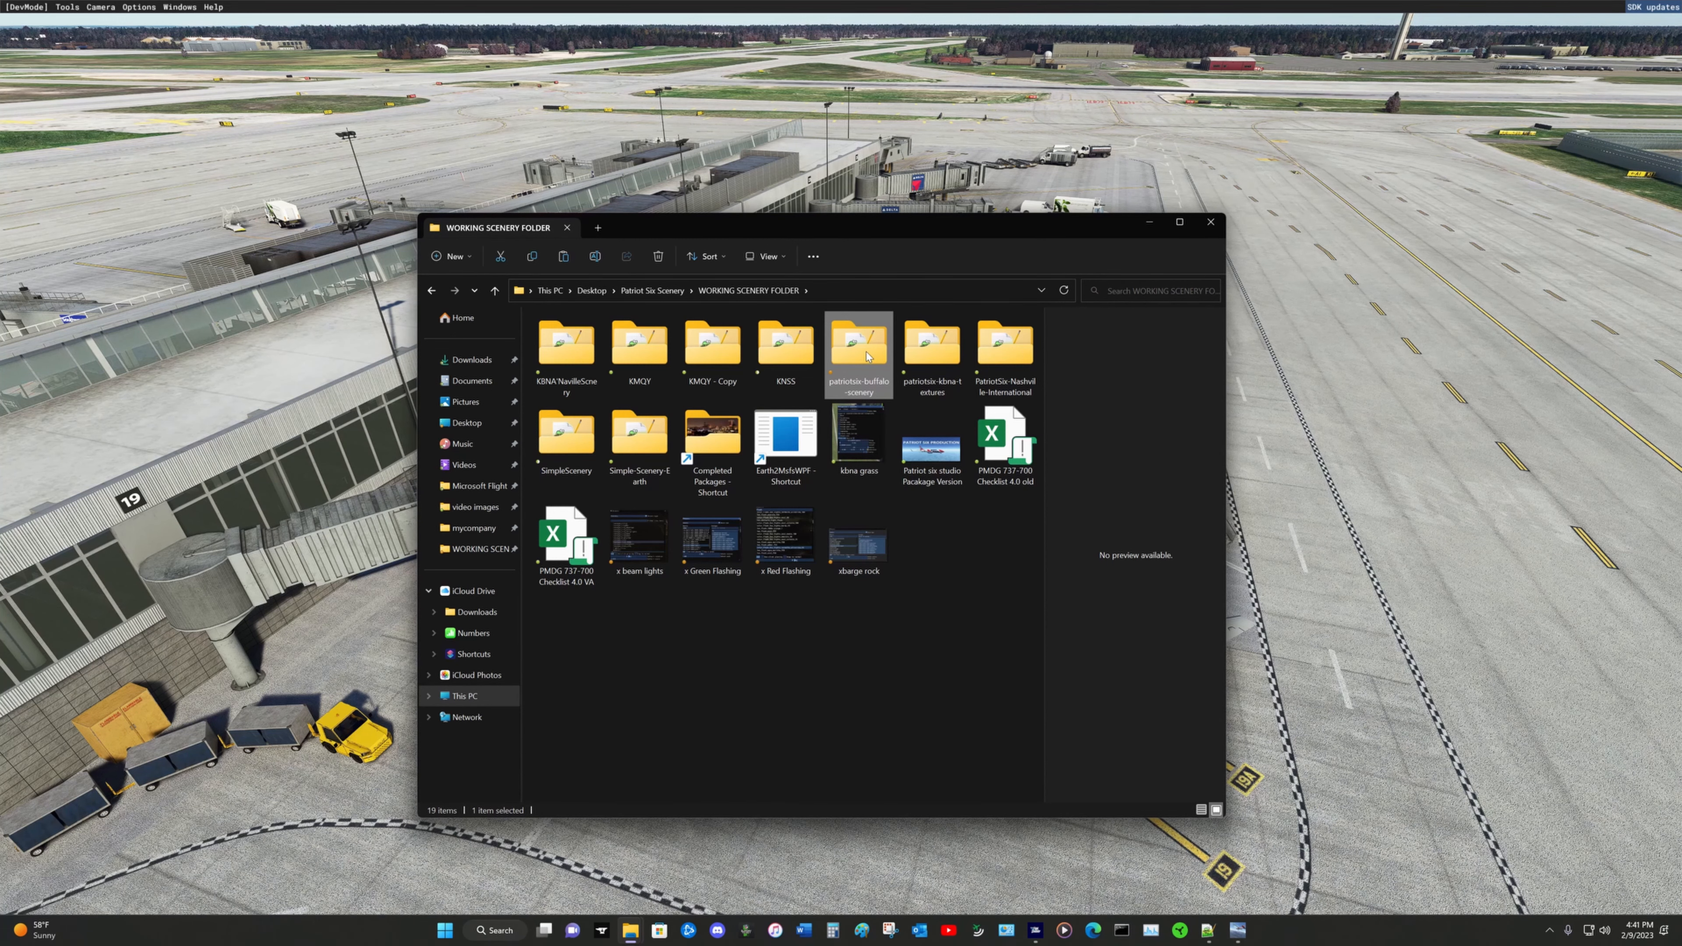
Step: Return to Microsoft Flight Simulator and open the Project Editor together with its Inspector
{"action": "mouse_move", "coordinate": [864, 353]}
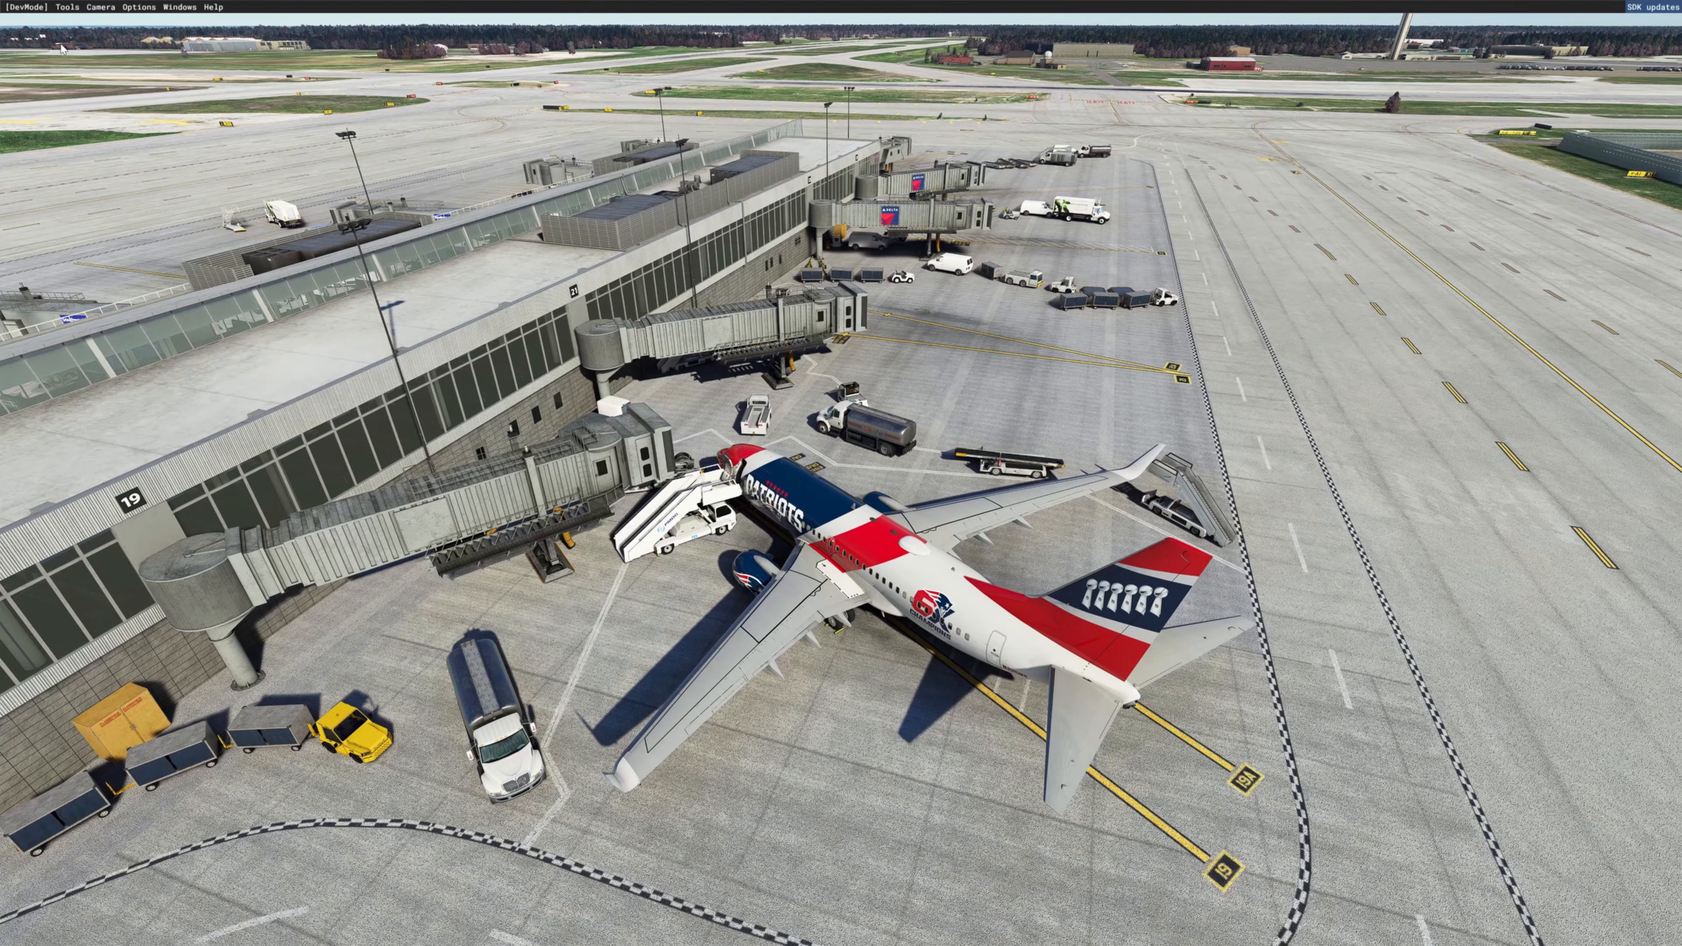
{"action": "left_click", "coordinate": [67, 7]}
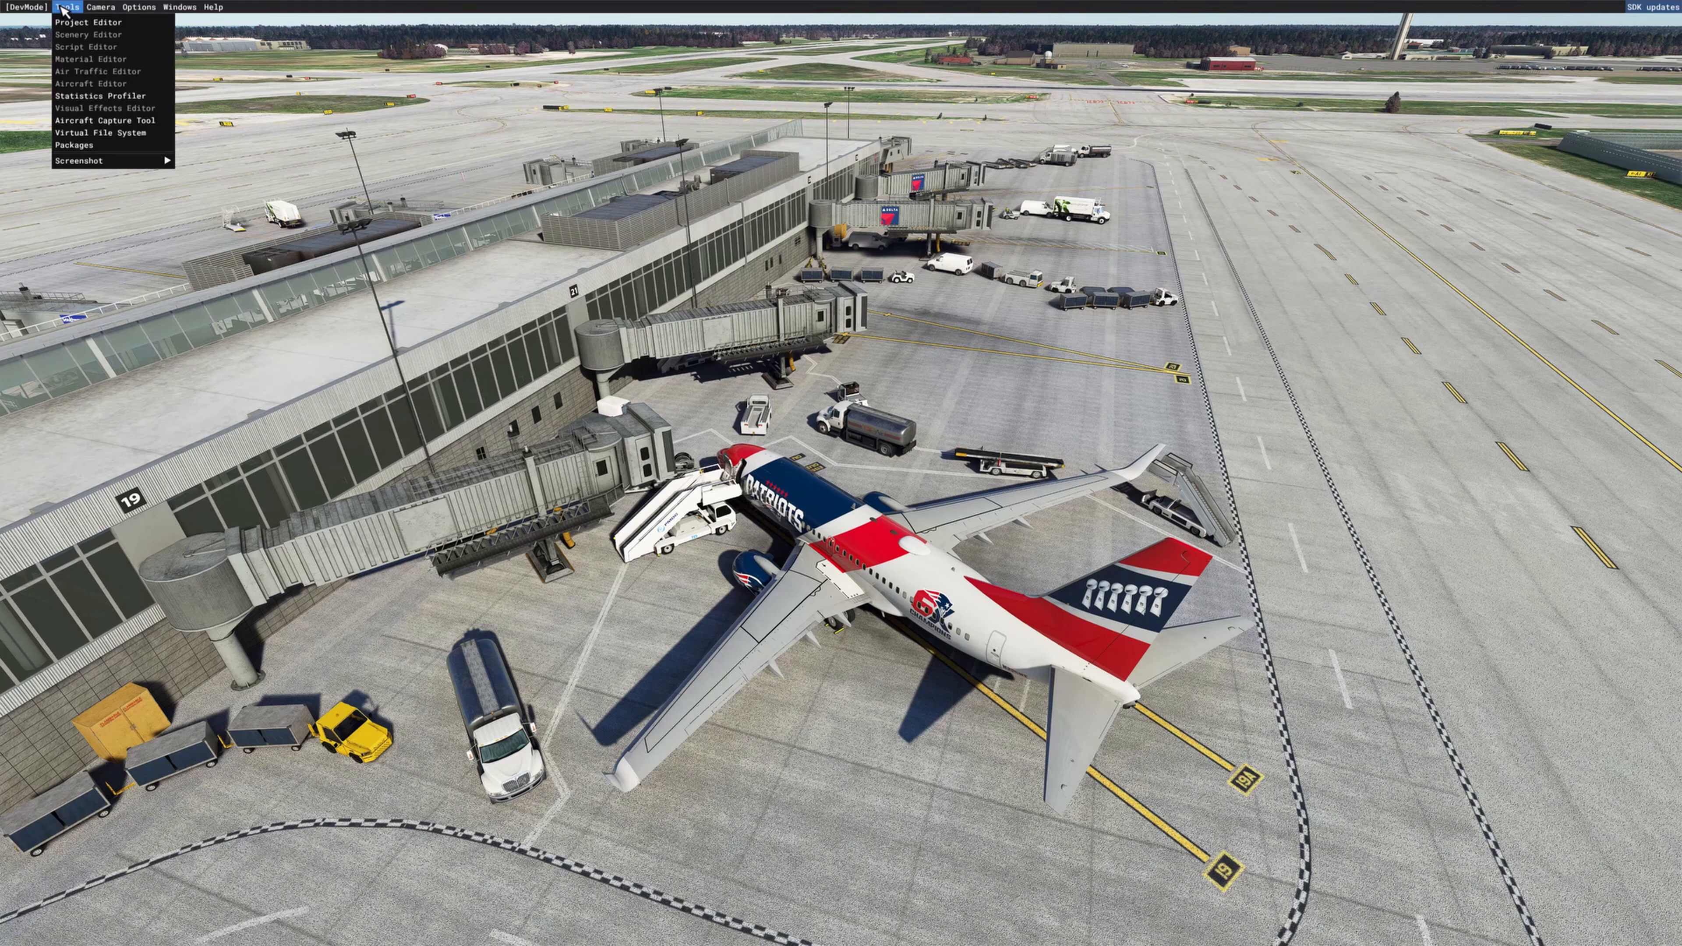
{"action": "left_click", "coordinate": [76, 27]}
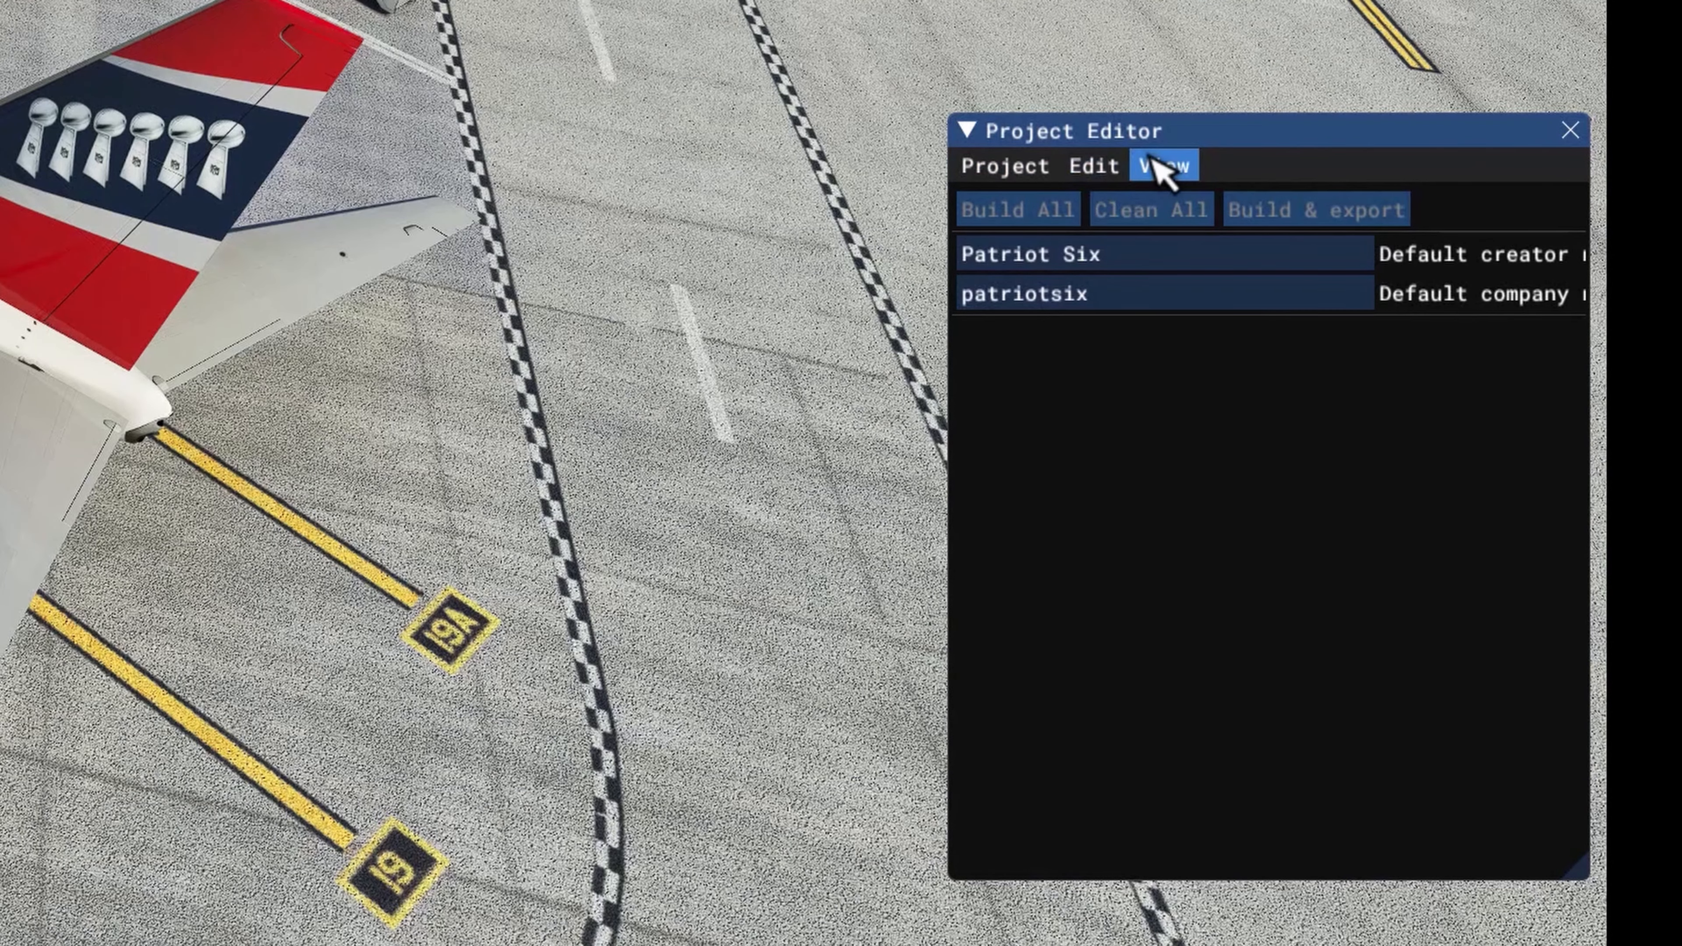
{"action": "left_click", "coordinate": [1171, 174]}
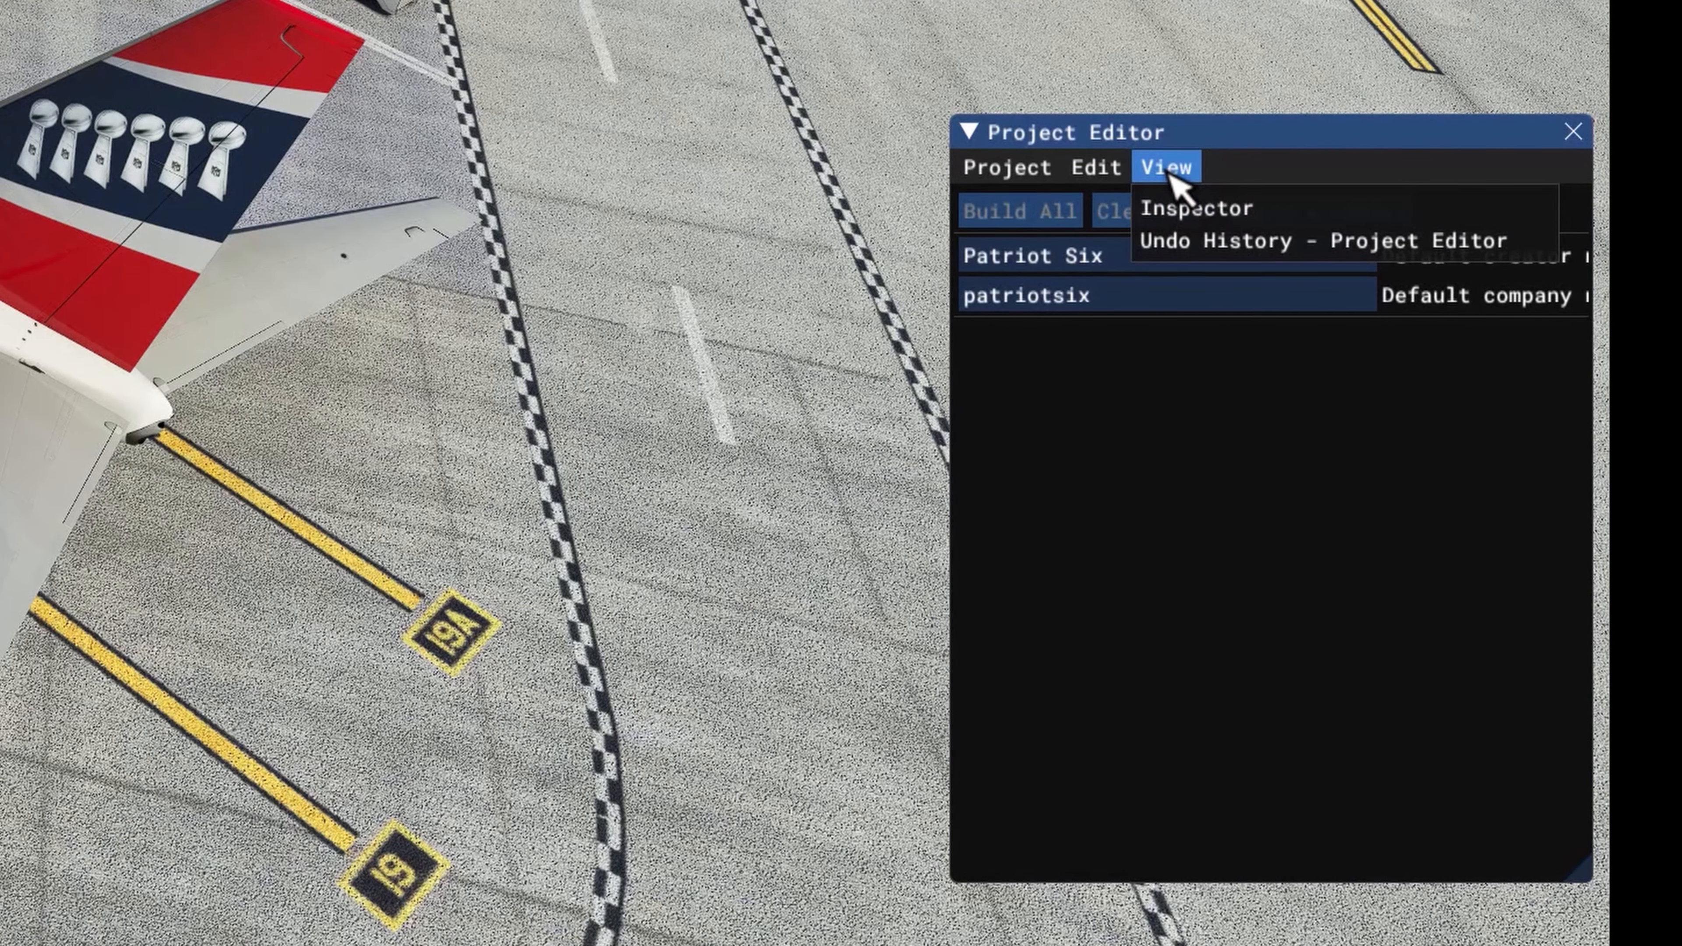
{"action": "left_click", "coordinate": [1220, 219]}
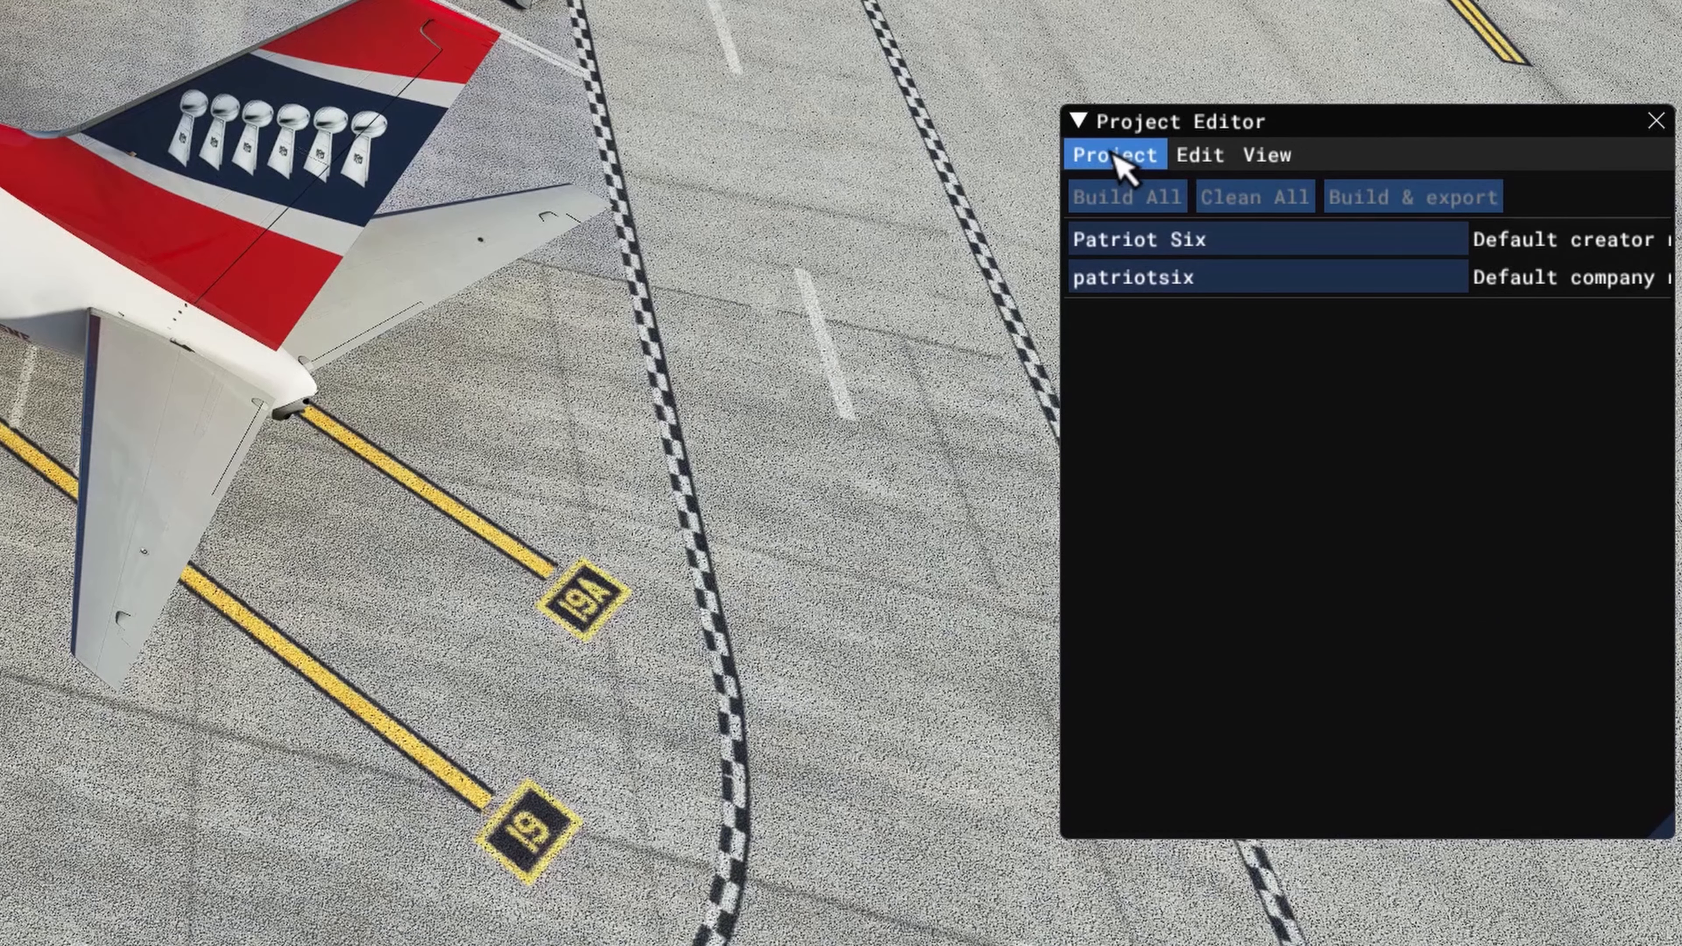
Step: Open the SceneryProject XML file from patriotsix-buffalo-scenery in WORKING SCENERY FOLDER as the project
{"action": "left_click", "coordinate": [1125, 159]}
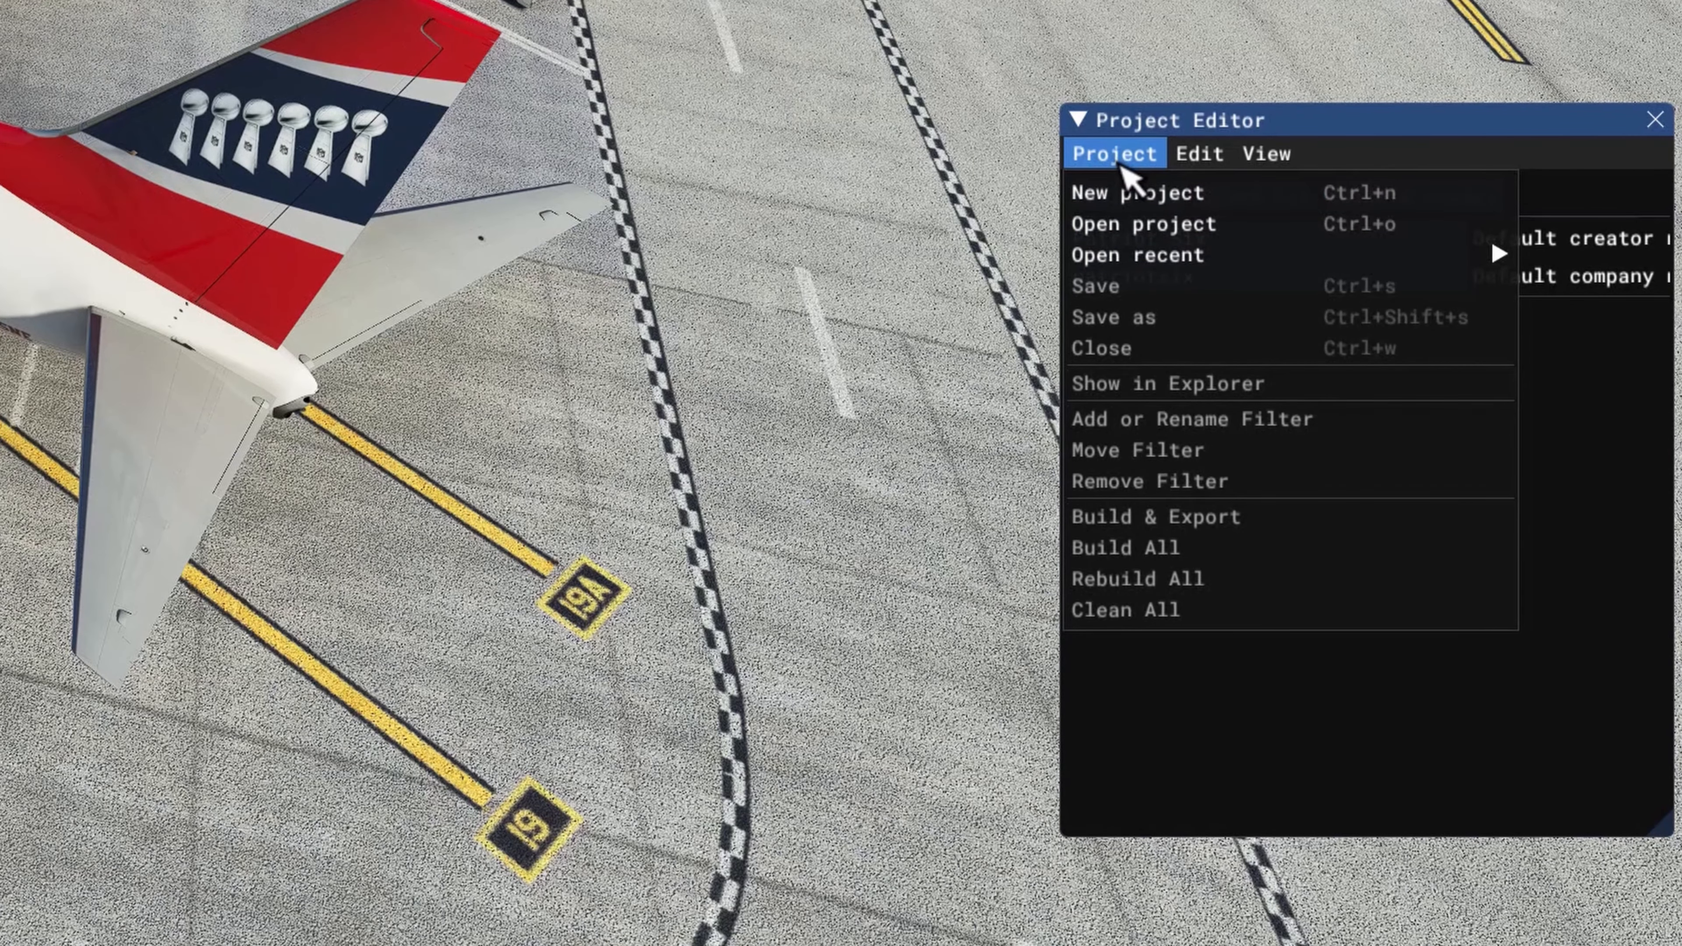
{"action": "left_click", "coordinate": [1187, 224]}
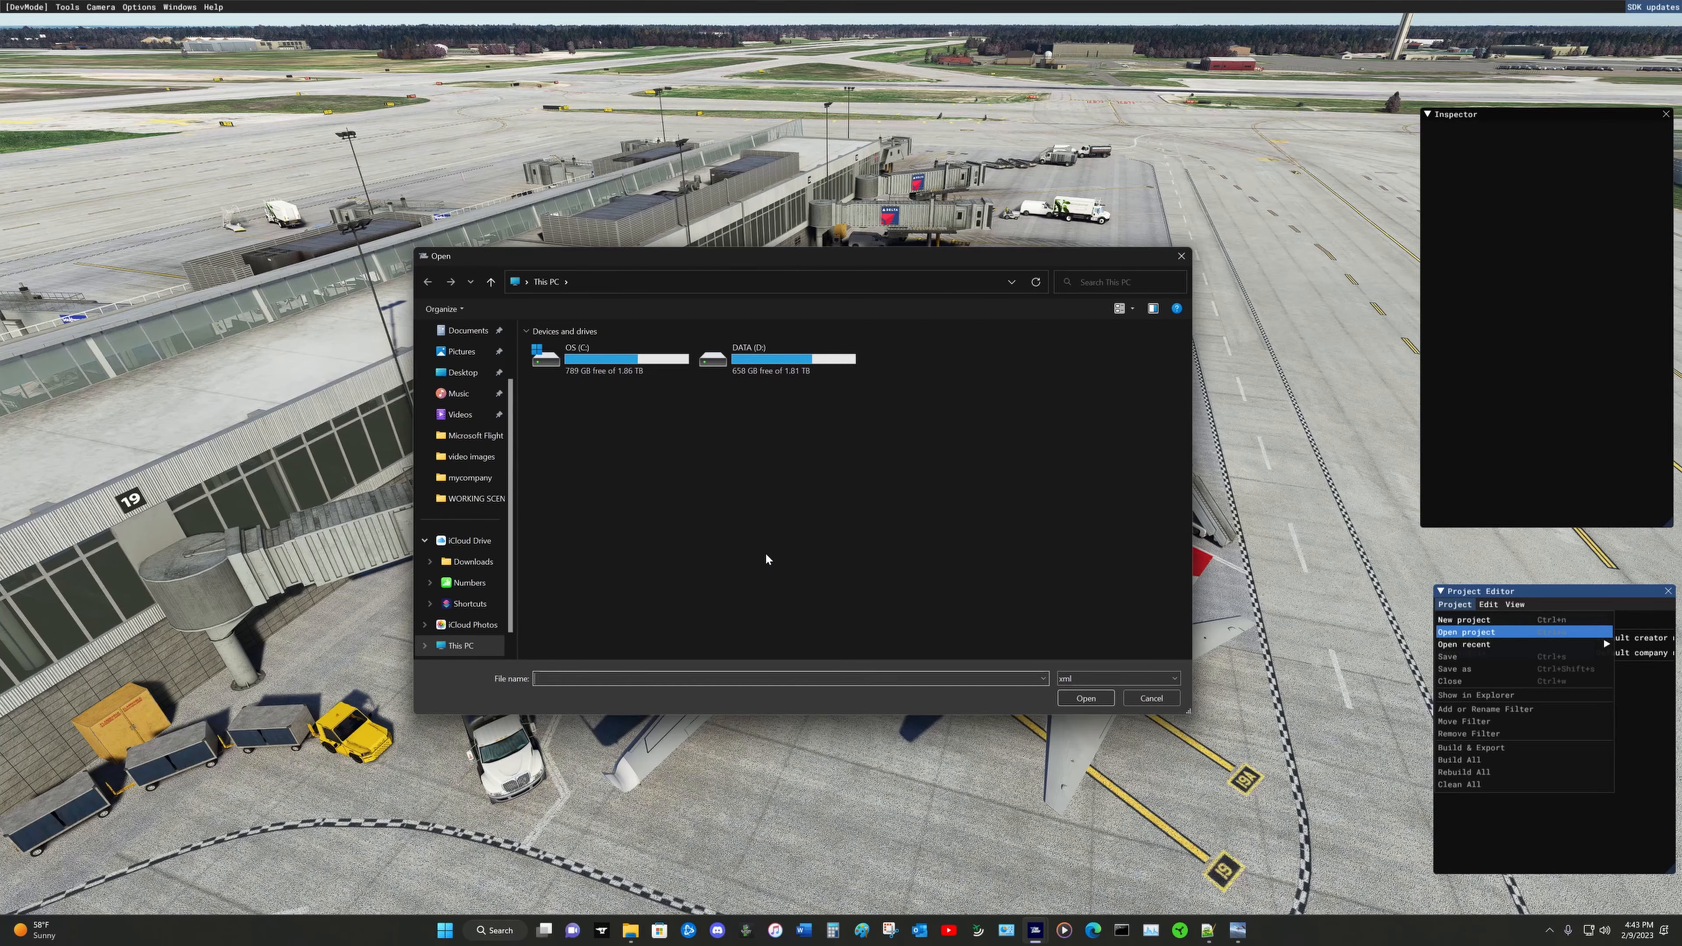
{"action": "left_click", "coordinate": [476, 498]}
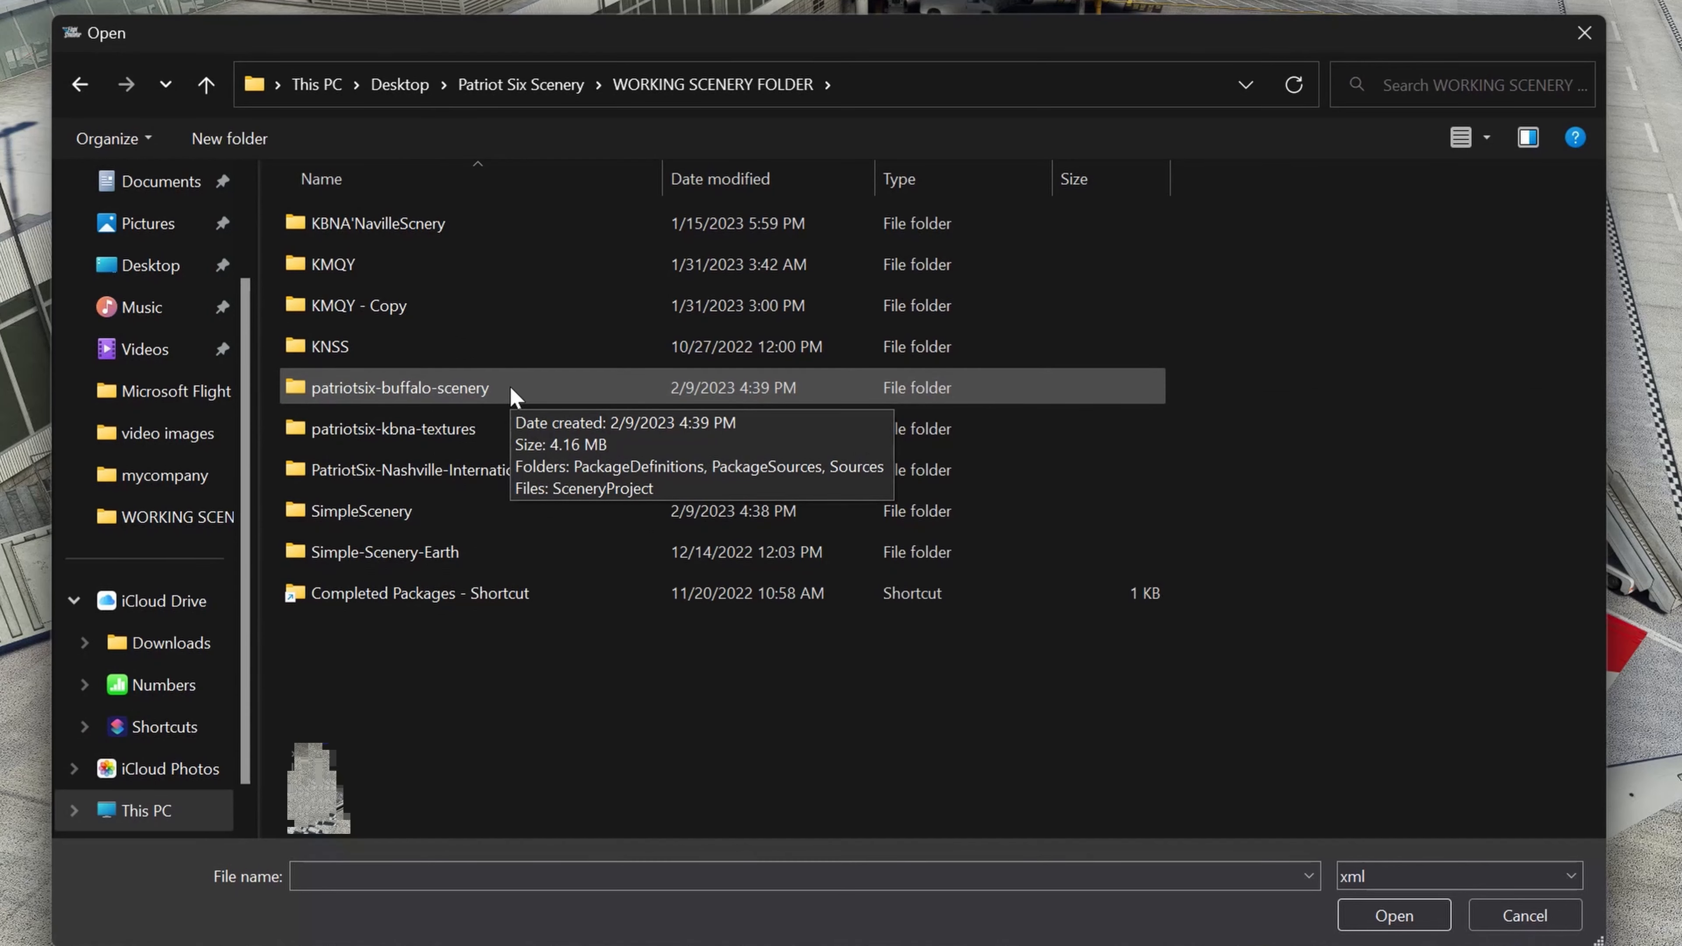
{"action": "double_click", "coordinate": [463, 387]}
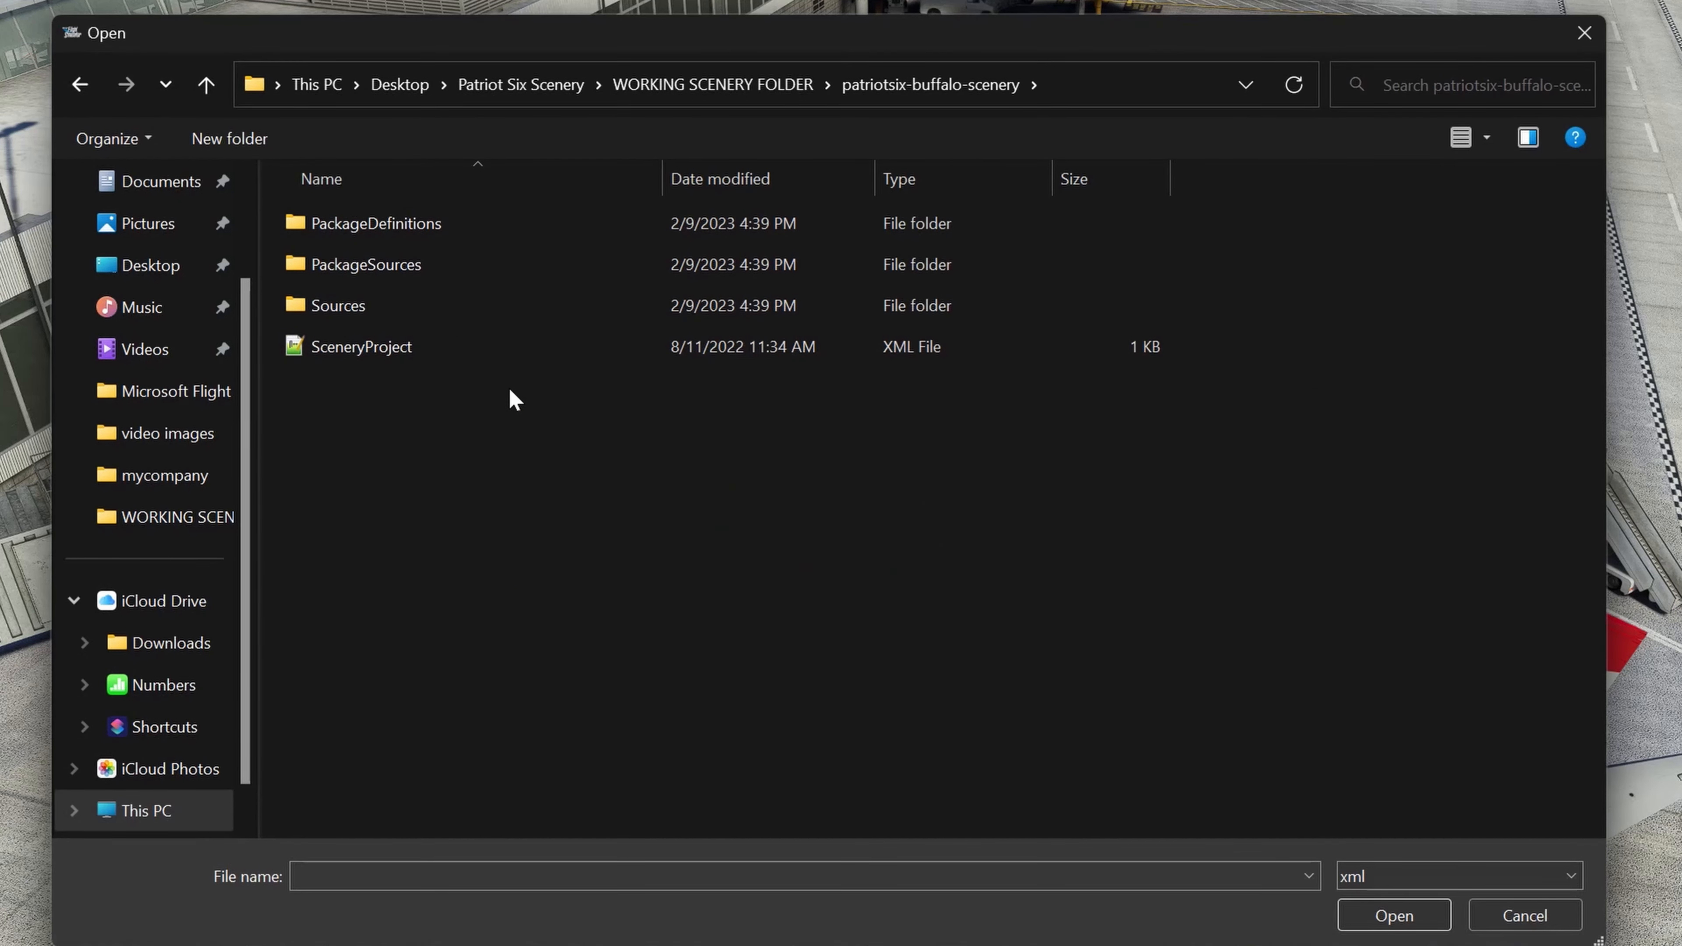
{"action": "left_click", "coordinate": [370, 351]}
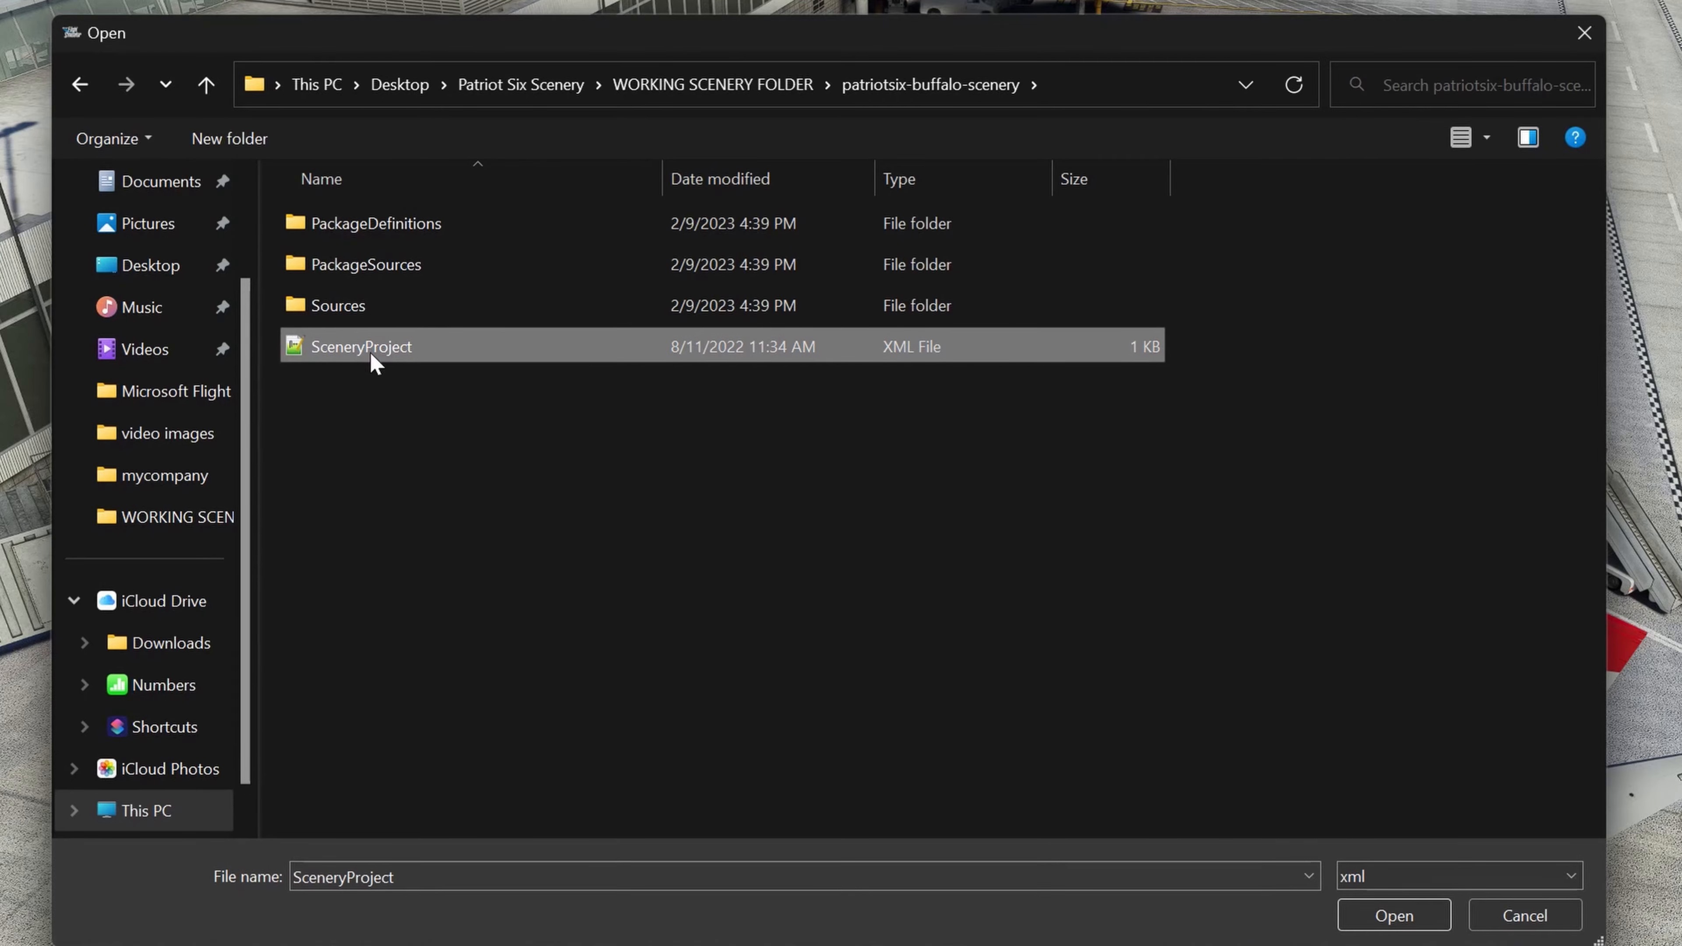
{"action": "left_click", "coordinate": [1390, 915]}
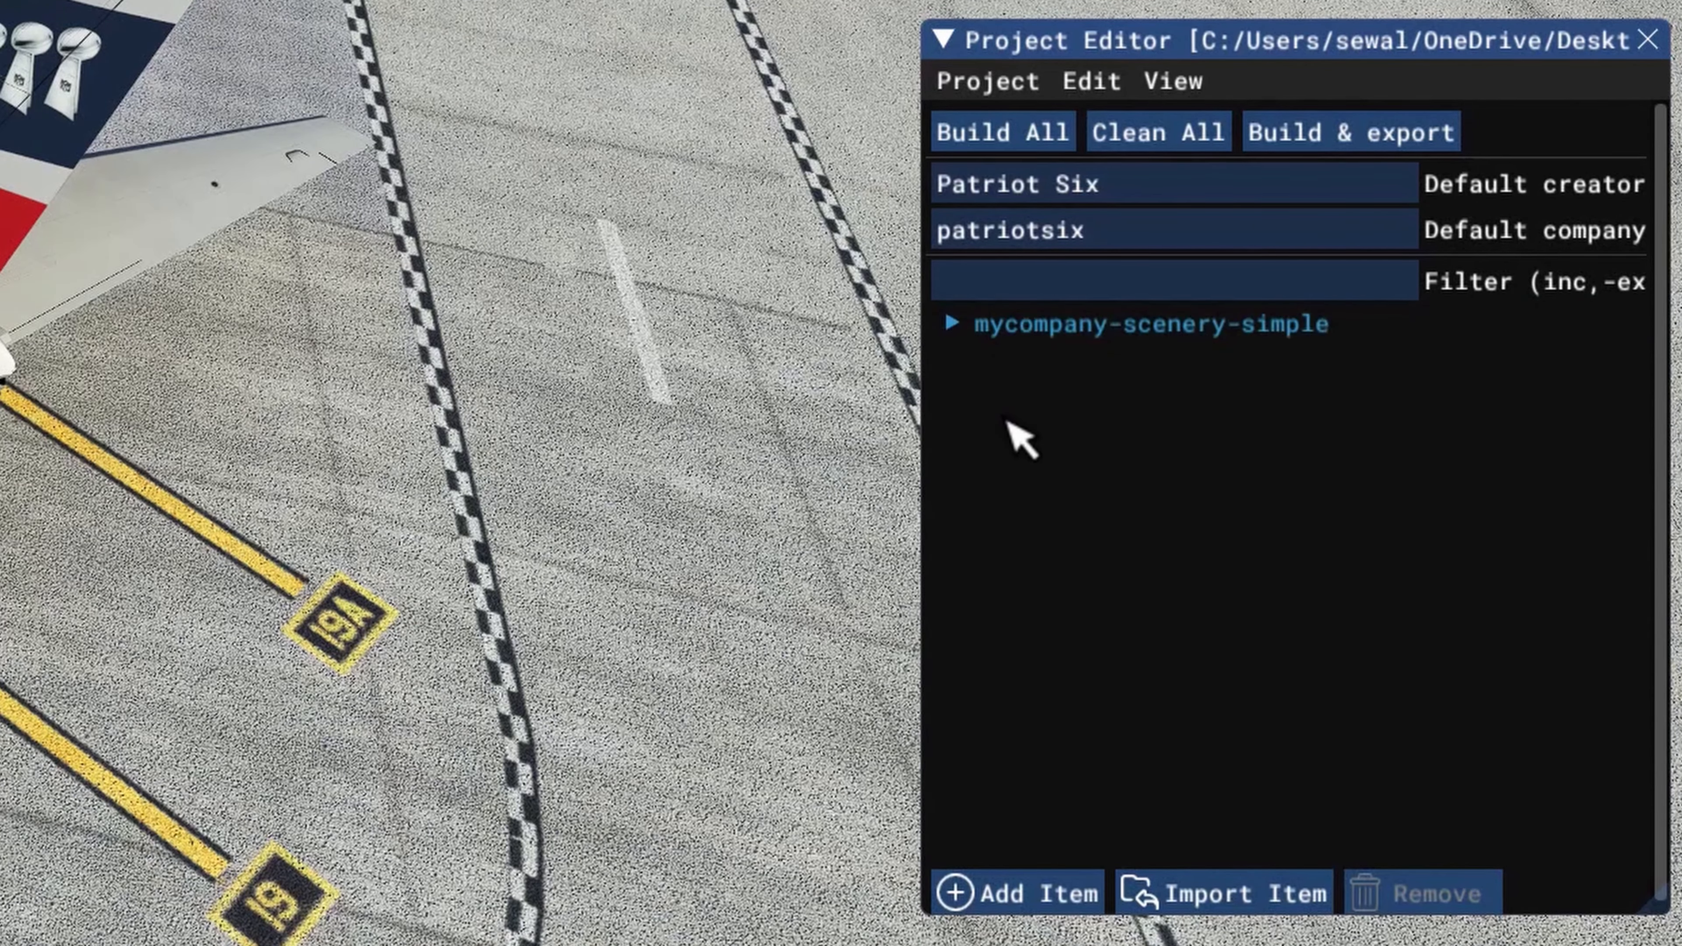
Step: Select the mycompany-scenery-simple package and set its company name to patriotsix
{"action": "left_click", "coordinate": [1063, 329]}
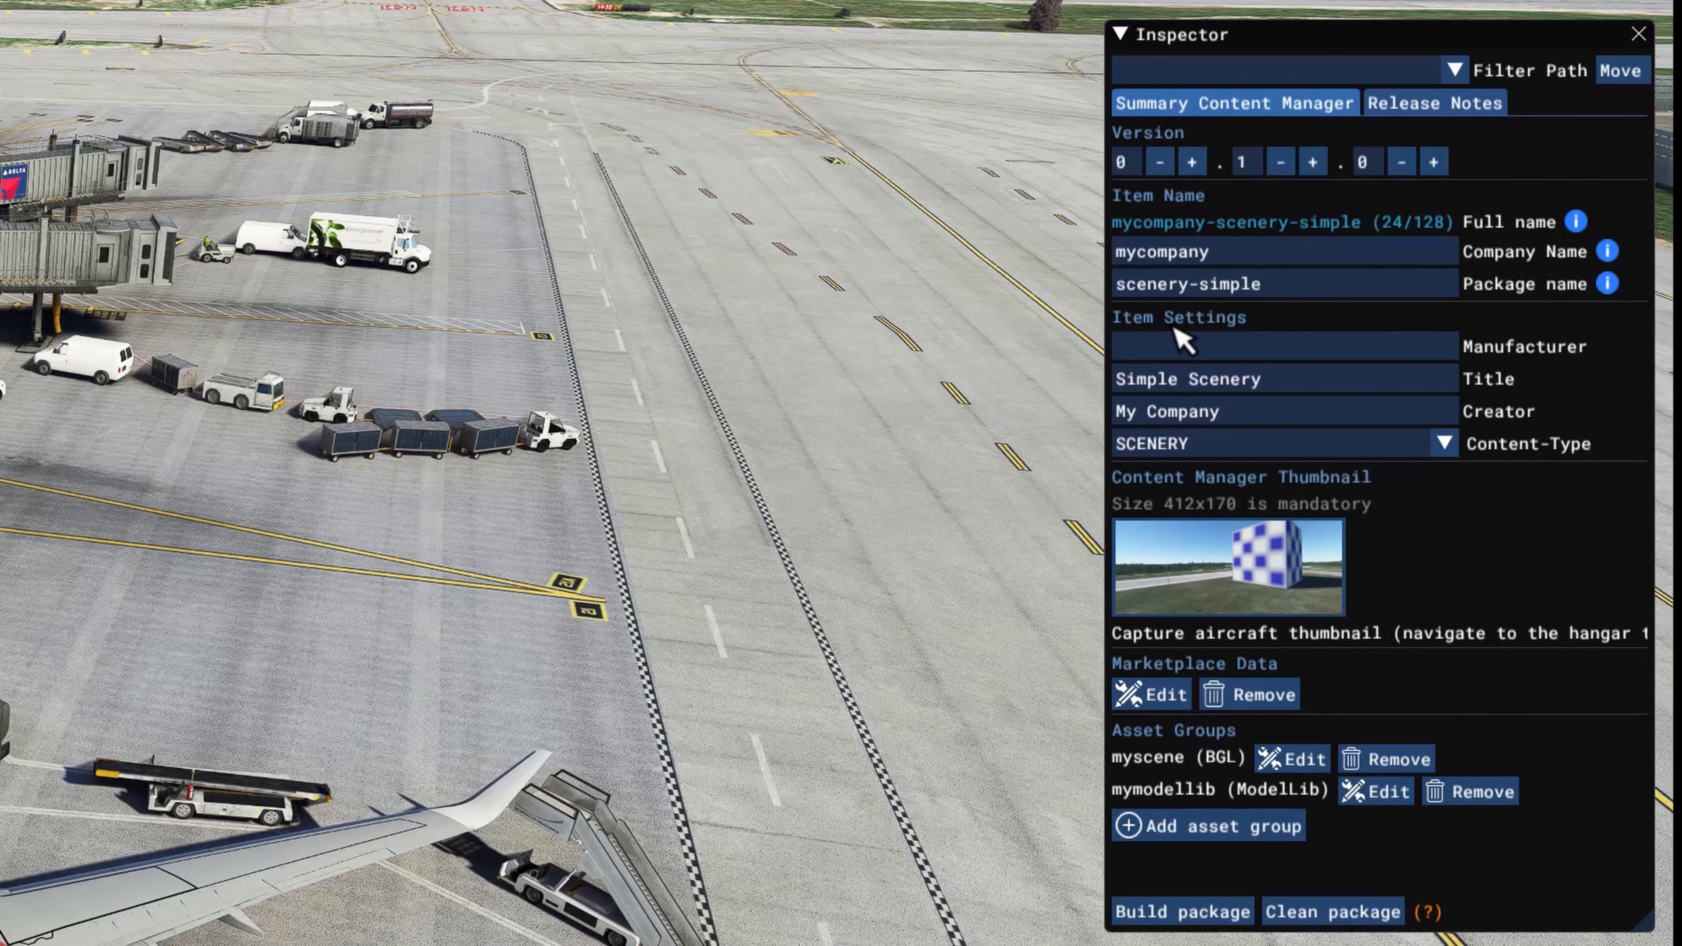
{"action": "left_click", "coordinate": [1251, 252]}
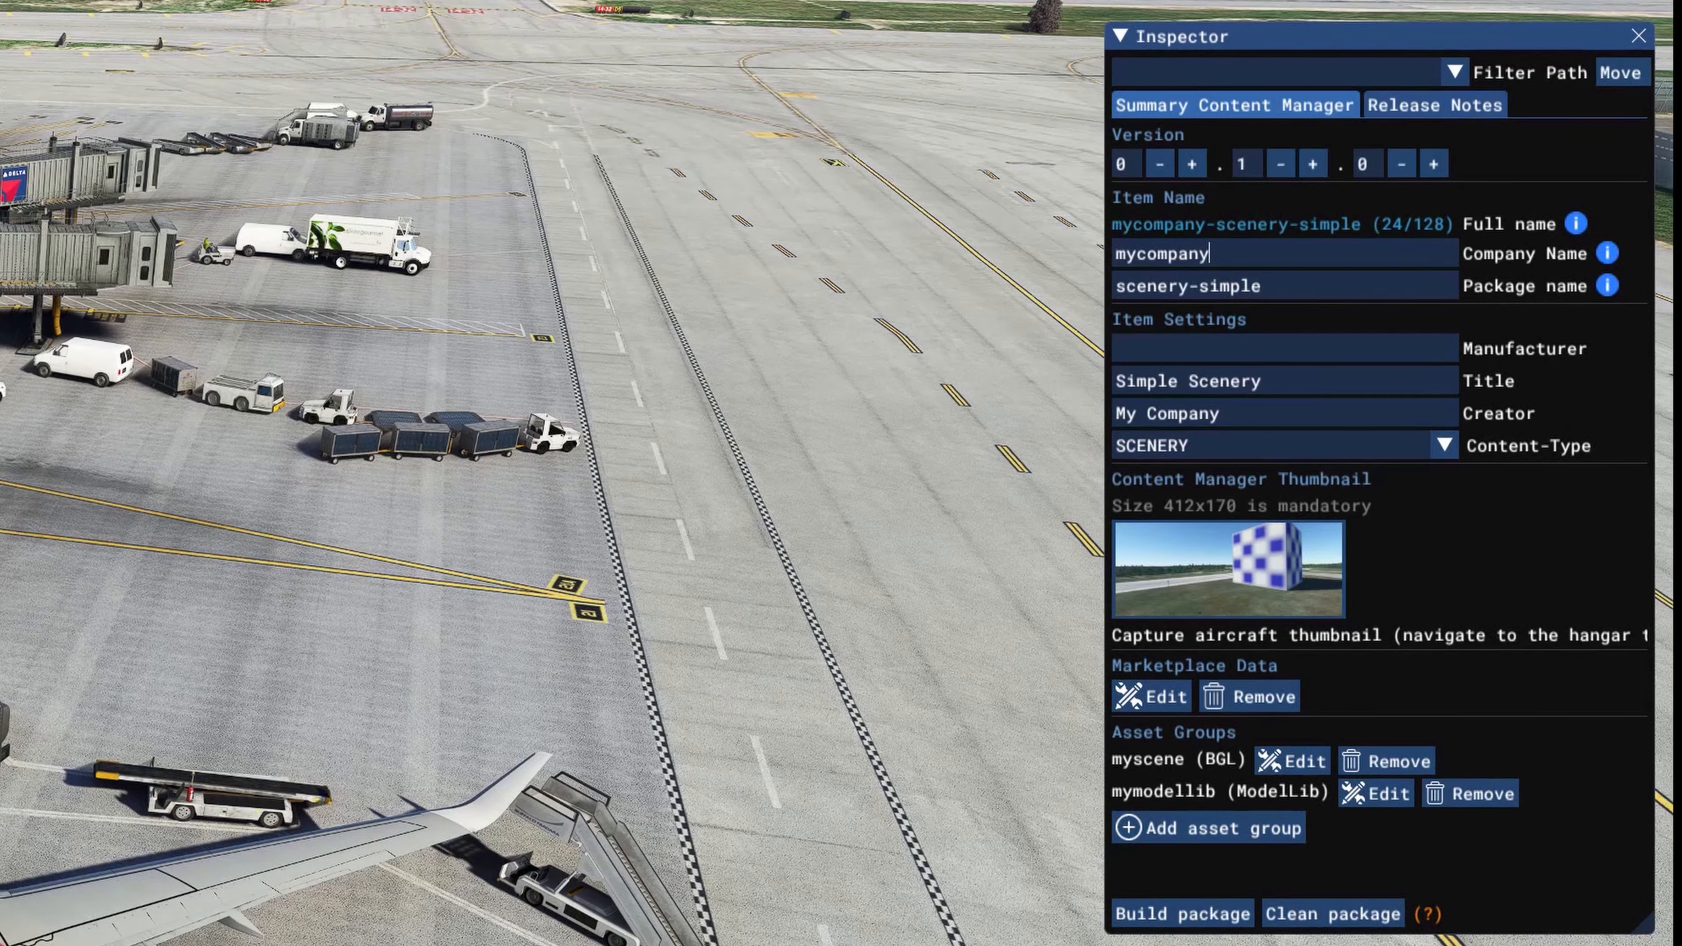
{"action": "key", "text": "BackSpace"}
{"action": "key", "text": "BackSpace"}
{"action": "key", "text": "BackSpace"}
{"action": "key", "text": "BackSpace"}
{"action": "key", "text": "BackSpace"}
{"action": "key", "text": "BackSpace"}
{"action": "key", "text": "BackSpace"}
{"action": "key", "text": "BackSpace"}
{"action": "key", "text": "BackSpace"}
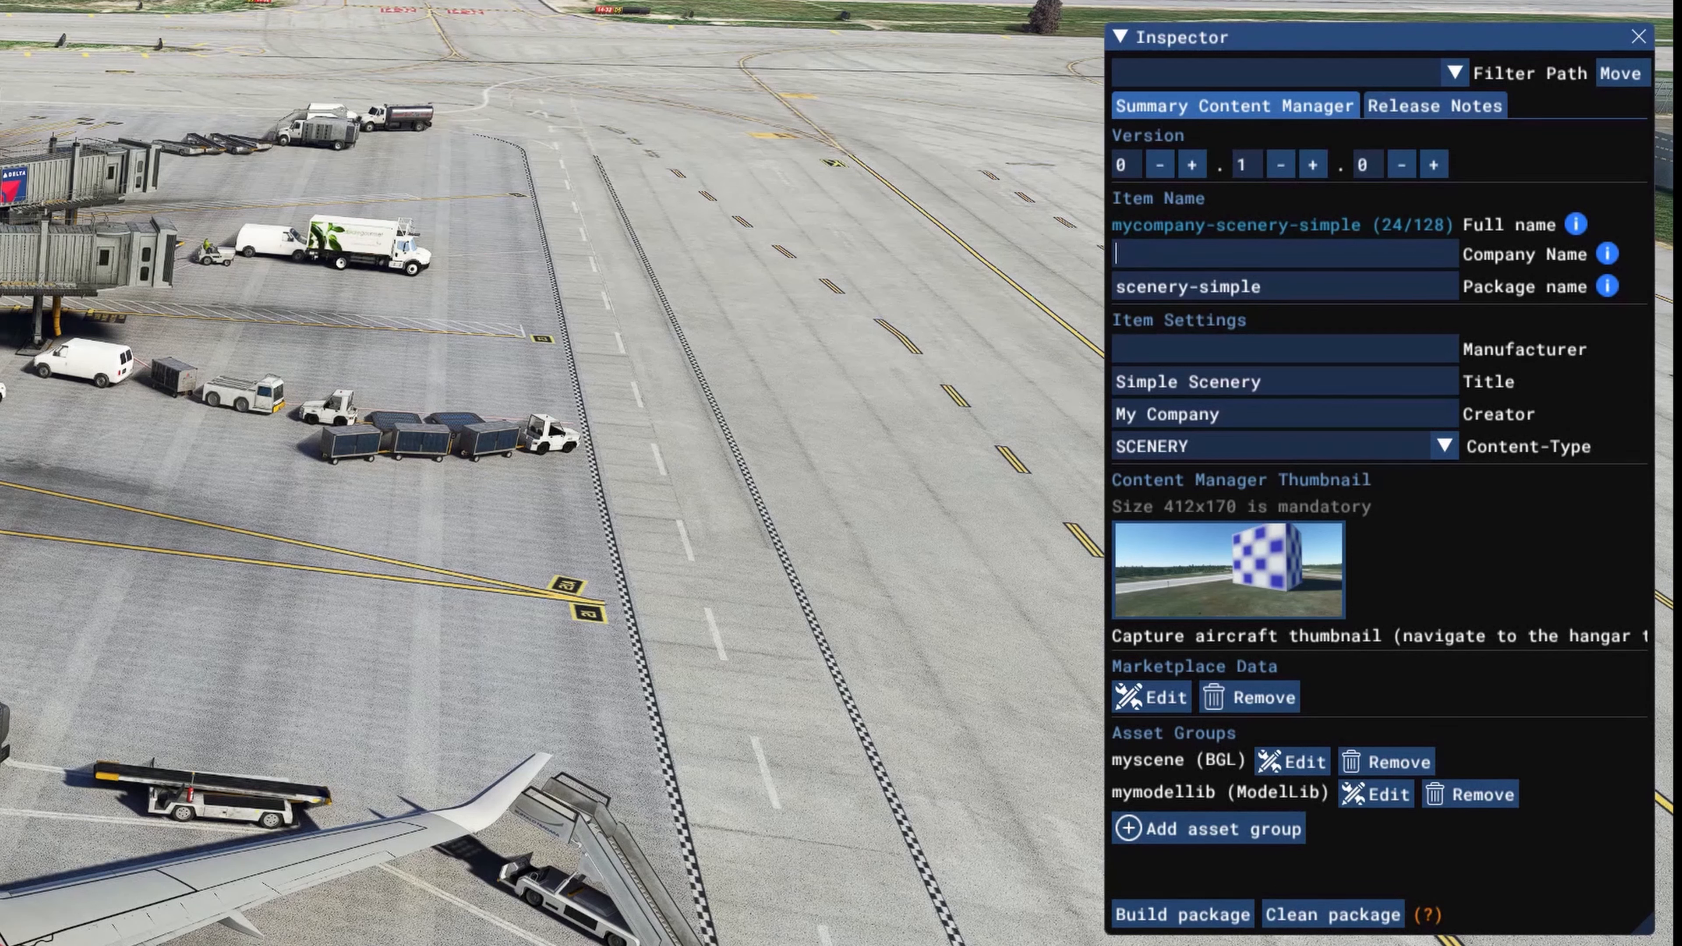
{"action": "type", "text": "patriot"}
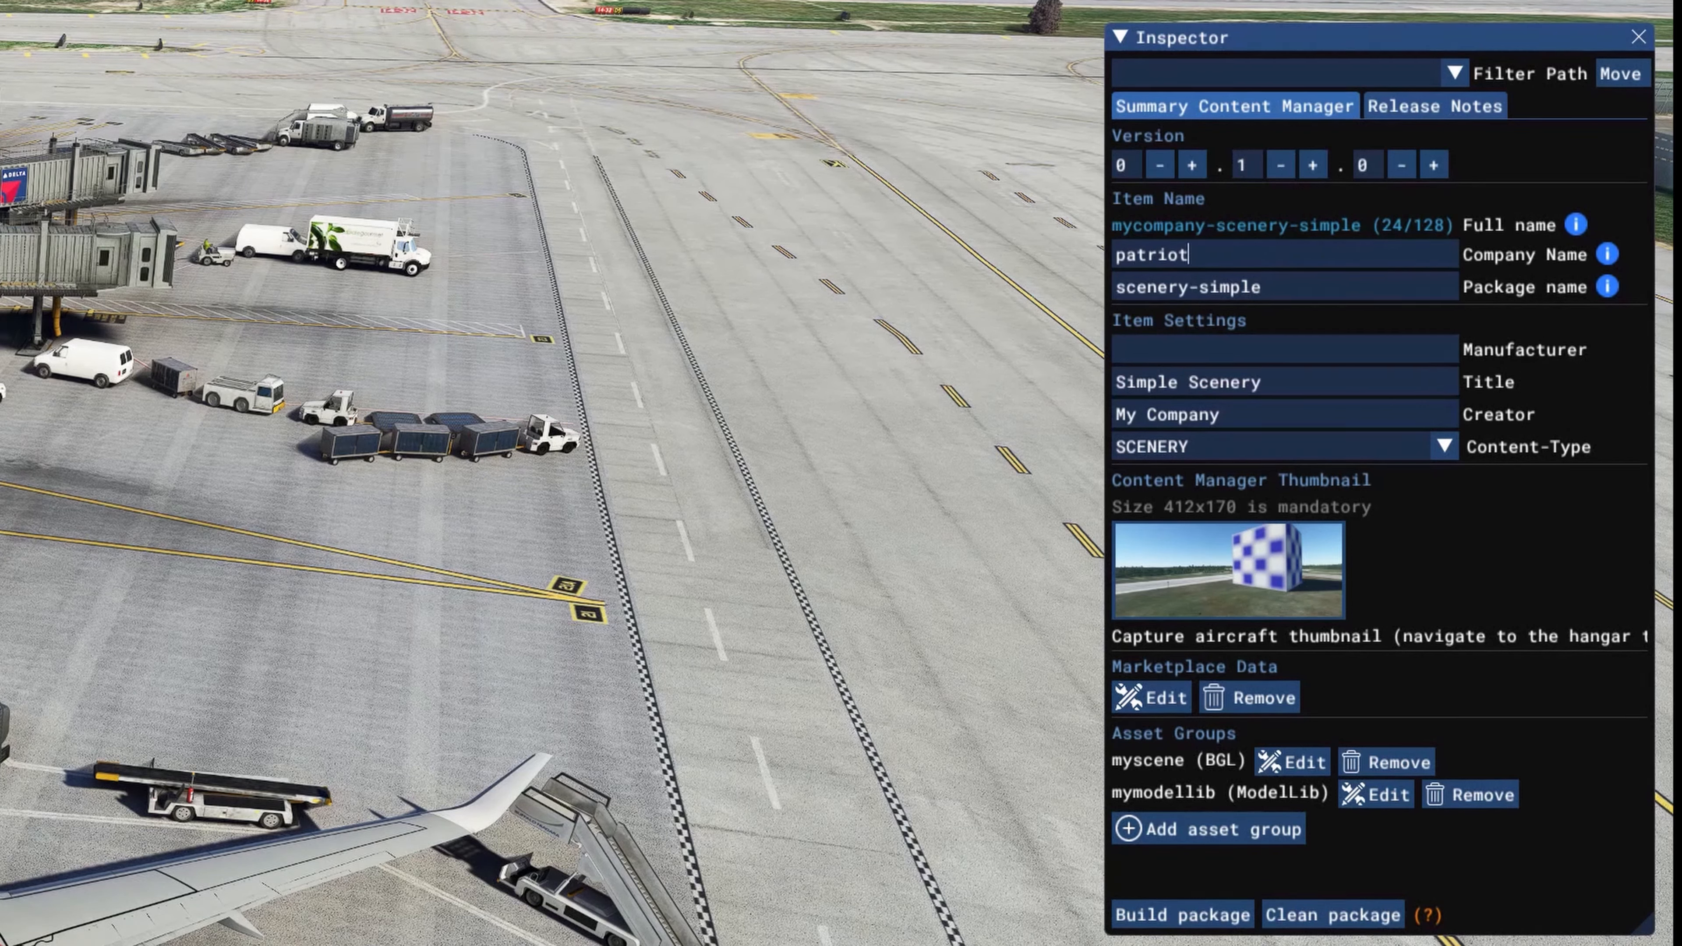
{"action": "type", "text": "six"}
Step: Set the package name to buffalo-scenery in the package's item name settings
{"action": "left_click", "coordinate": [1295, 274]}
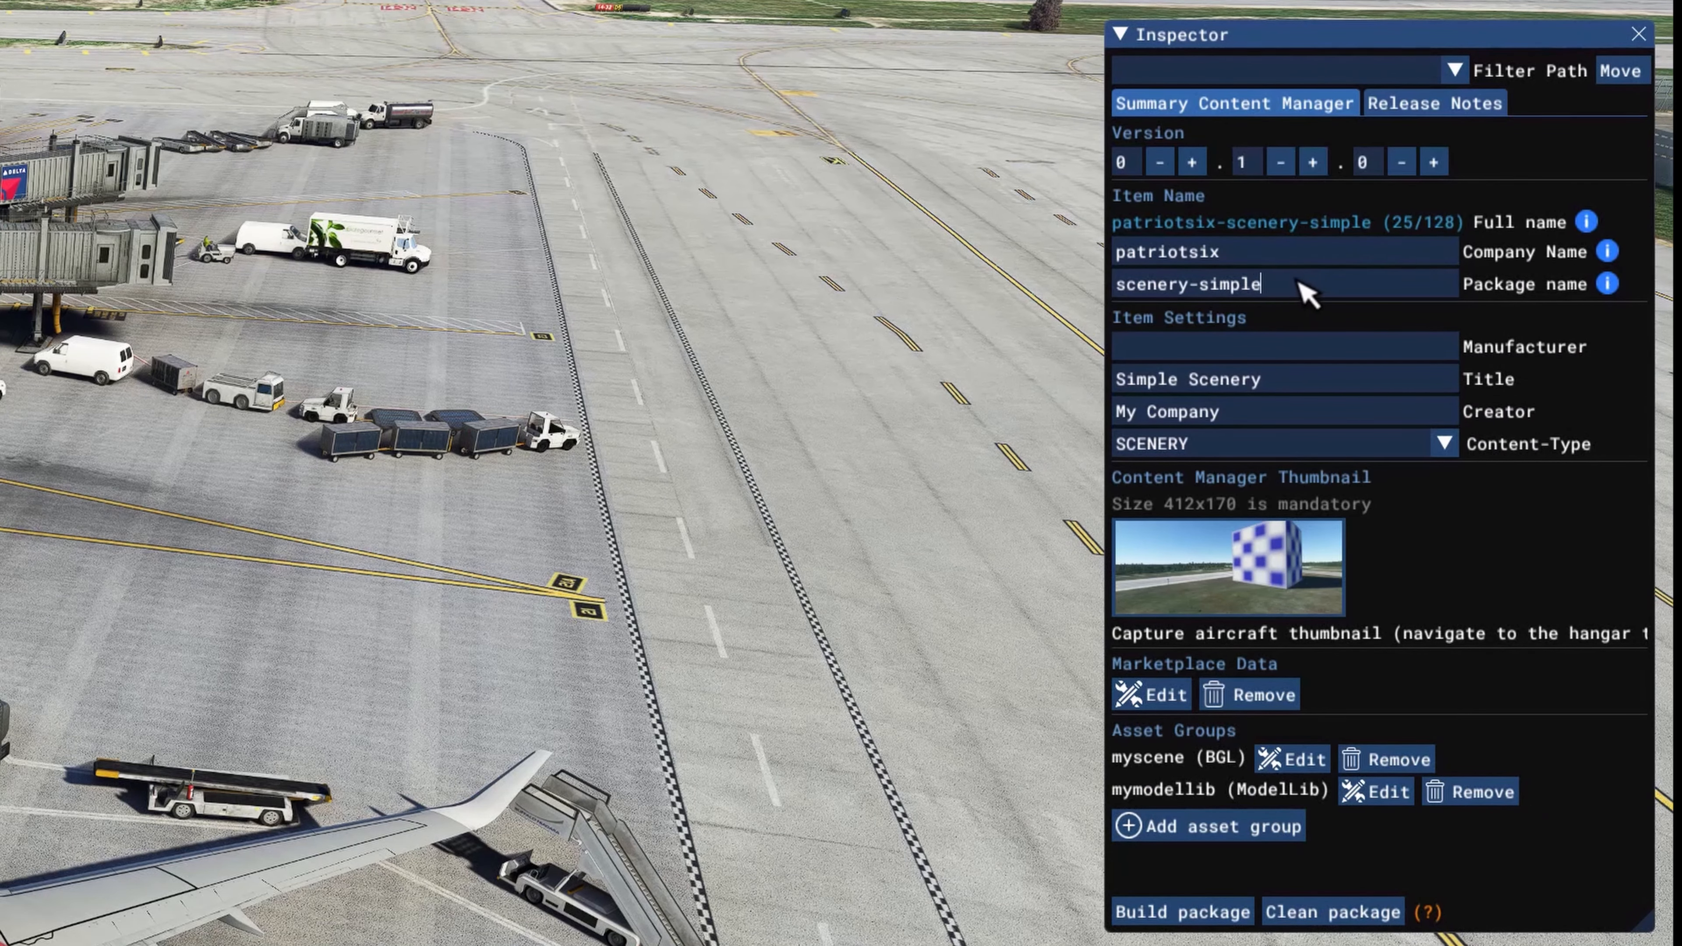
{"action": "key", "text": "BackSpace"}
{"action": "key", "text": "BackSpace"}
{"action": "key", "text": "BackSpace"}
{"action": "key", "text": "BackSpace"}
{"action": "key", "text": "BackSpace"}
{"action": "key", "text": "BackSpace"}
{"action": "key", "text": "BackSpace"}
{"action": "key", "text": "BackSpace"}
{"action": "key", "text": "BackSpace"}
{"action": "key", "text": "BackSpace"}
{"action": "key", "text": "BackSpace"}
{"action": "key", "text": "BackSpace"}
{"action": "key", "text": "BackSpace"}
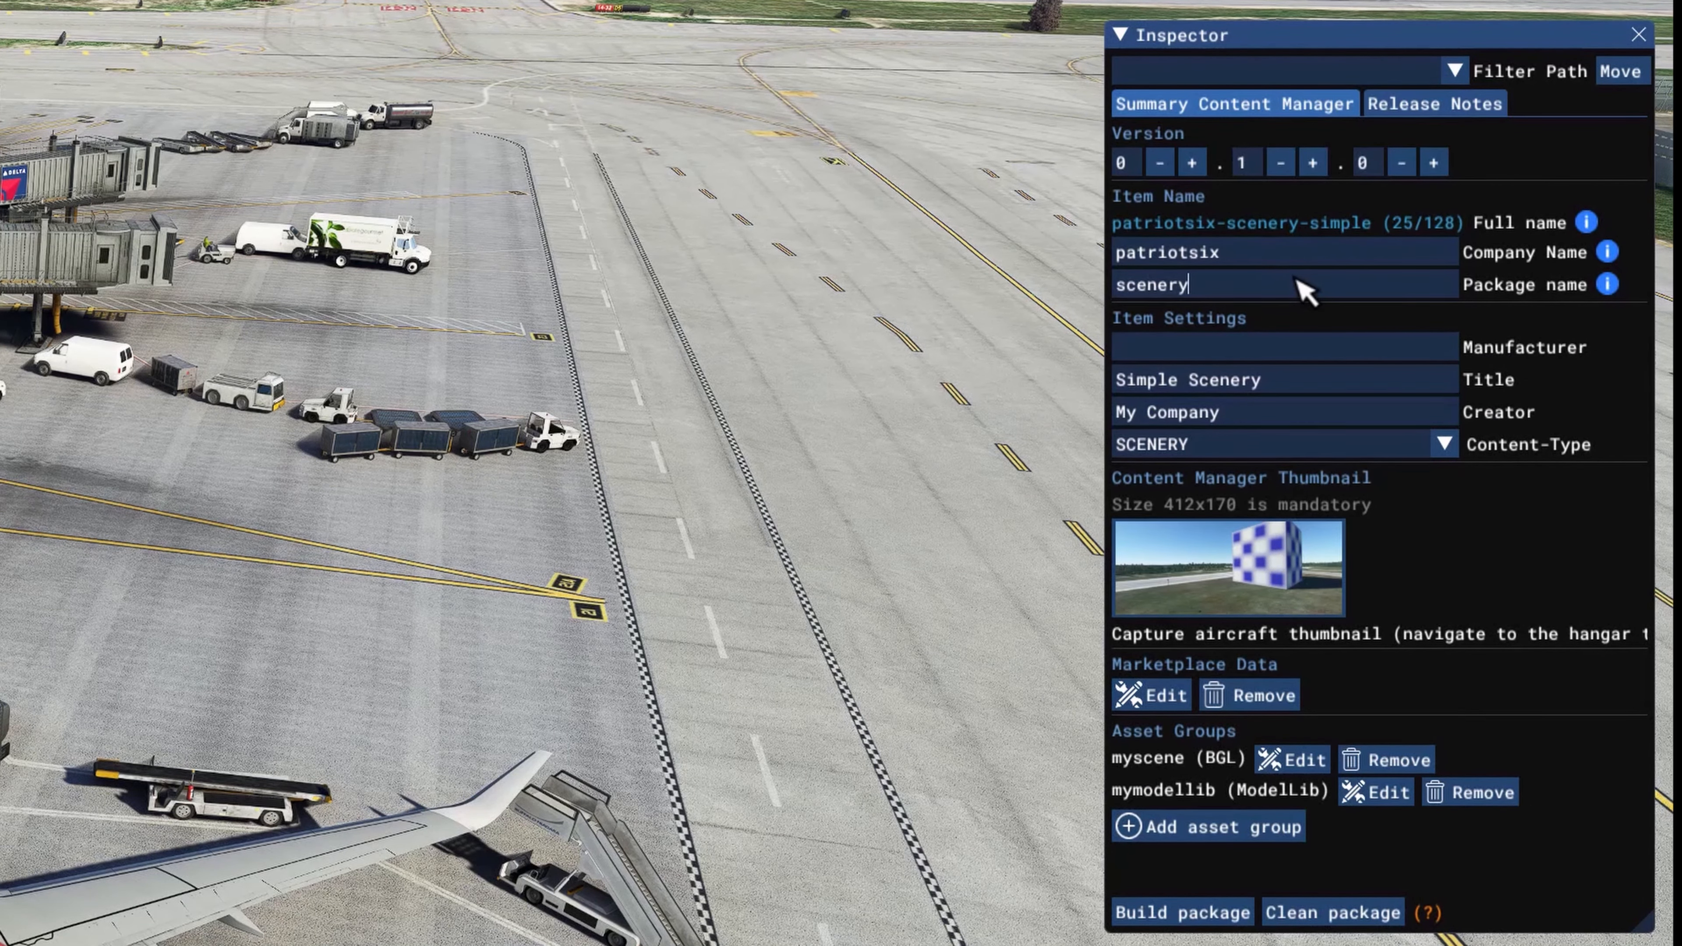
{"action": "type", "text": "buf"}
{"action": "key", "text": "BackSpace"}
{"action": "key", "text": "BackSpace"}
{"action": "key", "text": "BackSpace"}
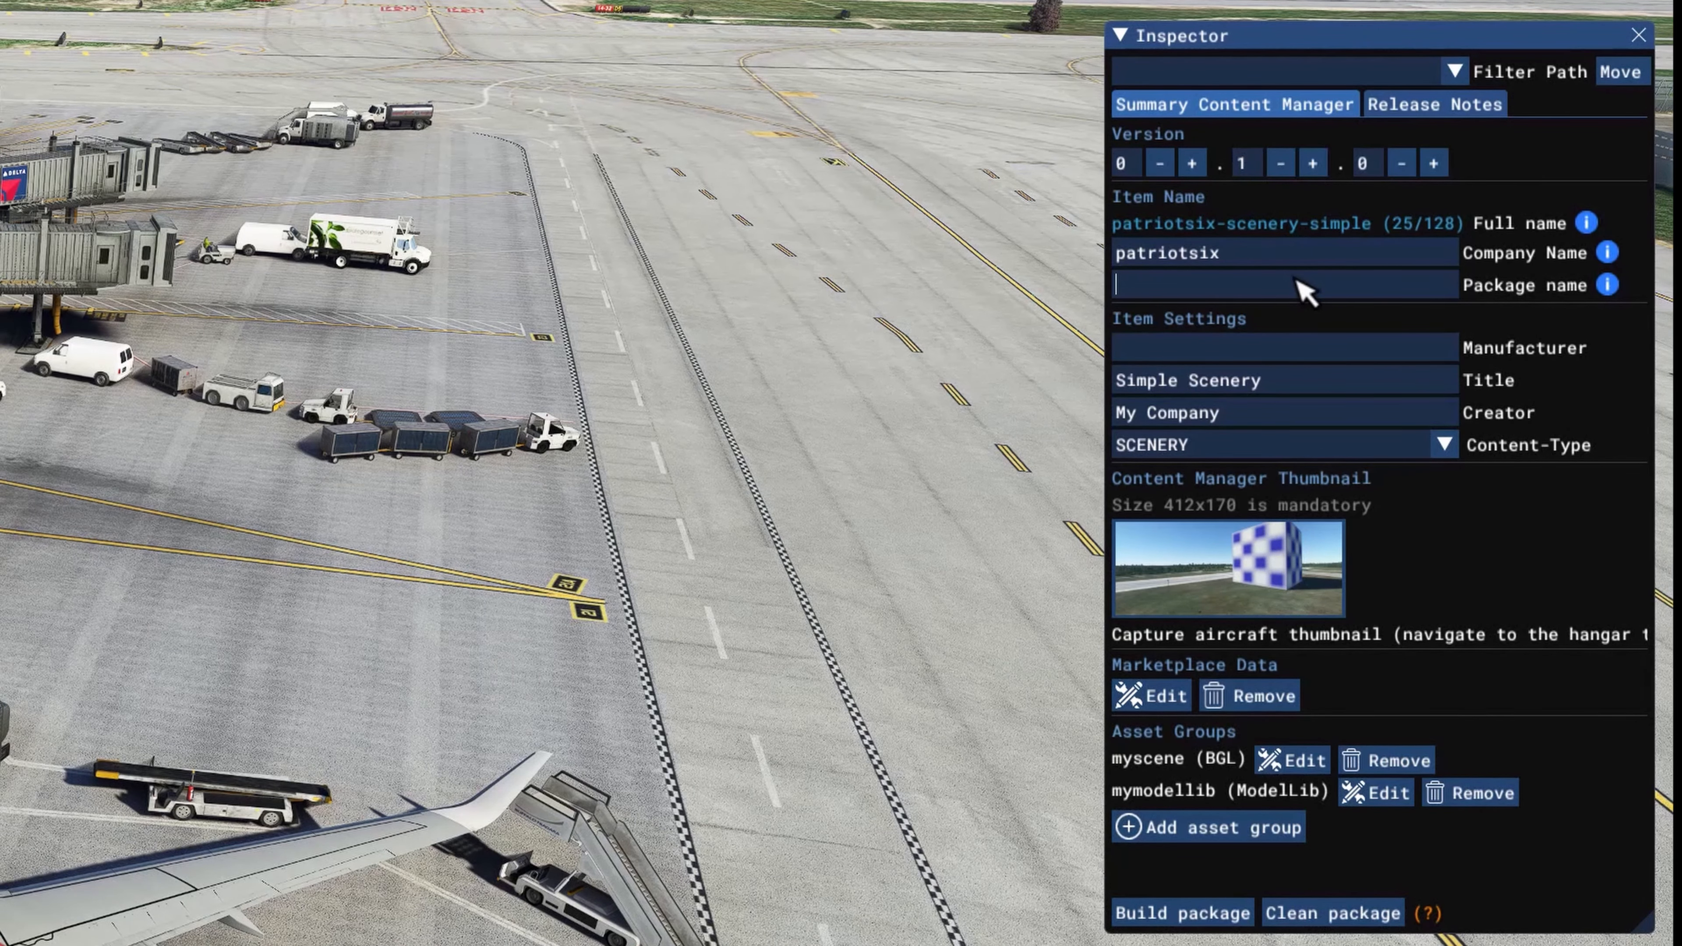
{"action": "type", "text": "buffalo"}
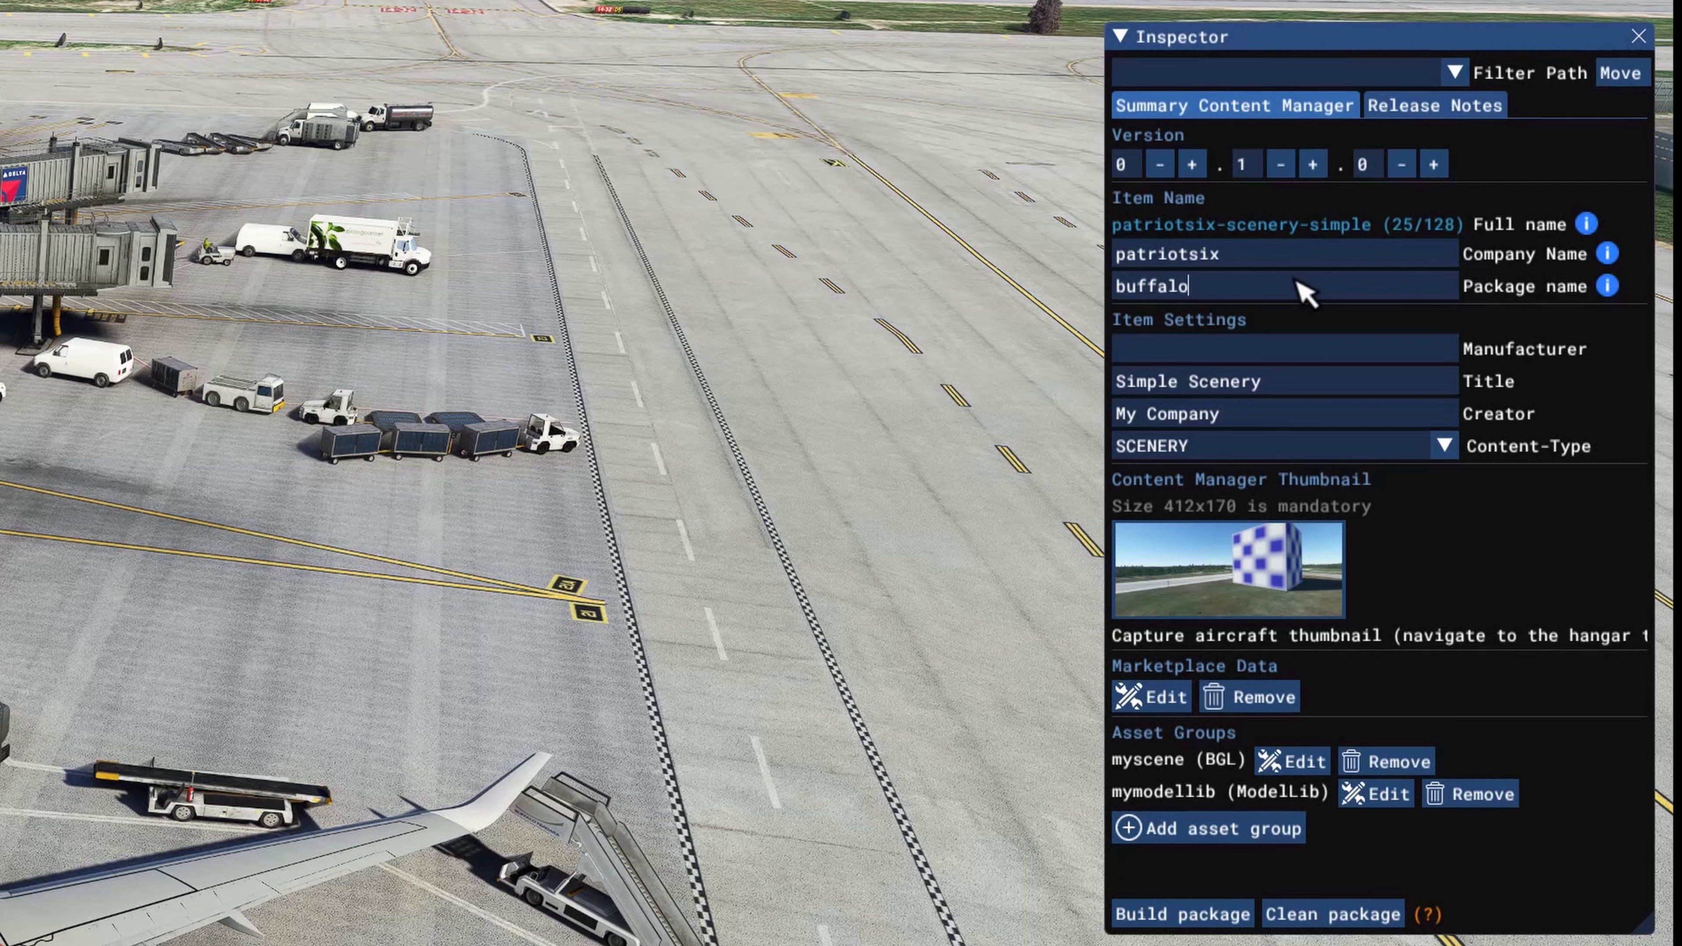
{"action": "type", "text": "-s"}
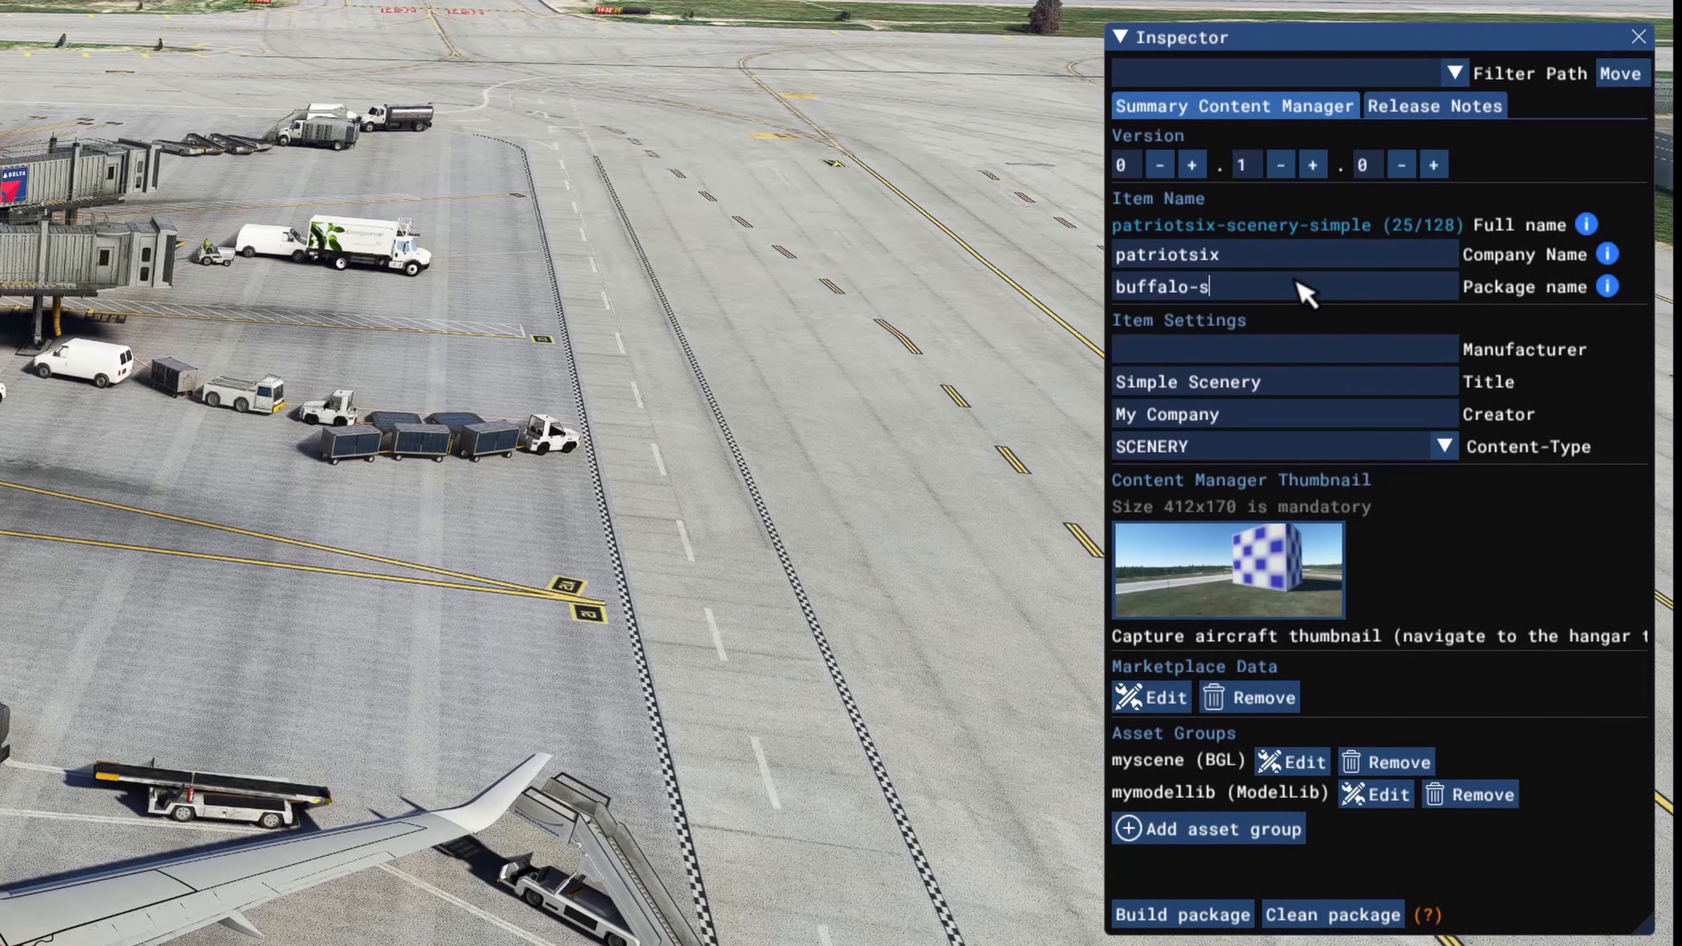
{"action": "type", "text": "cenery"}
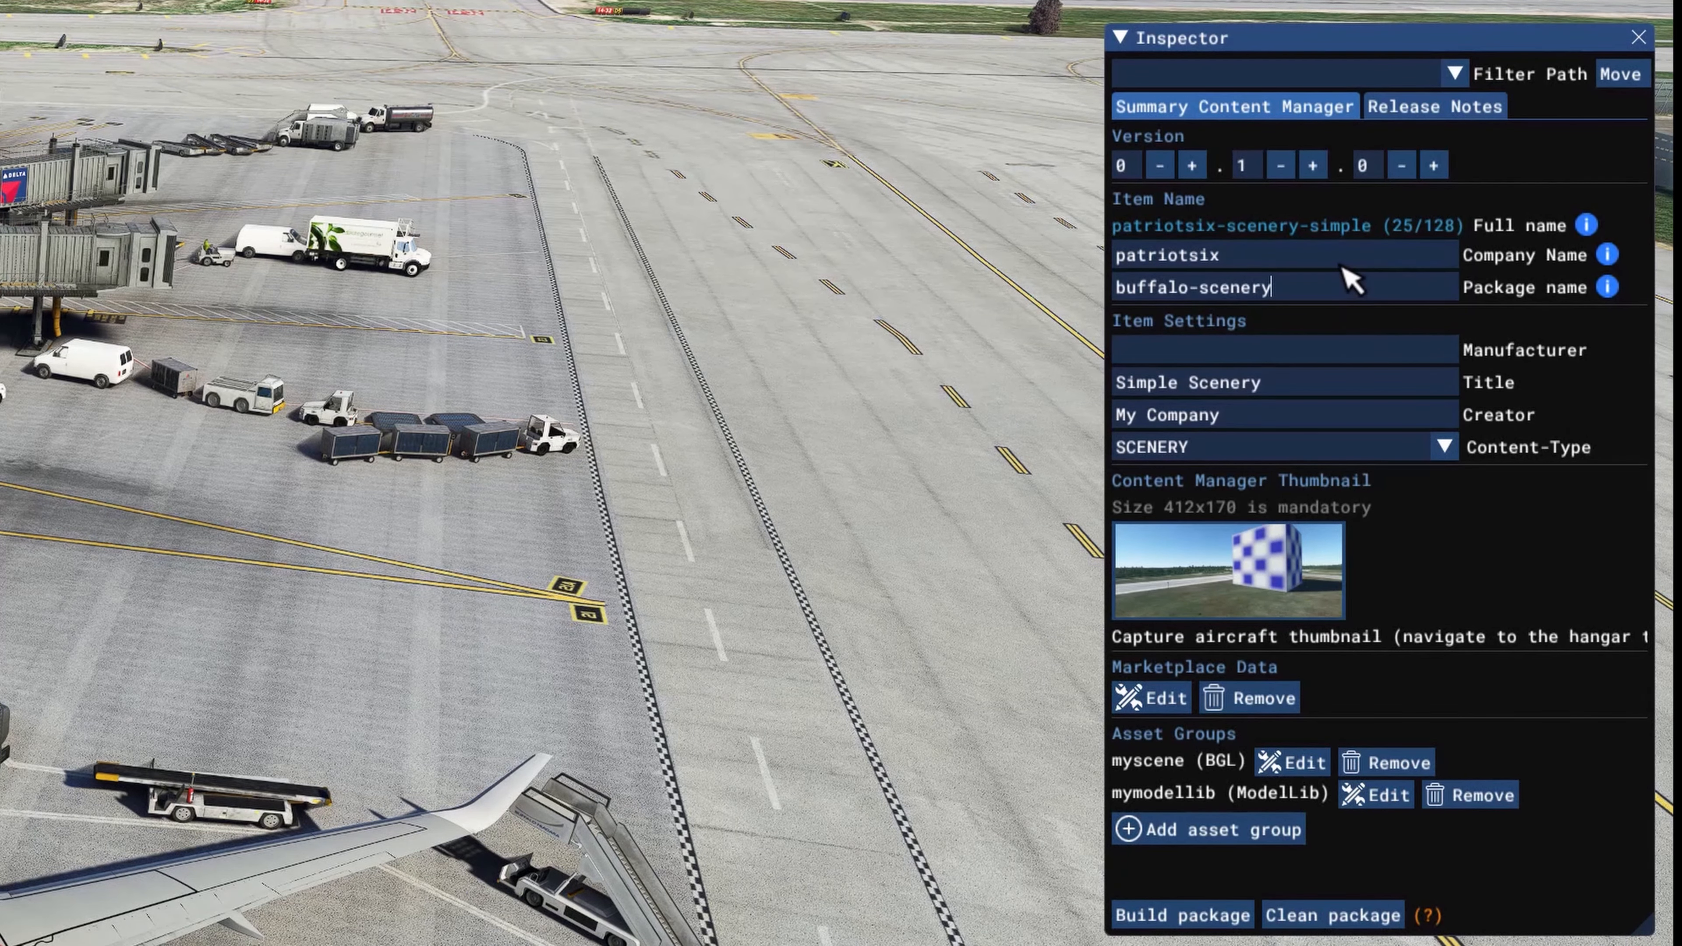
{"action": "key", "text": "Return"}
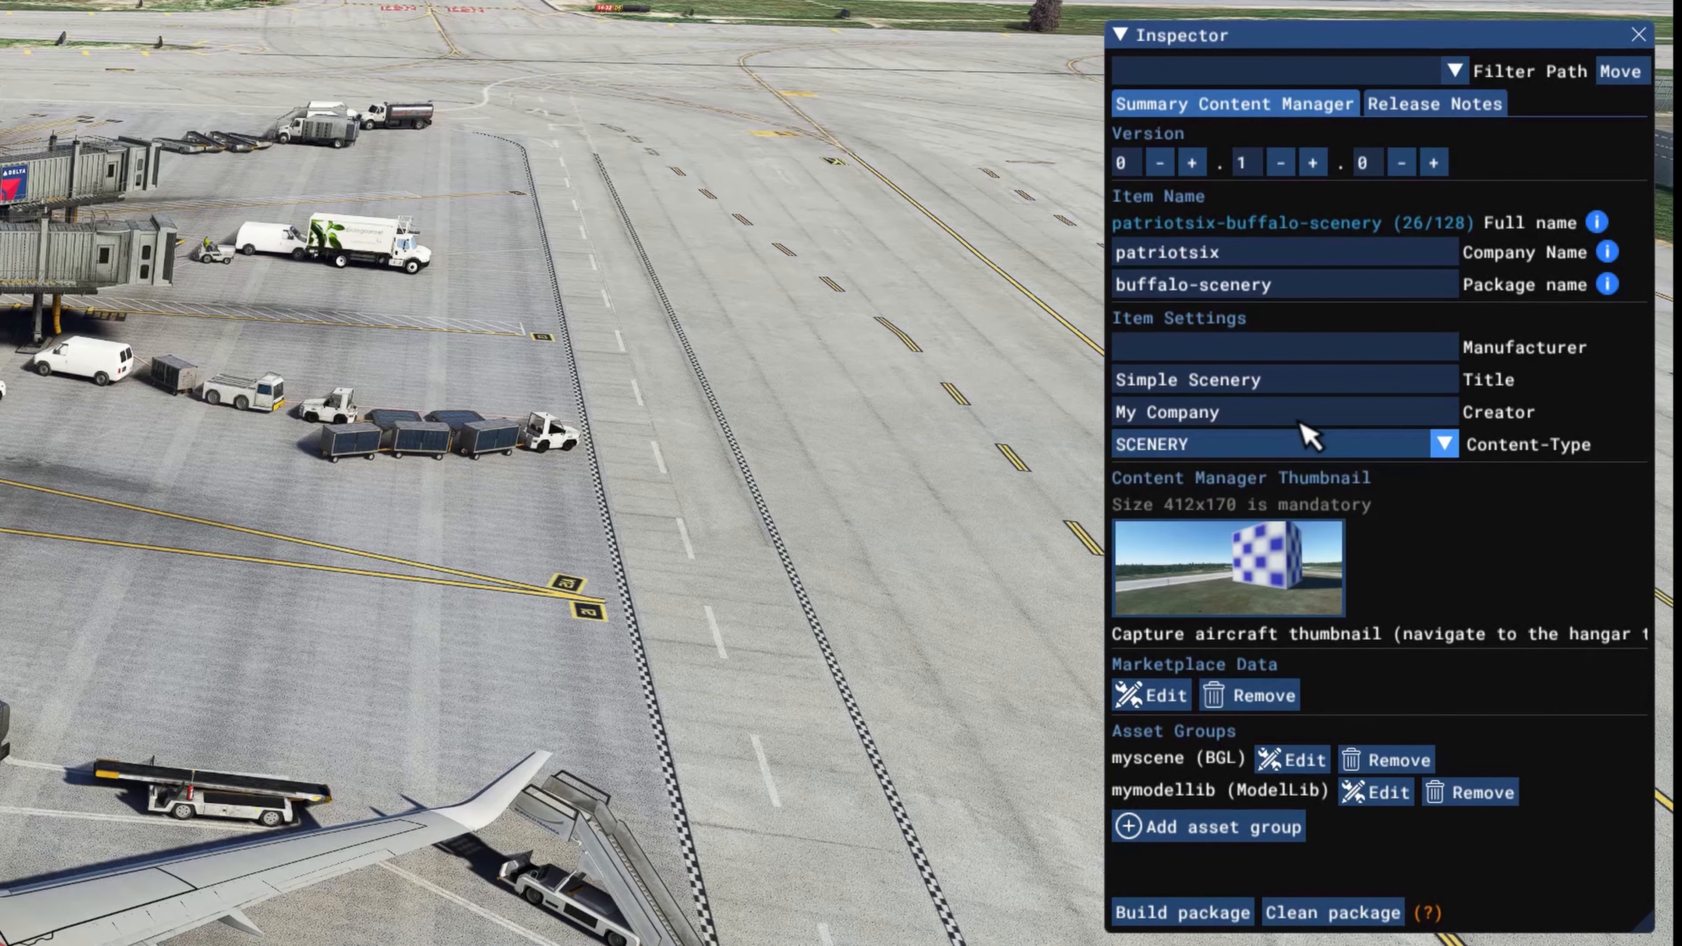
Step: Replace the package title with Buffalo Scenery in the item settings
{"action": "left_click", "coordinate": [1302, 380]}
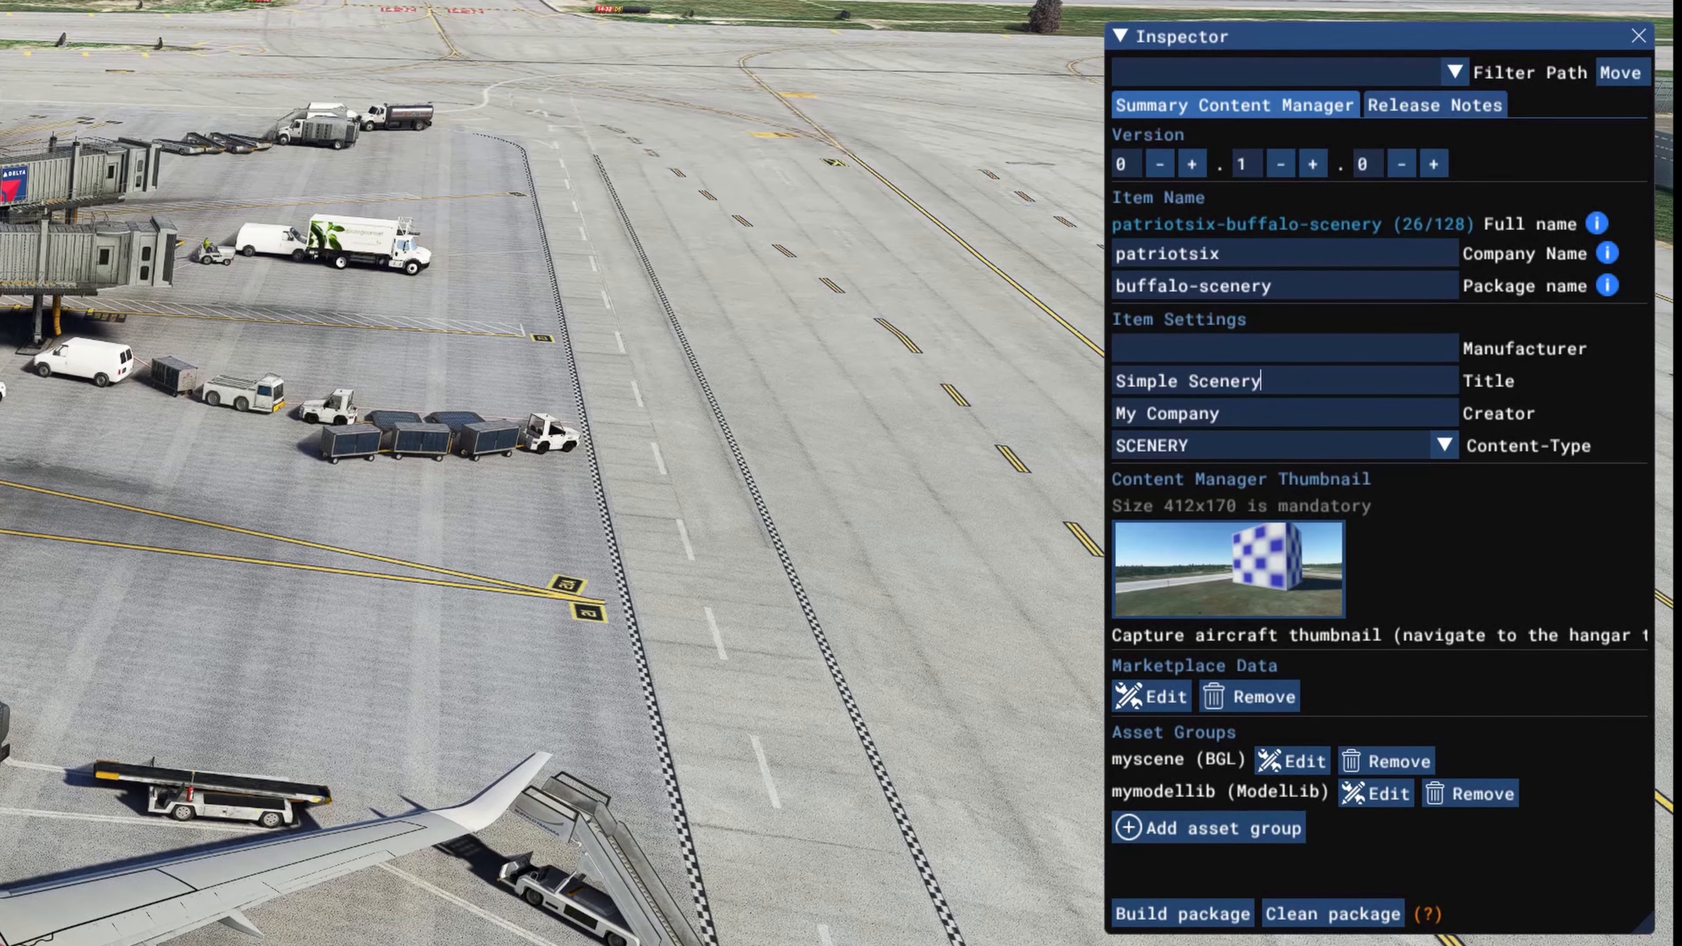
{"action": "key", "text": "BackSpace"}
{"action": "key", "text": "BackSpace"}
{"action": "key", "text": "BackSpace"}
{"action": "key", "text": "BackSpace"}
{"action": "key", "text": "BackSpace"}
{"action": "key", "text": "BackSpace"}
{"action": "key", "text": "BackSpace"}
{"action": "key", "text": "BackSpace"}
{"action": "key", "text": "BackSpace"}
{"action": "key", "text": "BackSpace"}
{"action": "key", "text": "BackSpace"}
{"action": "key", "text": "BackSpace"}
{"action": "key", "text": "BackSpace"}
{"action": "key", "text": "BackSpace"}
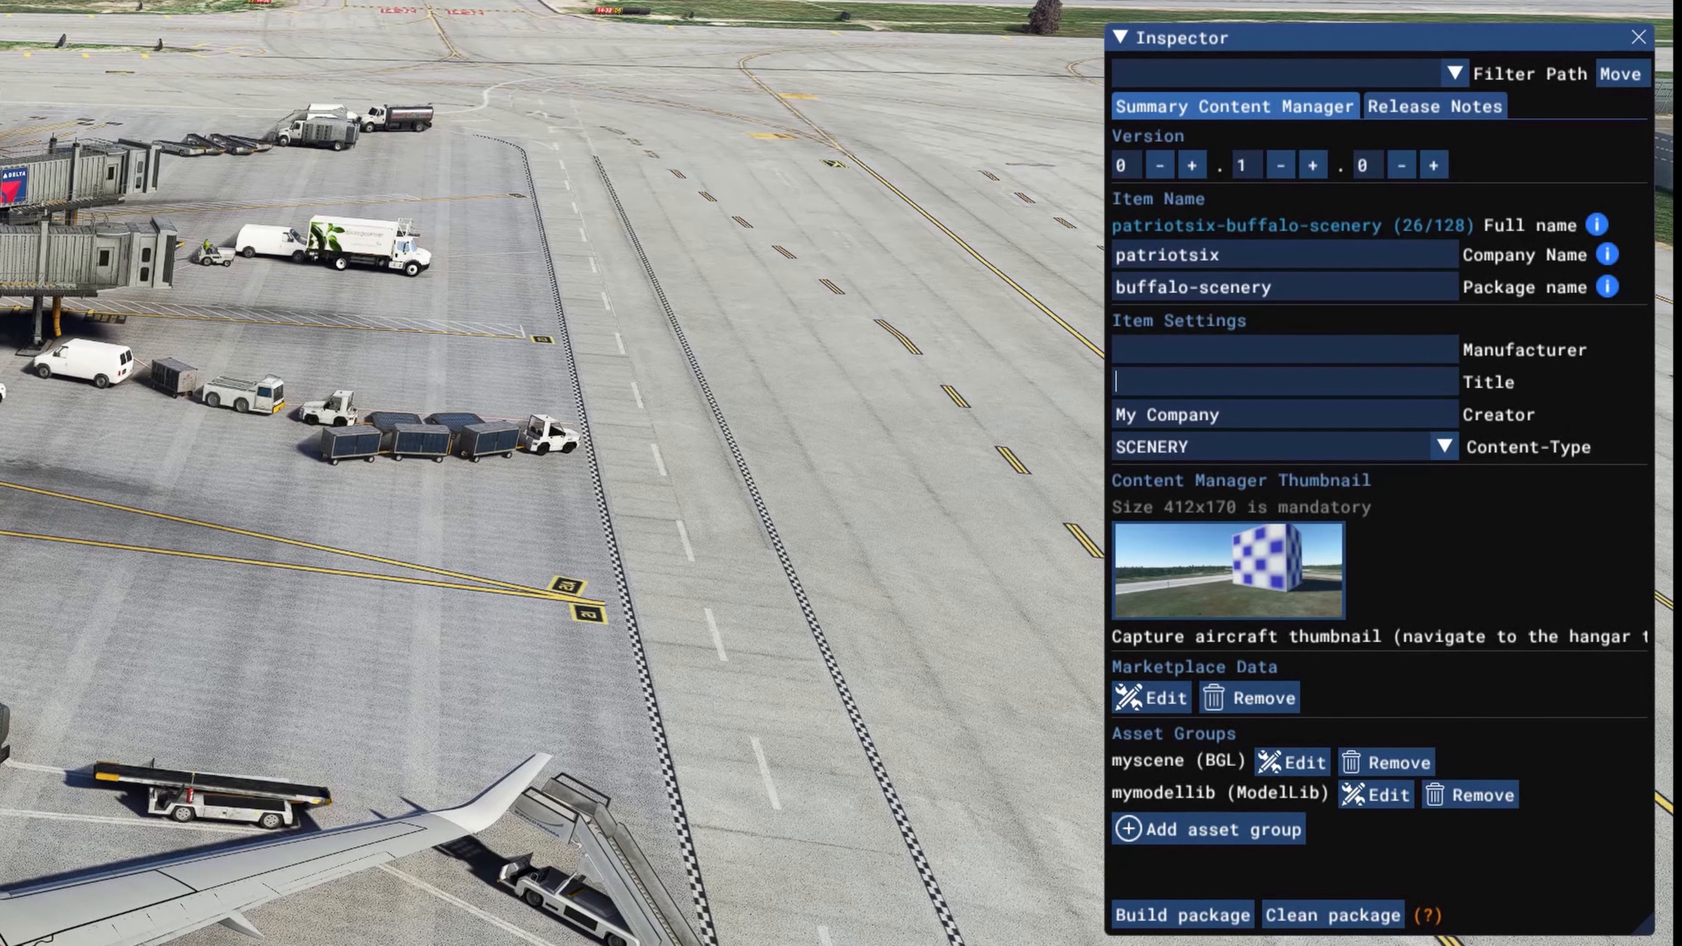
{"action": "type", "text": "Buffalo Sc"}
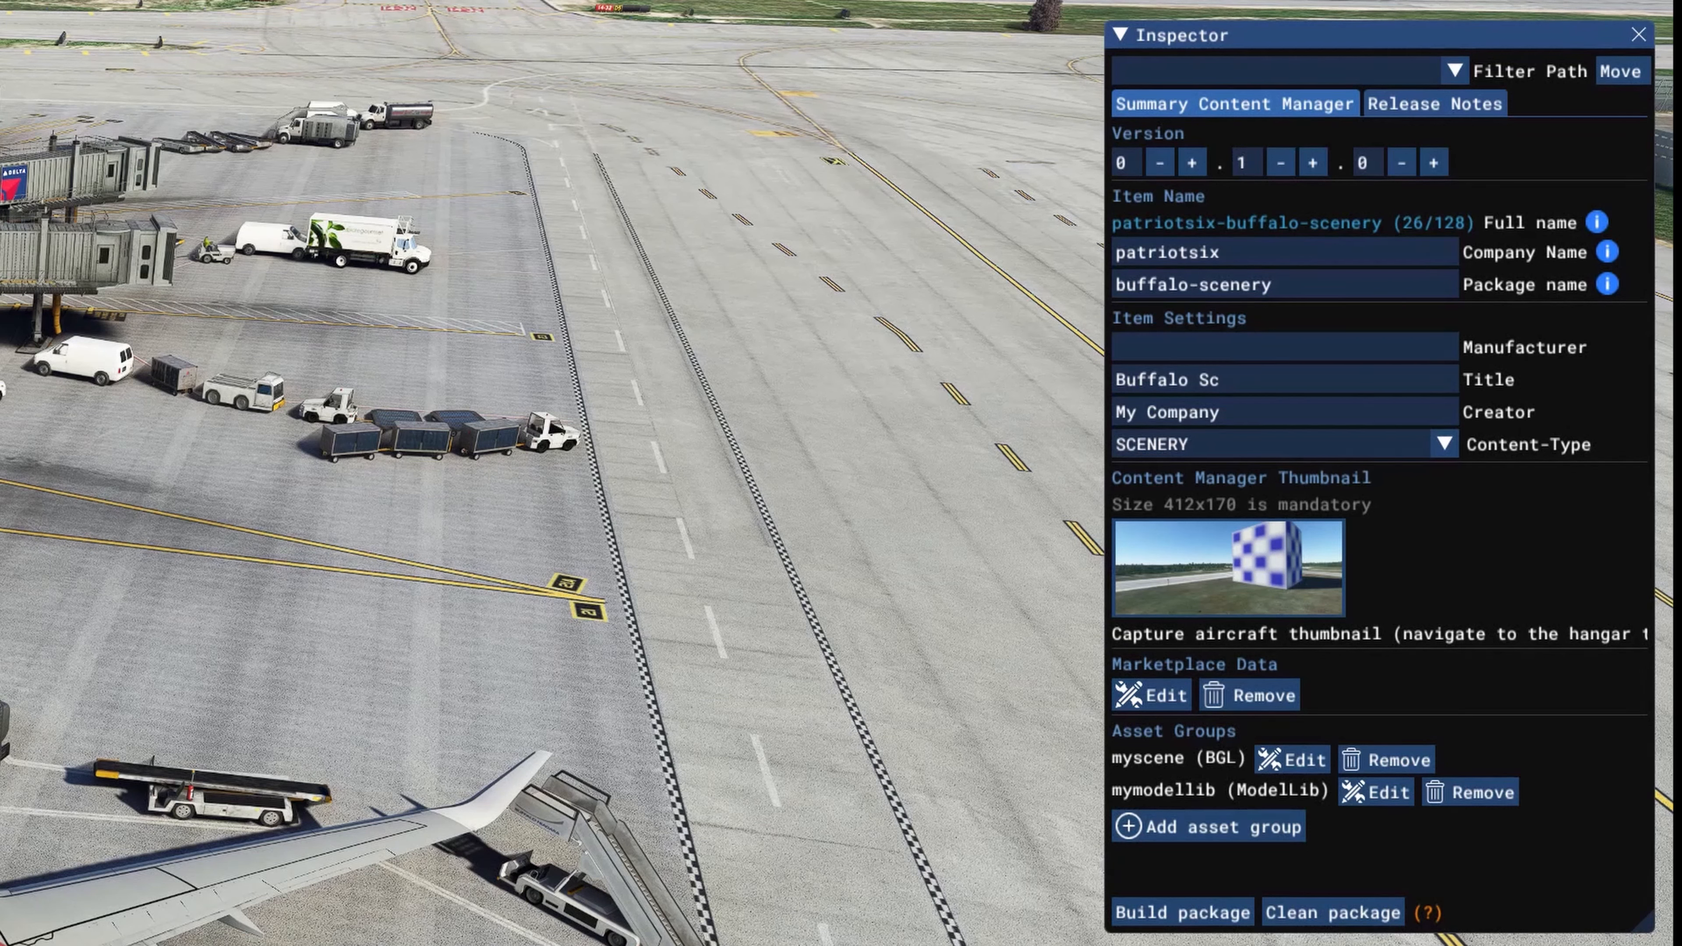
{"action": "type", "text": "enery"}
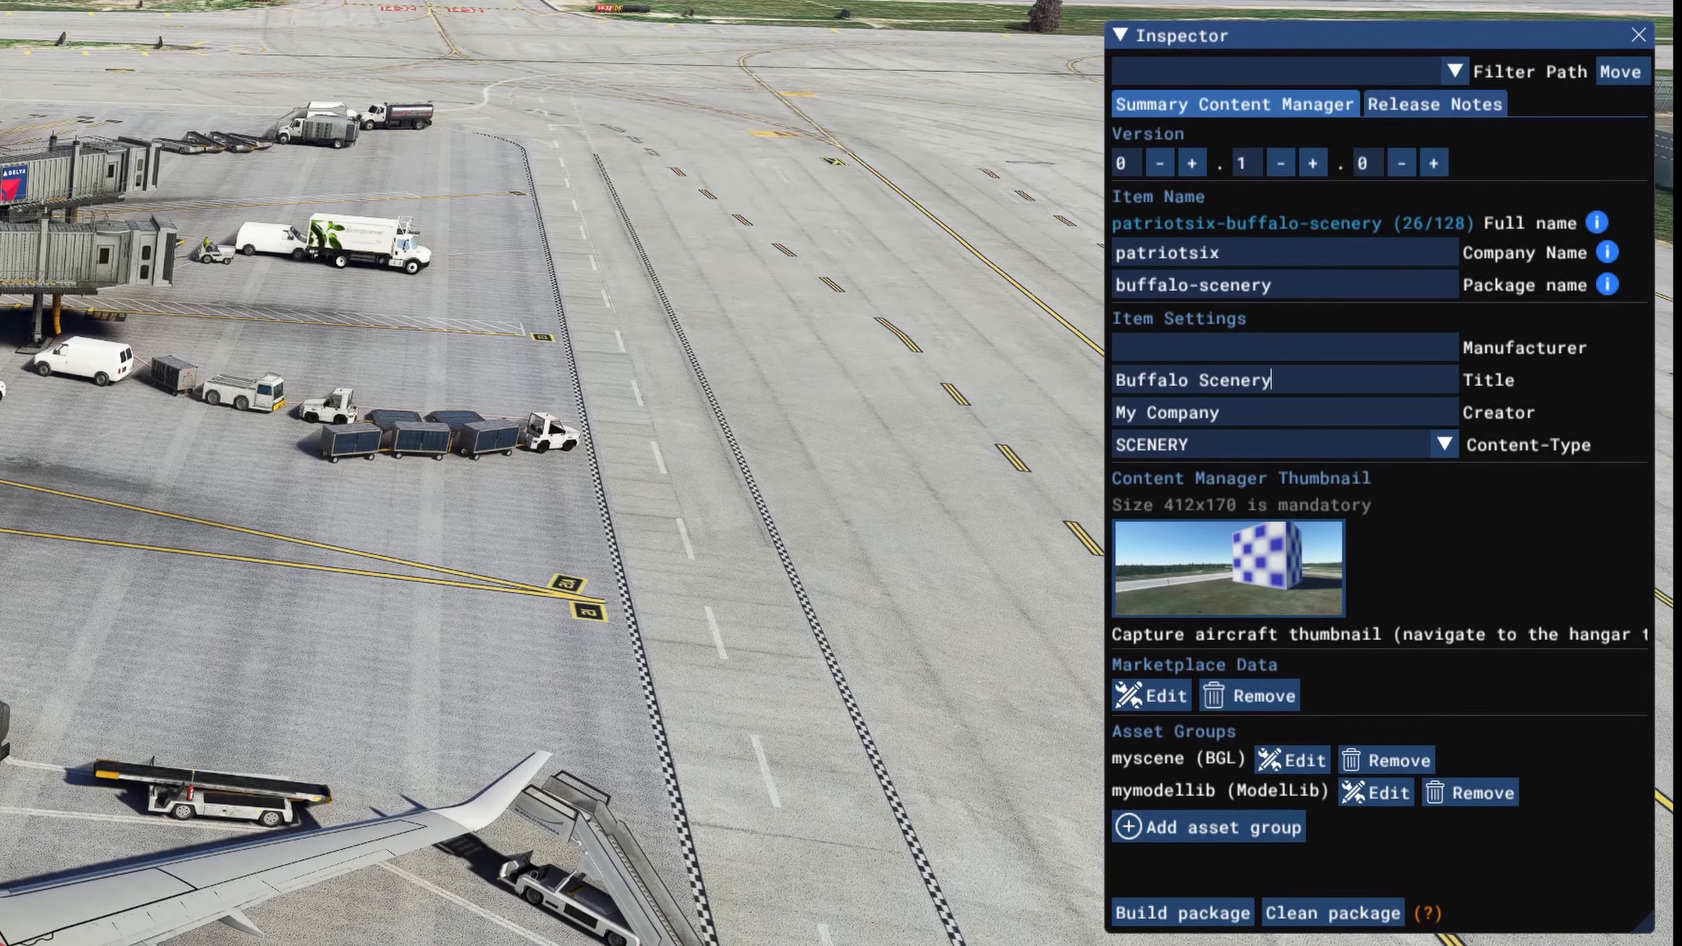
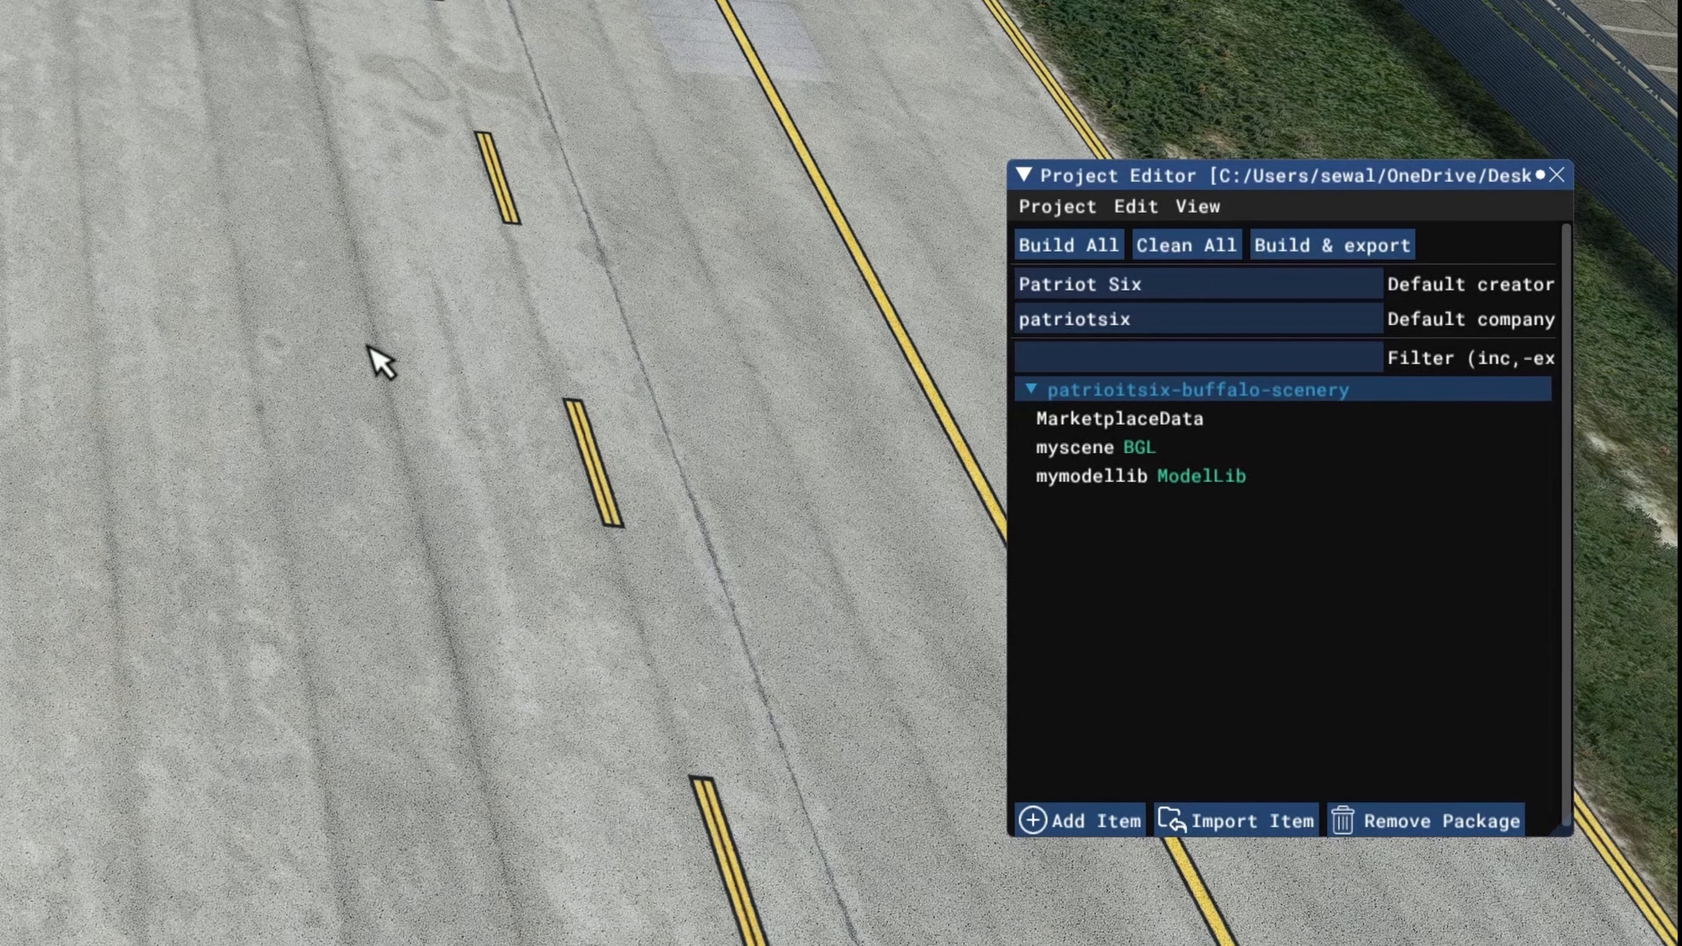
Step: Rename the package's myscene BGL asset group to buffalosscenery
{"action": "left_click", "coordinate": [1091, 456]}
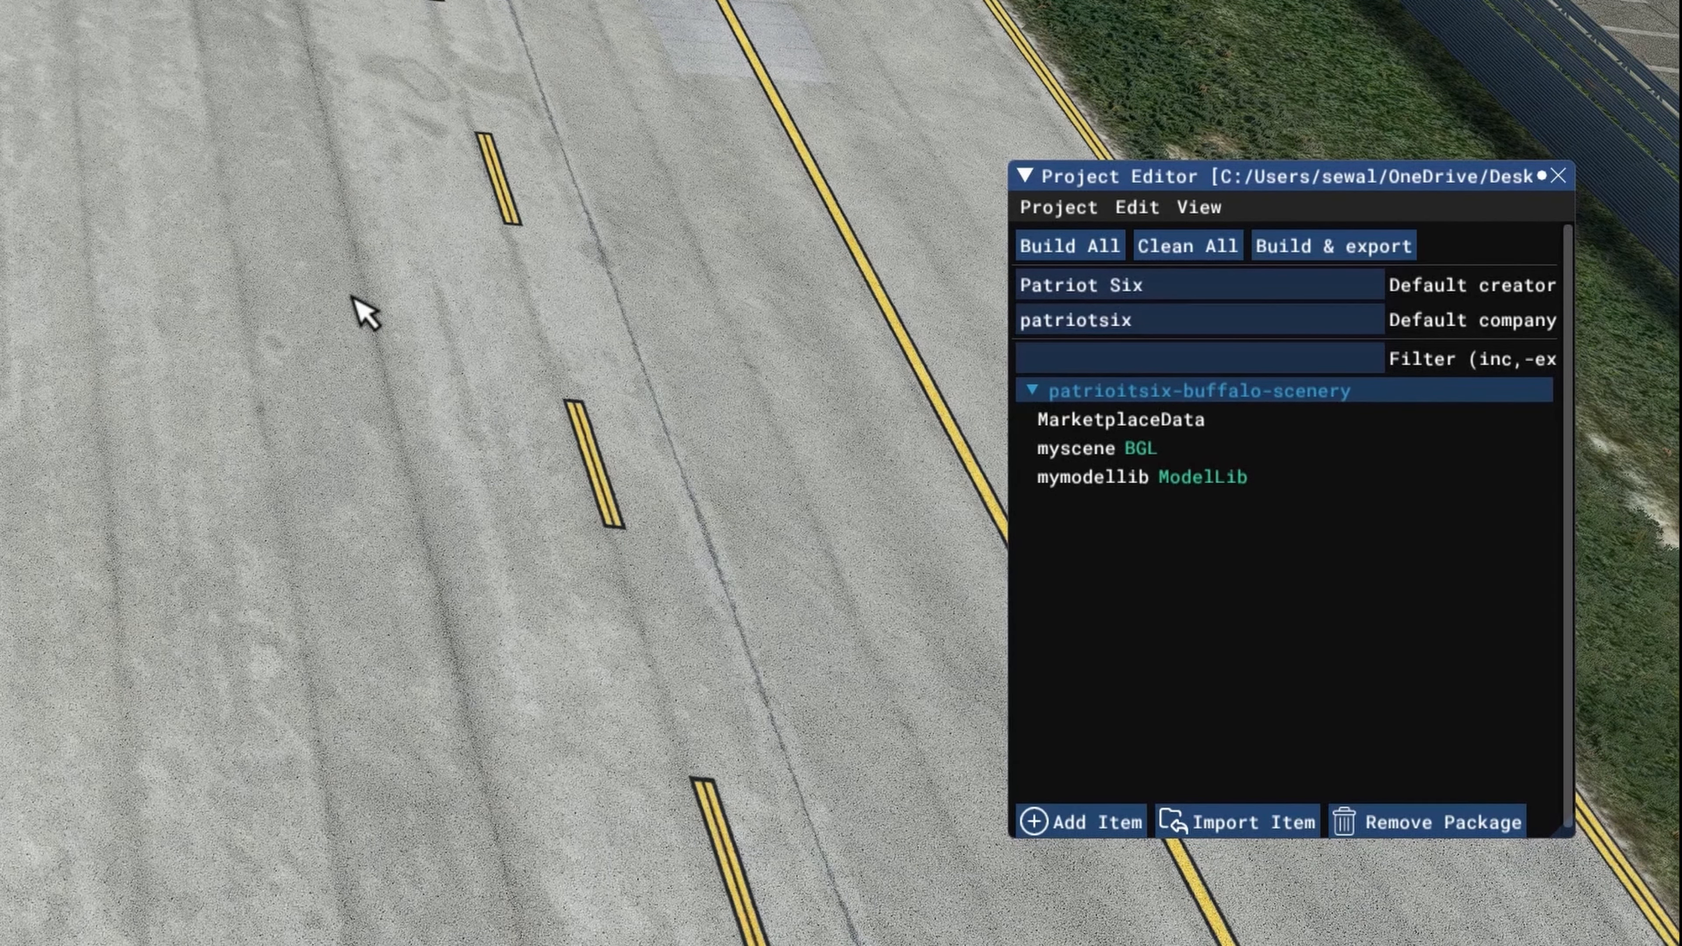
{"action": "left_click", "coordinate": [1074, 449]}
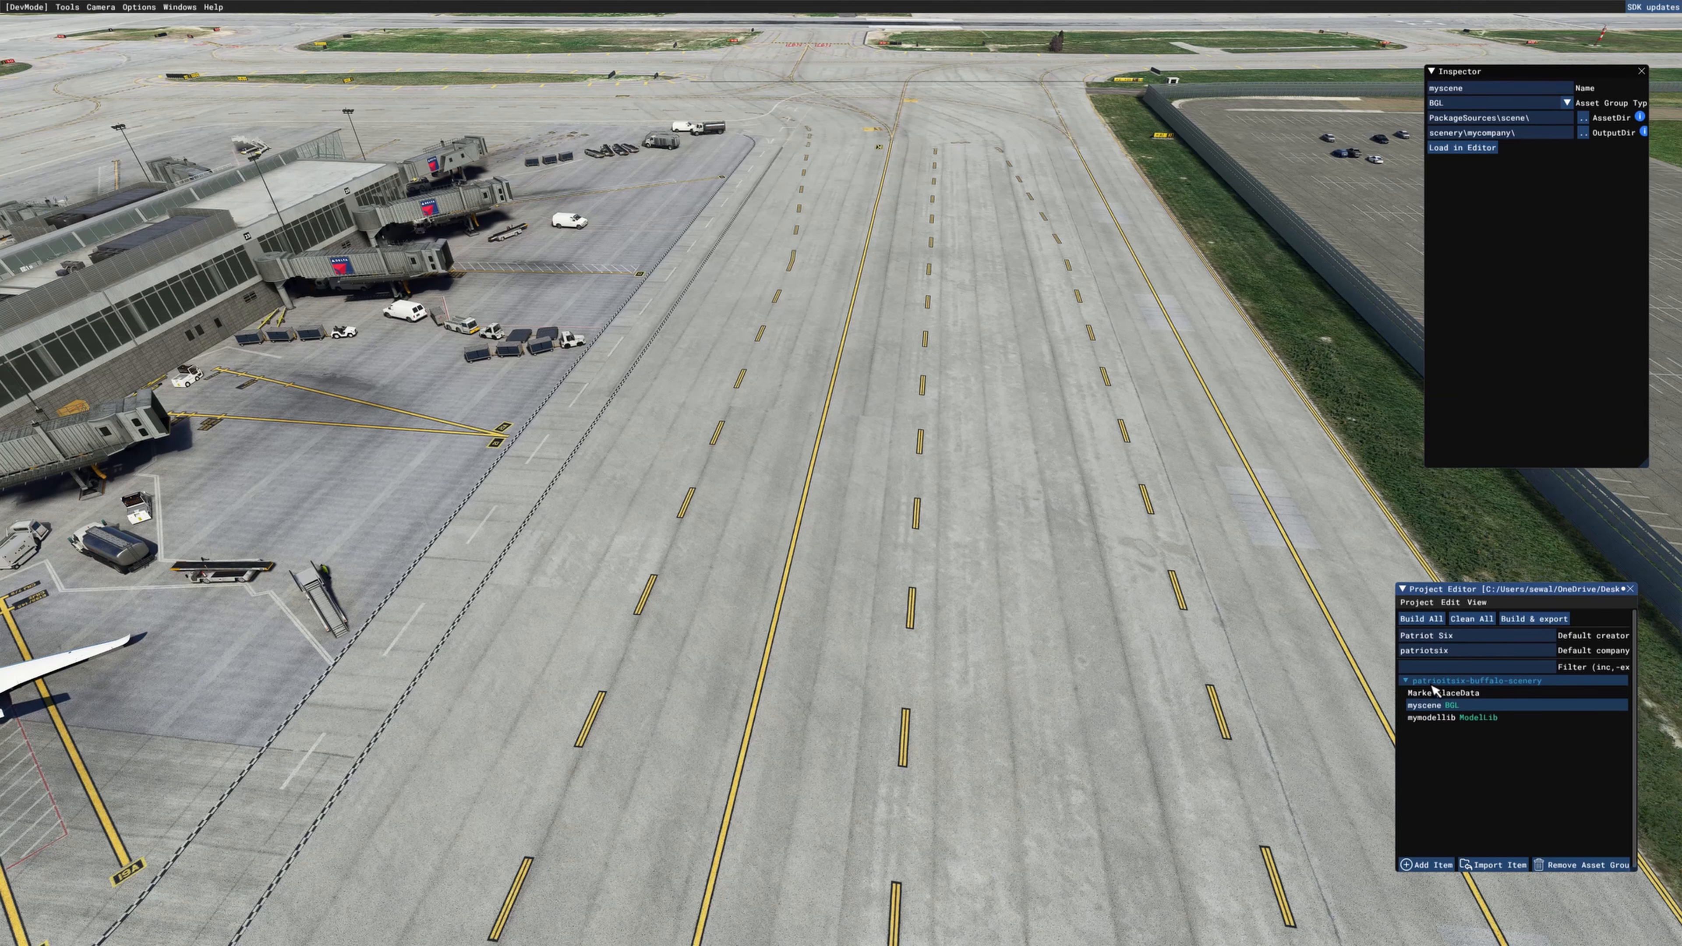
{"action": "left_click", "coordinate": [1431, 682]}
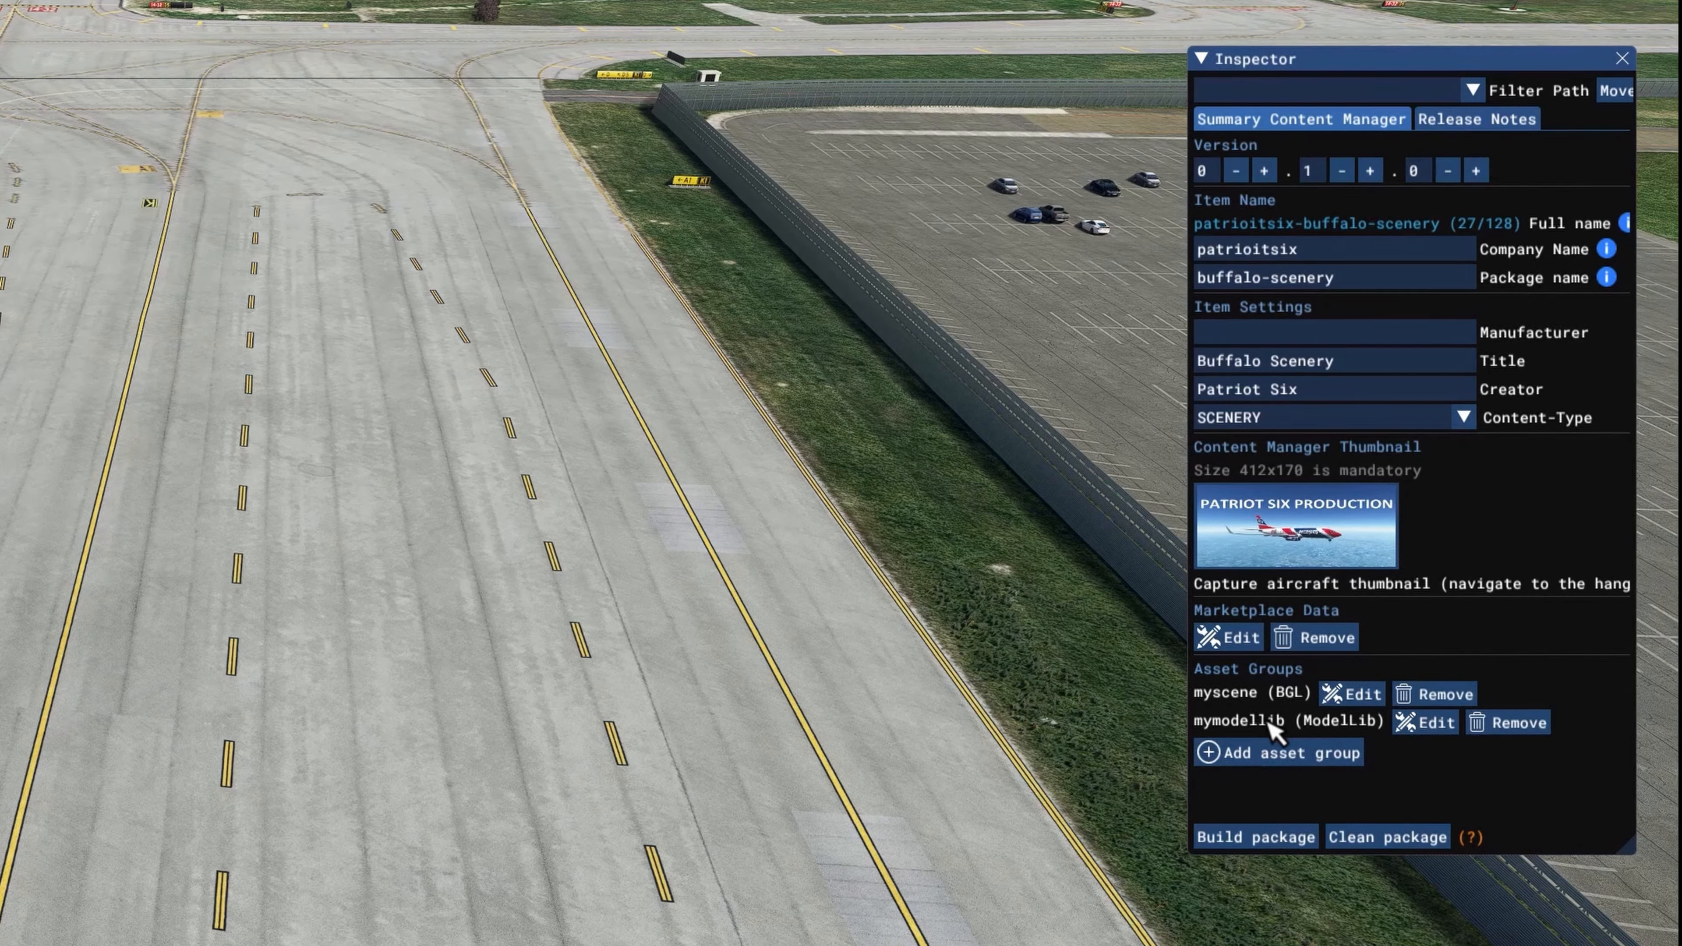
{"action": "left_click", "coordinate": [1347, 694]}
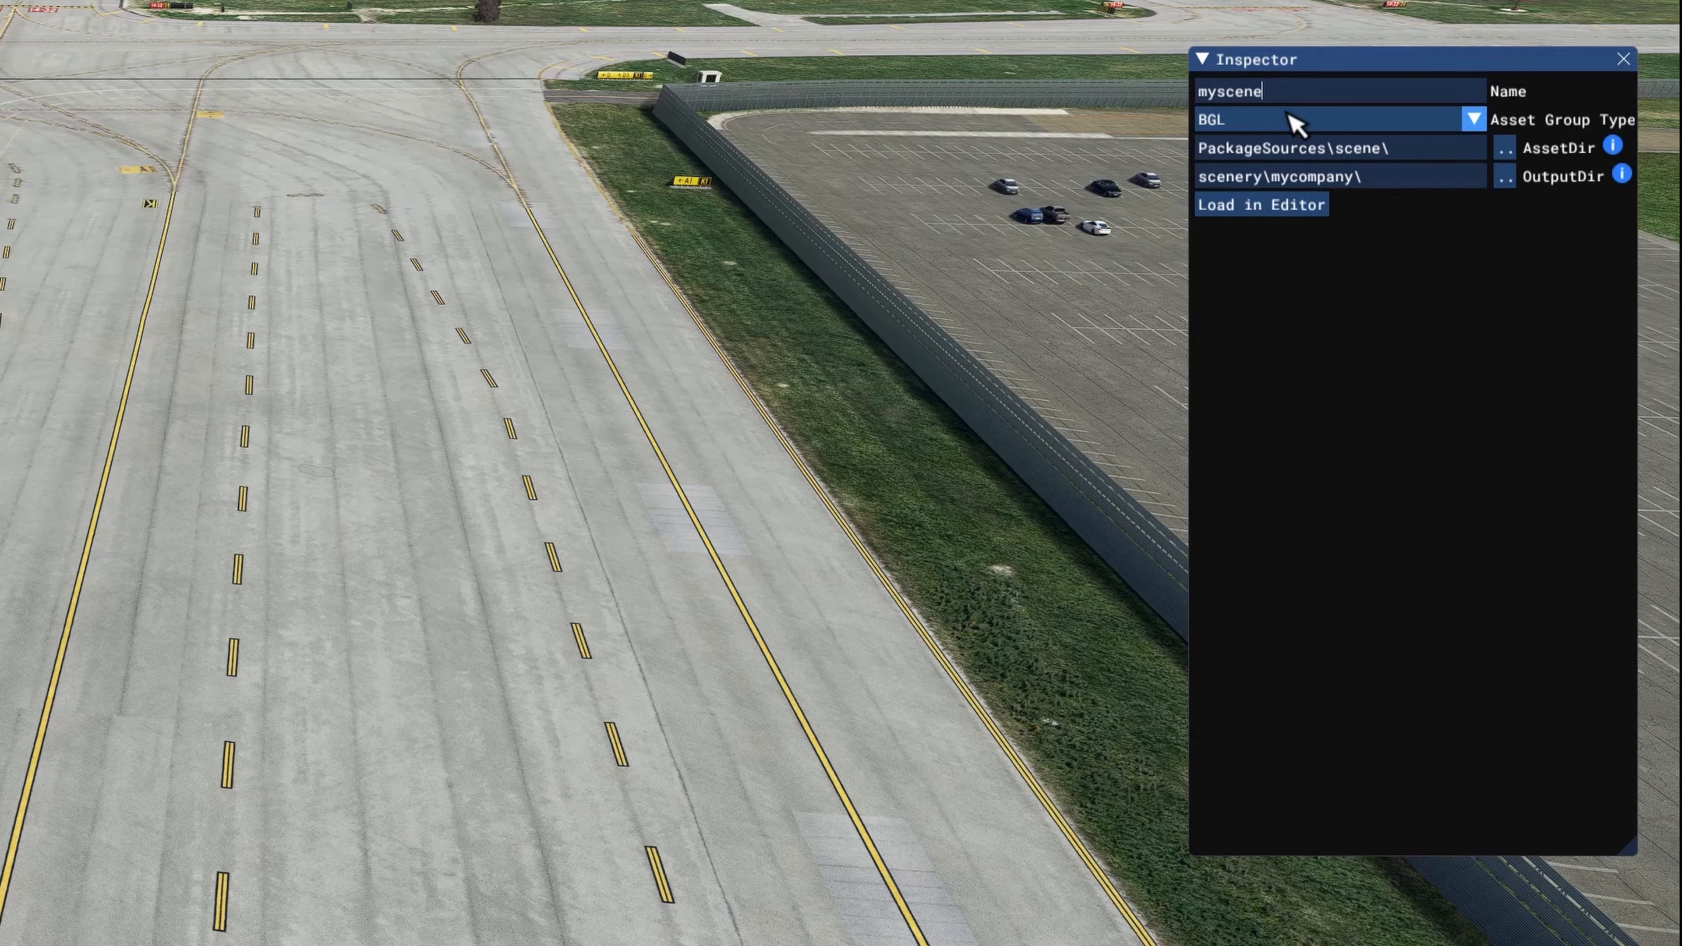
{"action": "key", "text": "BackSpace"}
{"action": "key", "text": "BackSpace"}
{"action": "key", "text": "BackSpace"}
{"action": "key", "text": "BackSpace"}
{"action": "key", "text": "BackSpace"}
{"action": "key", "text": "BackSpace"}
{"action": "key", "text": "BackSpace"}
{"action": "type", "text": "buffalossc"}
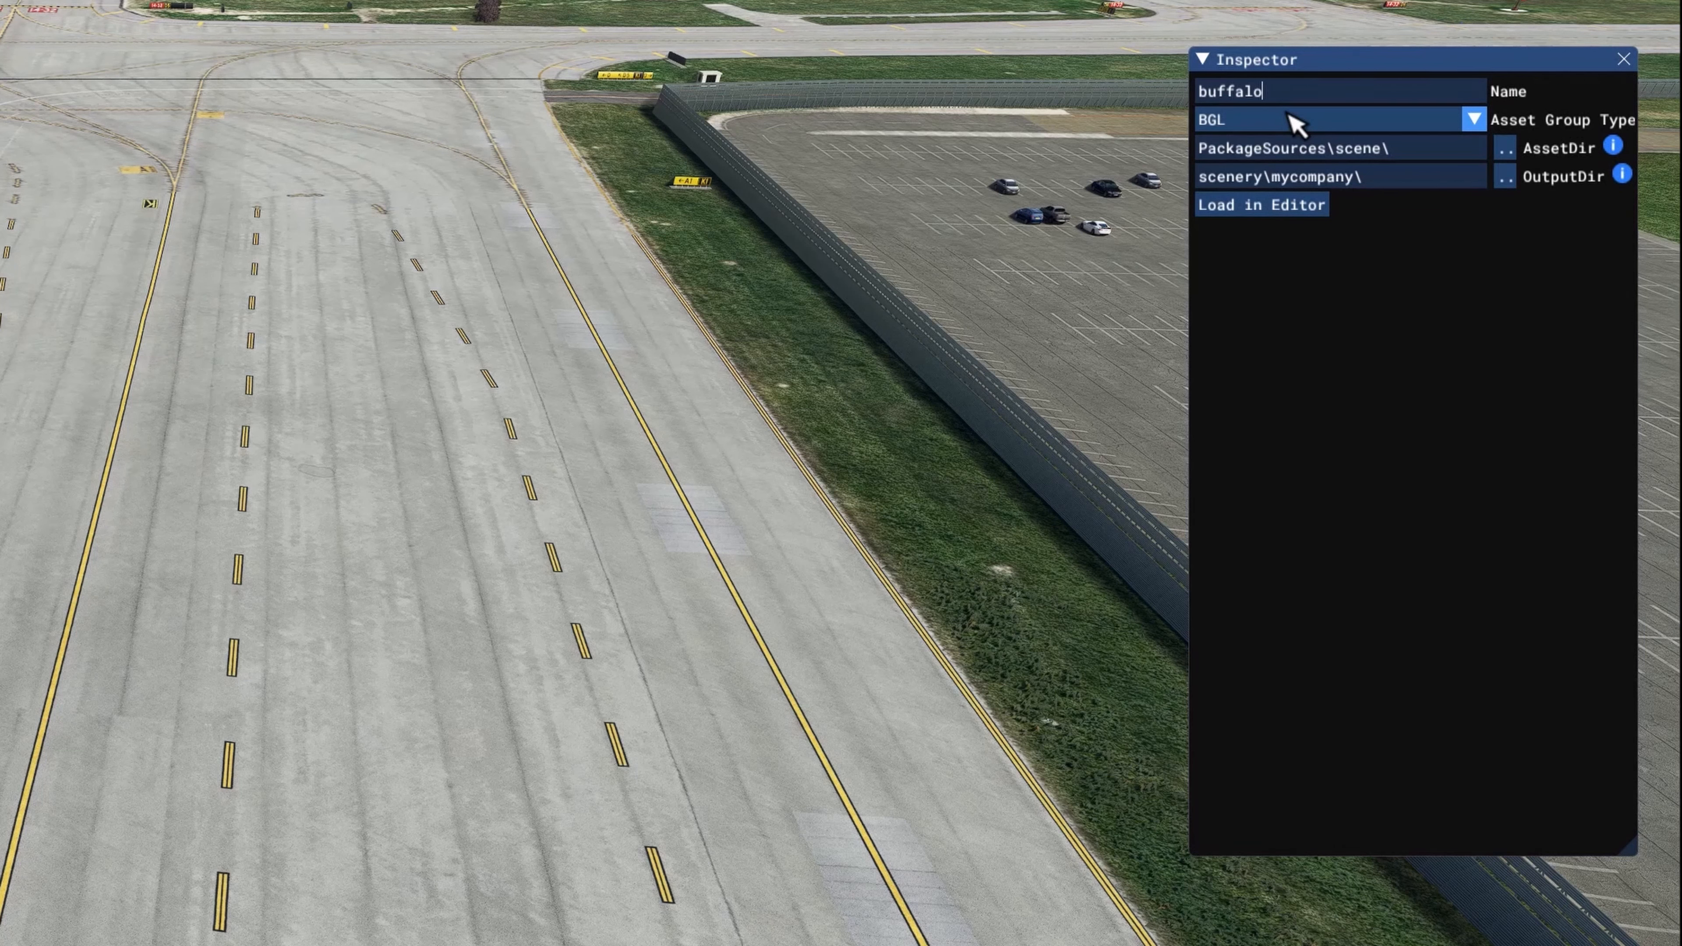
{"action": "type", "text": "enery"}
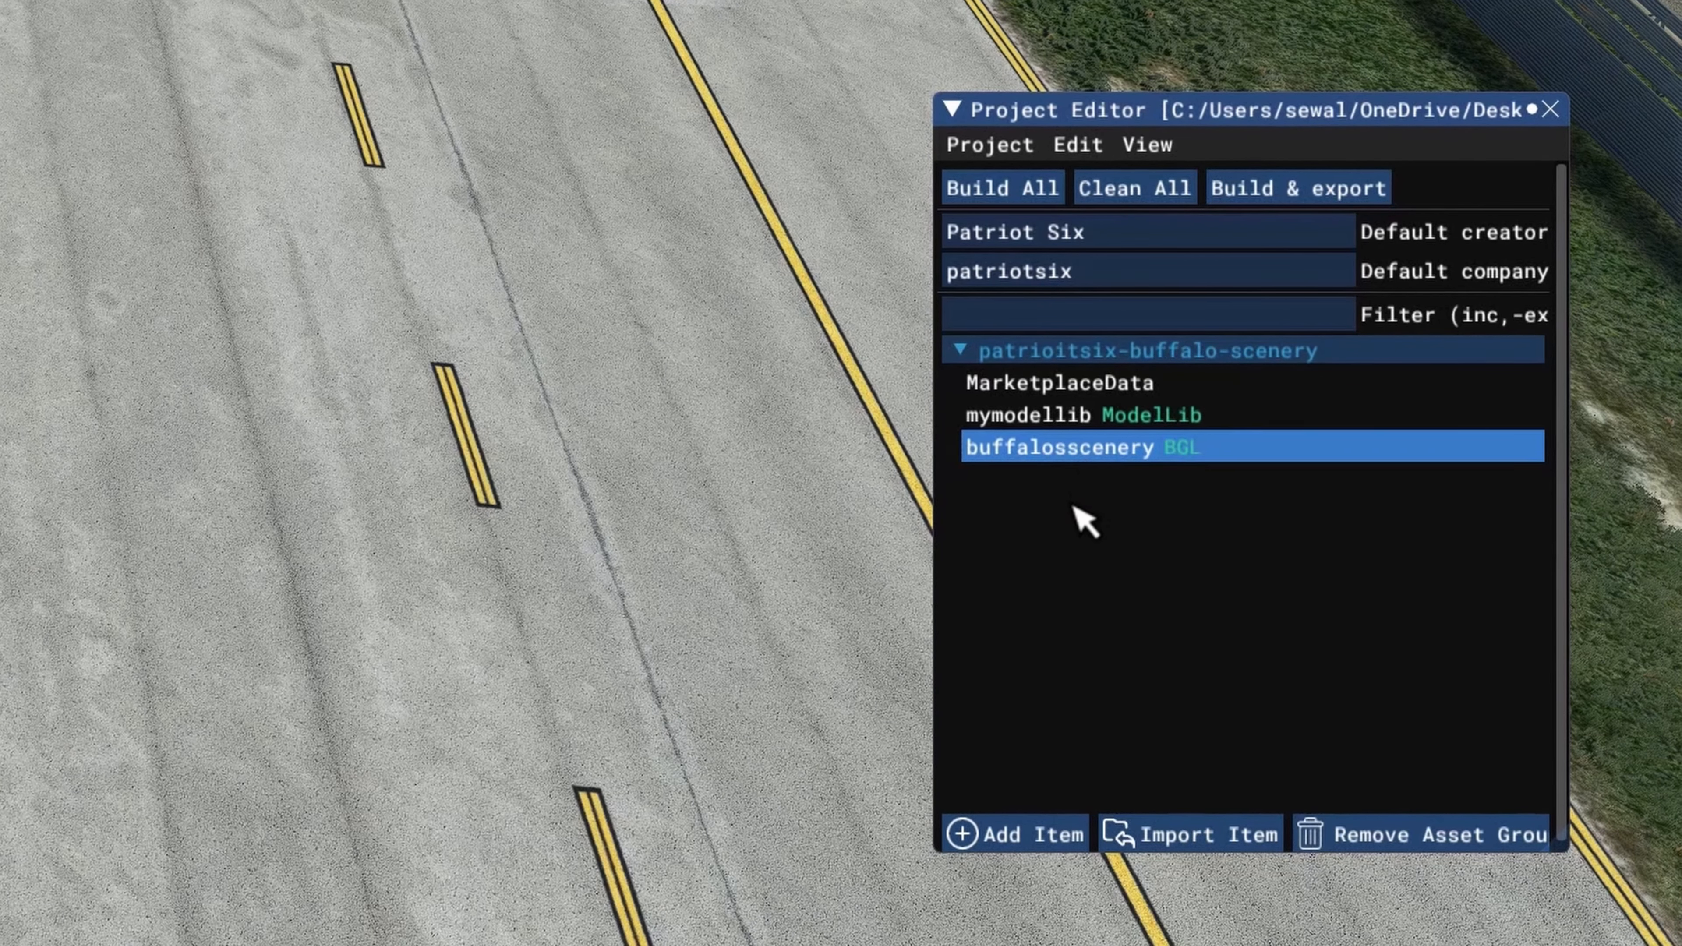
Step: Rename the mymodellib ModelLib asset group to buffalomodellib
{"action": "left_click", "coordinate": [1066, 416]}
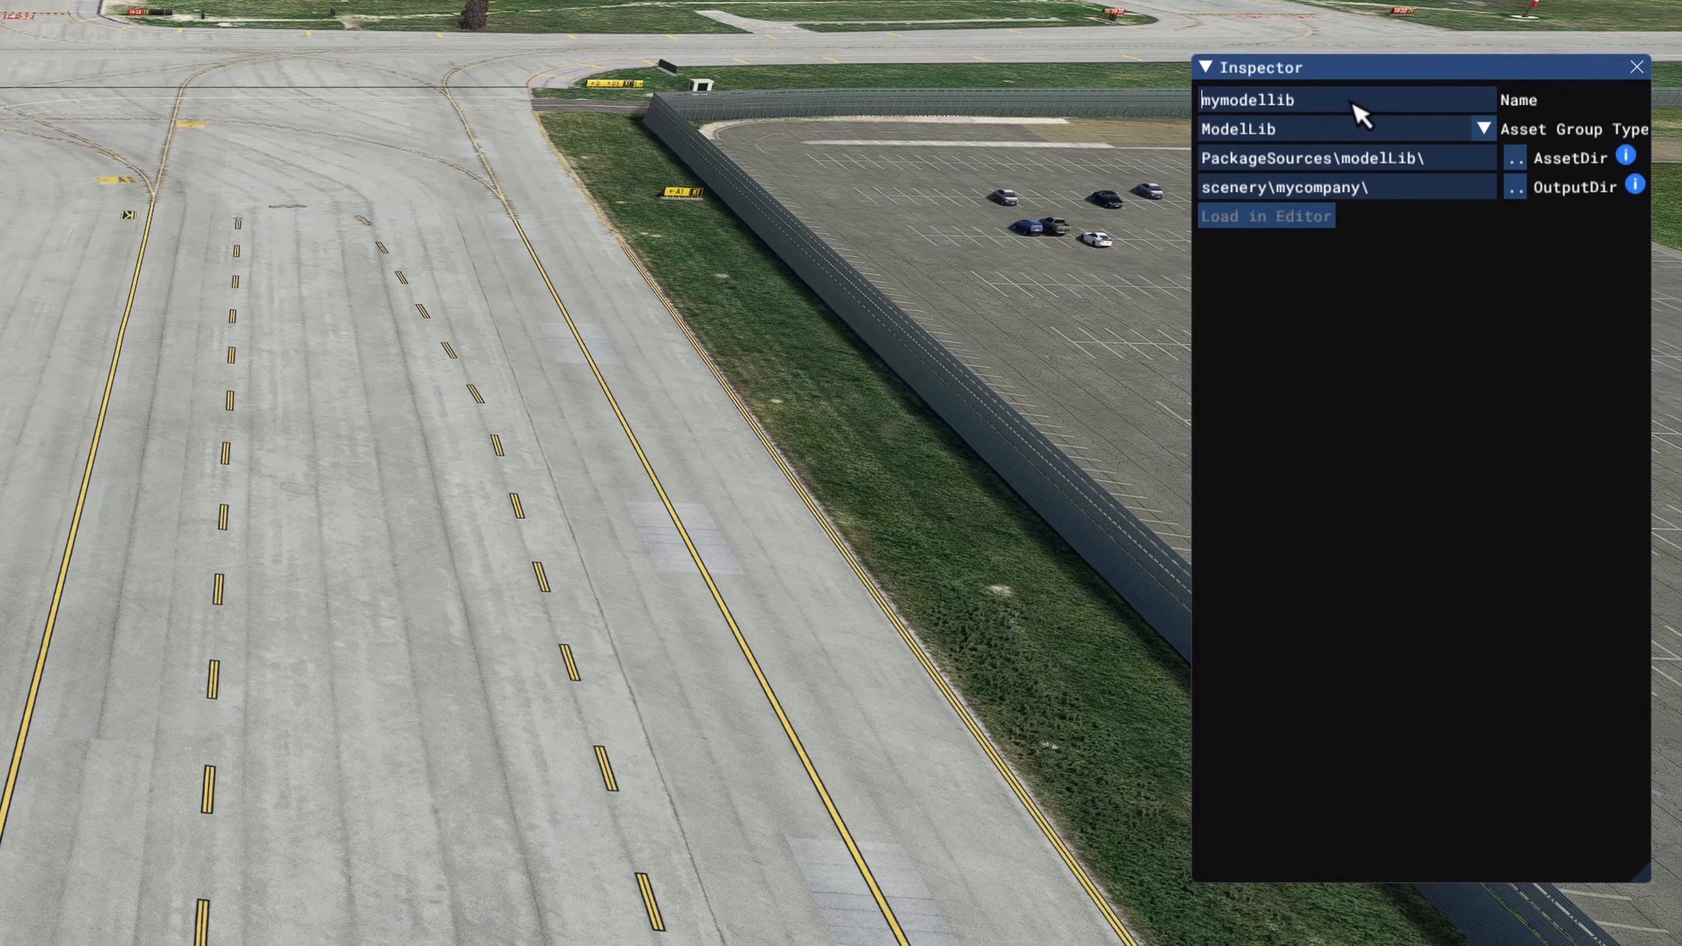
{"action": "key", "text": "Delete"}
{"action": "key", "text": "Delete"}
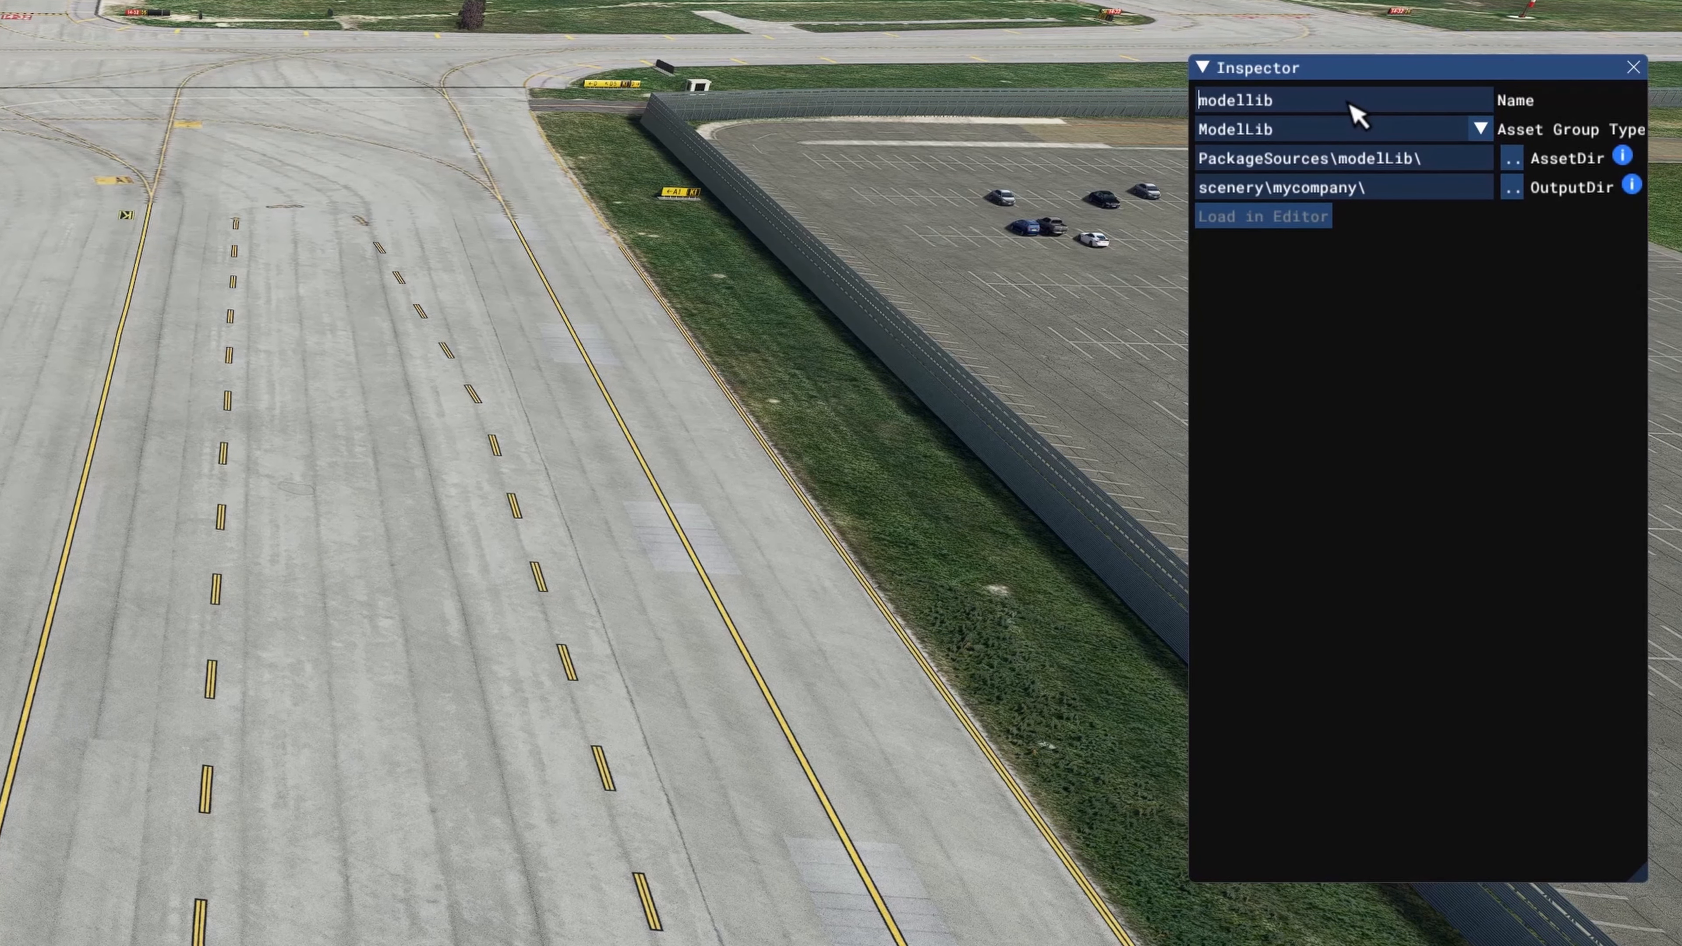
{"action": "type", "text": "buffalo"}
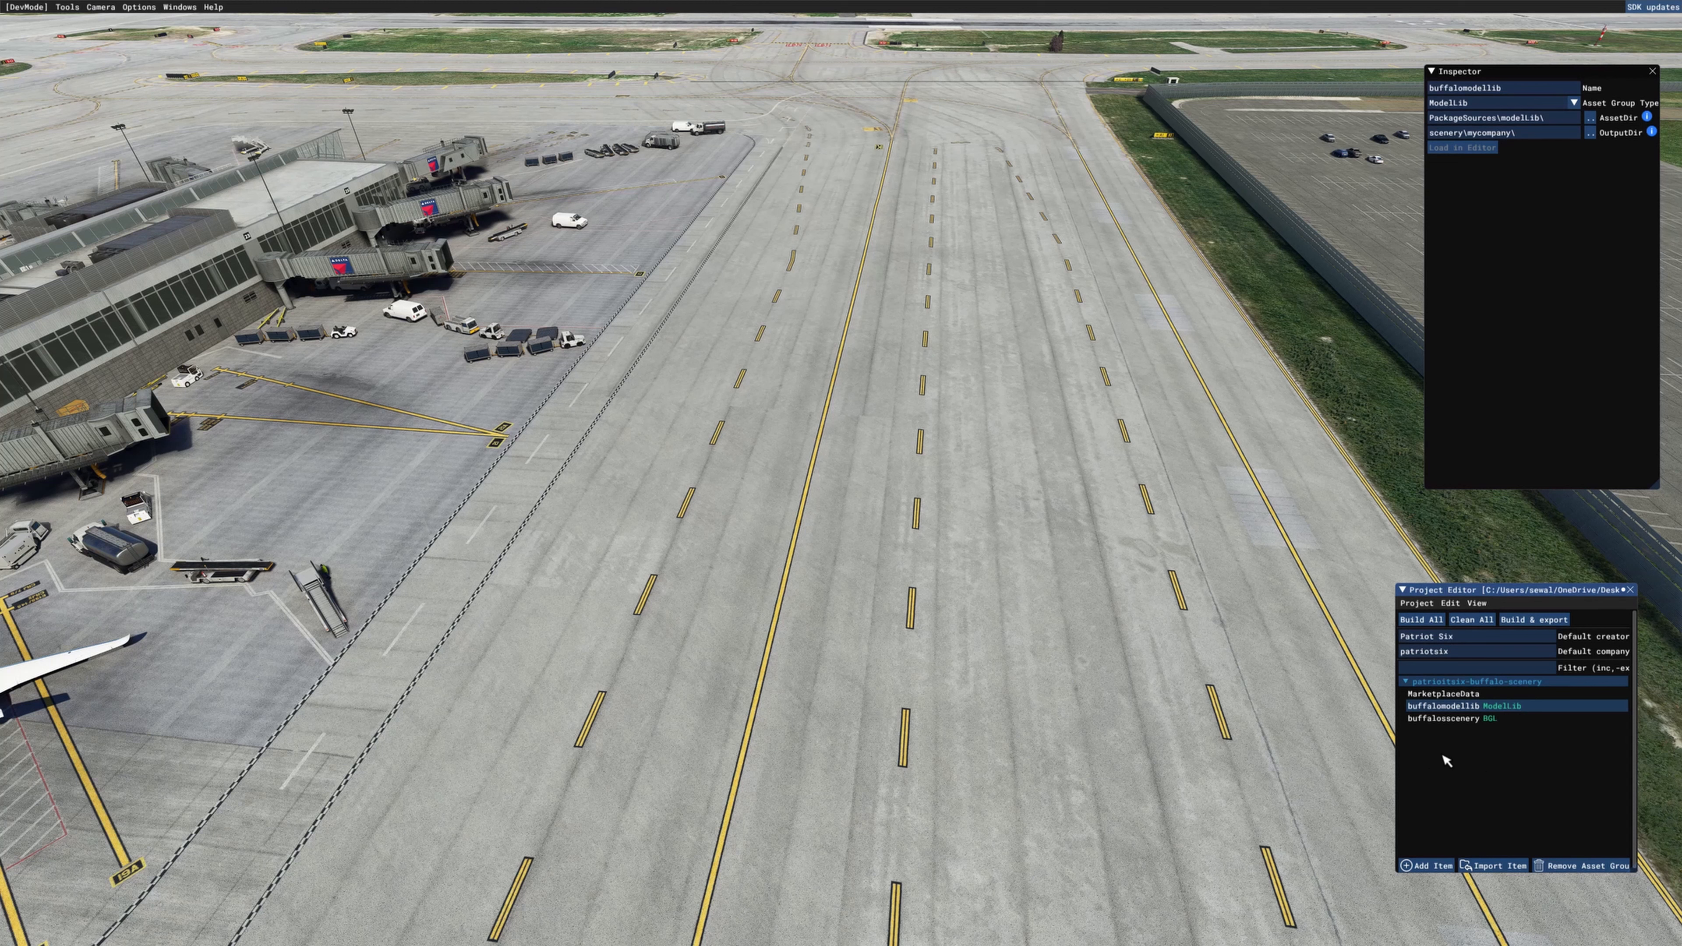
{"action": "left_click", "coordinate": [1449, 723]}
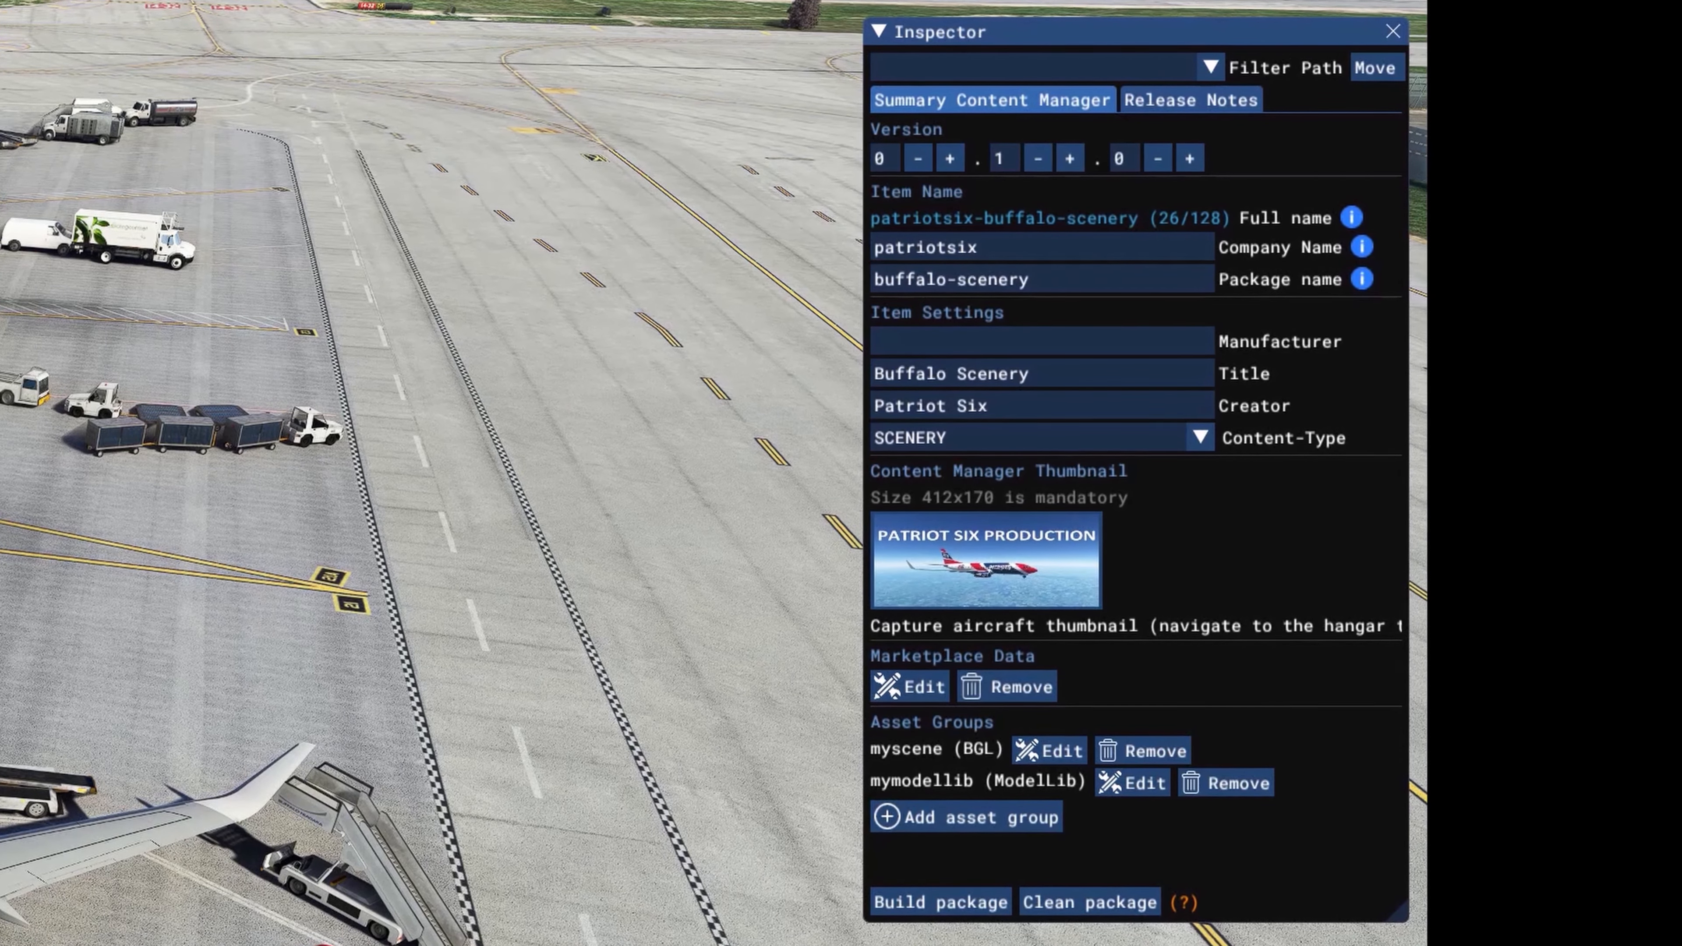
Step: Build the patriotsix-buffalo-scenery package, saving the project first, and close the build console
{"action": "left_click", "coordinate": [934, 910]}
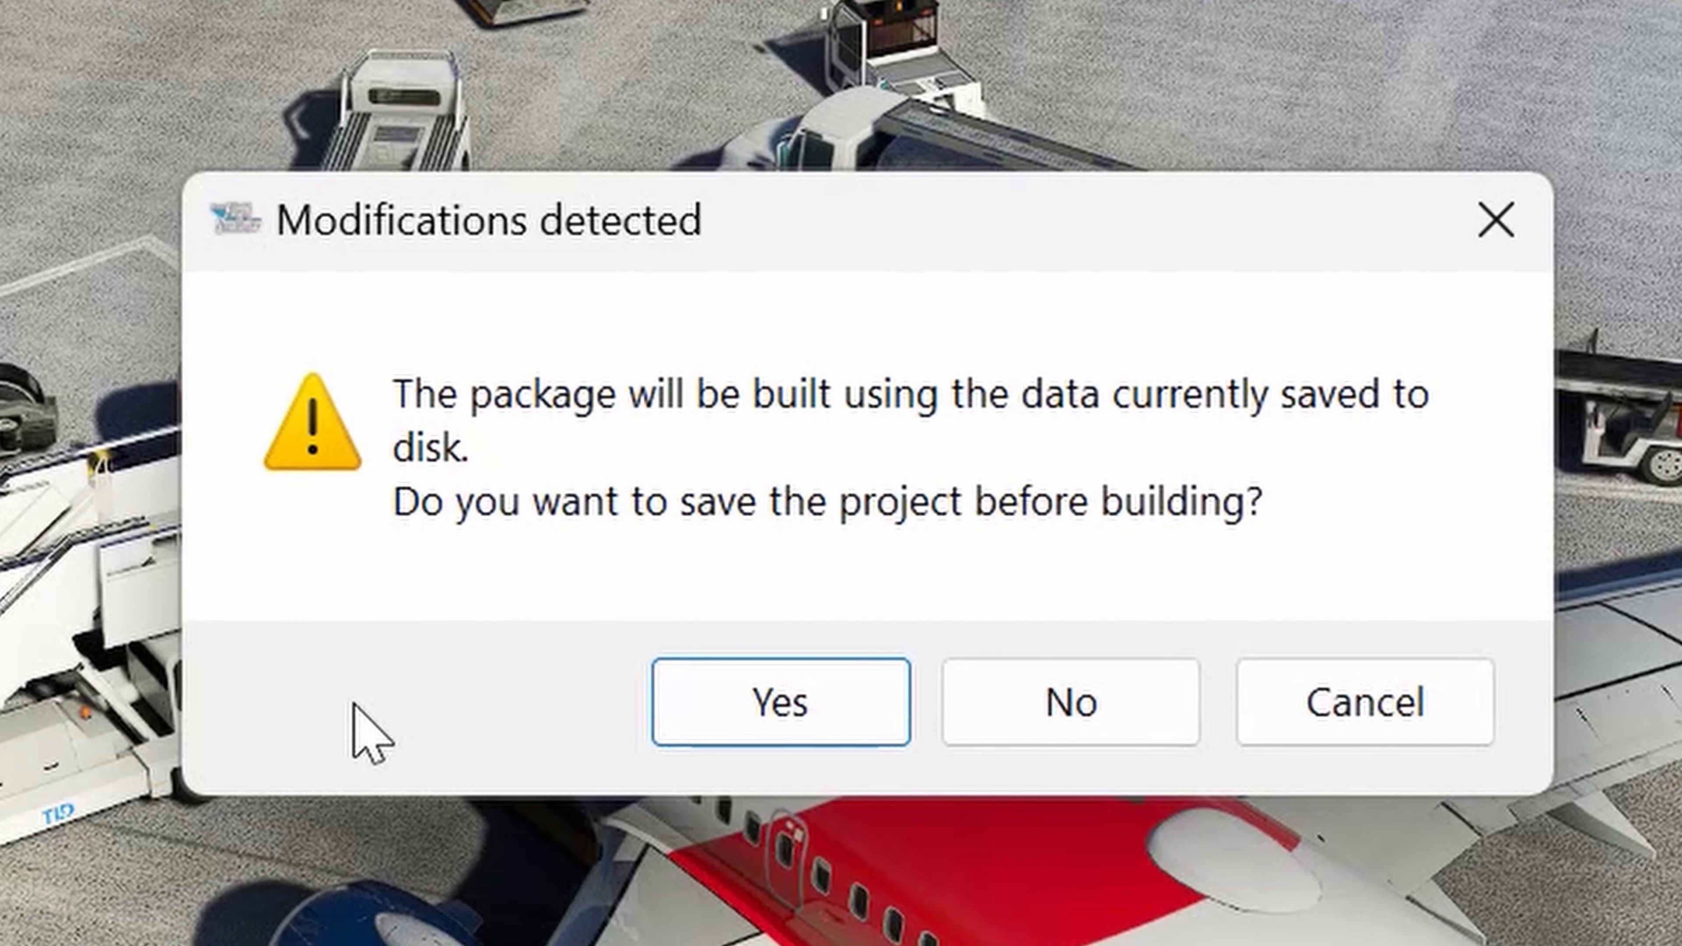
{"action": "left_click", "coordinate": [782, 732]}
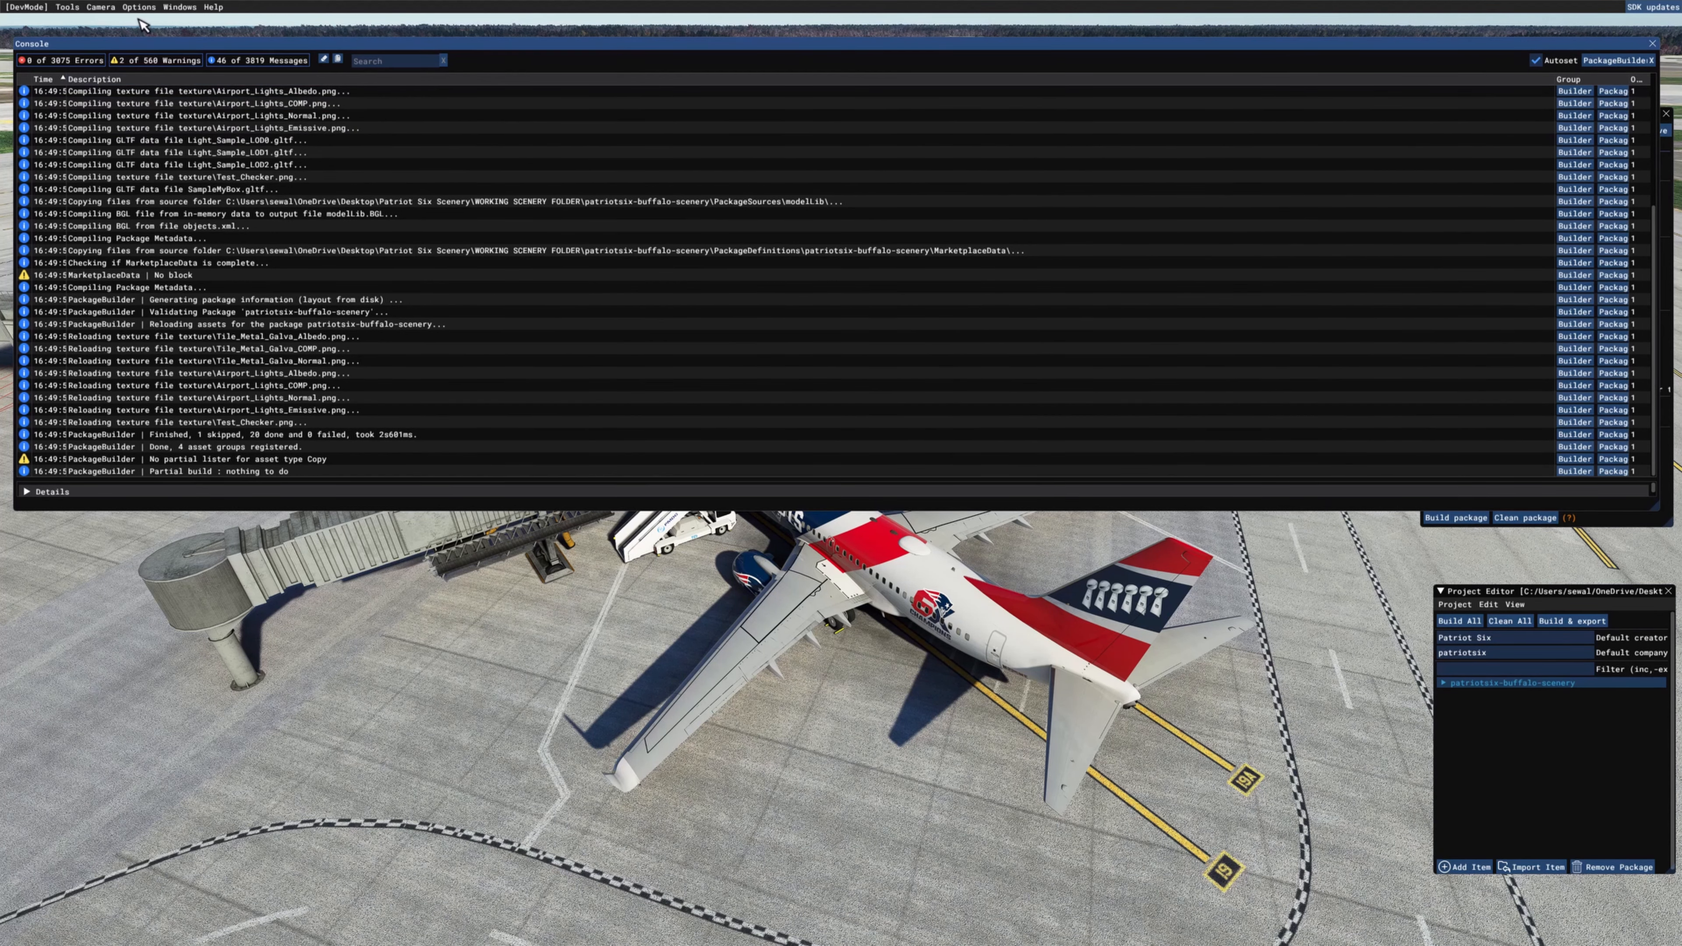
{"action": "left_click", "coordinate": [173, 10]}
{"action": "left_click", "coordinate": [180, 23]}
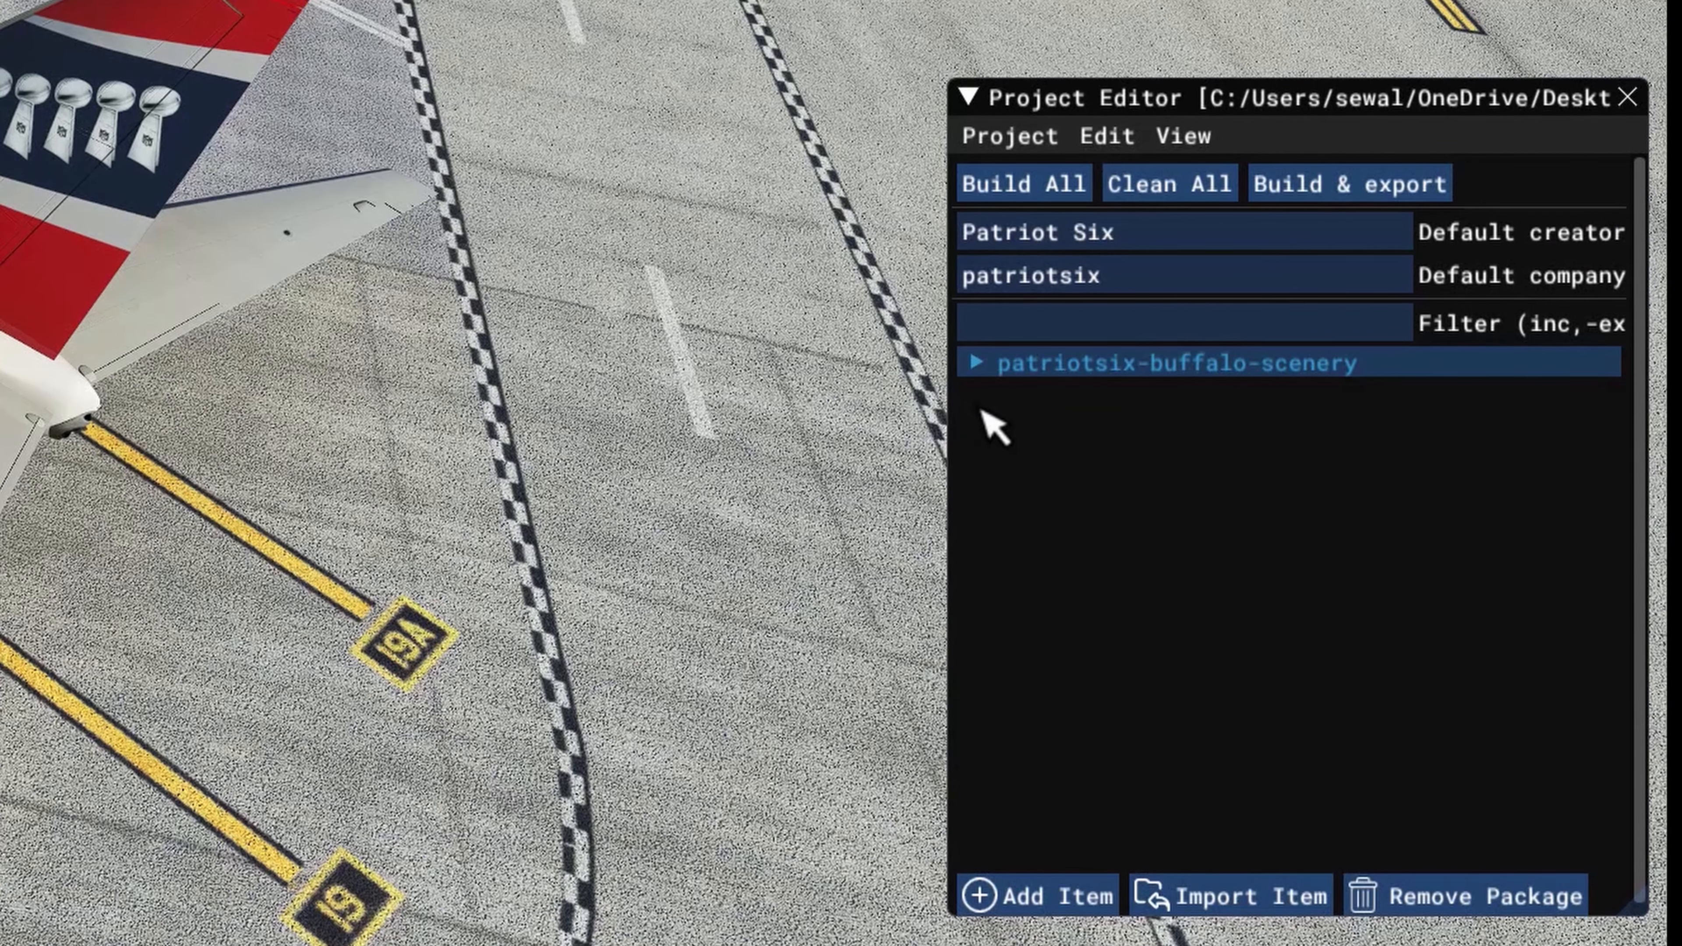
Step: Load the patriotsix-buffalo-scenery package's myscene BGL asset group into the Scenery Editor
{"action": "left_click", "coordinate": [982, 424]}
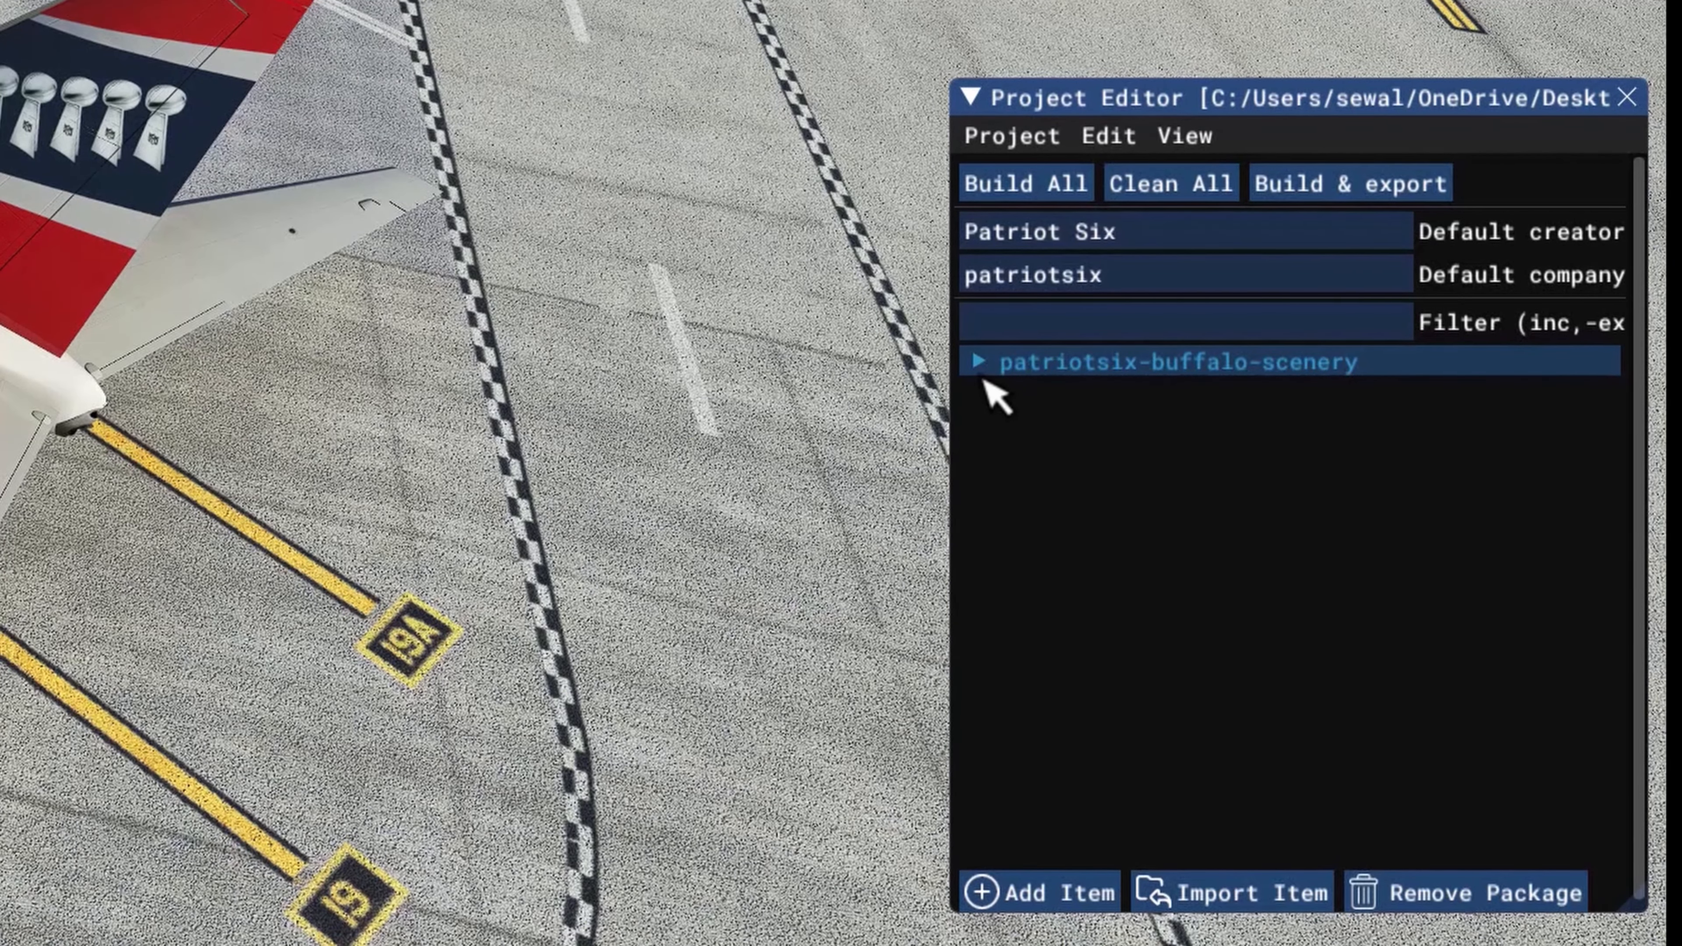
{"action": "left_click", "coordinate": [977, 362]}
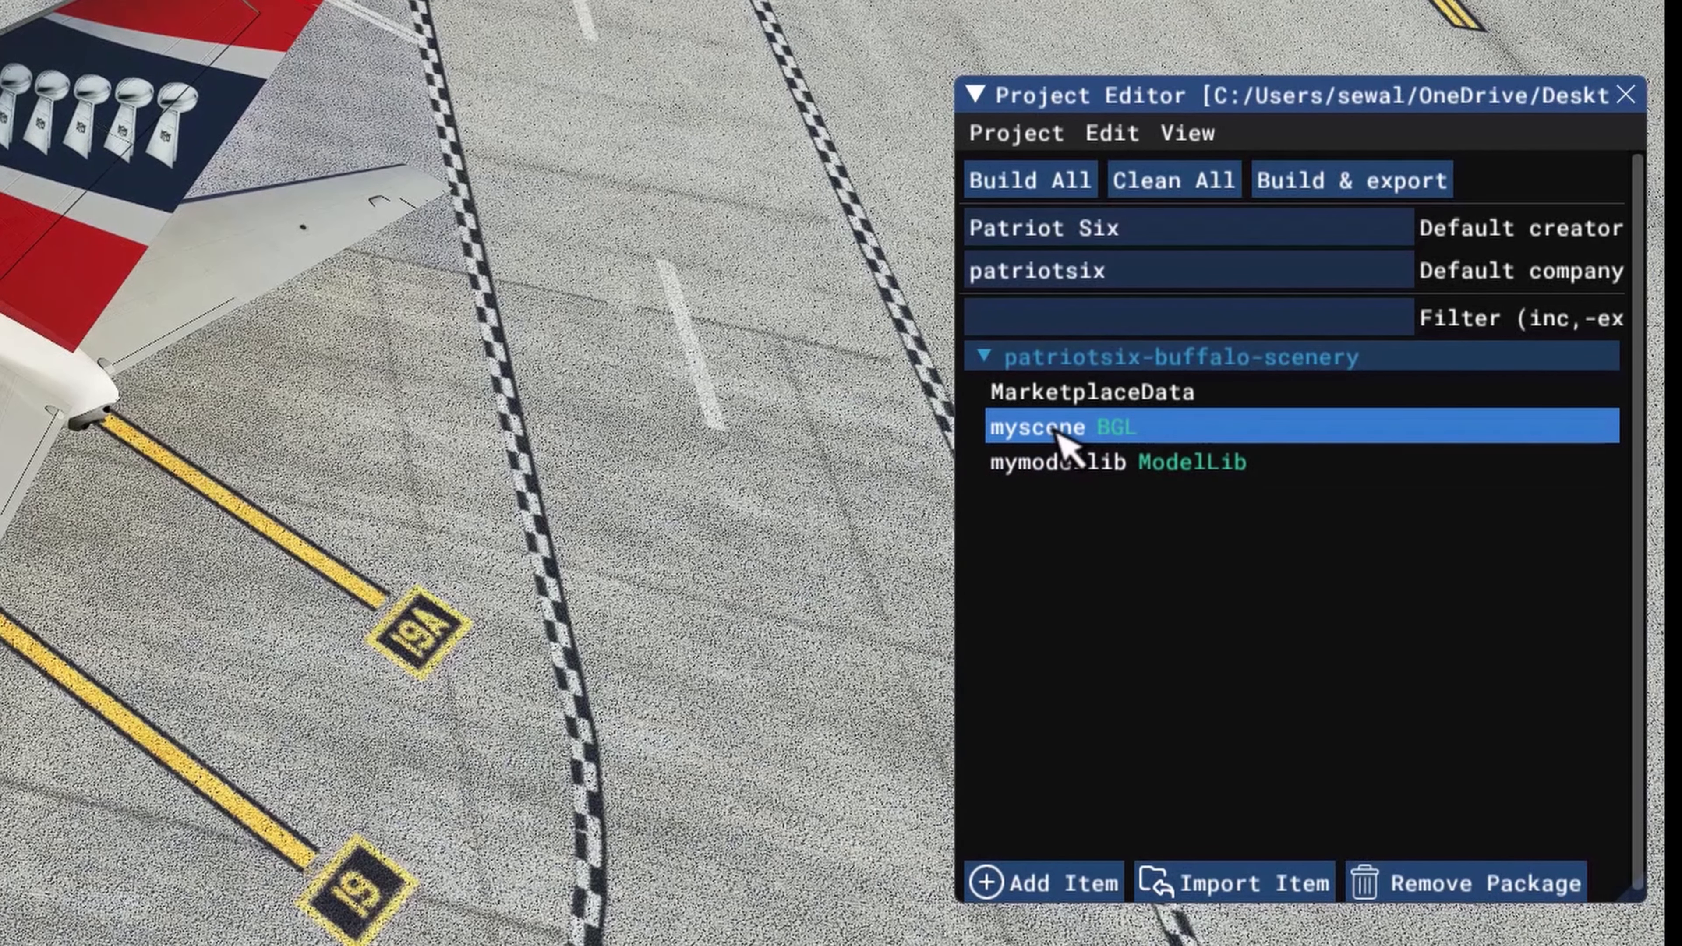
{"action": "left_click", "coordinate": [1059, 430]}
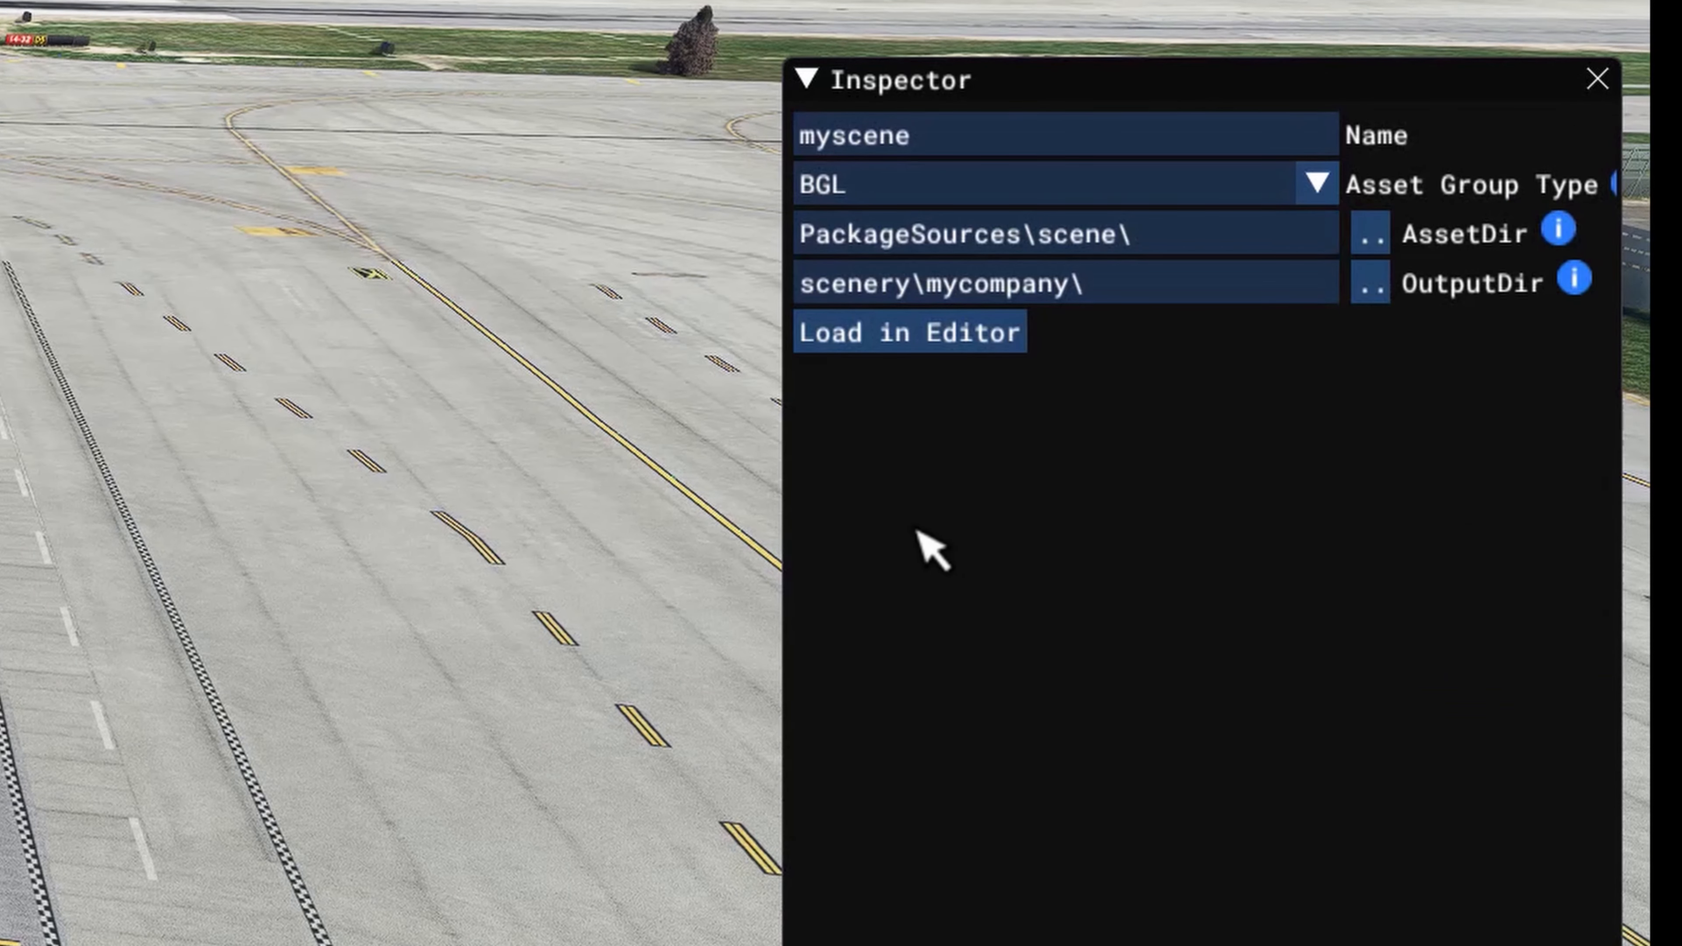
{"action": "left_click", "coordinate": [928, 333]}
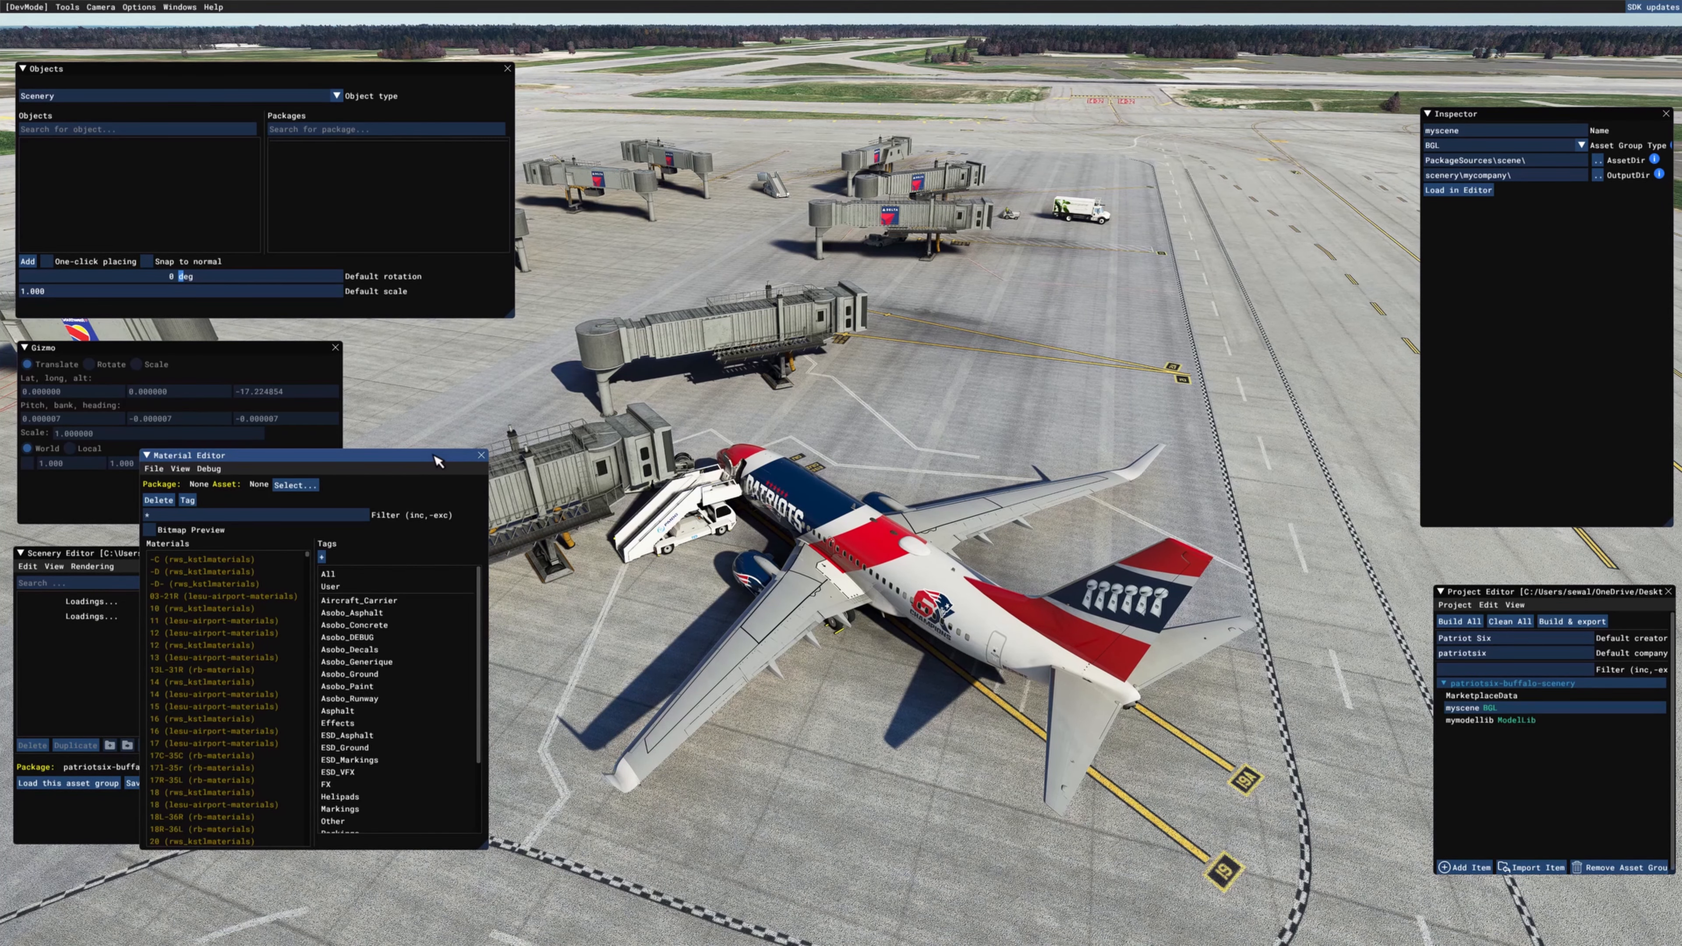
Step: Move the Material Editor window out of the way and check which tool windows the Scenery Editor has enabled
{"action": "left_click_drag", "start_coordinate": [435, 459], "coordinate": [1177, 463]}
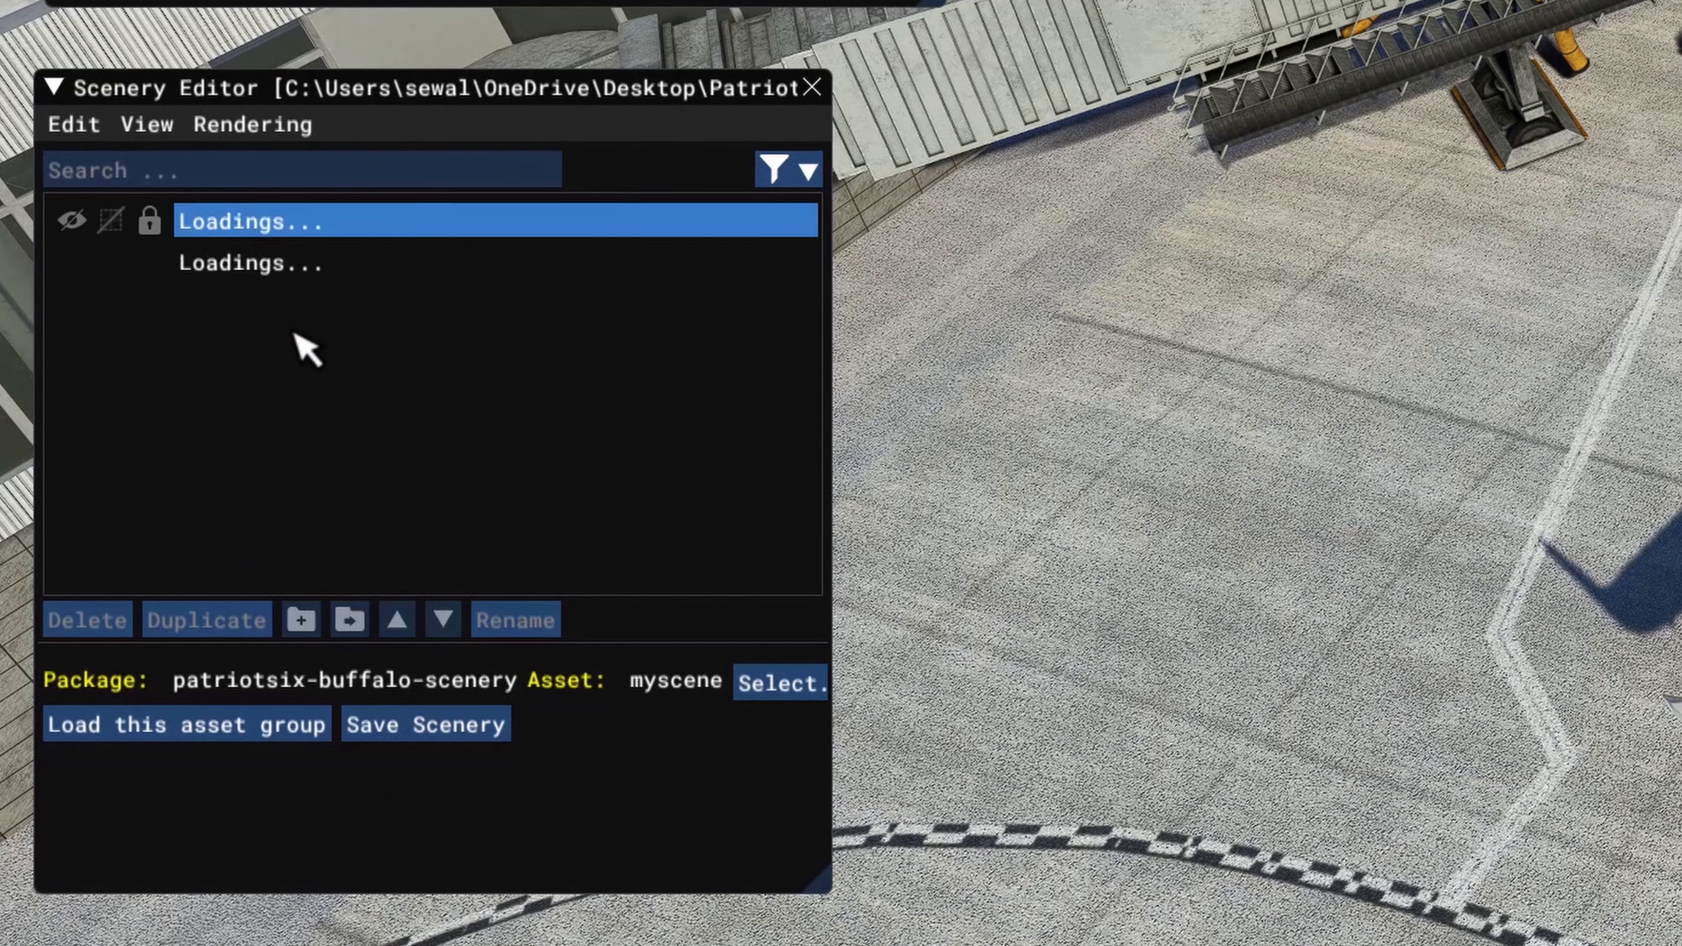
{"action": "left_click", "coordinate": [144, 123]}
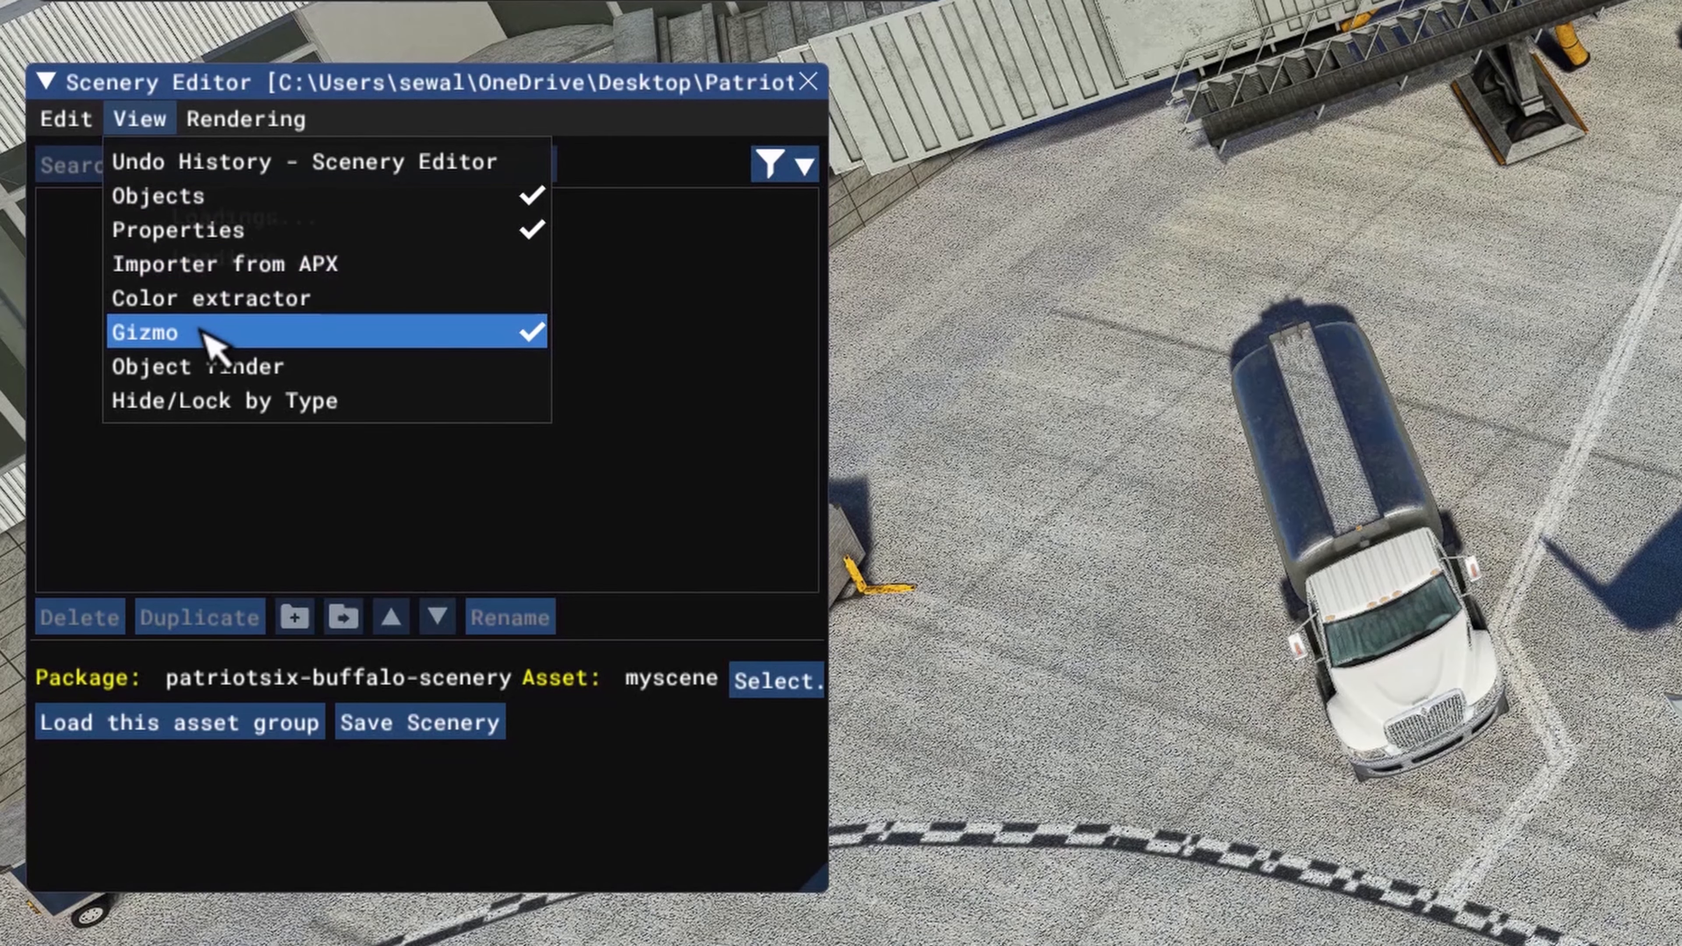
{"action": "left_click", "coordinate": [608, 482]}
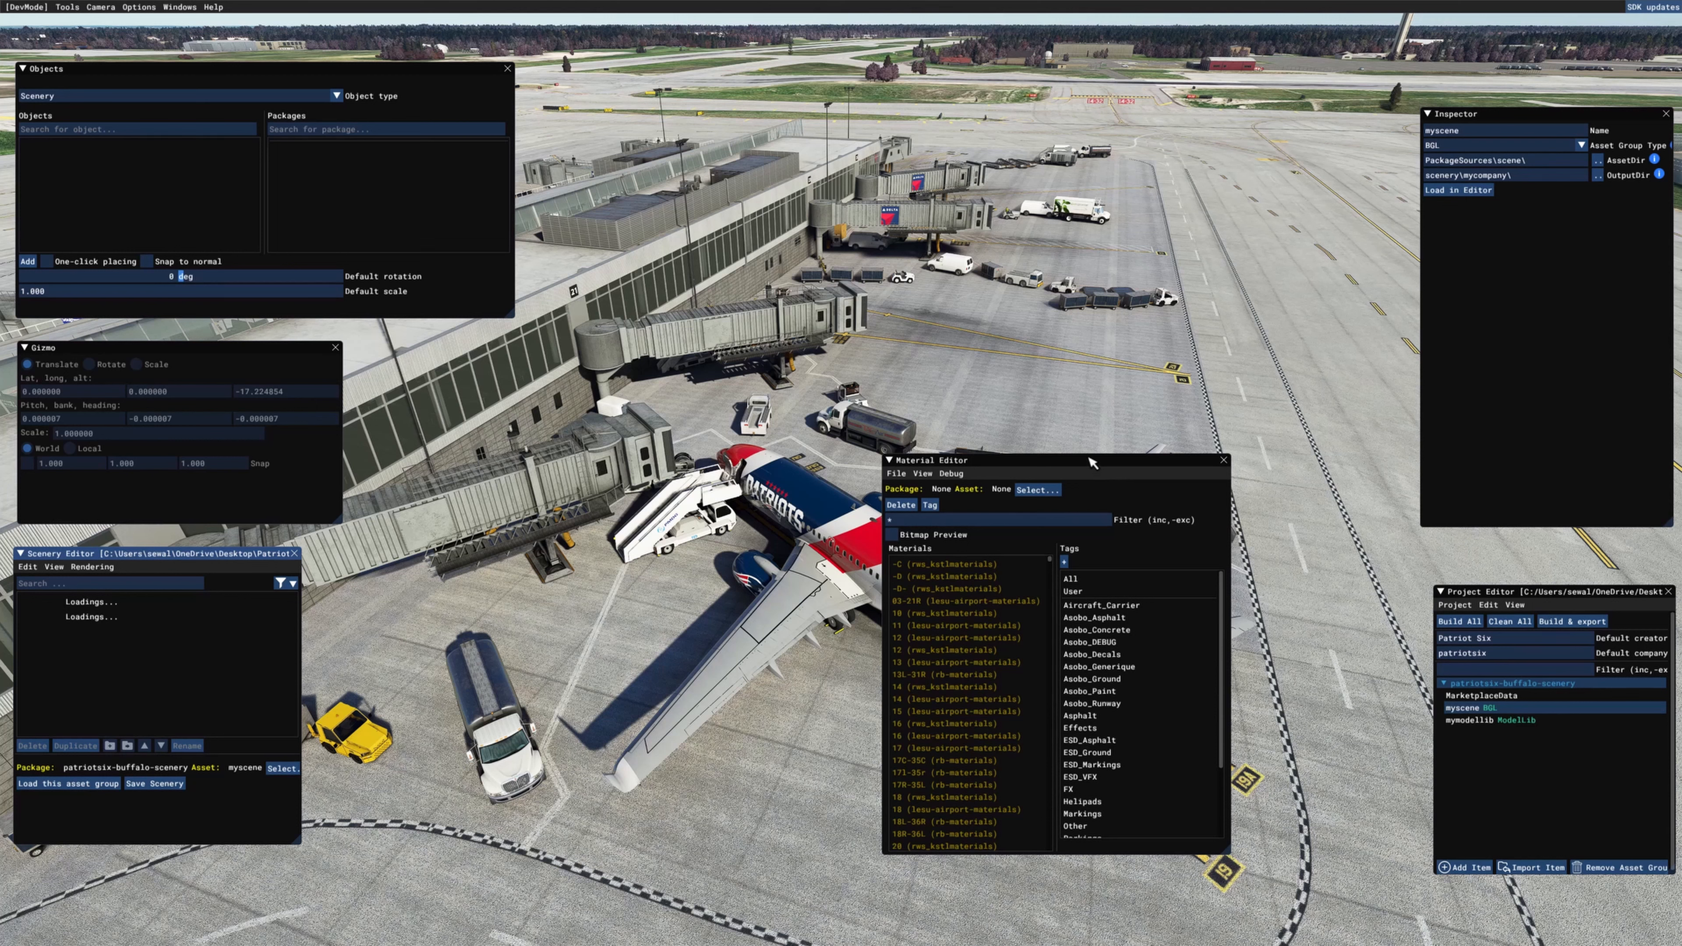
{"action": "left_click_drag", "start_coordinate": [1074, 461], "coordinate": [1678, 444]}
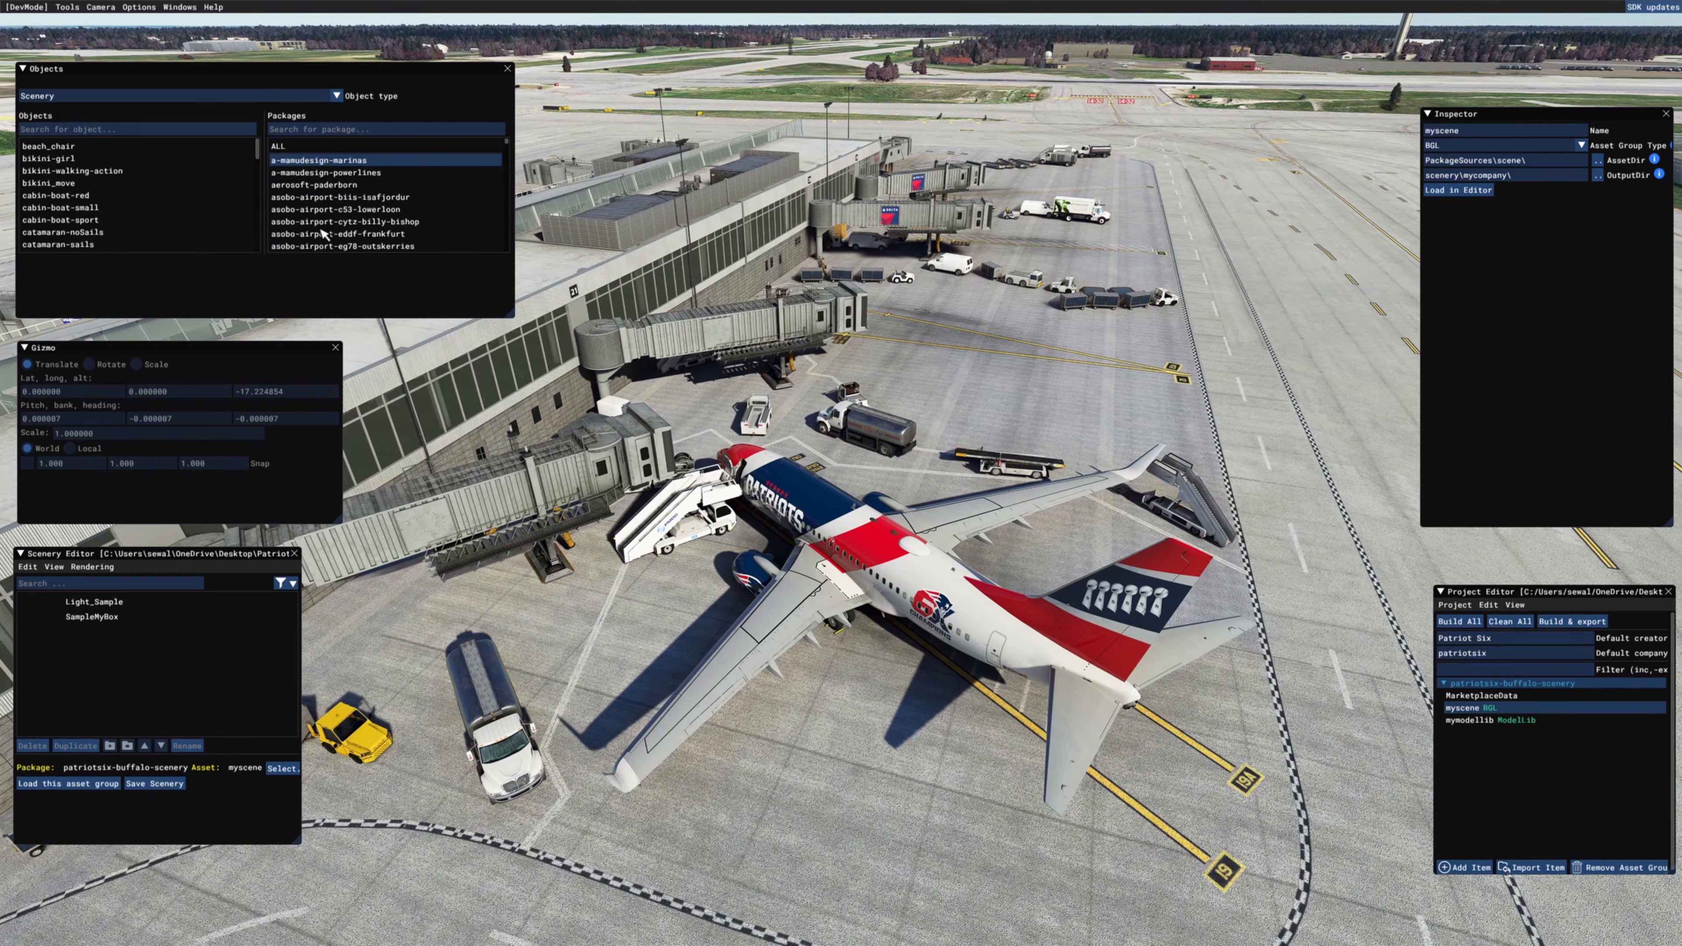
Step: Set the Scenery object list to include objects from ALL packages
{"action": "left_click", "coordinate": [172, 194]}
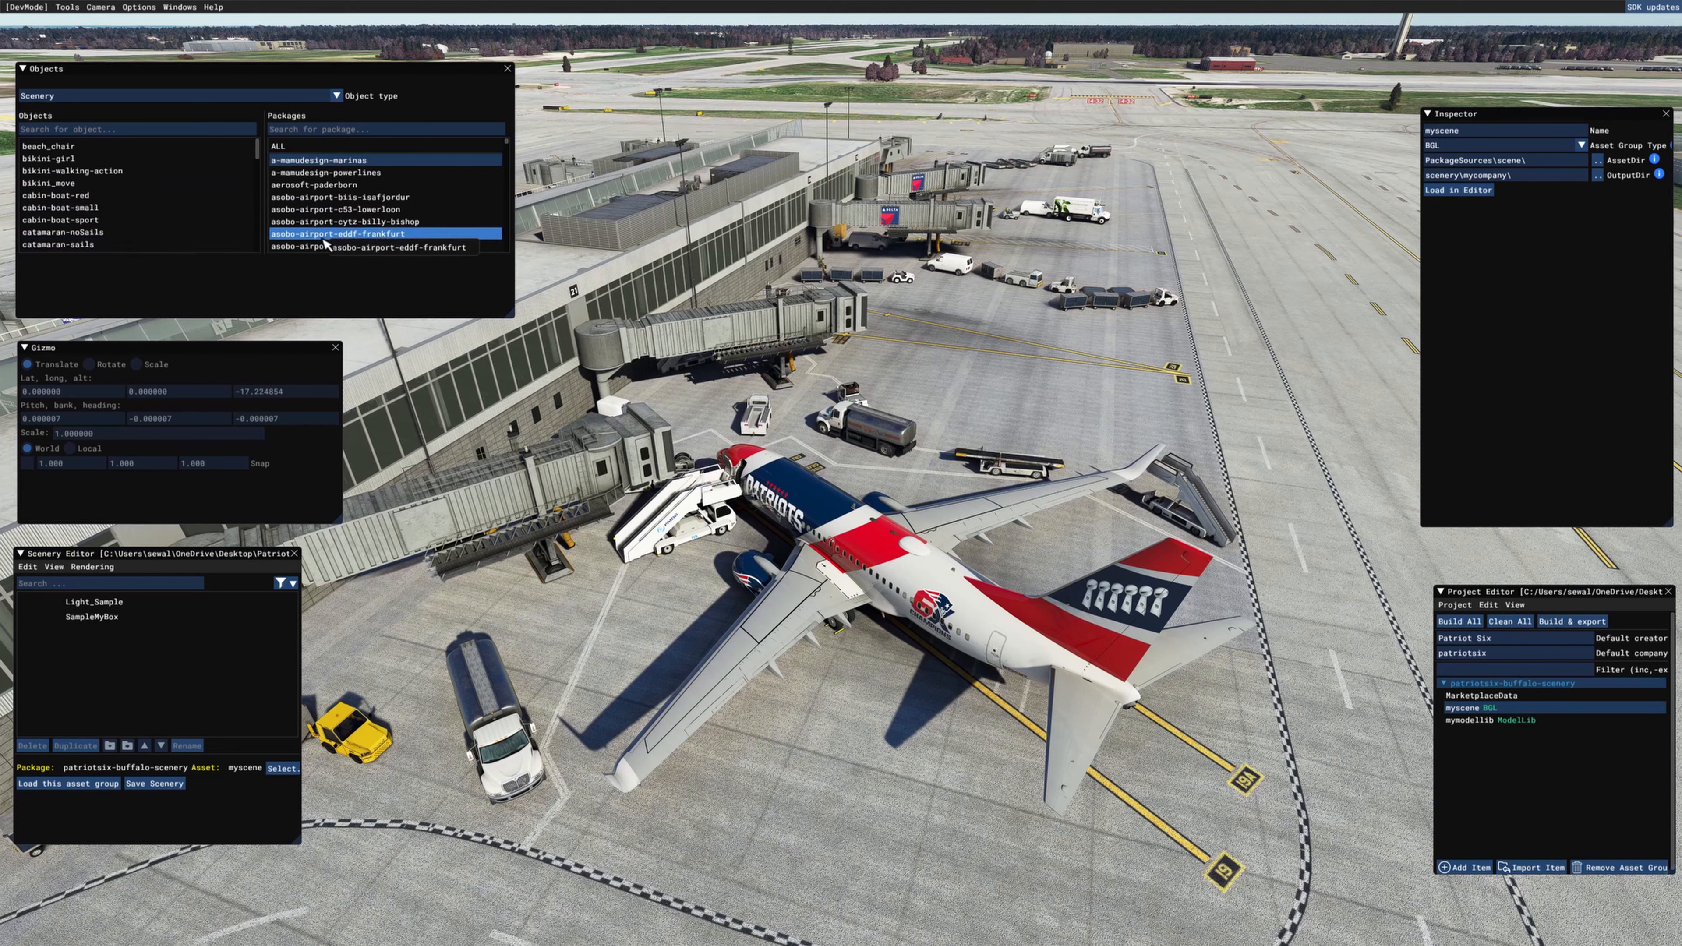
{"action": "left_click", "coordinate": [341, 234]}
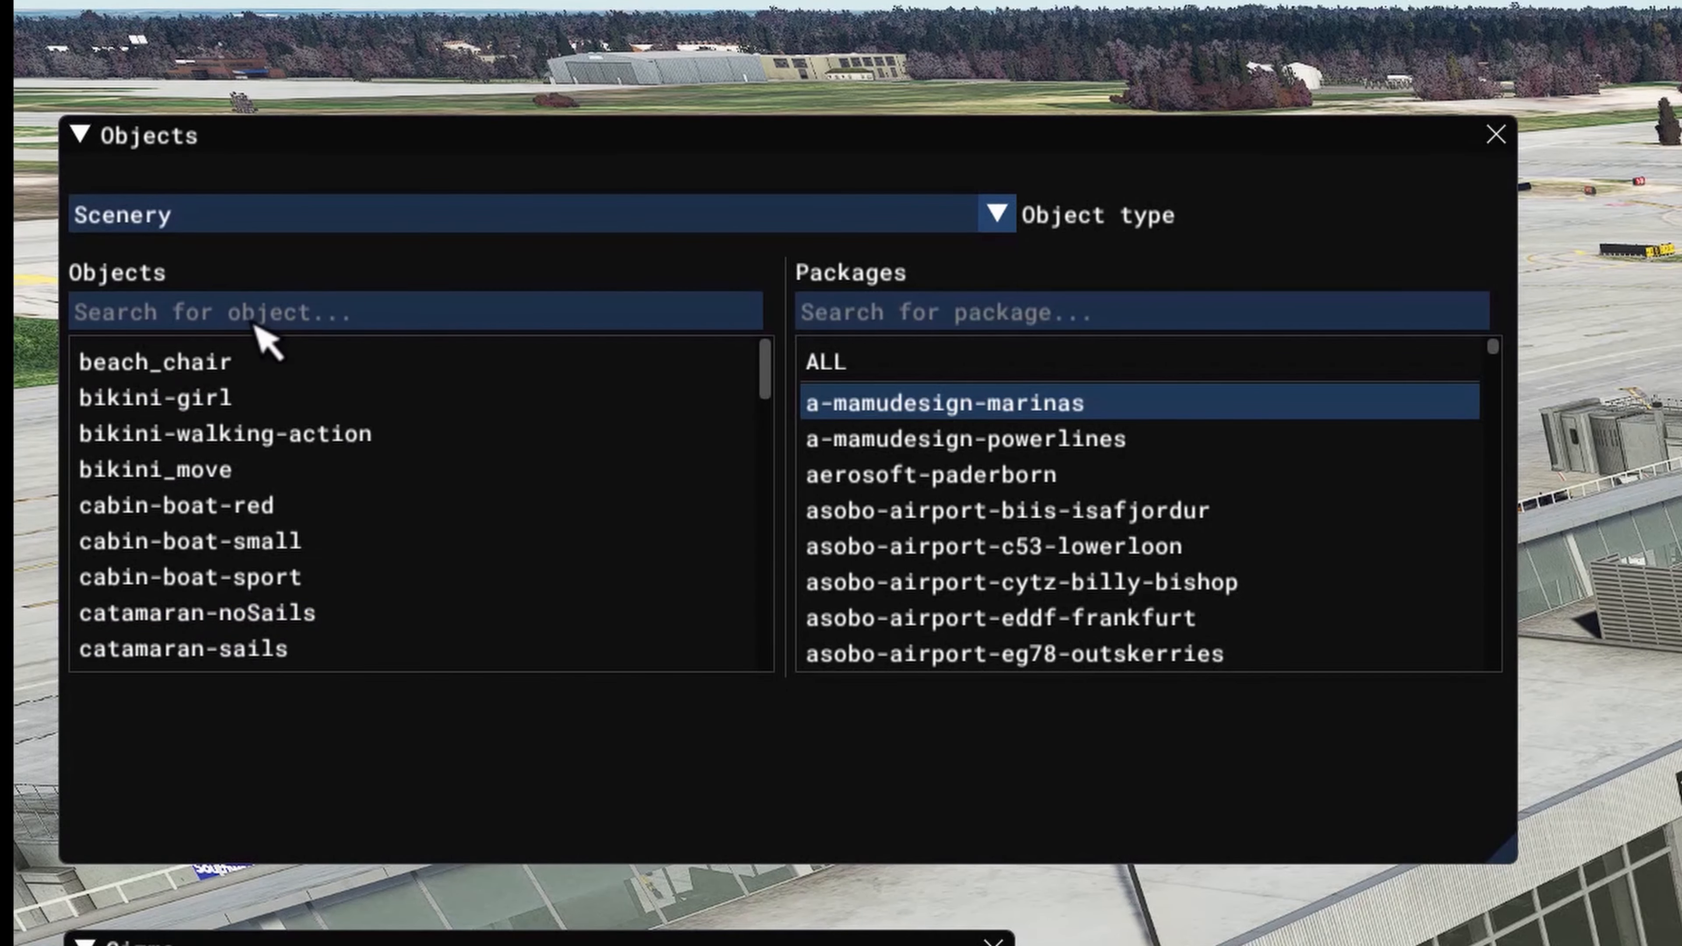
{"action": "left_click", "coordinate": [868, 361]}
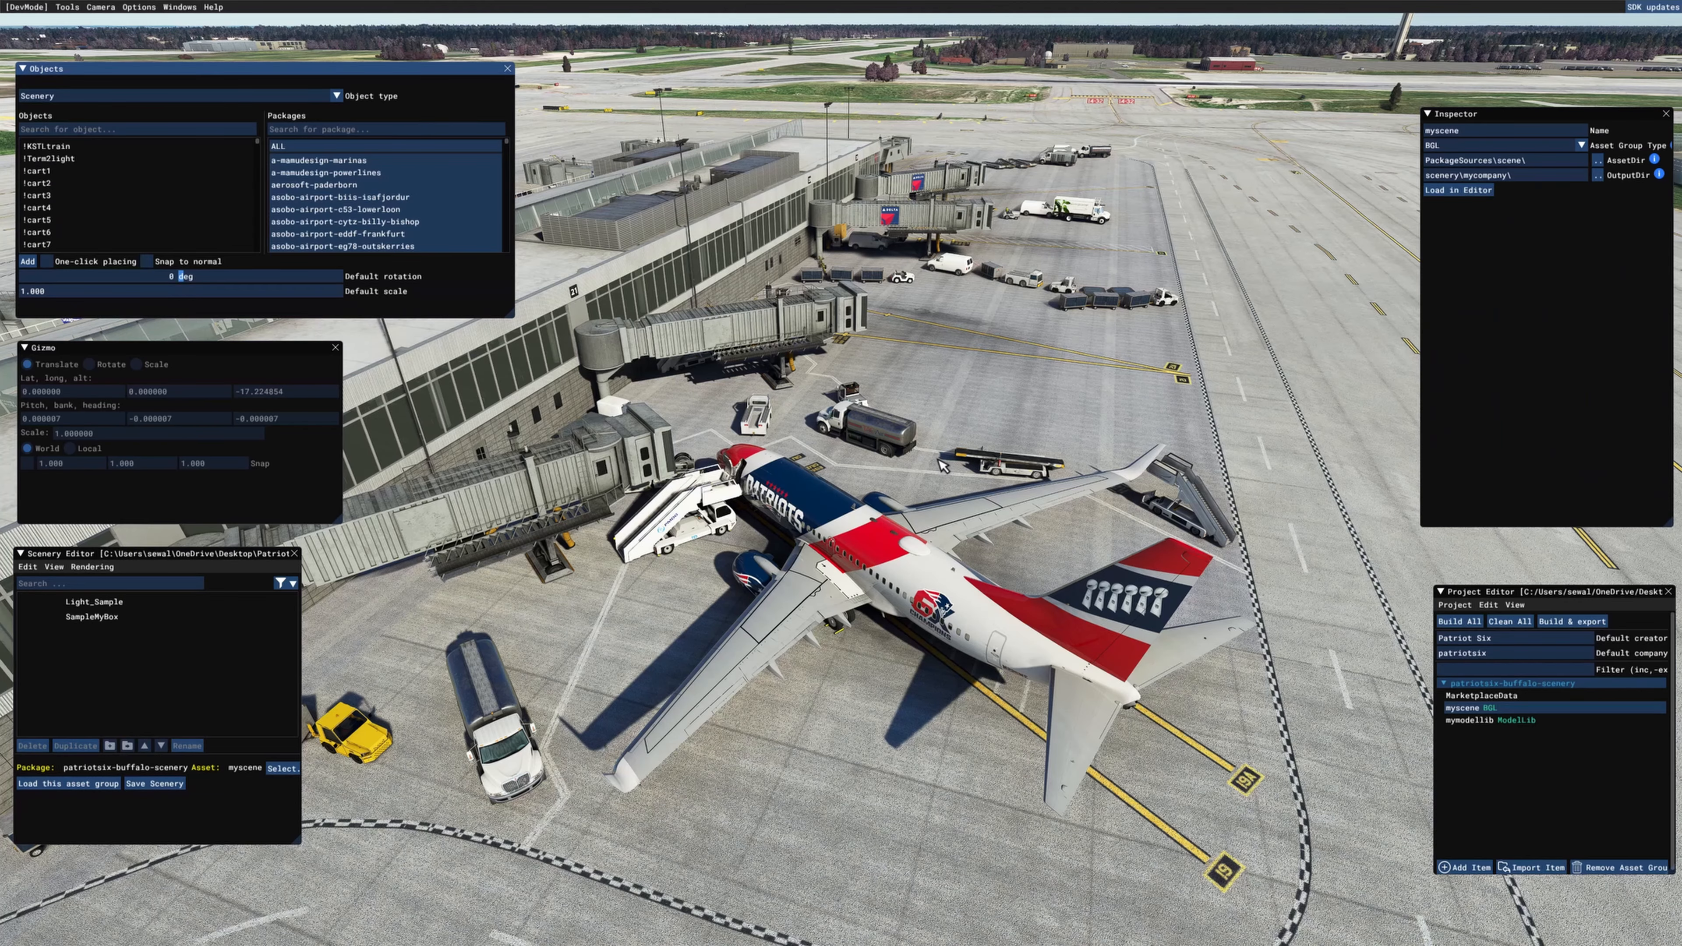